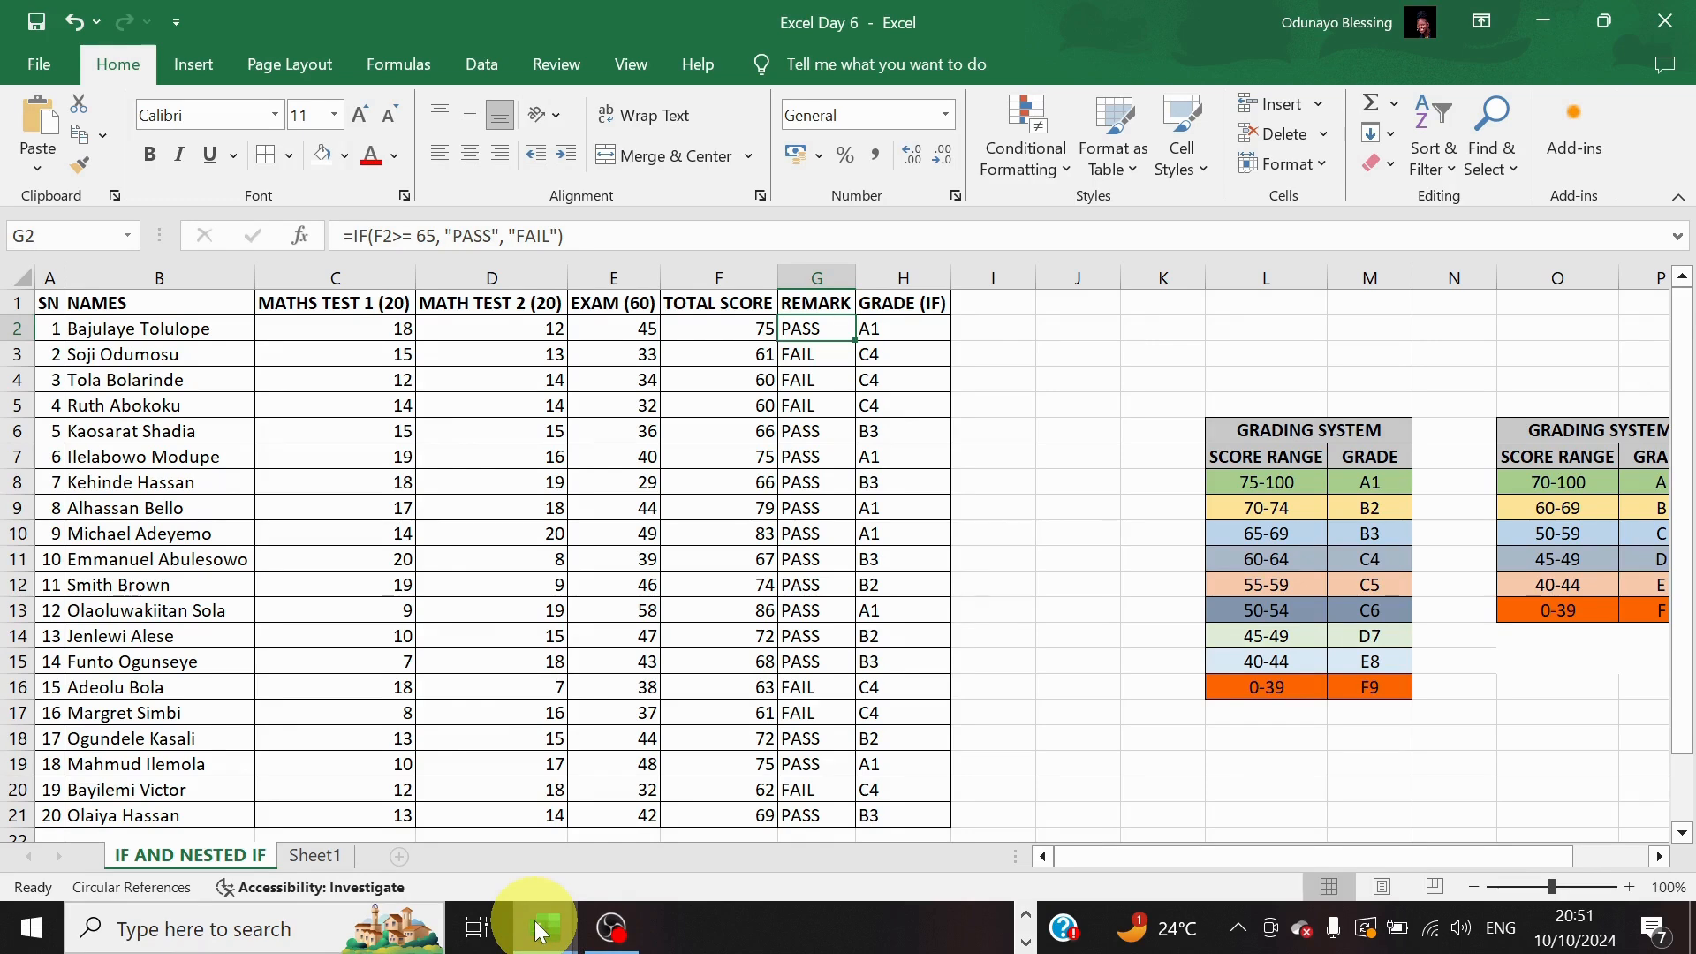
Clear the existing formulas from the REMARK and GRADE (IF) columns across G2:H21
left_click(1052, 505)
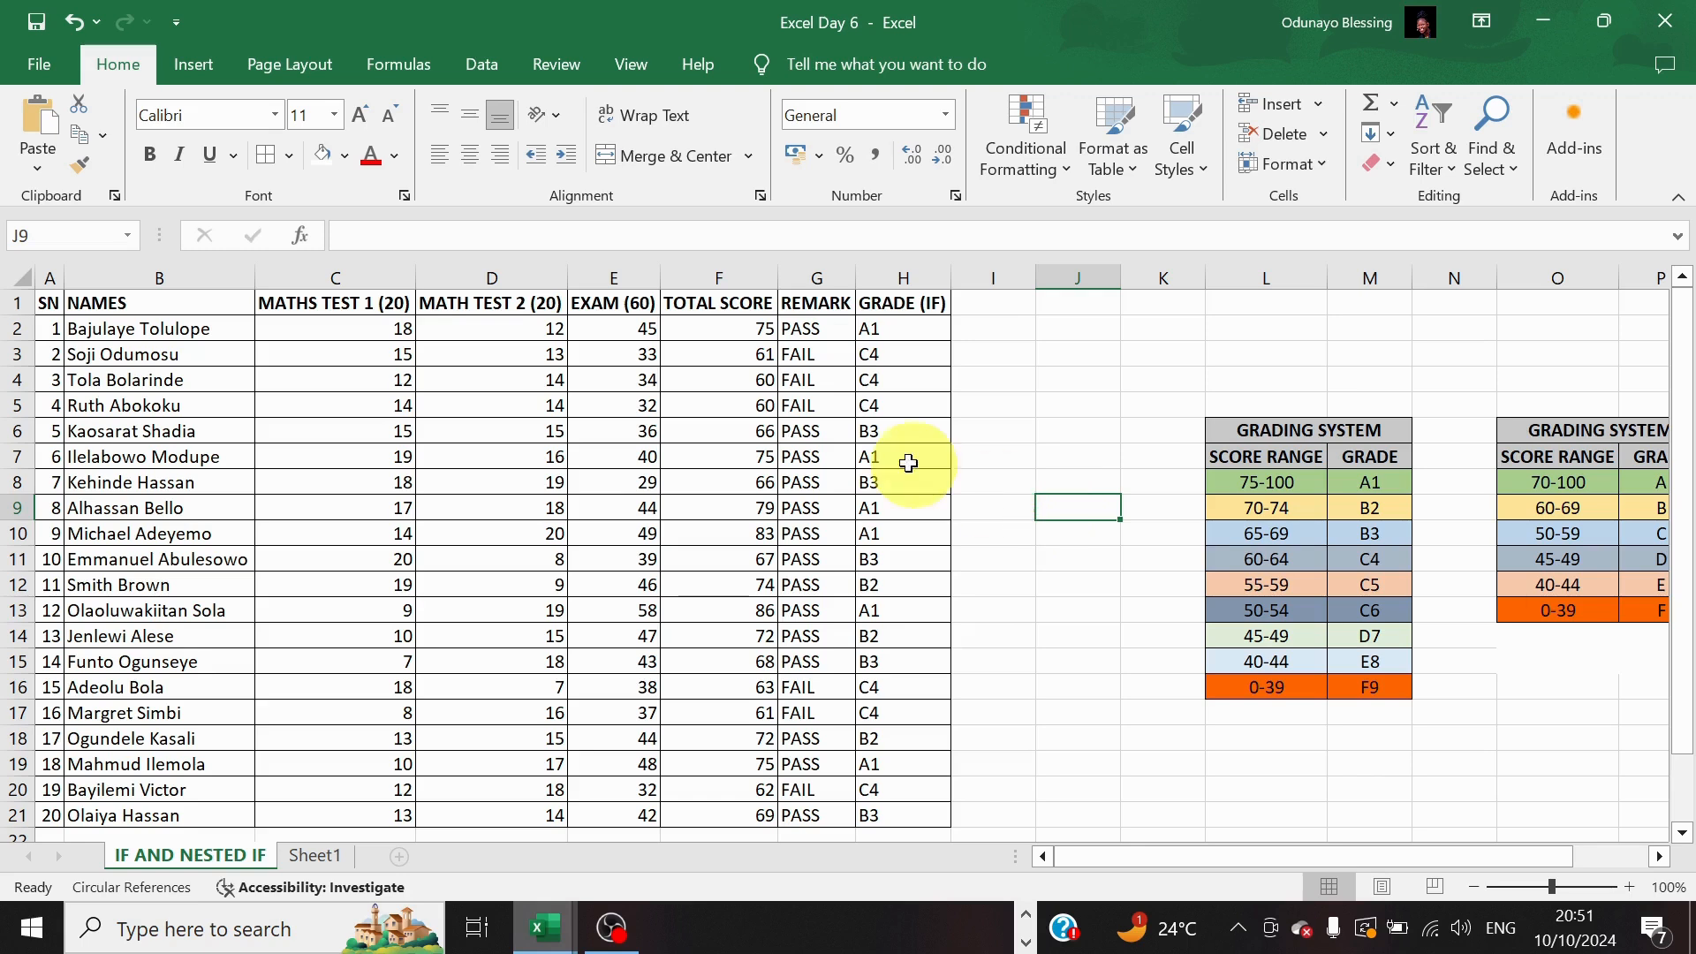
left_click(818, 348)
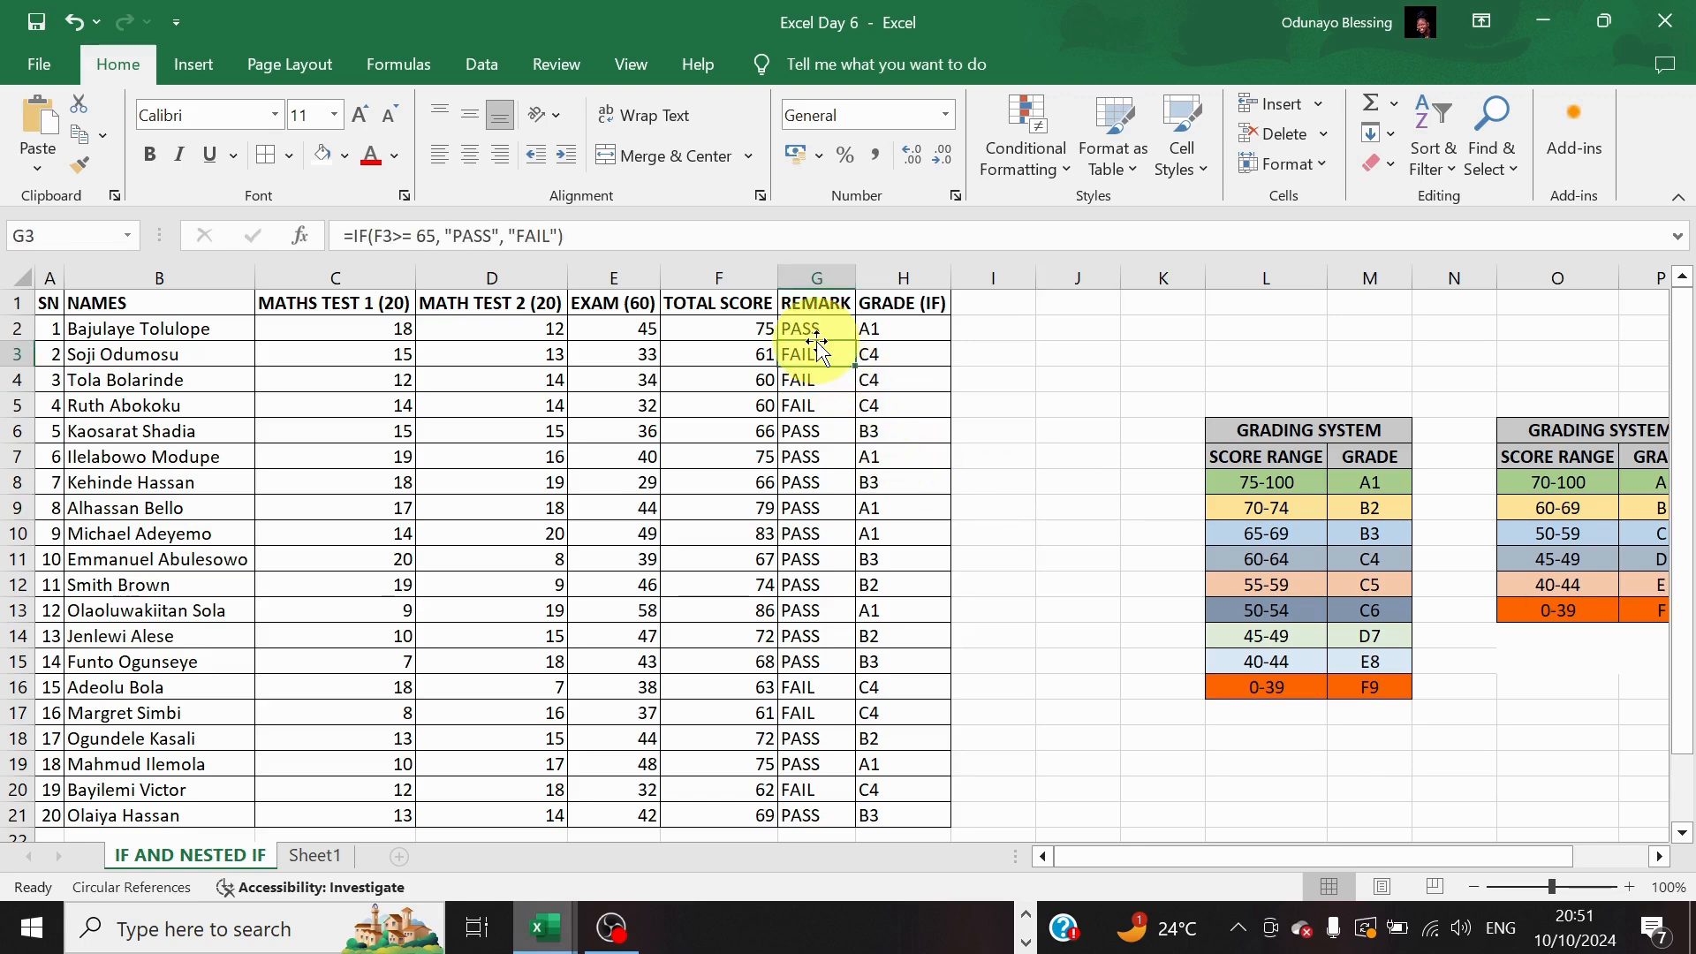
left_click(814, 326)
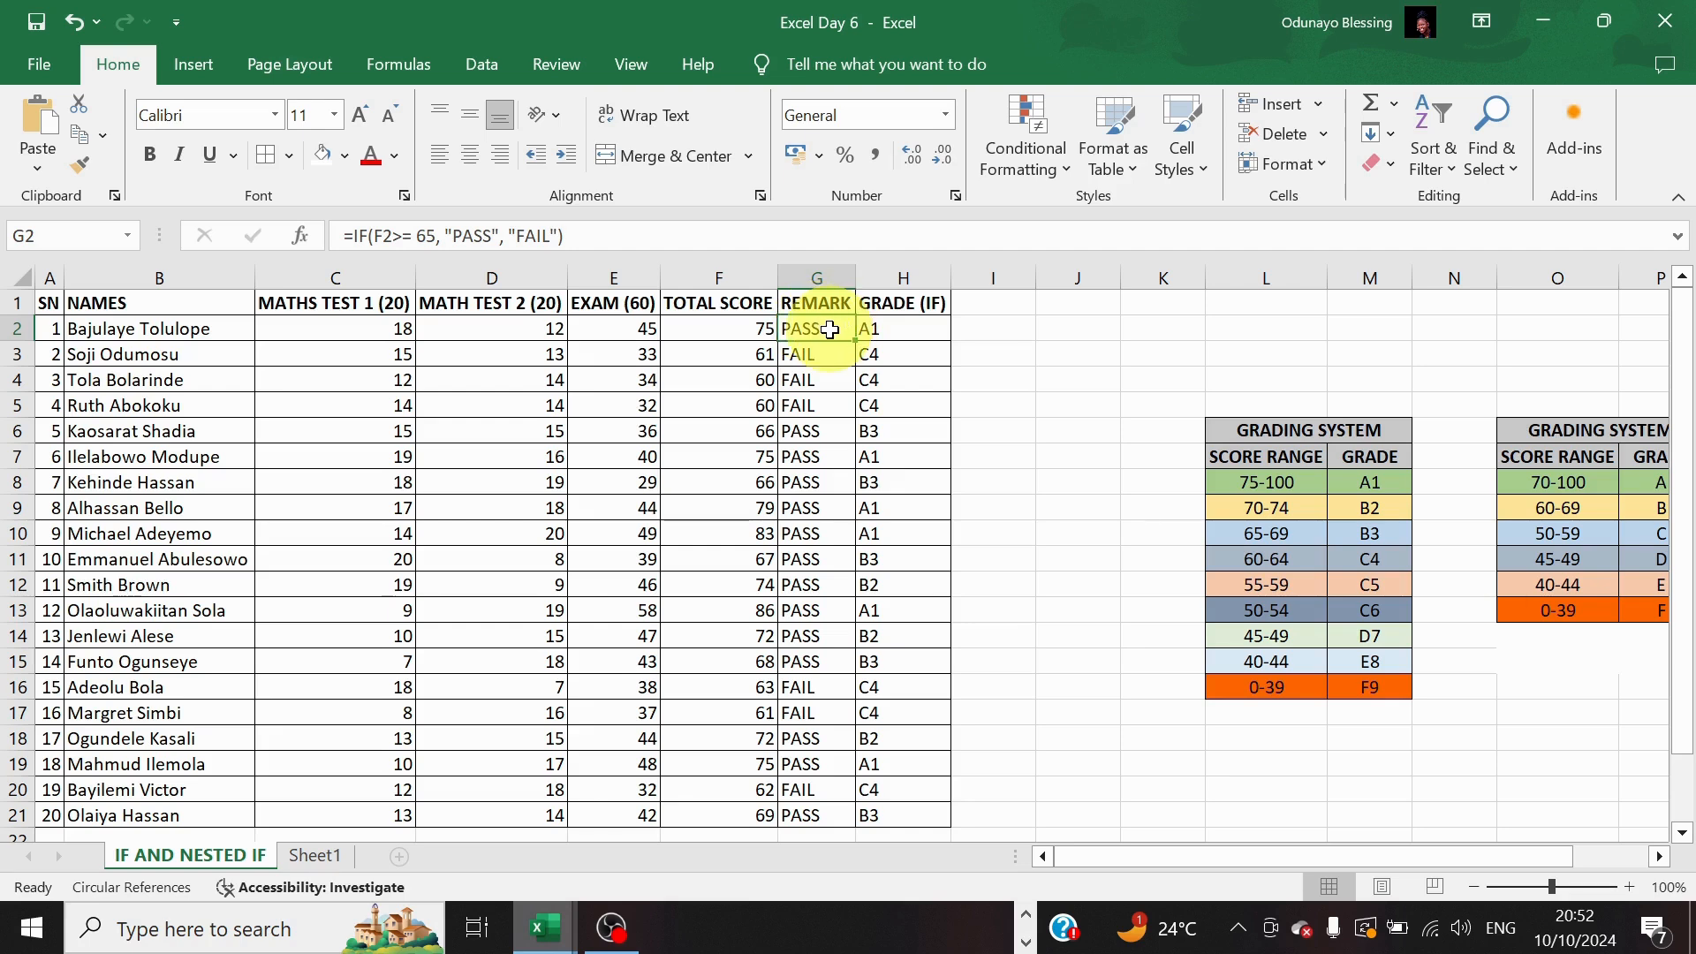
left_click_drag(830, 329, 932, 815)
key("Delete")
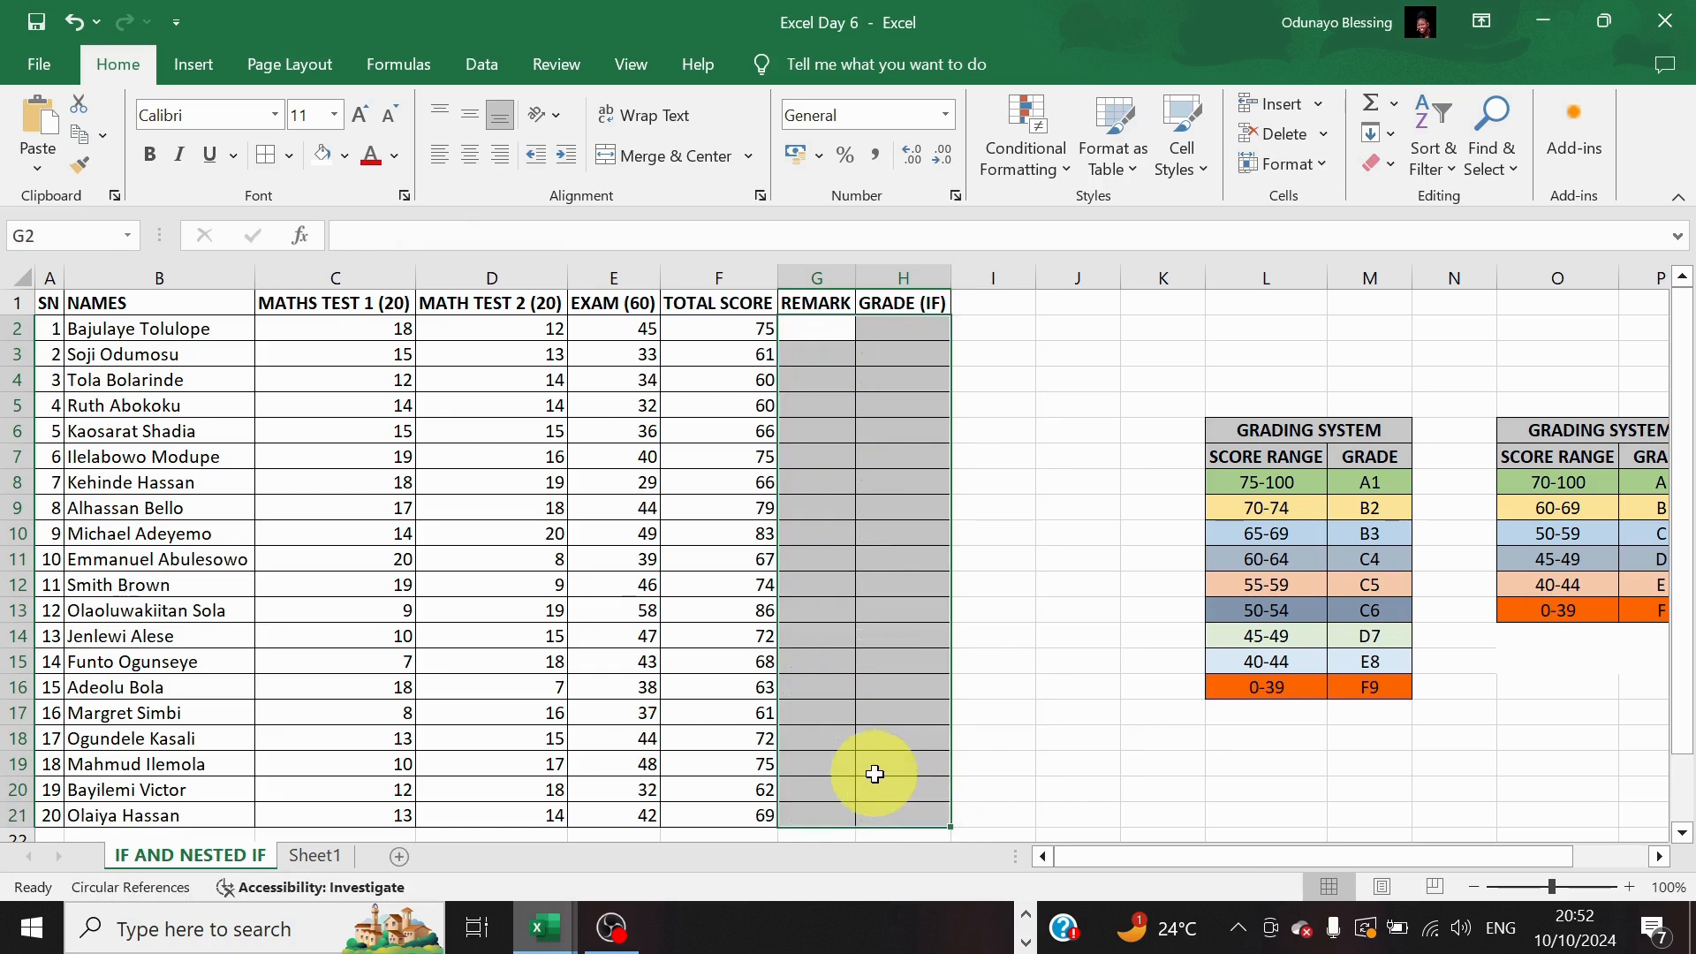
Begin an IF formula in G2 that tests whether the total score in F2 is at least 50
left_click(806, 322)
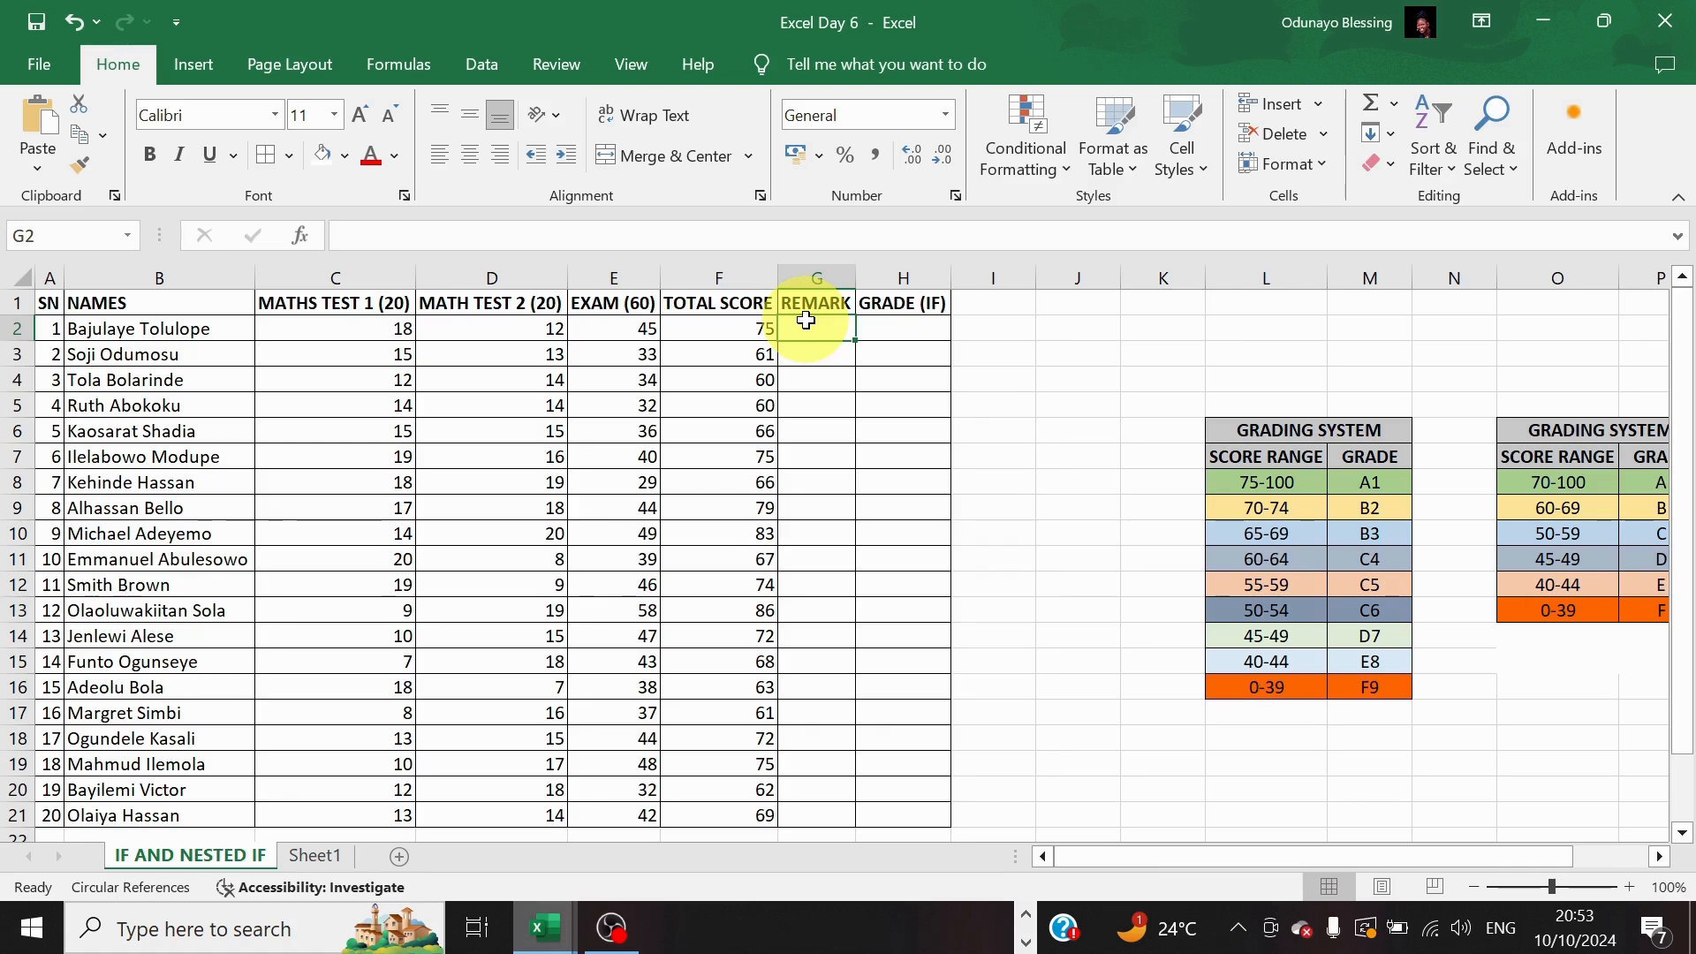
type("=")
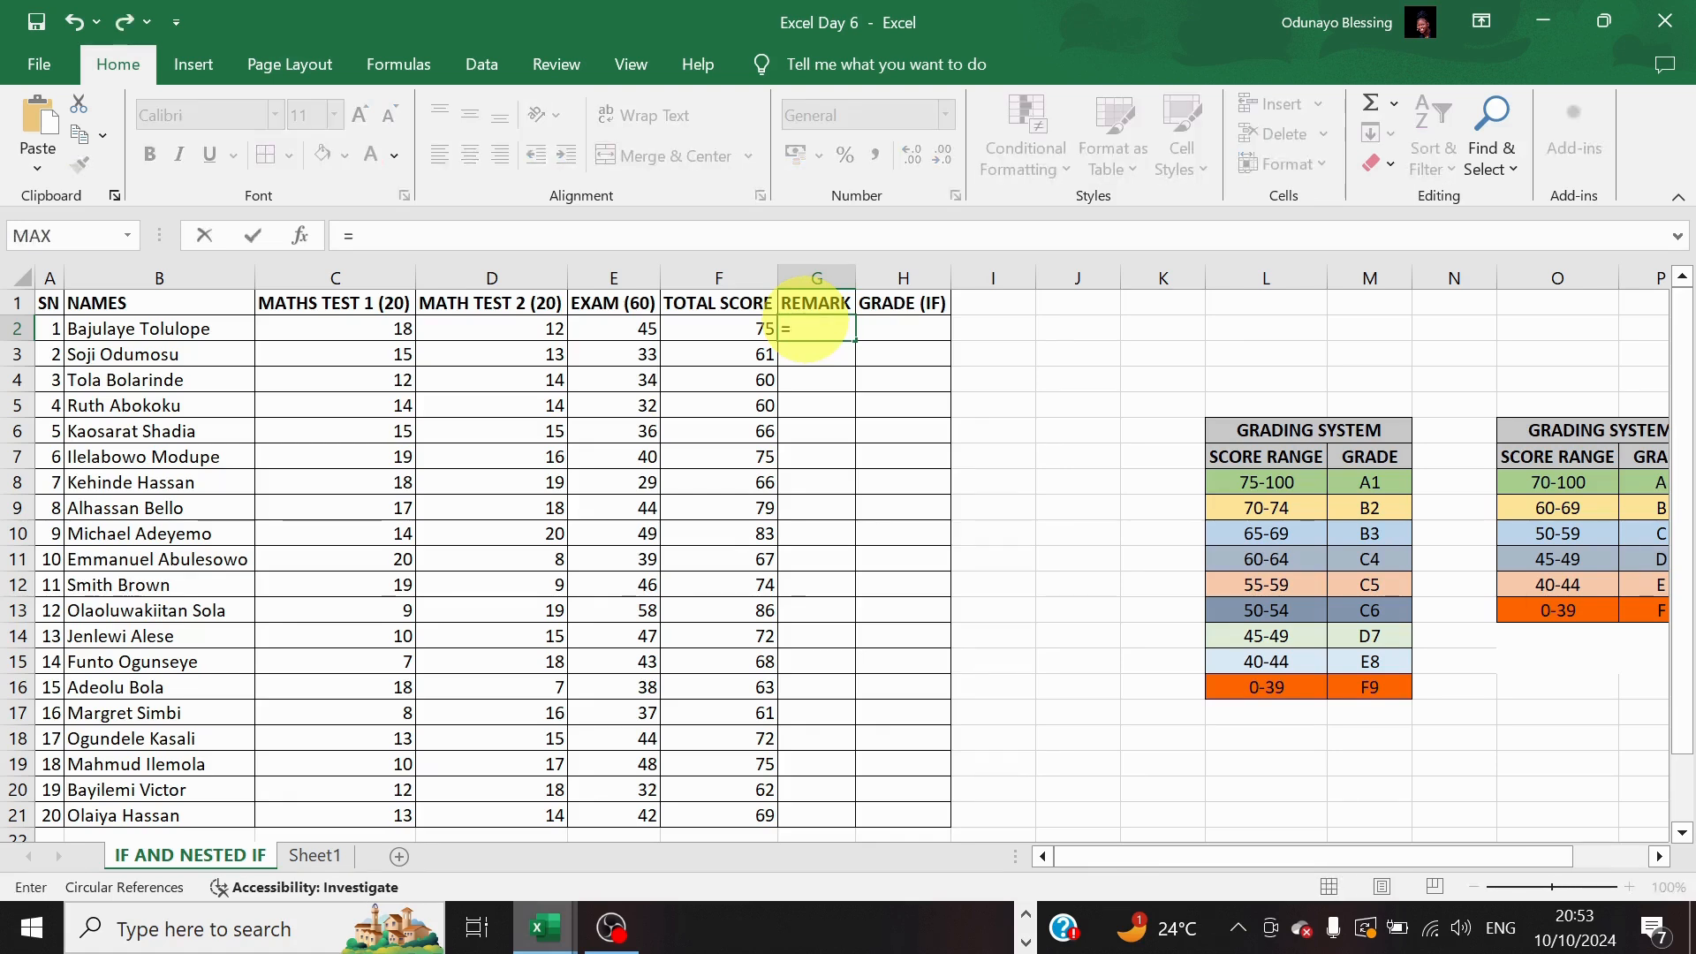
type("if")
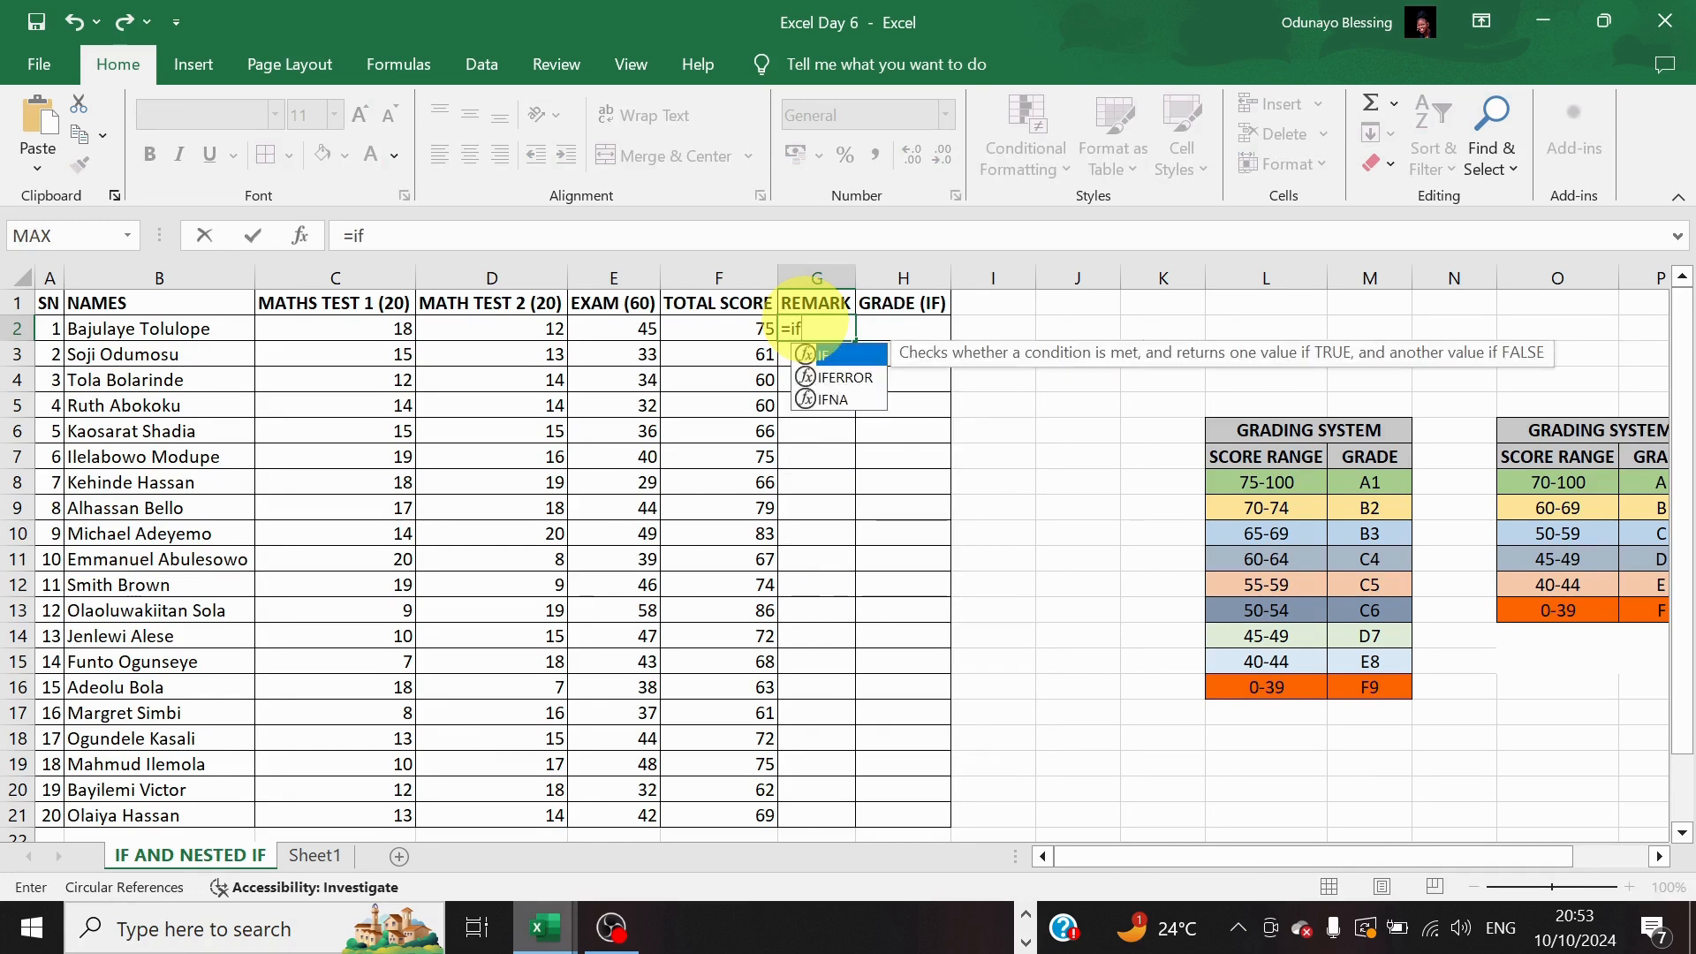
key("BackSpace")
key("BackSpace")
type("IF(")
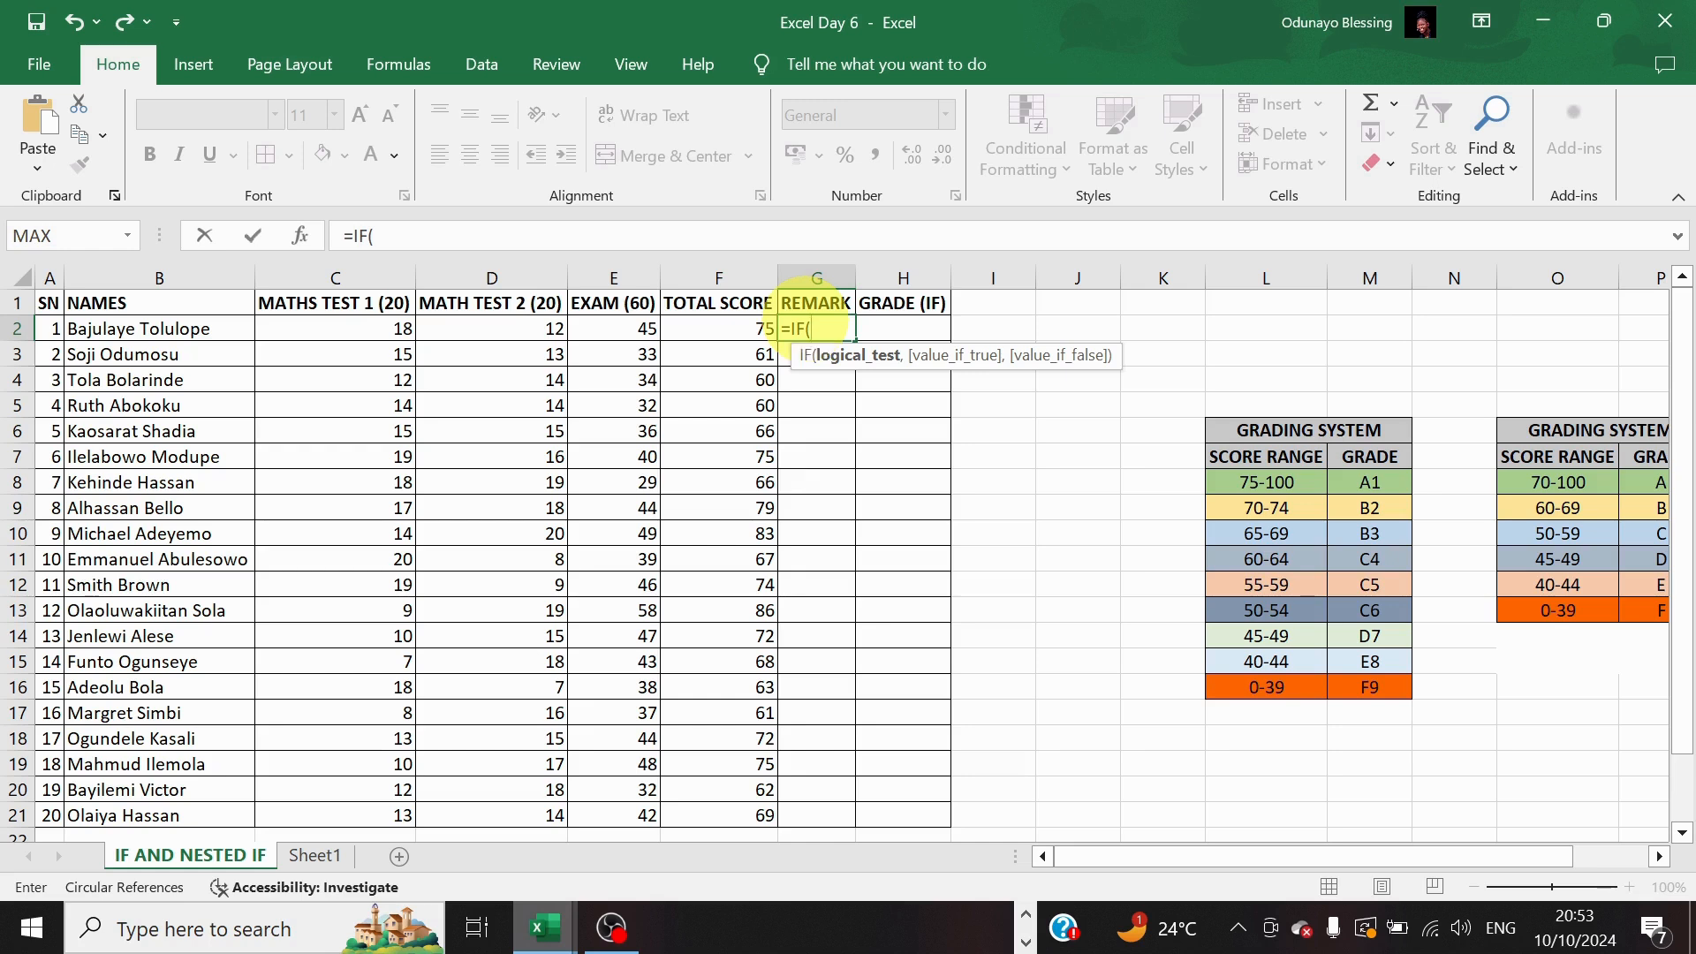
type("f2>=50")
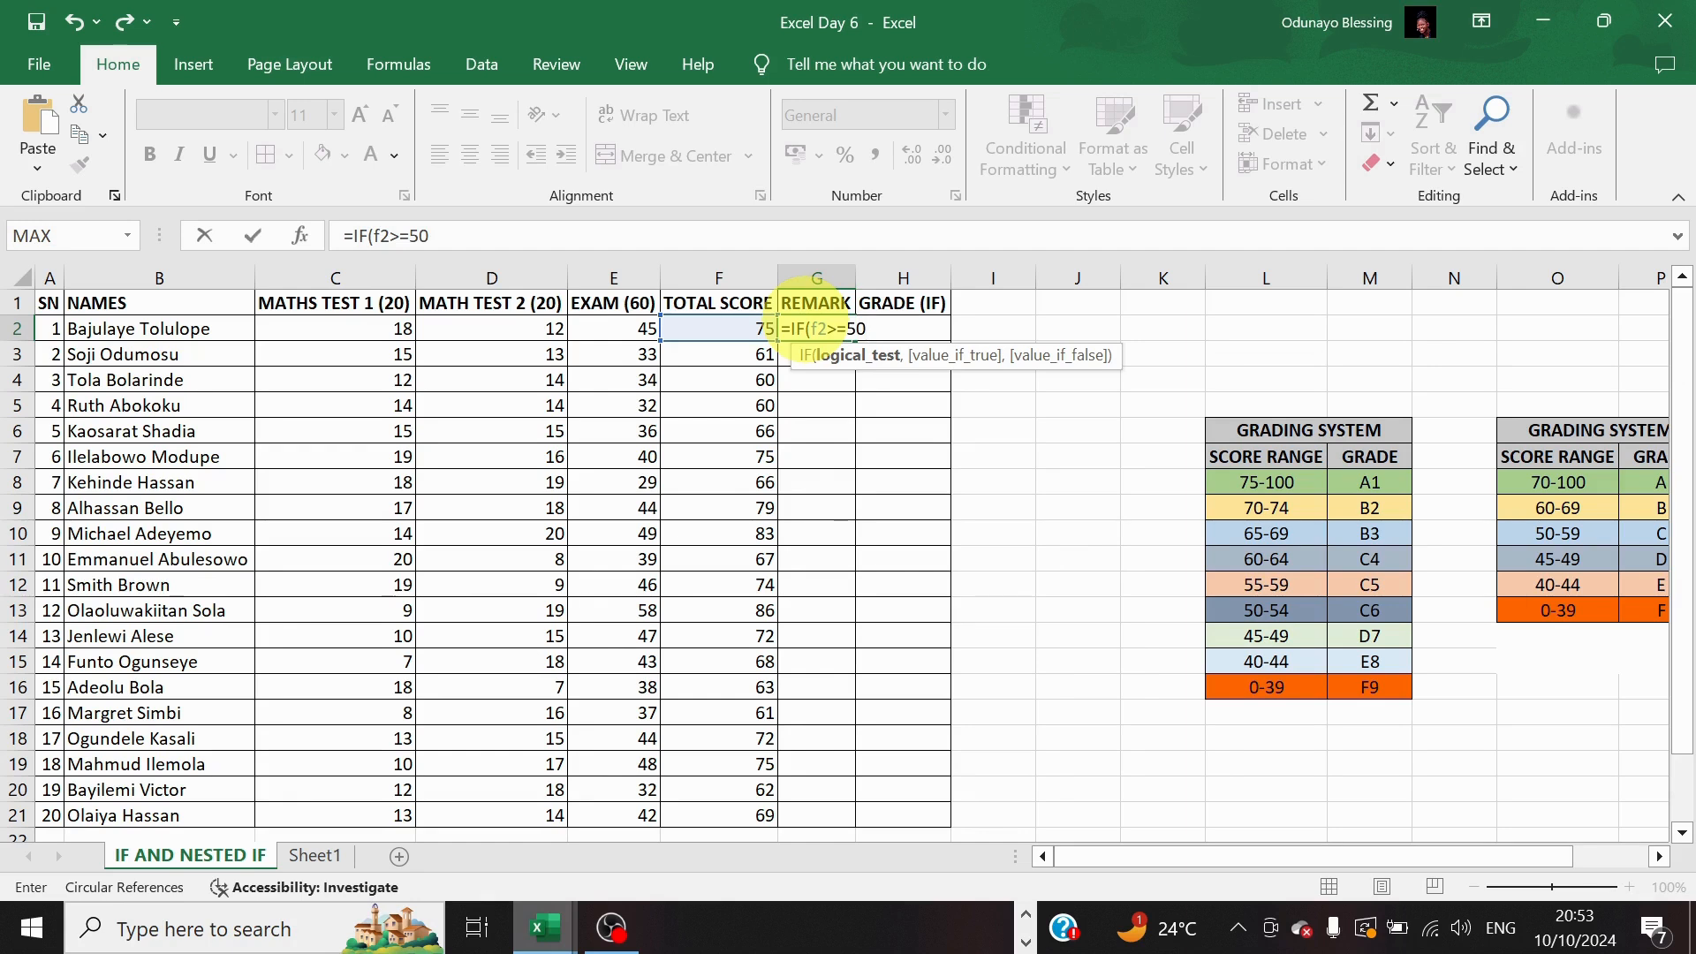
key("Return")
key("Tab")
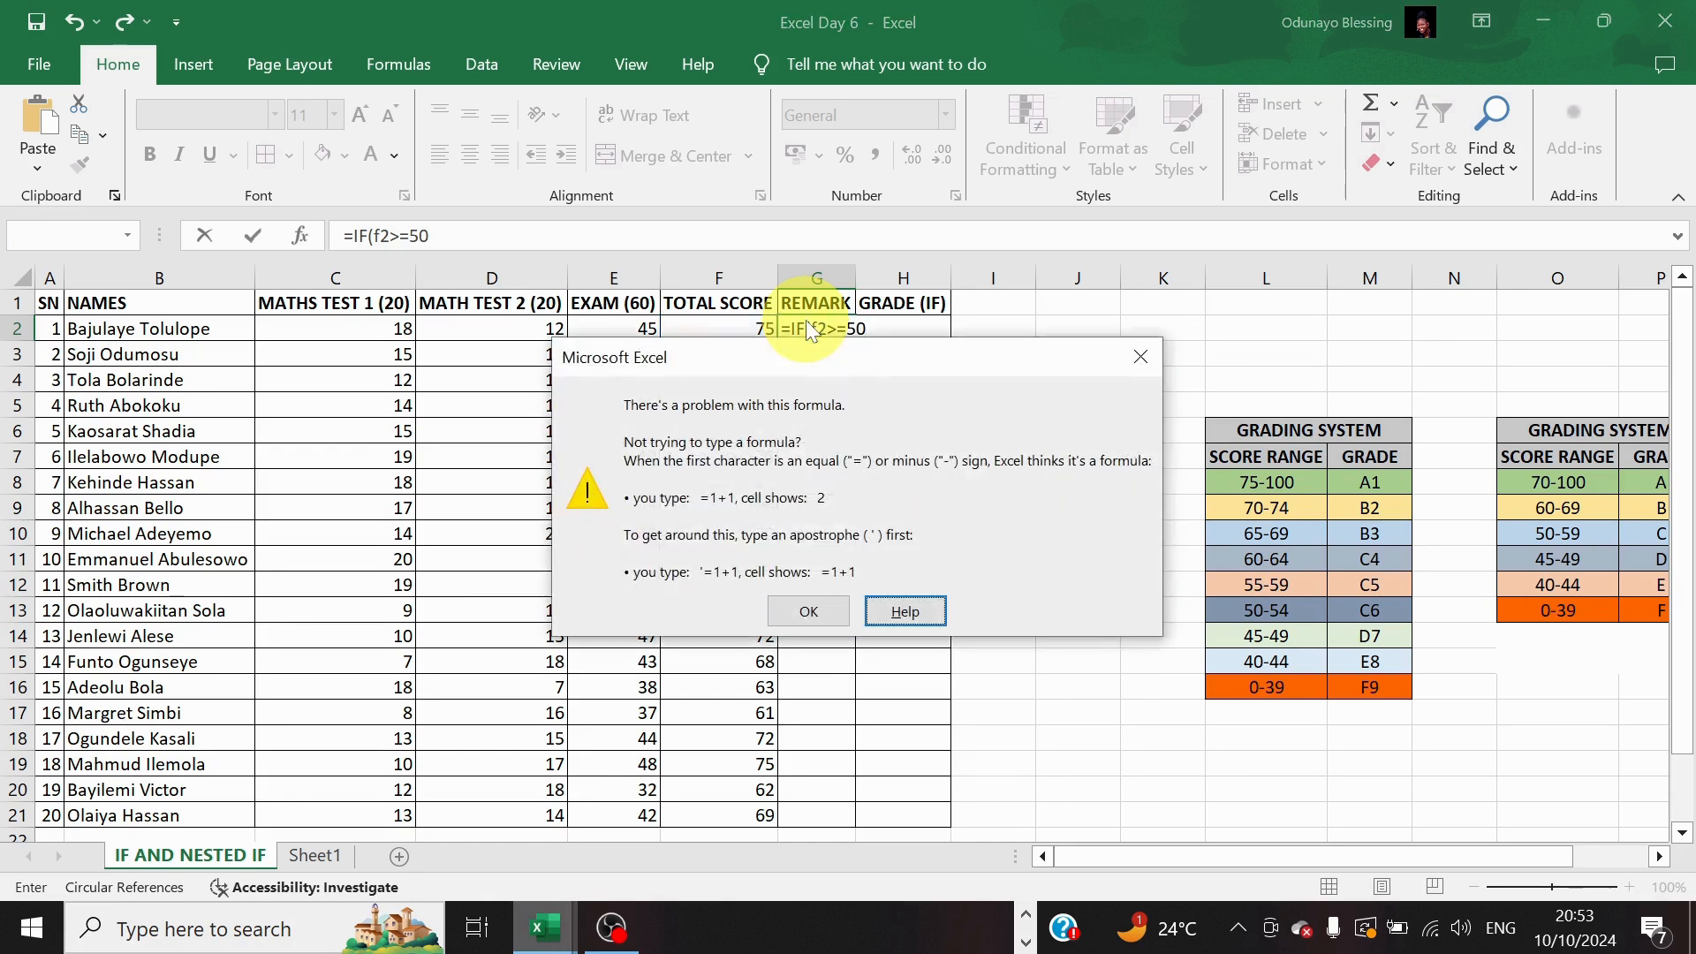
left_click(1138, 355)
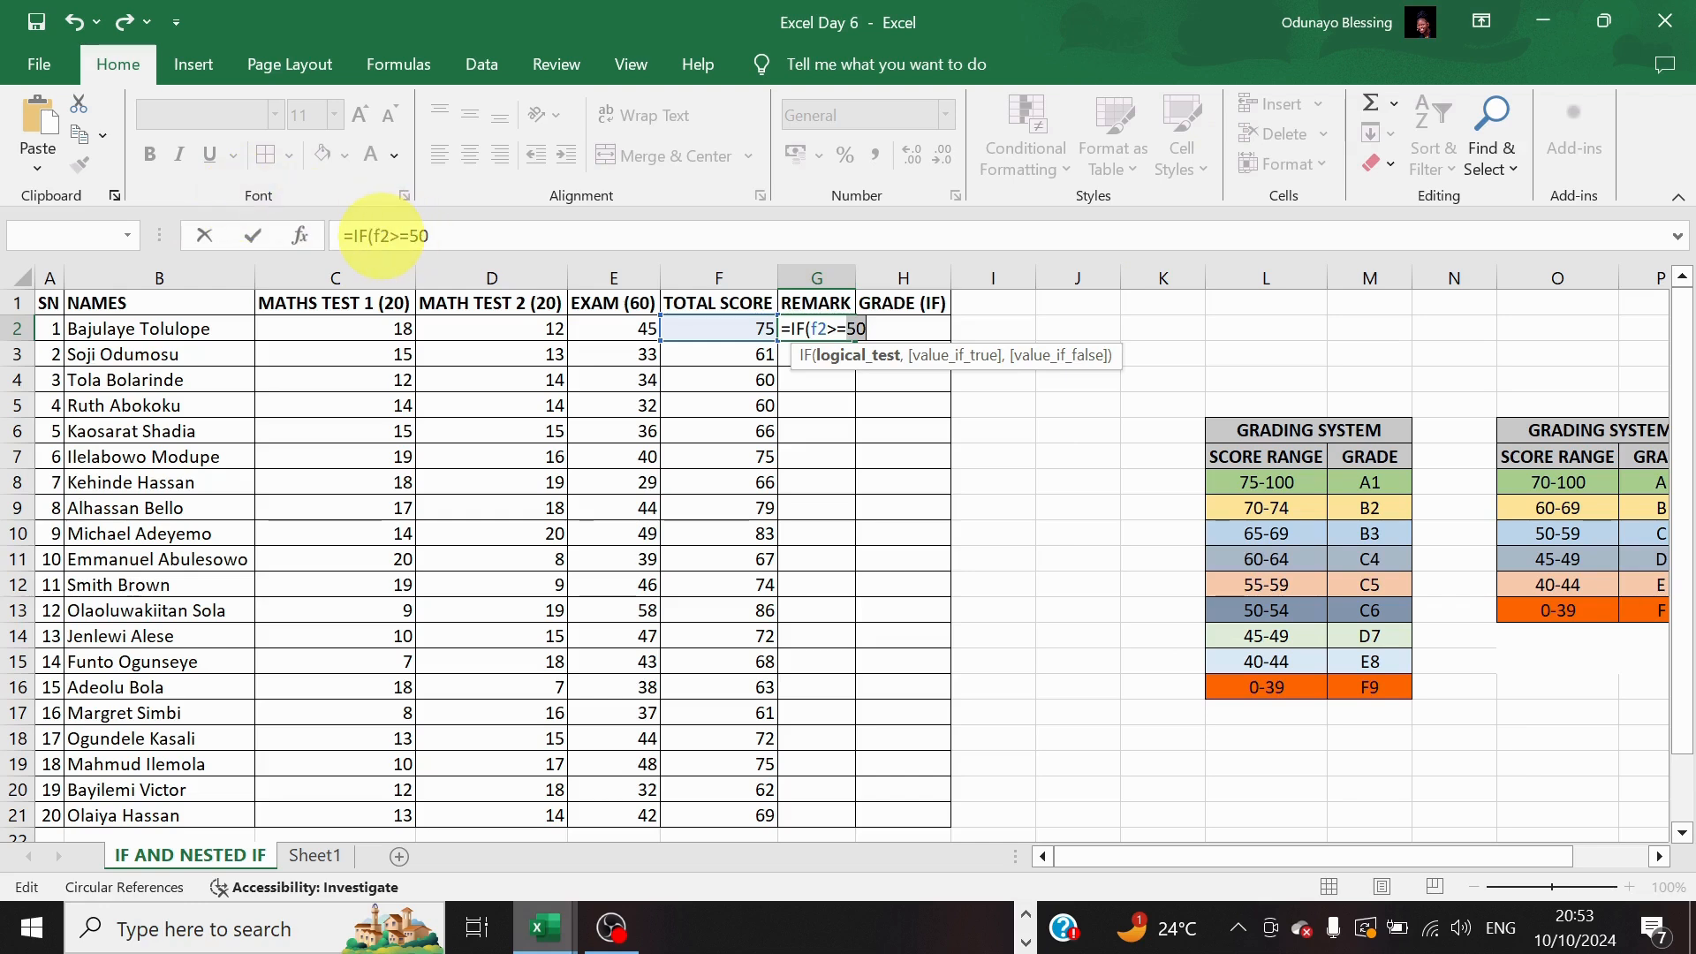
Rewrite the cell reference in the G2 formula with a capital letter, as F2
left_click(384, 235)
key("BackSpace")
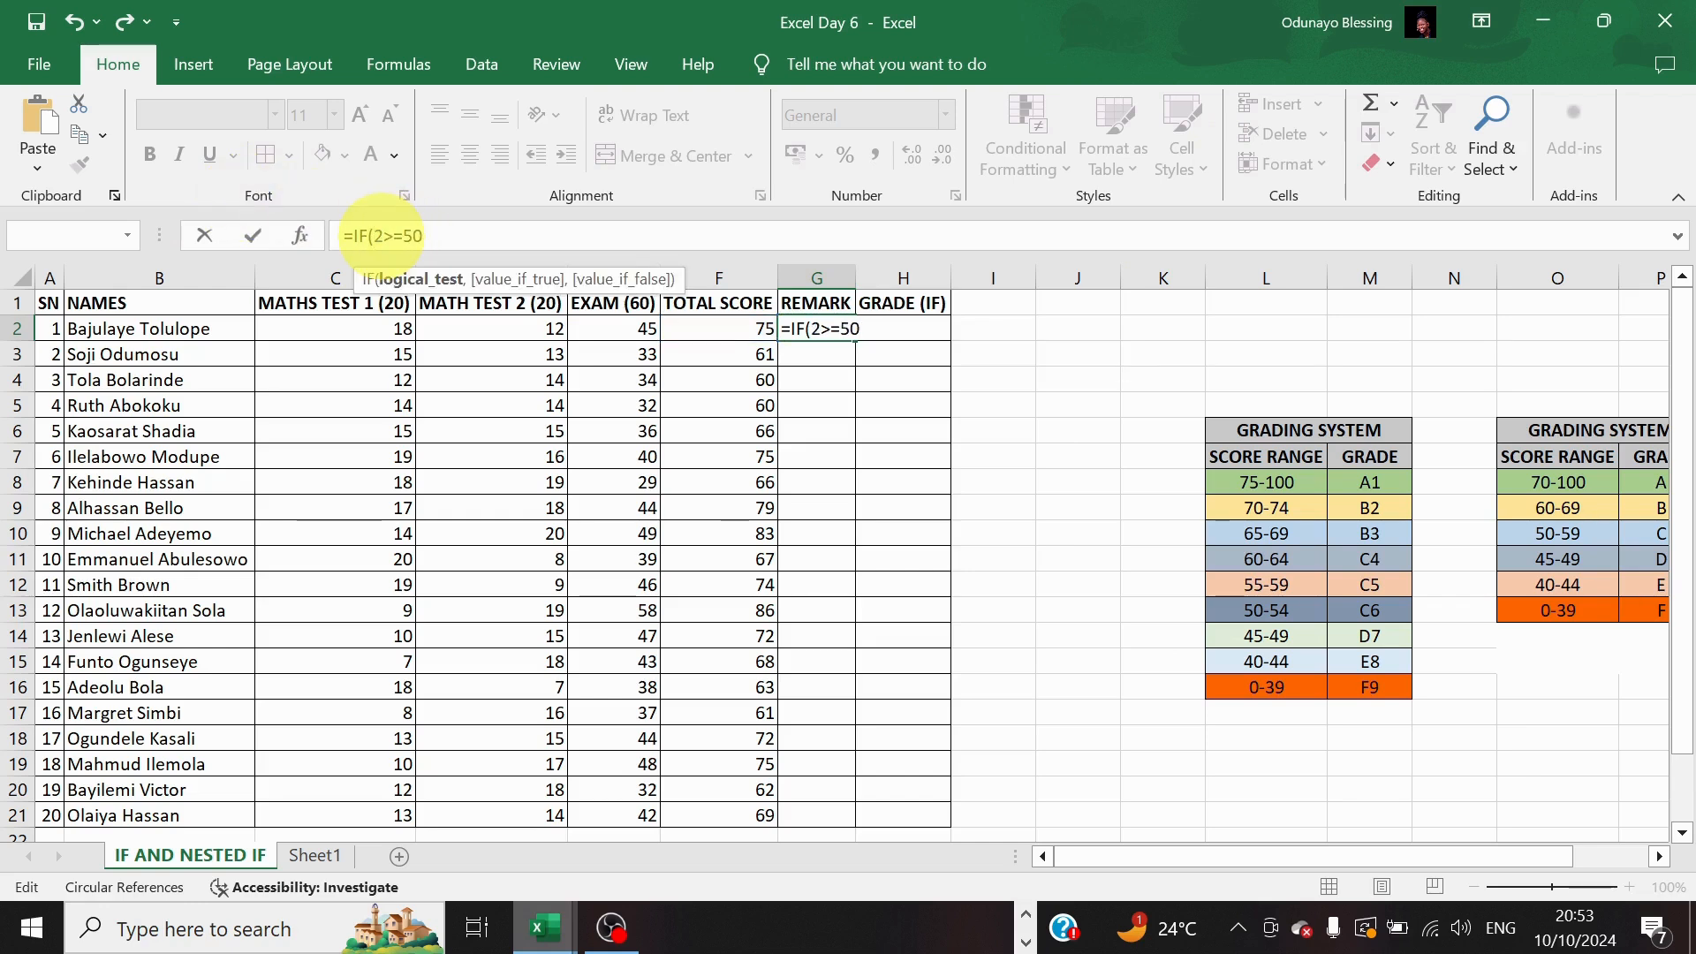
type("f")
key("BackSpace")
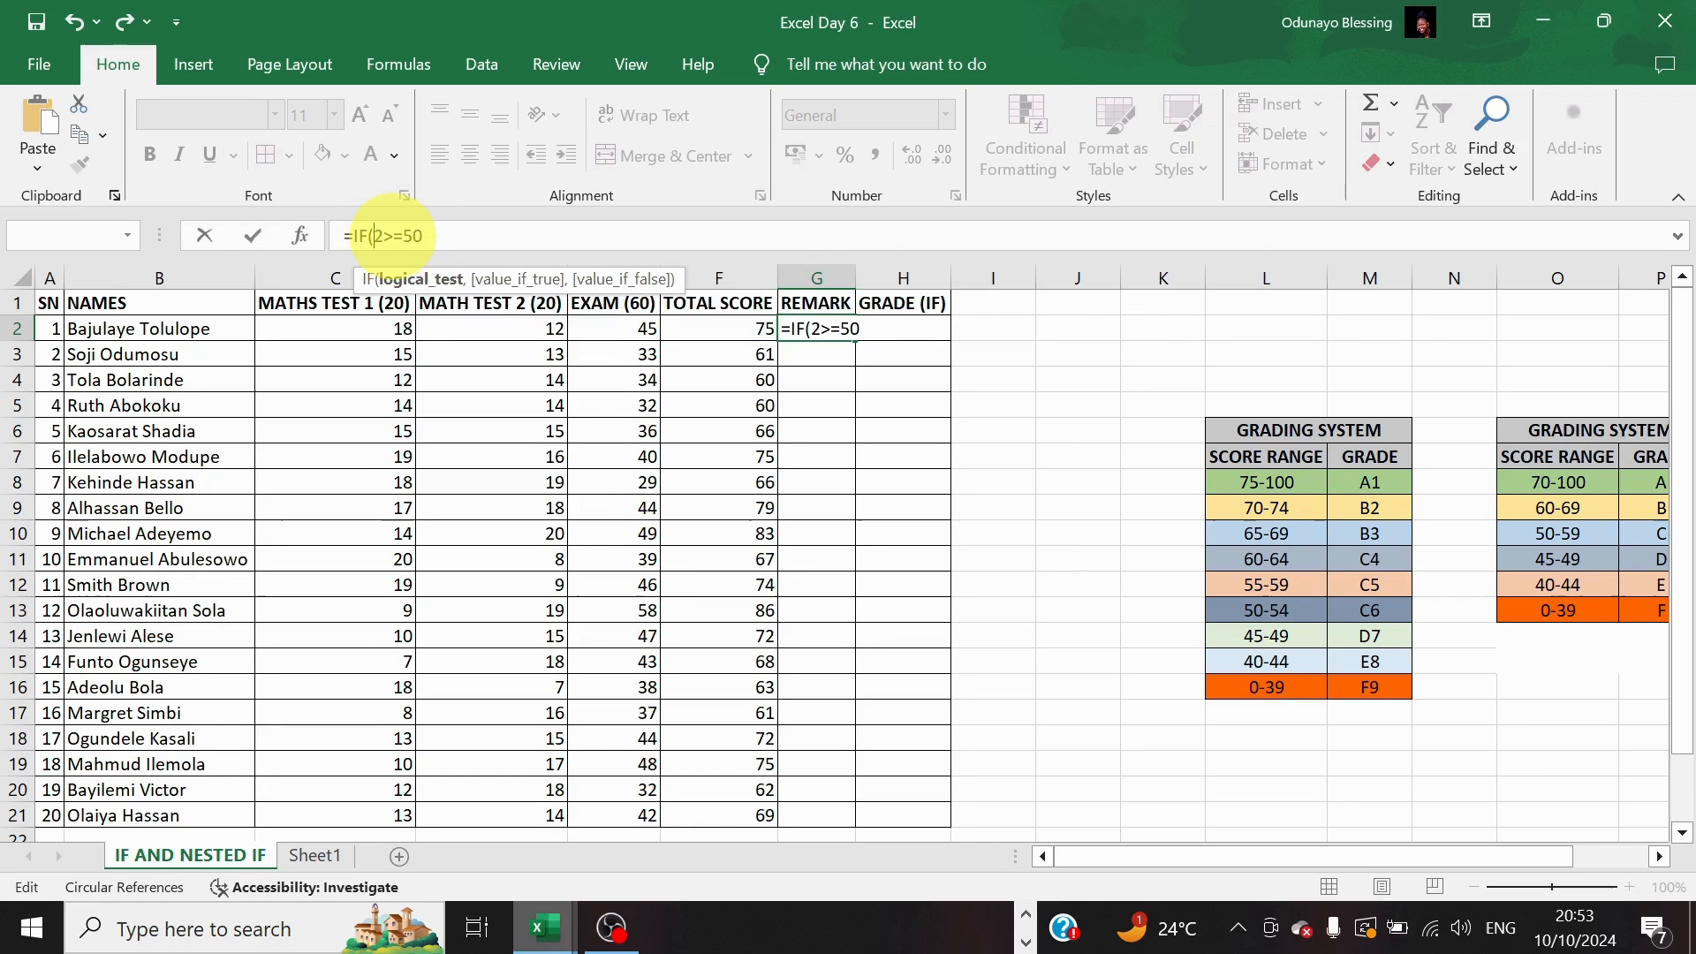
type("F")
key("Right")
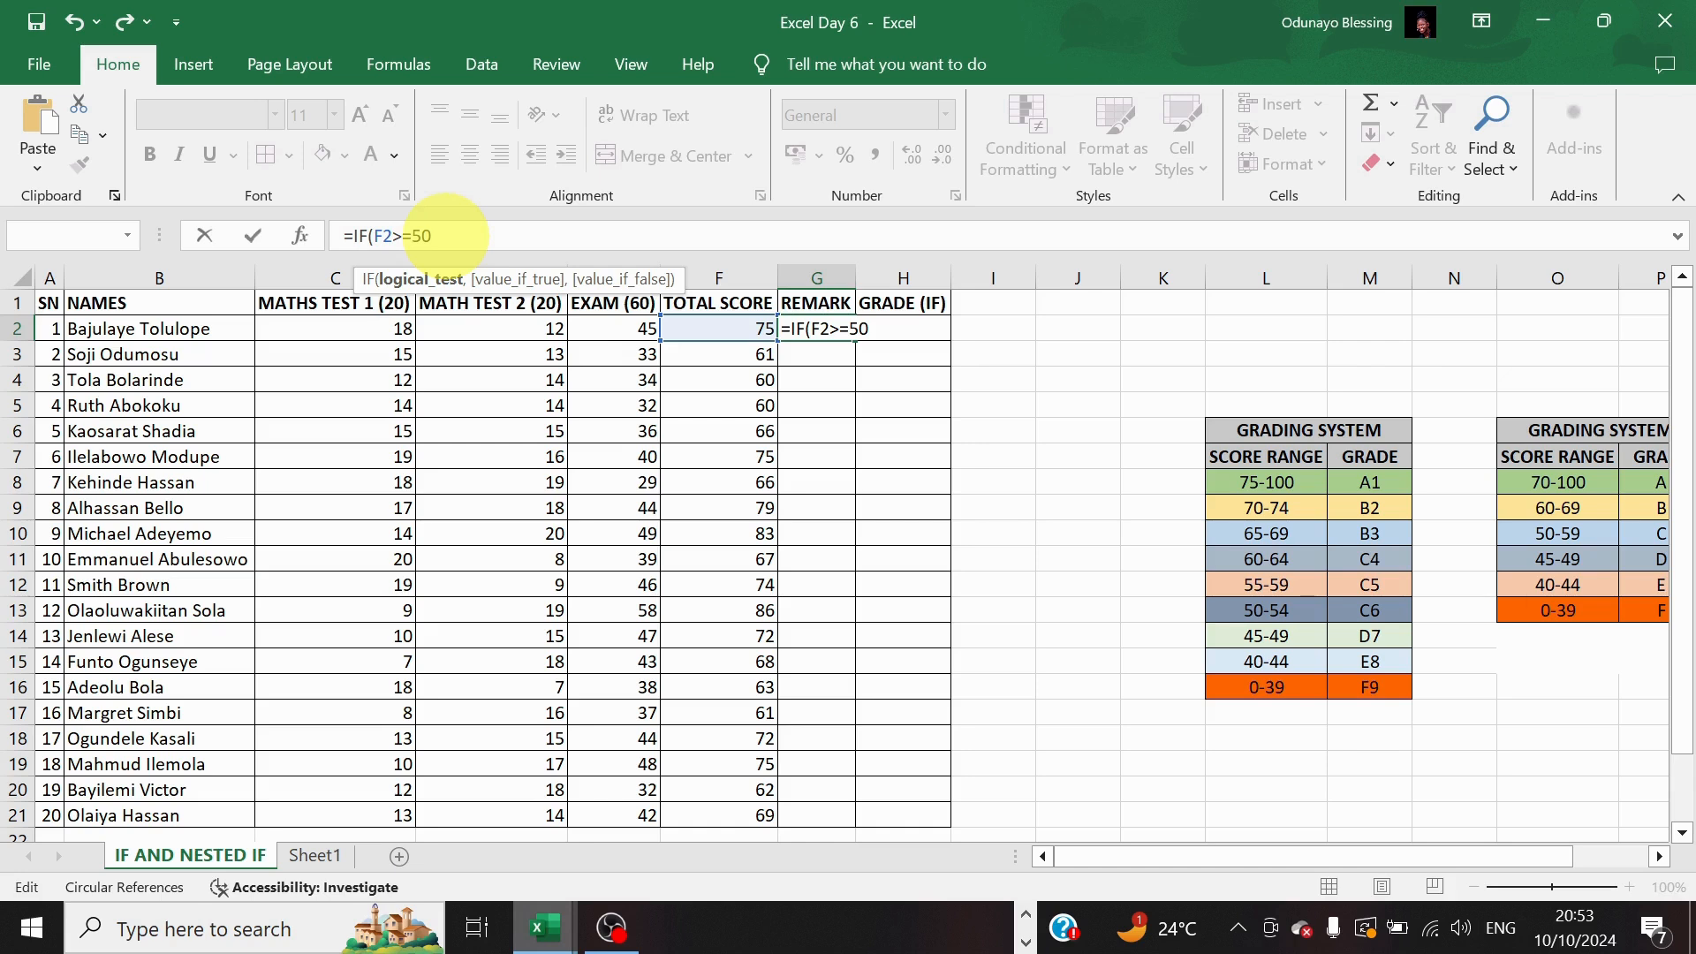
Complete the G2 formula as =IF(F2>=50, "PASS", "FAIL") and fill it down the REMARK column to G21
type(",")
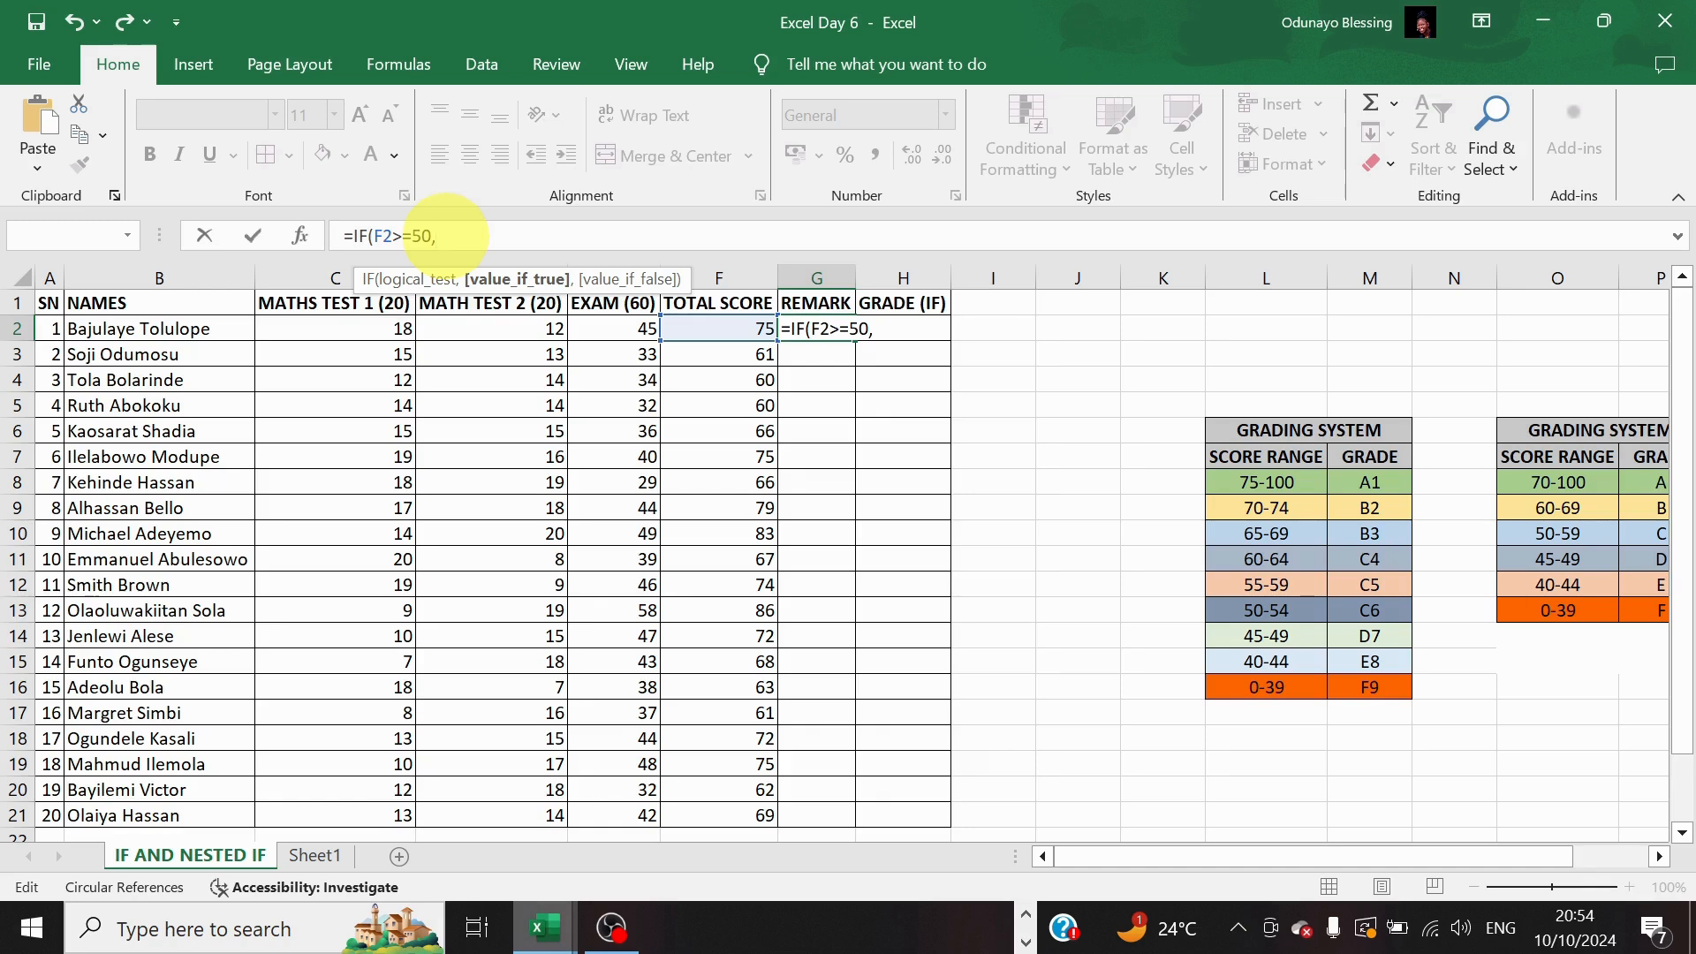
type("\"\"")
type("PAS")
type("S")
type(", ")
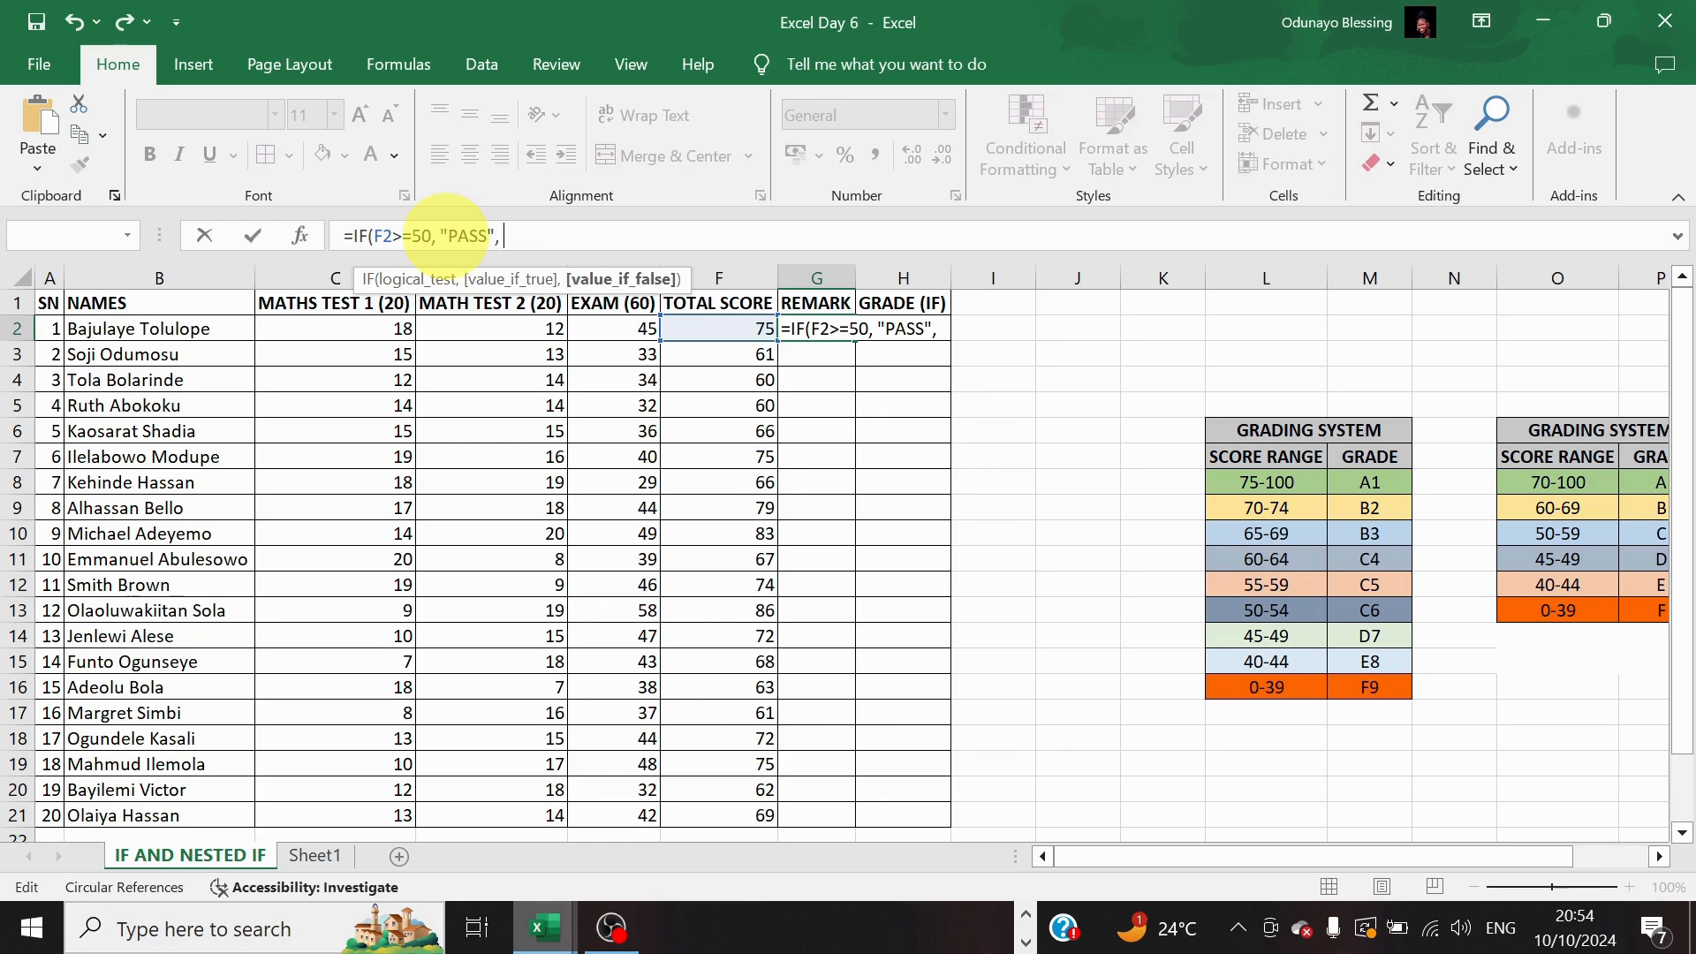
type("\"\"")
key("Left")
type("FAIL\")")
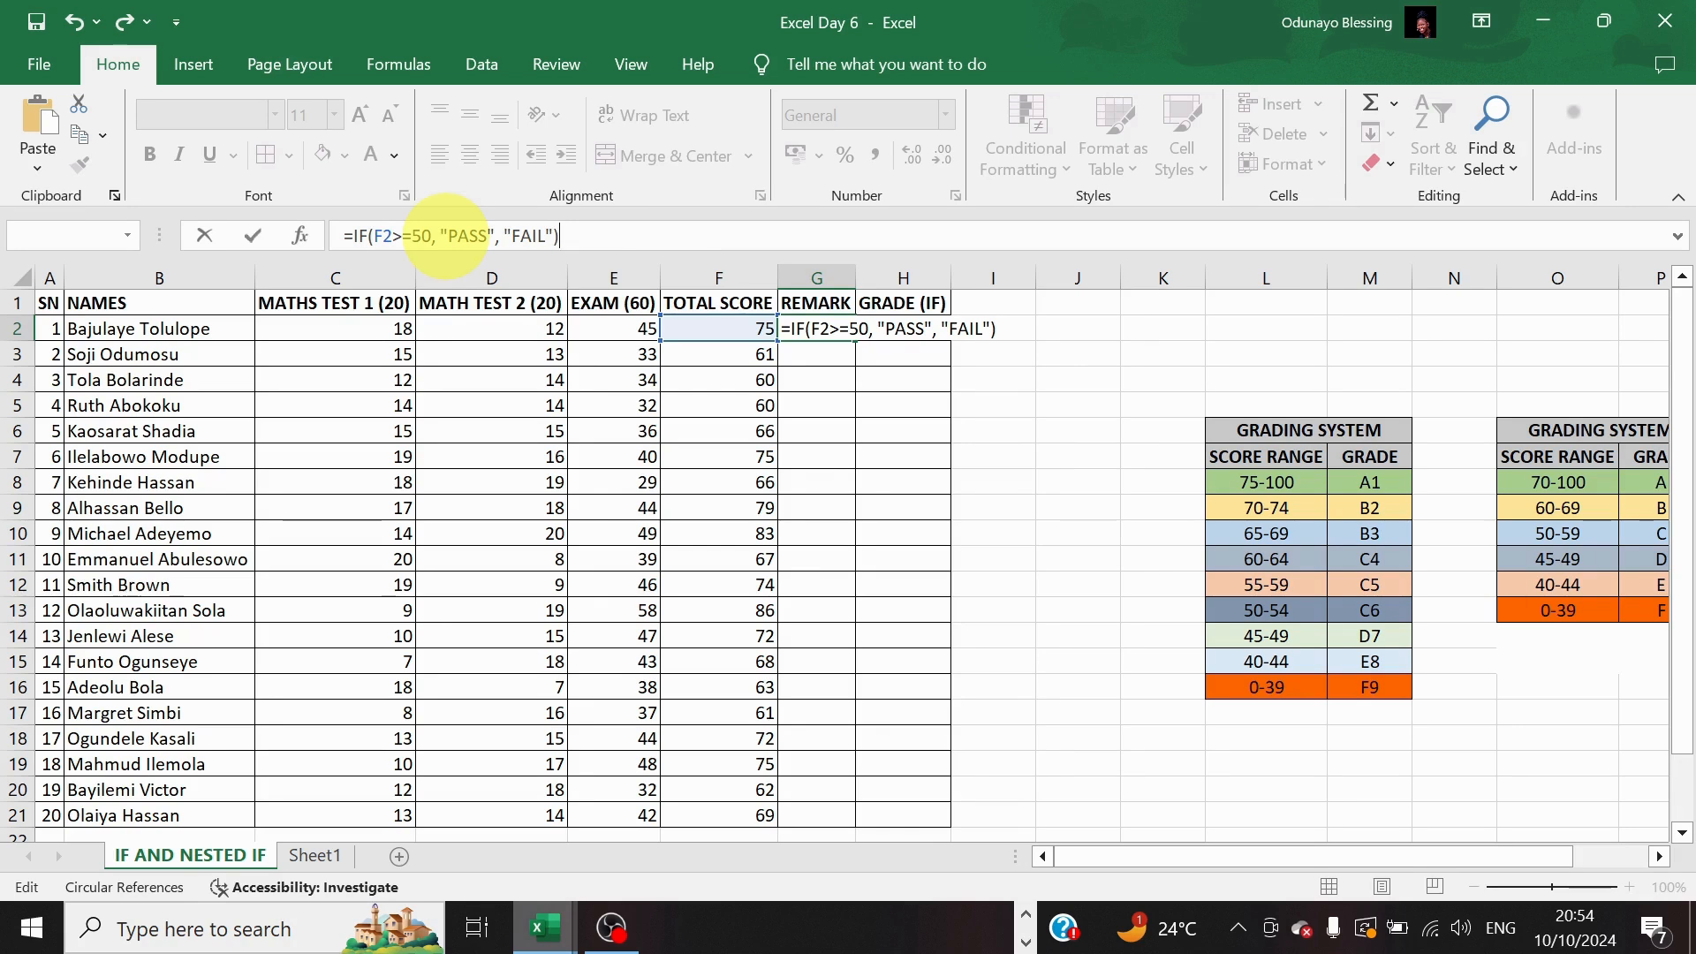
key("Return")
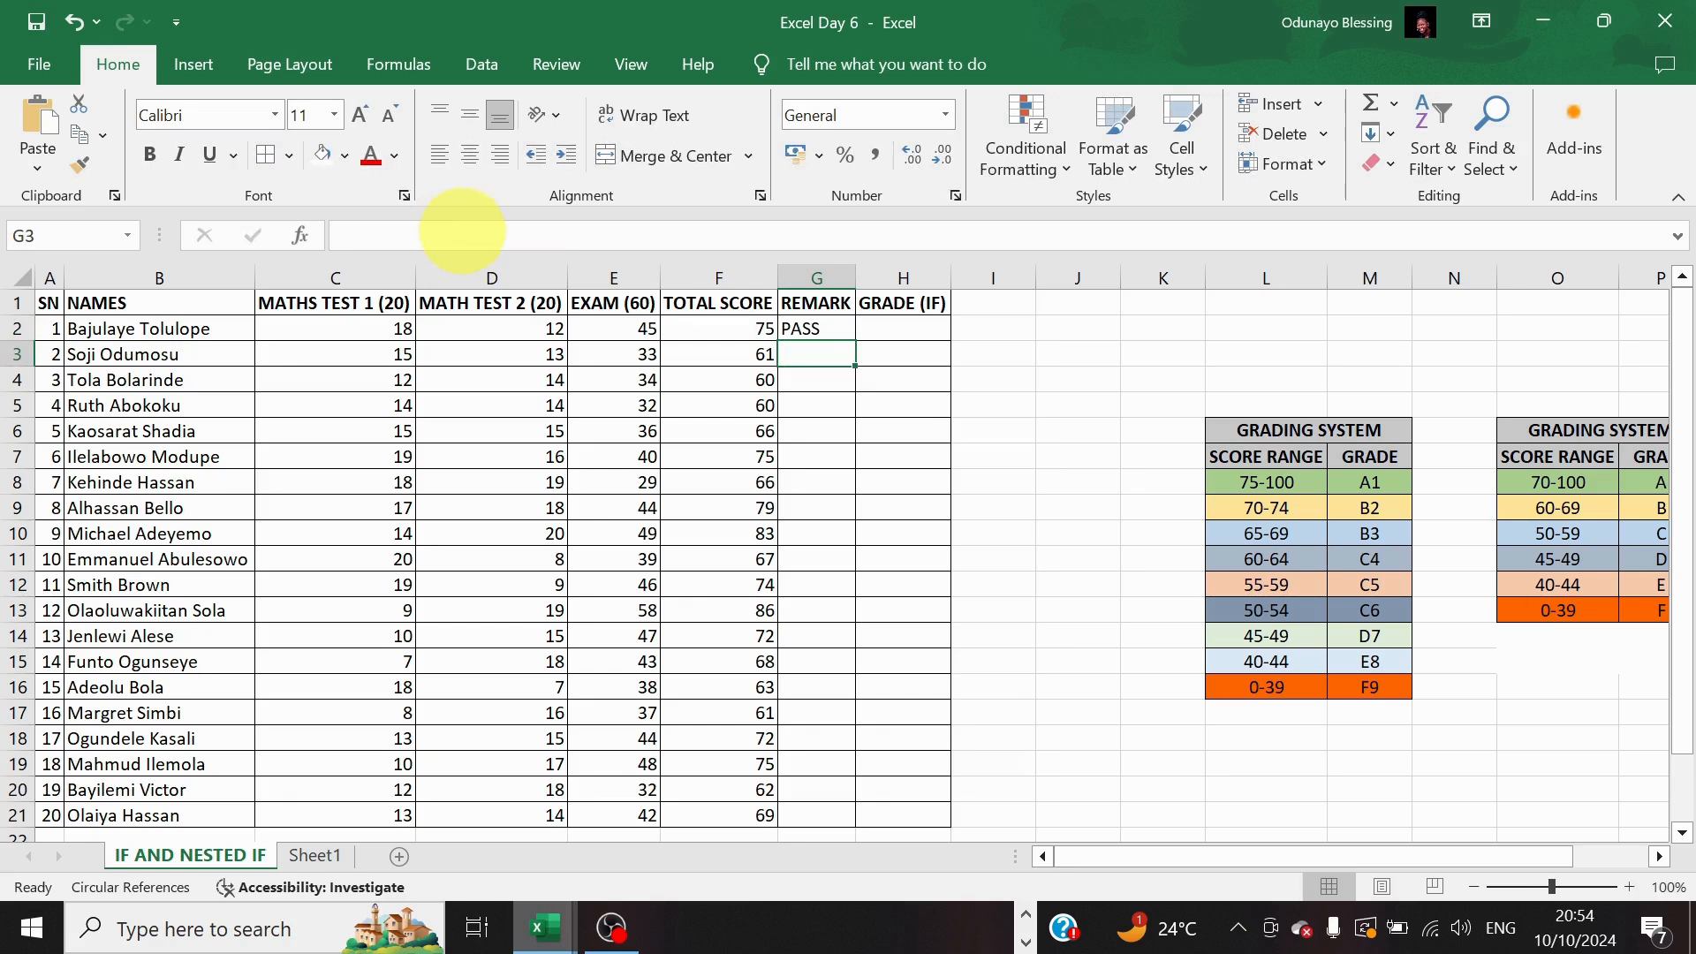
left_click(834, 329)
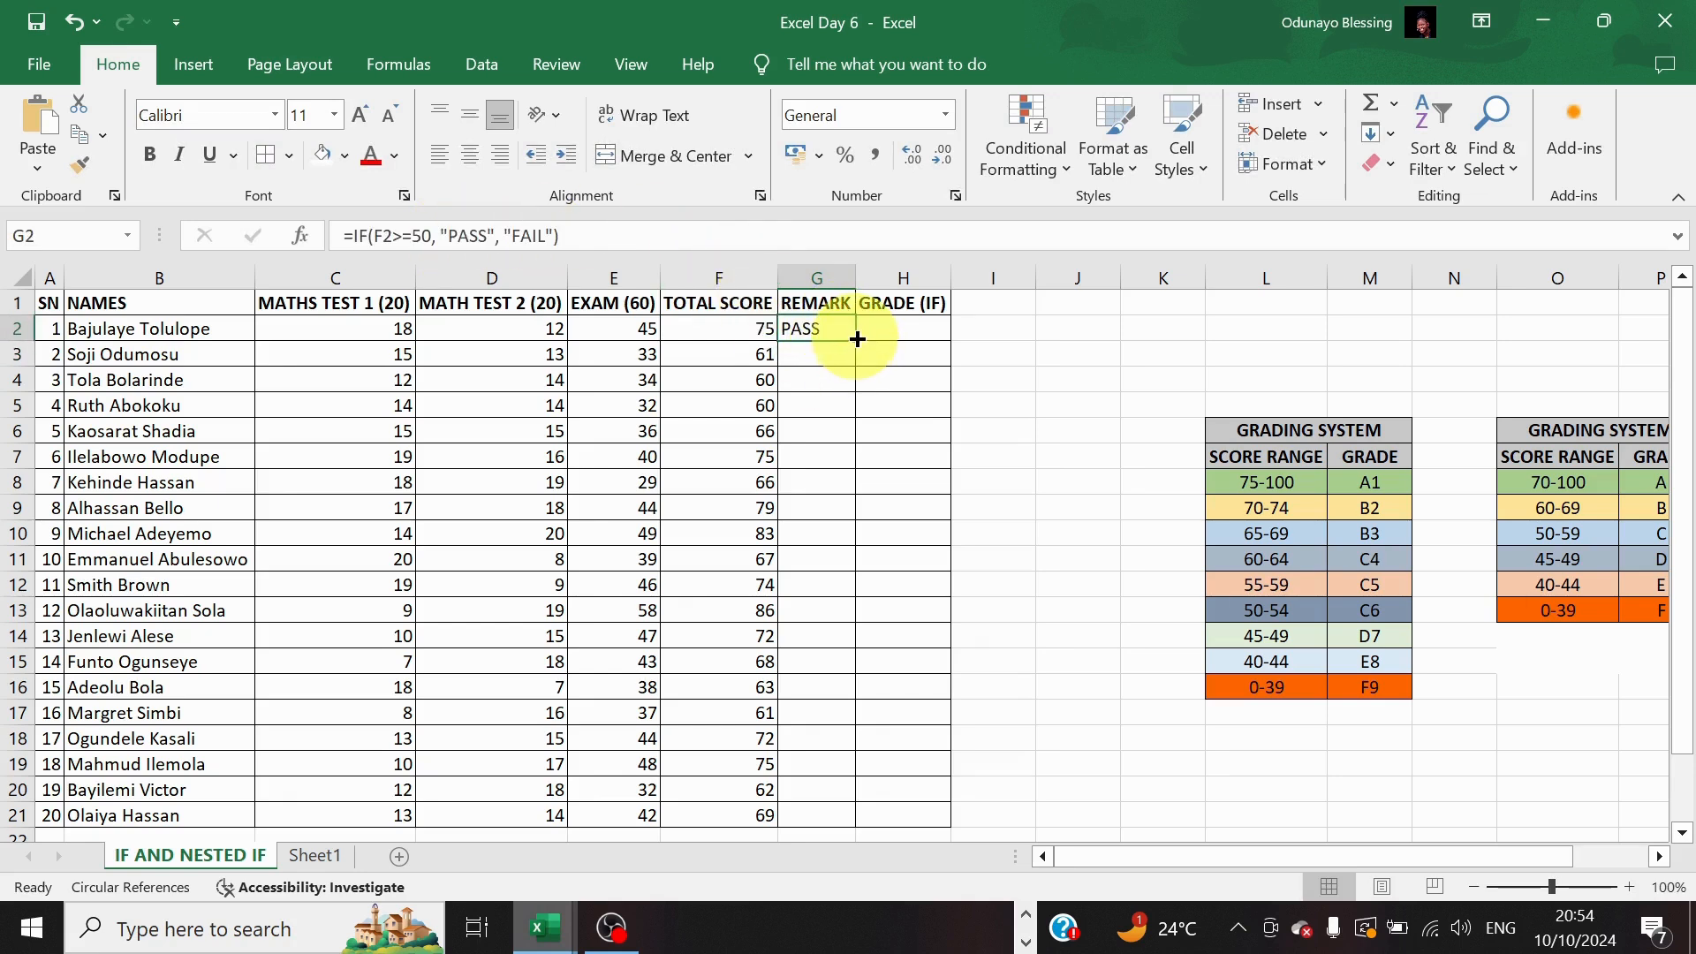
double_click(857, 339)
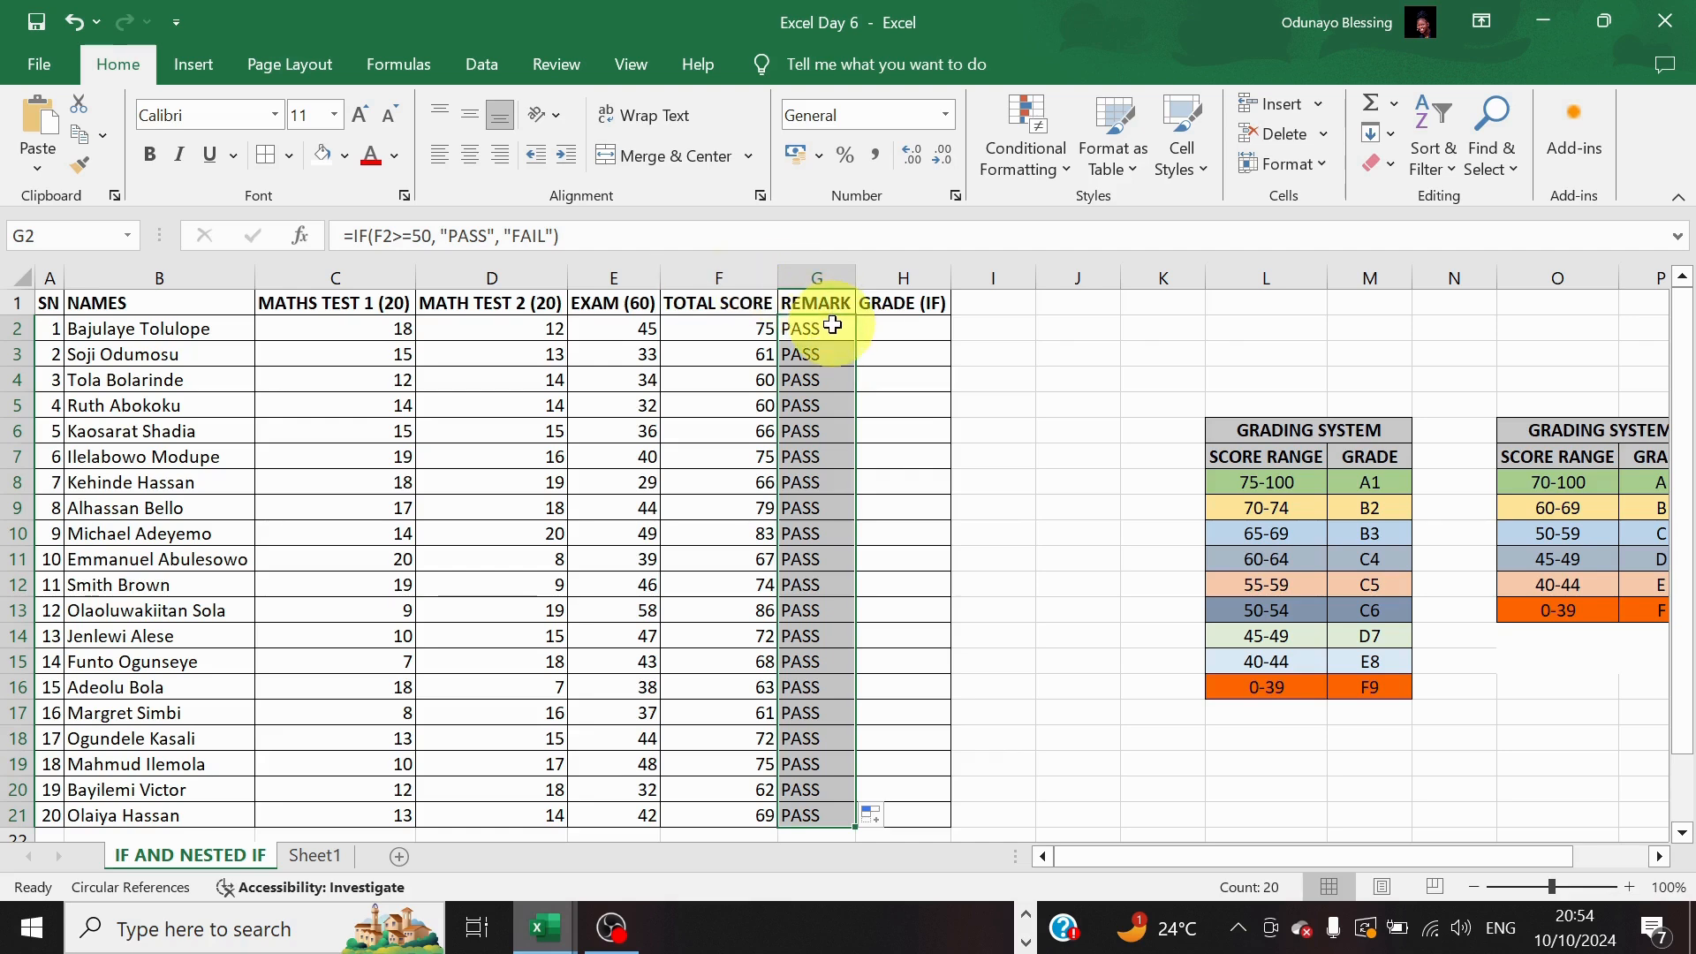
Examine the filled formulas in the REMARK column cell by cell from G2 down to G9
left_click(833, 326)
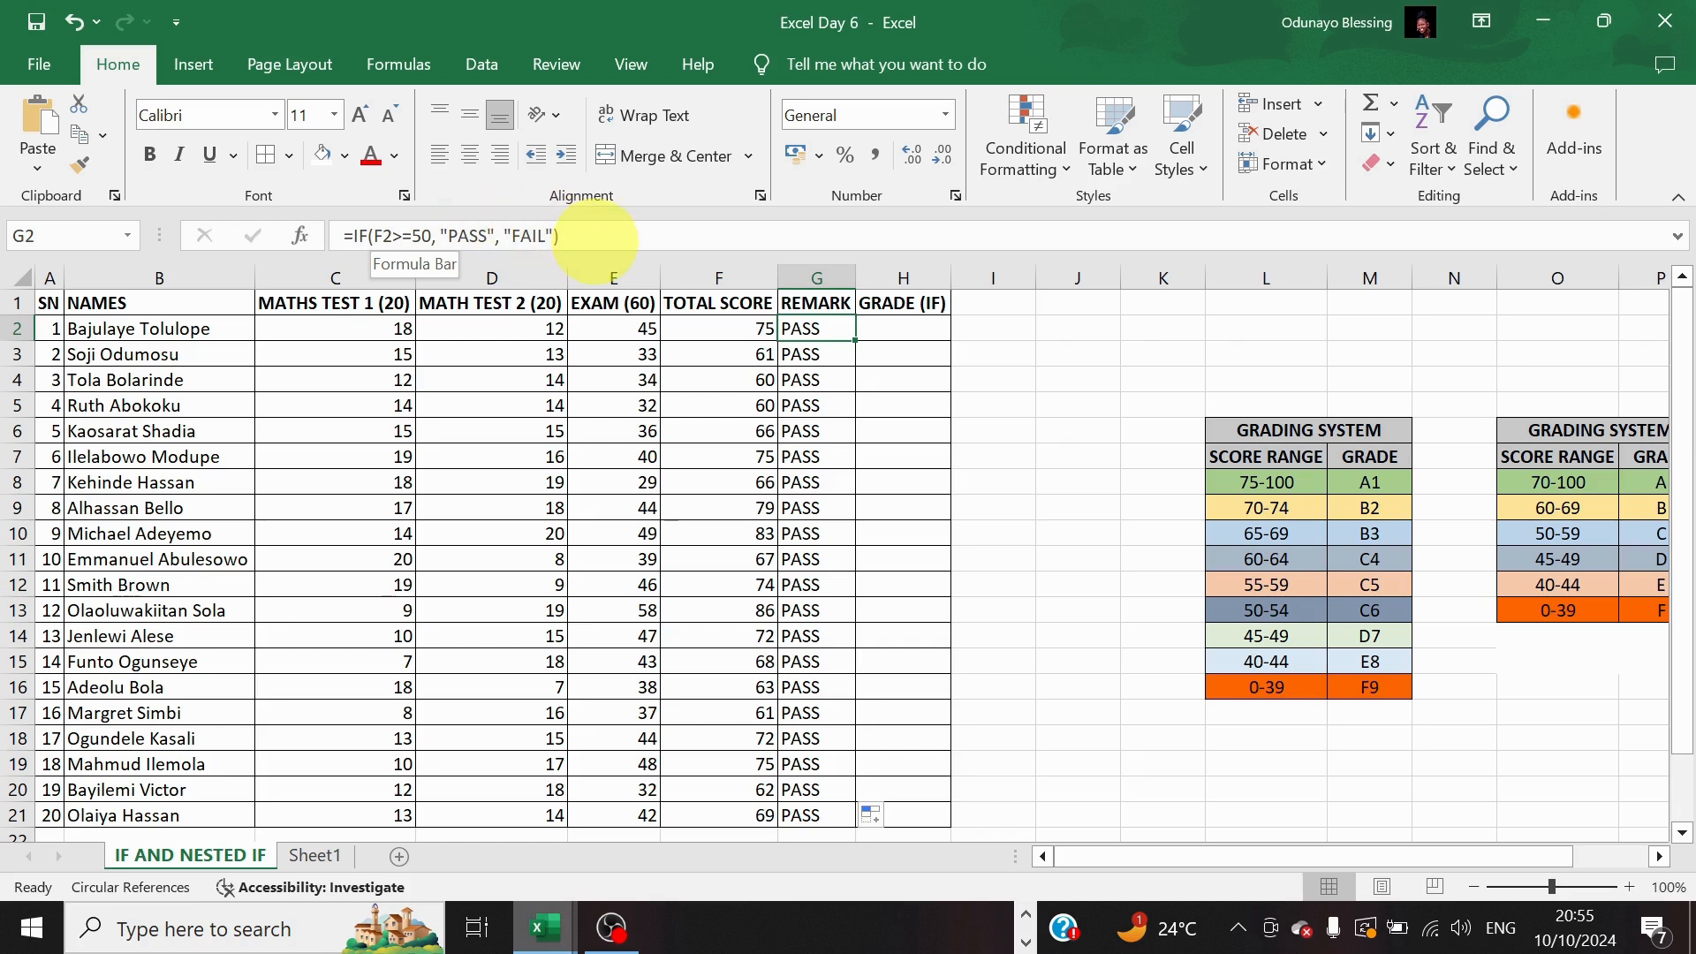
left_click(811, 351)
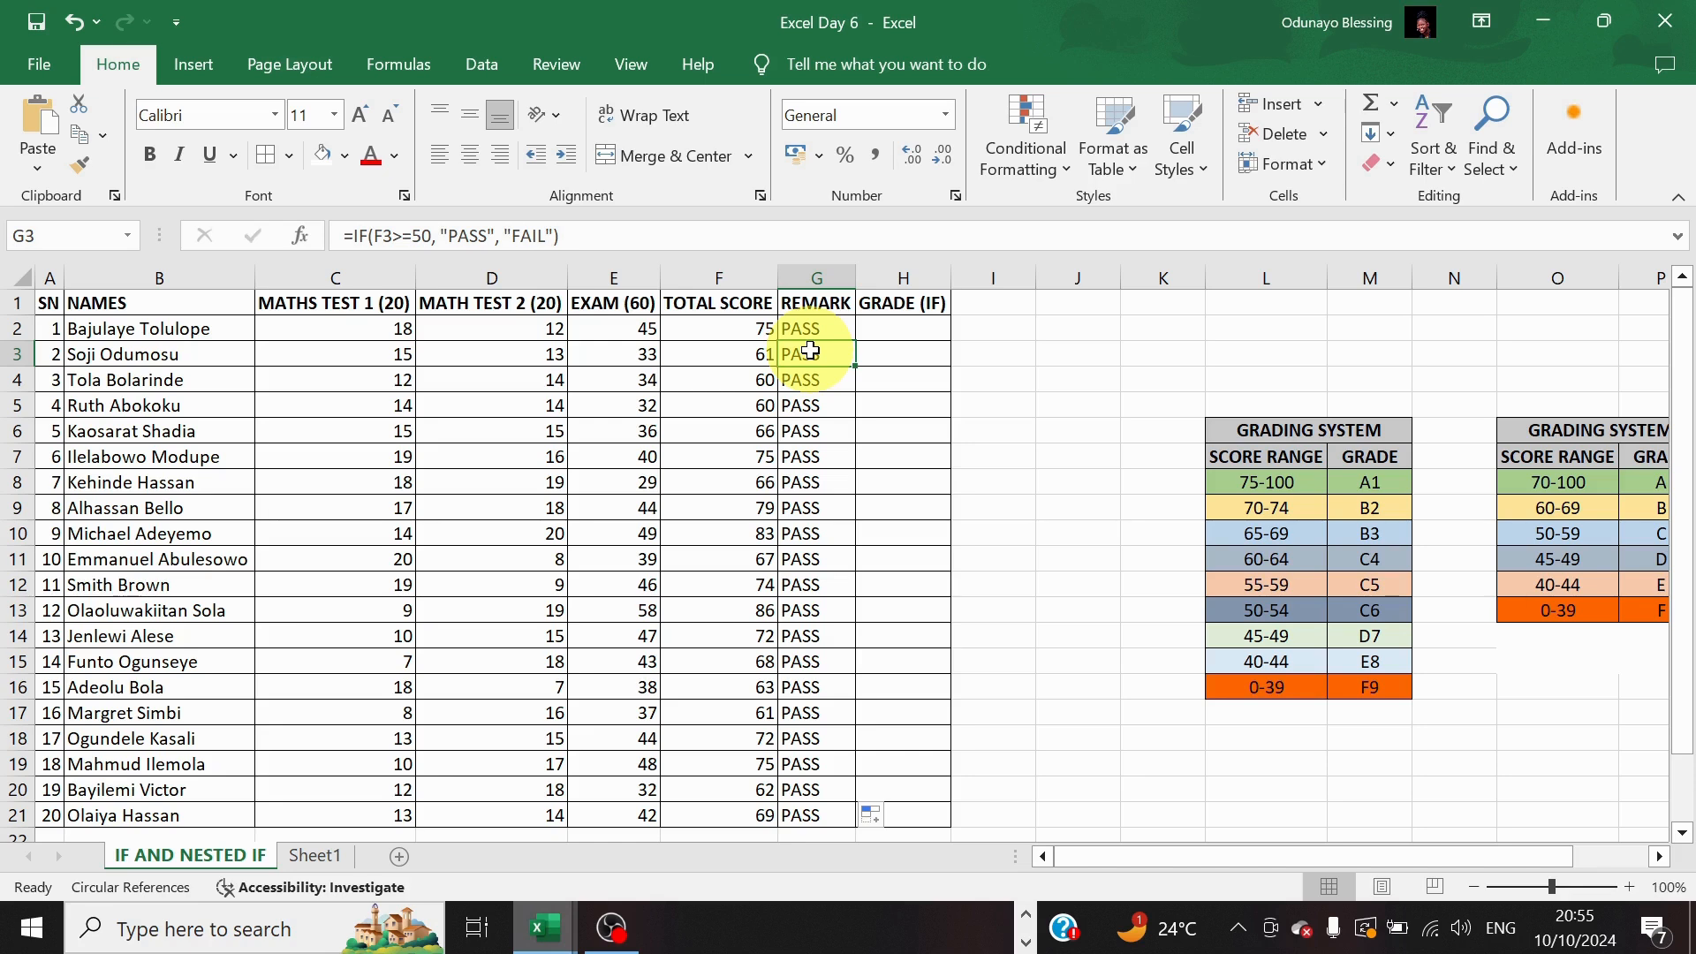
key("Down")
key("Down")
key("Down")
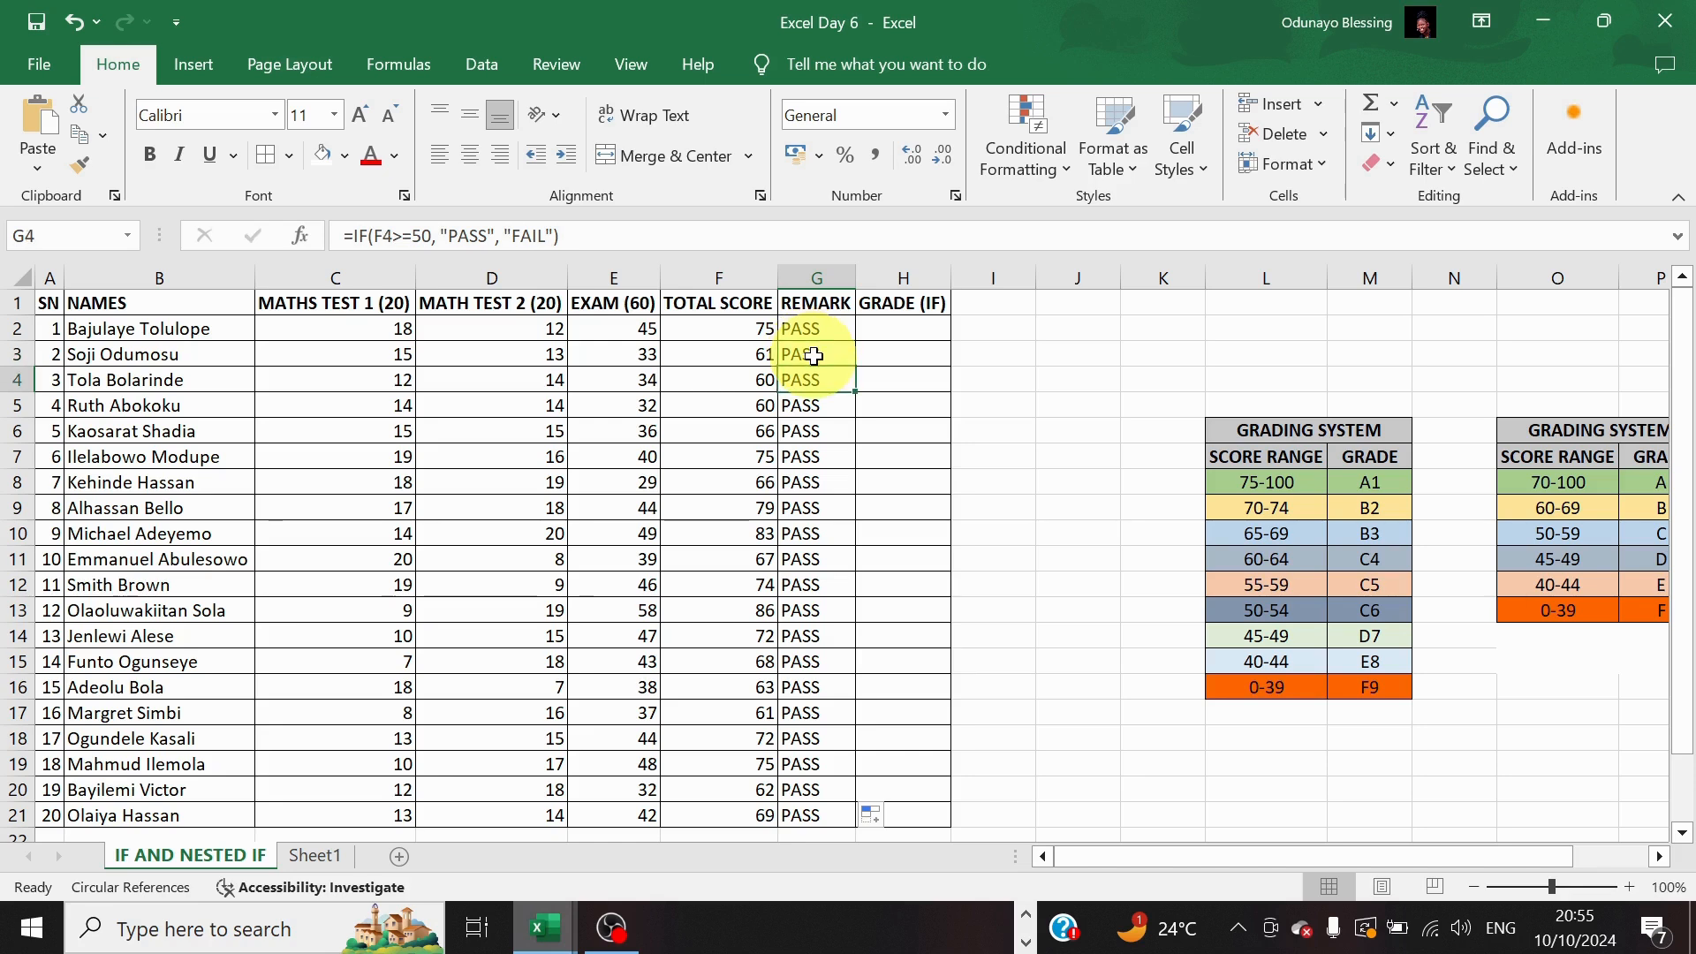
key("Down")
key("Down")
key("Down")
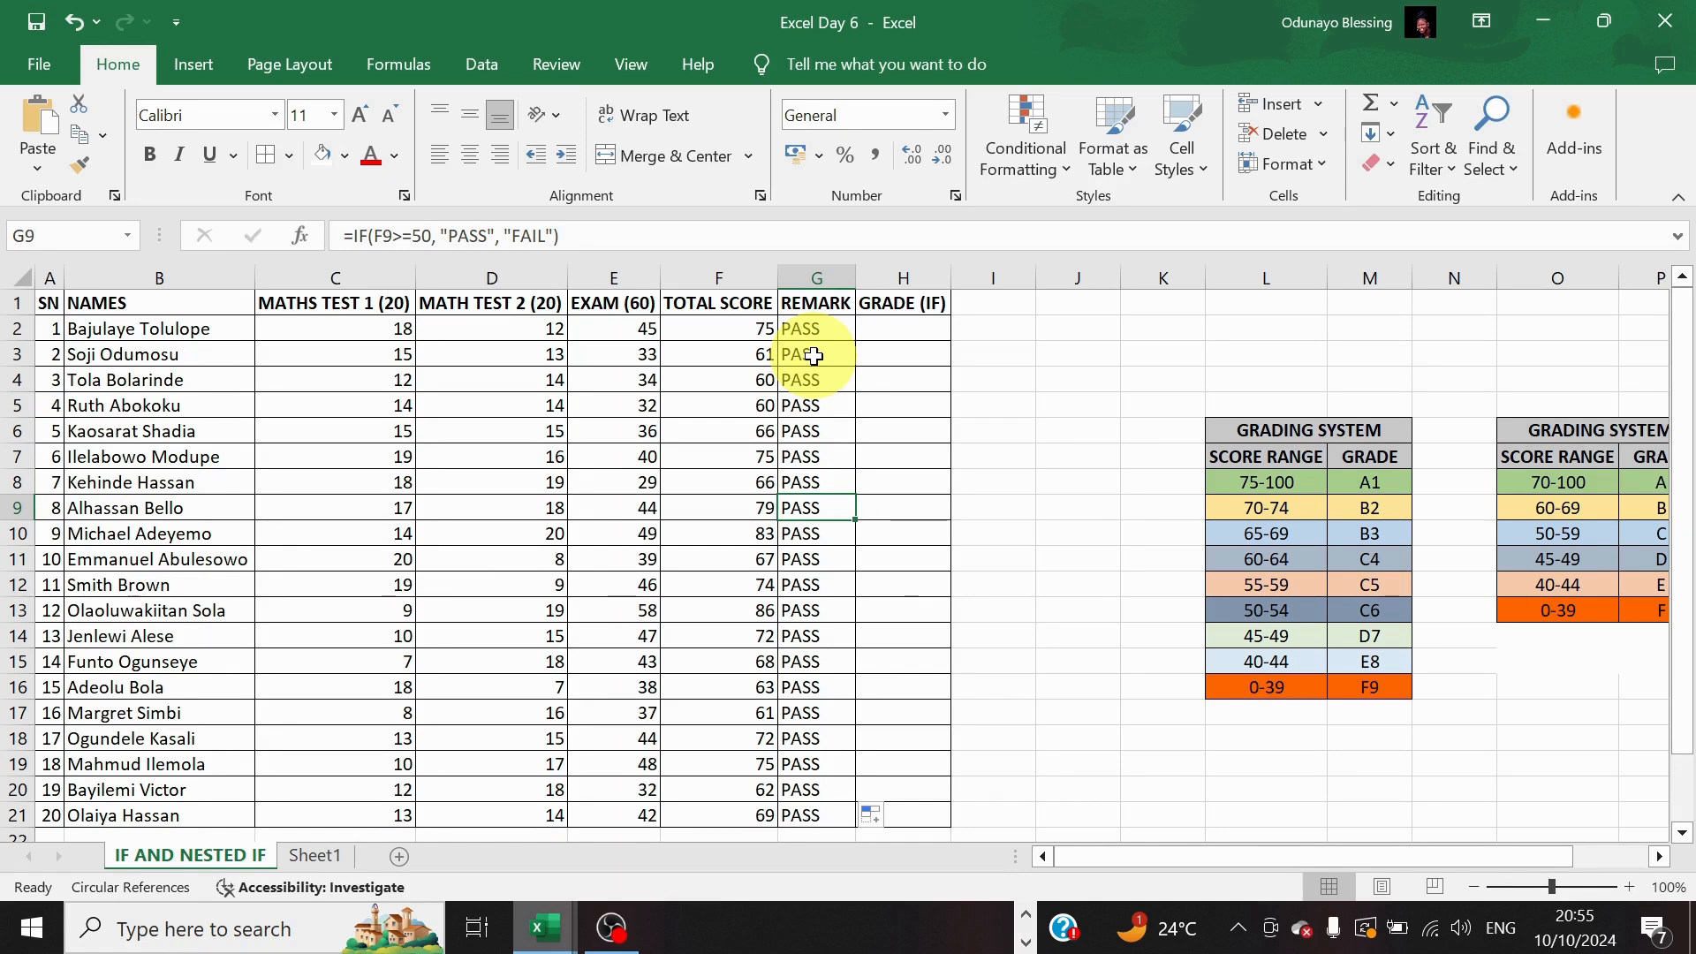
Change the pass threshold in the G9 formula to 60
left_click(426, 221)
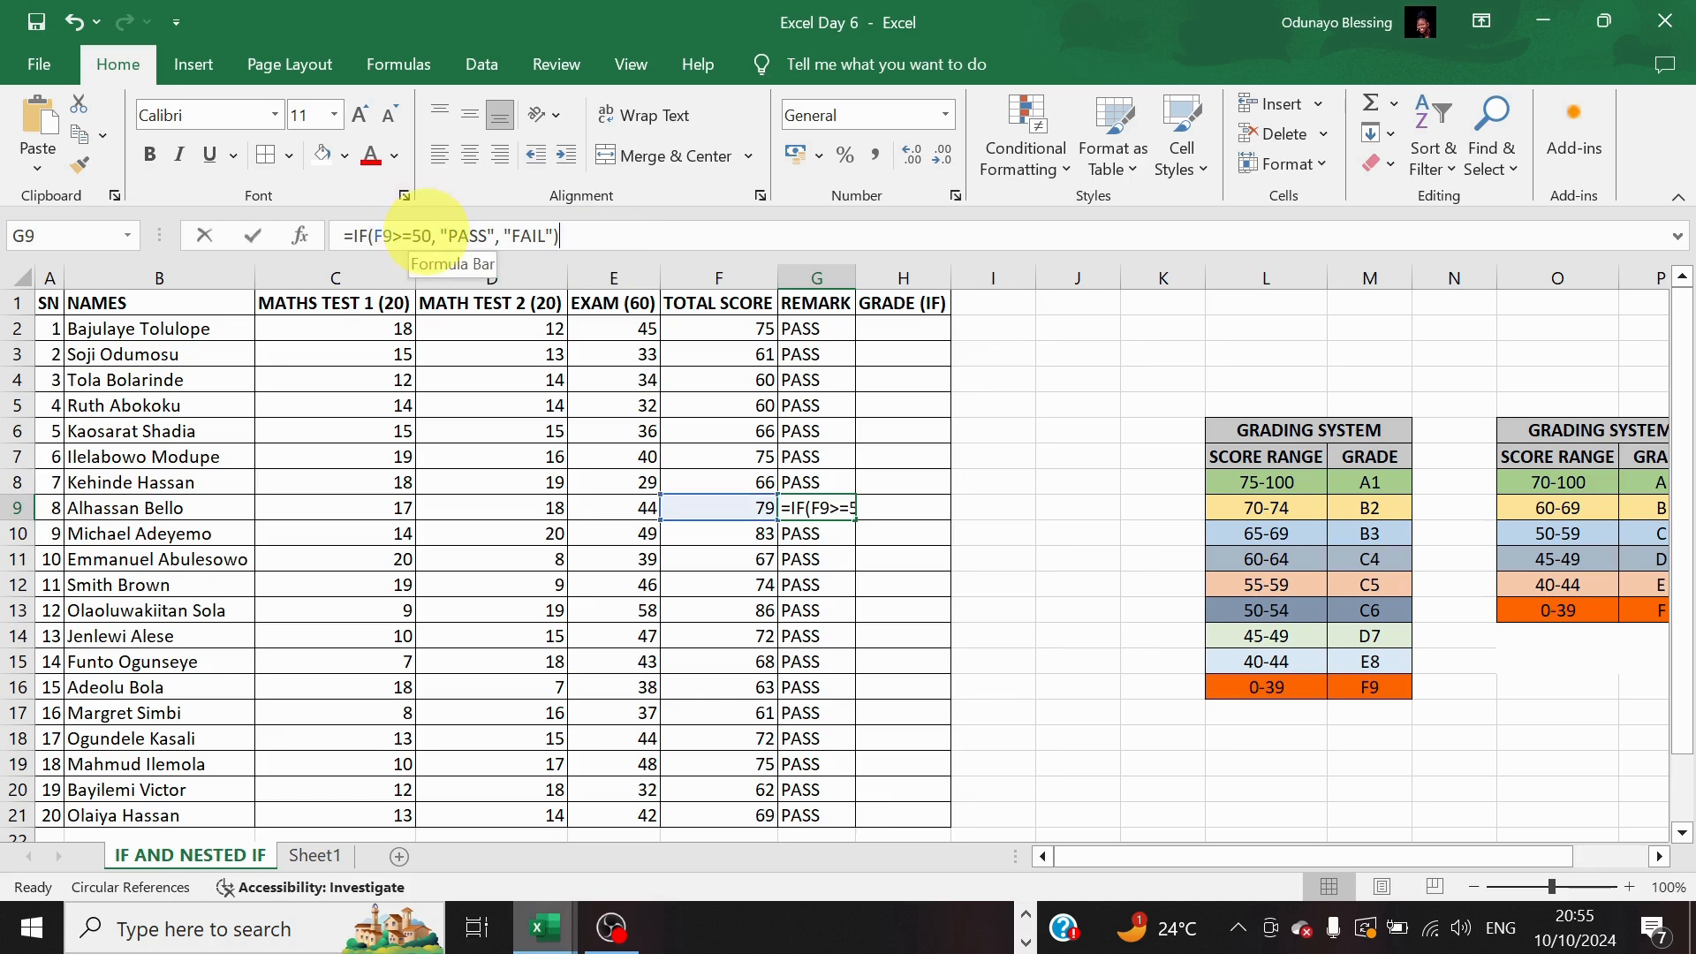
left_click(425, 231)
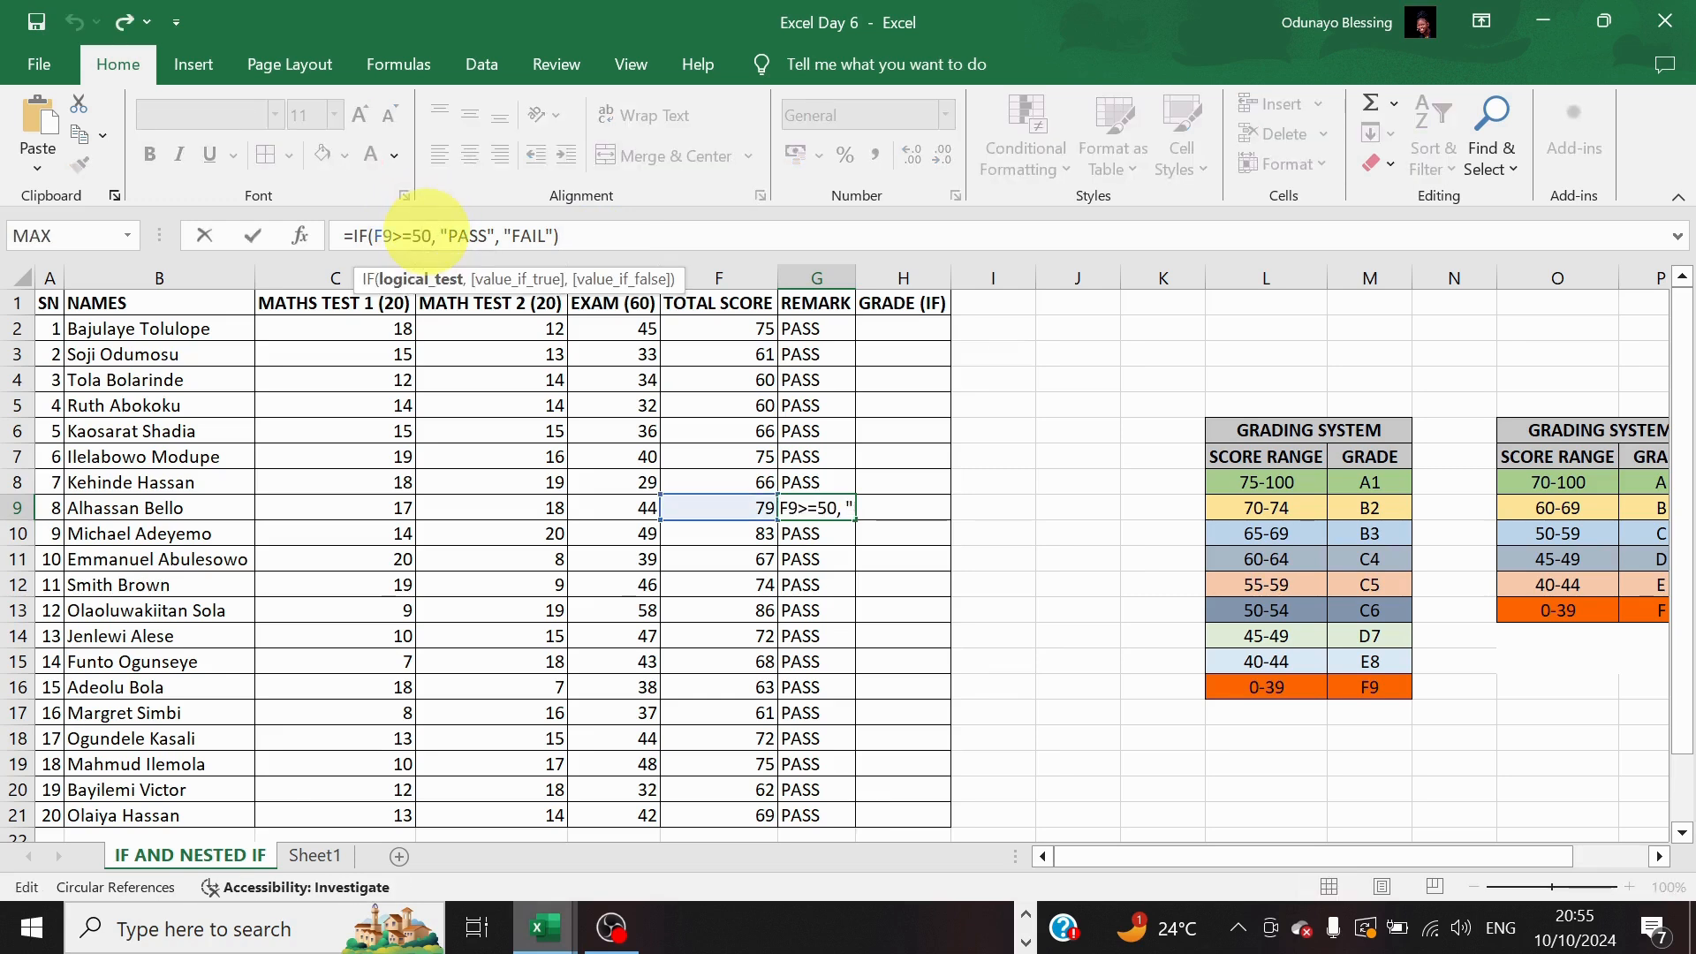
key("BackSpace")
type("6")
key("Return")
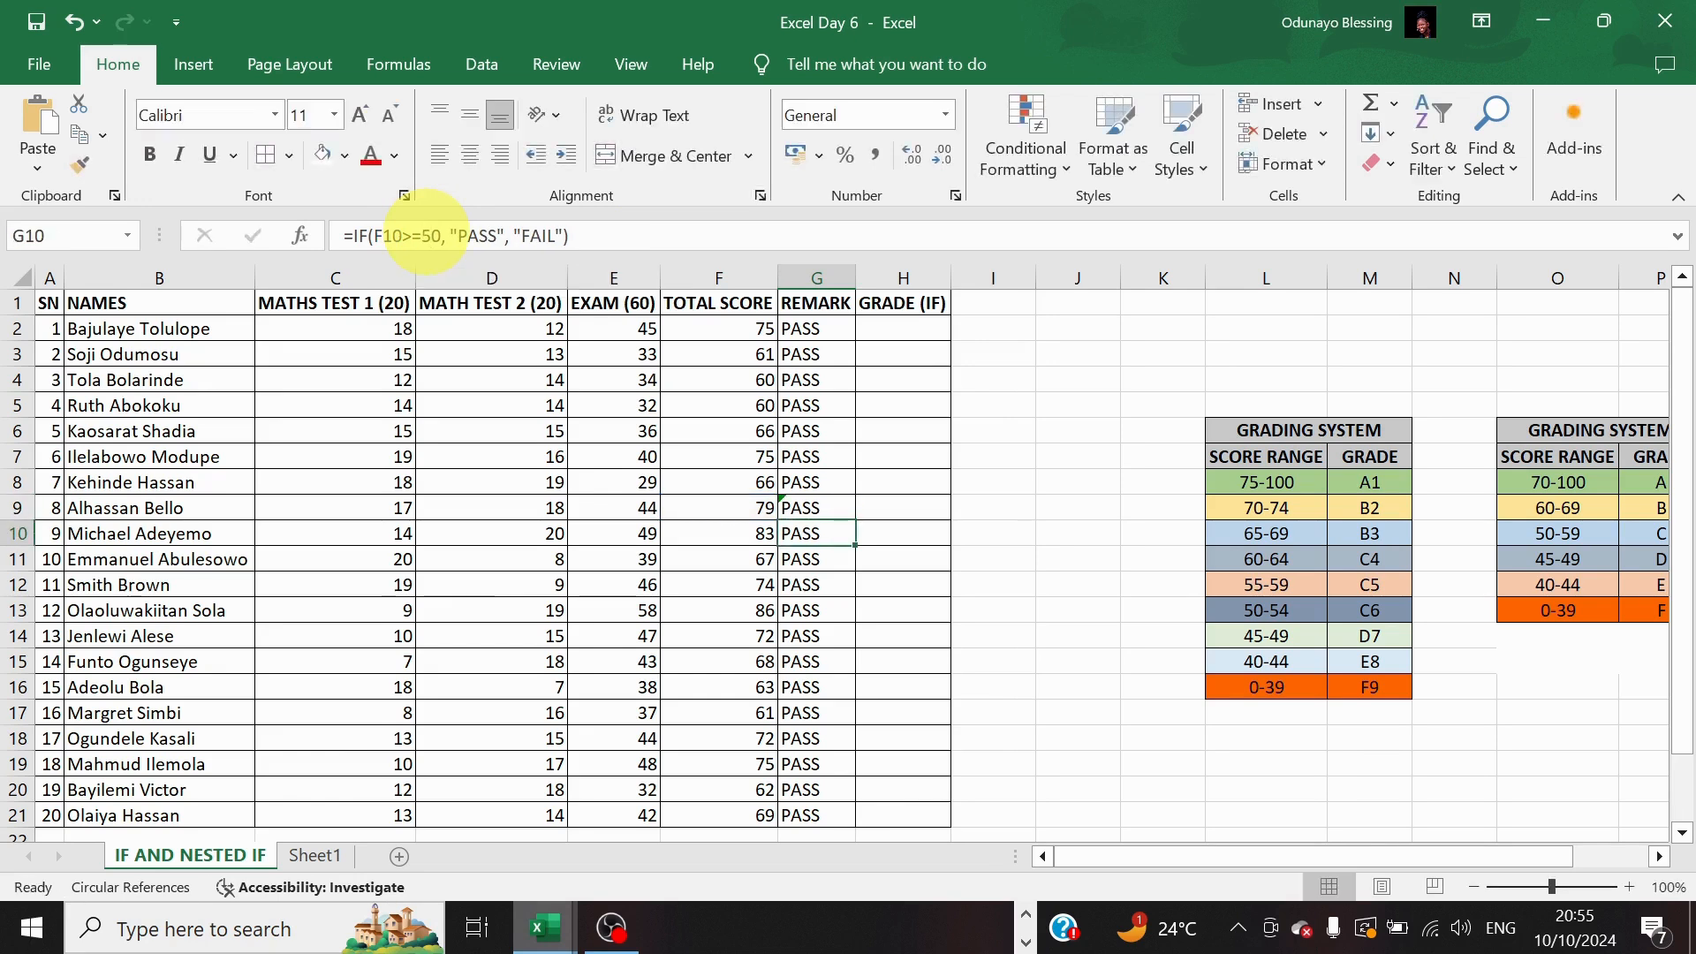
Fill the G9 formula down to G21 and up to G2, and check the formula in G2
left_click(795, 501)
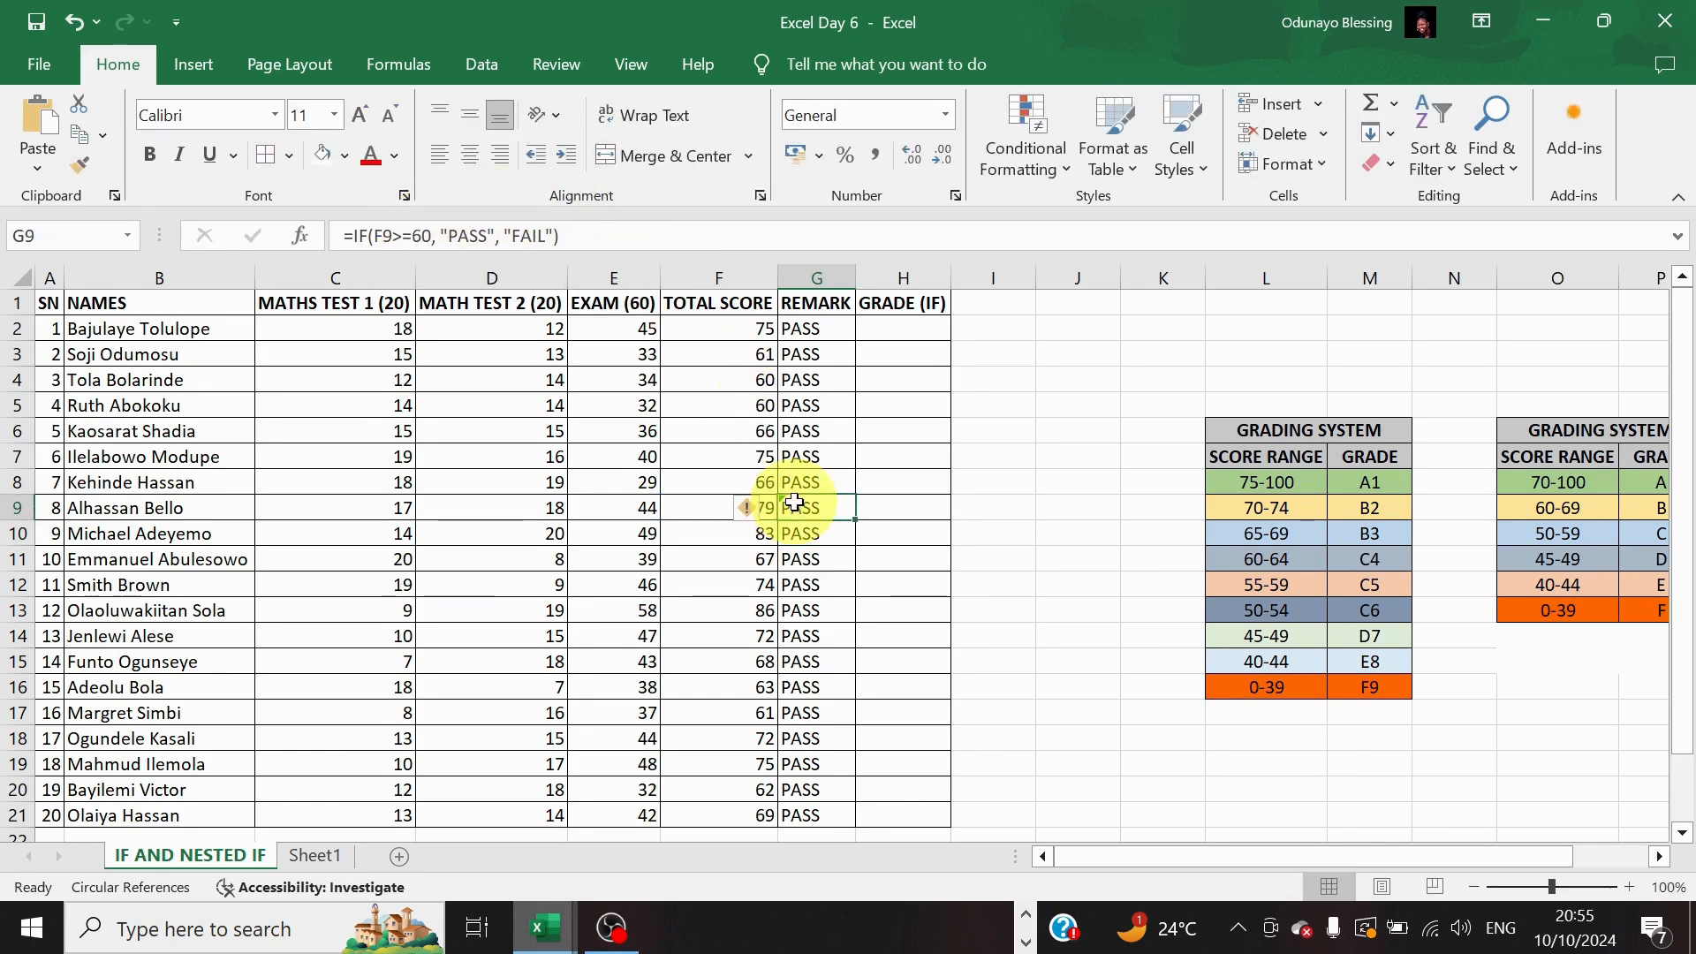
double_click(856, 523)
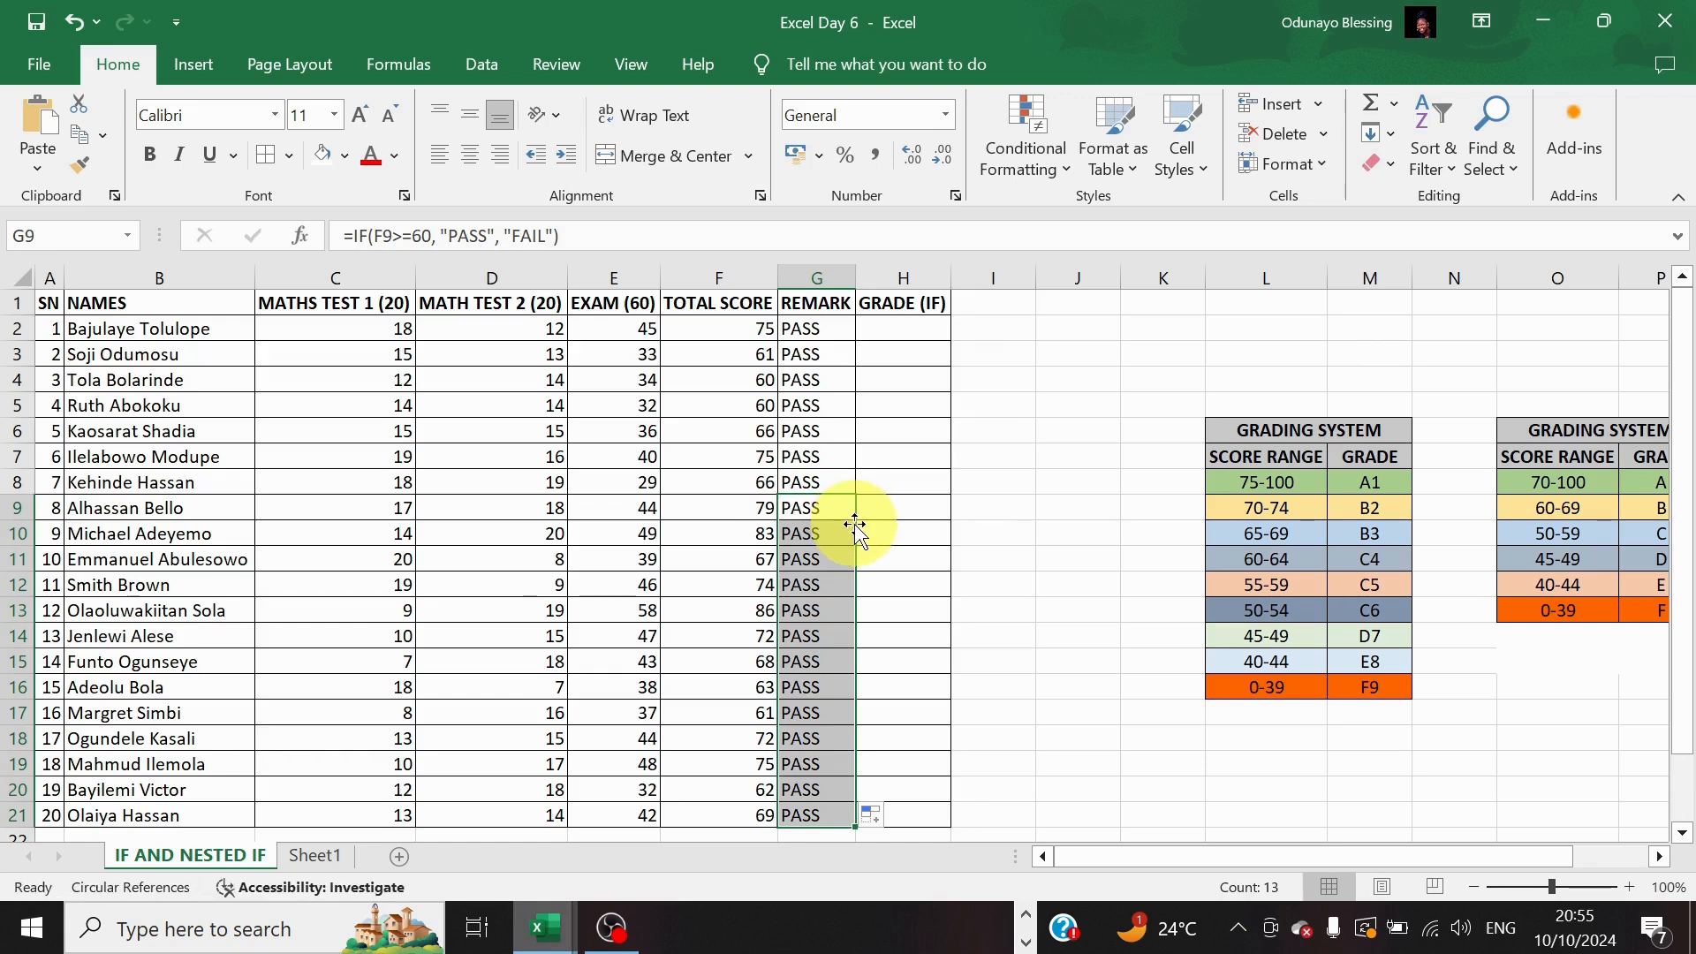
left_click(850, 511)
left_click_drag(858, 520, 830, 314)
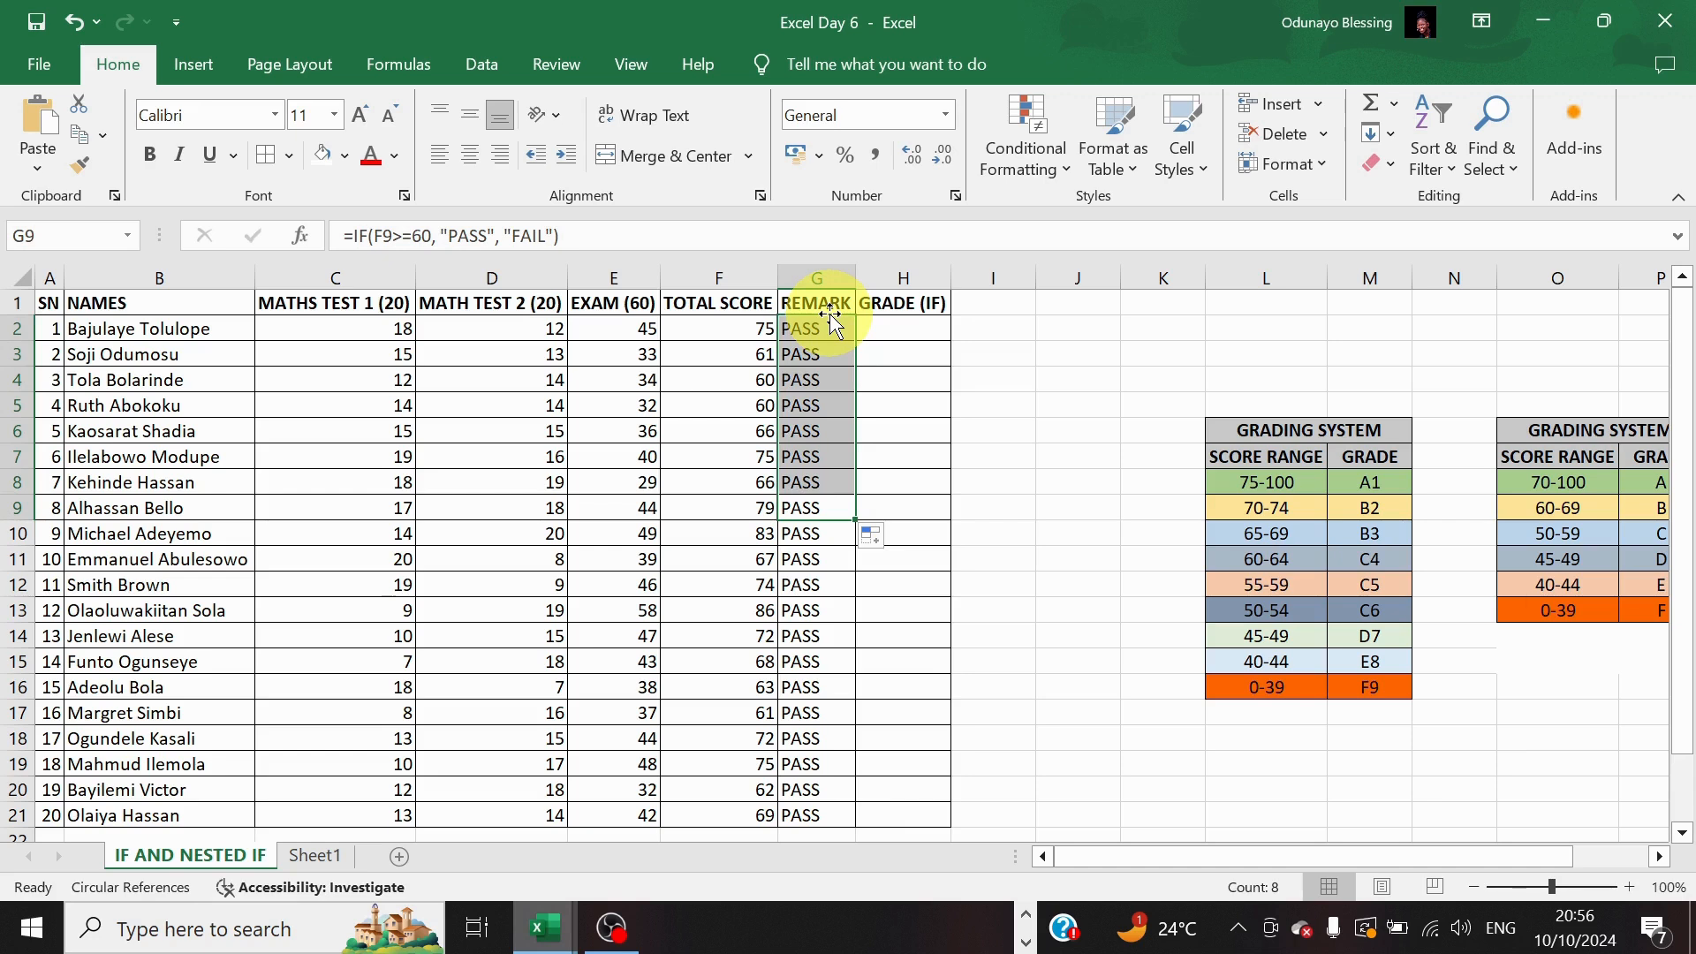
left_click(1082, 405)
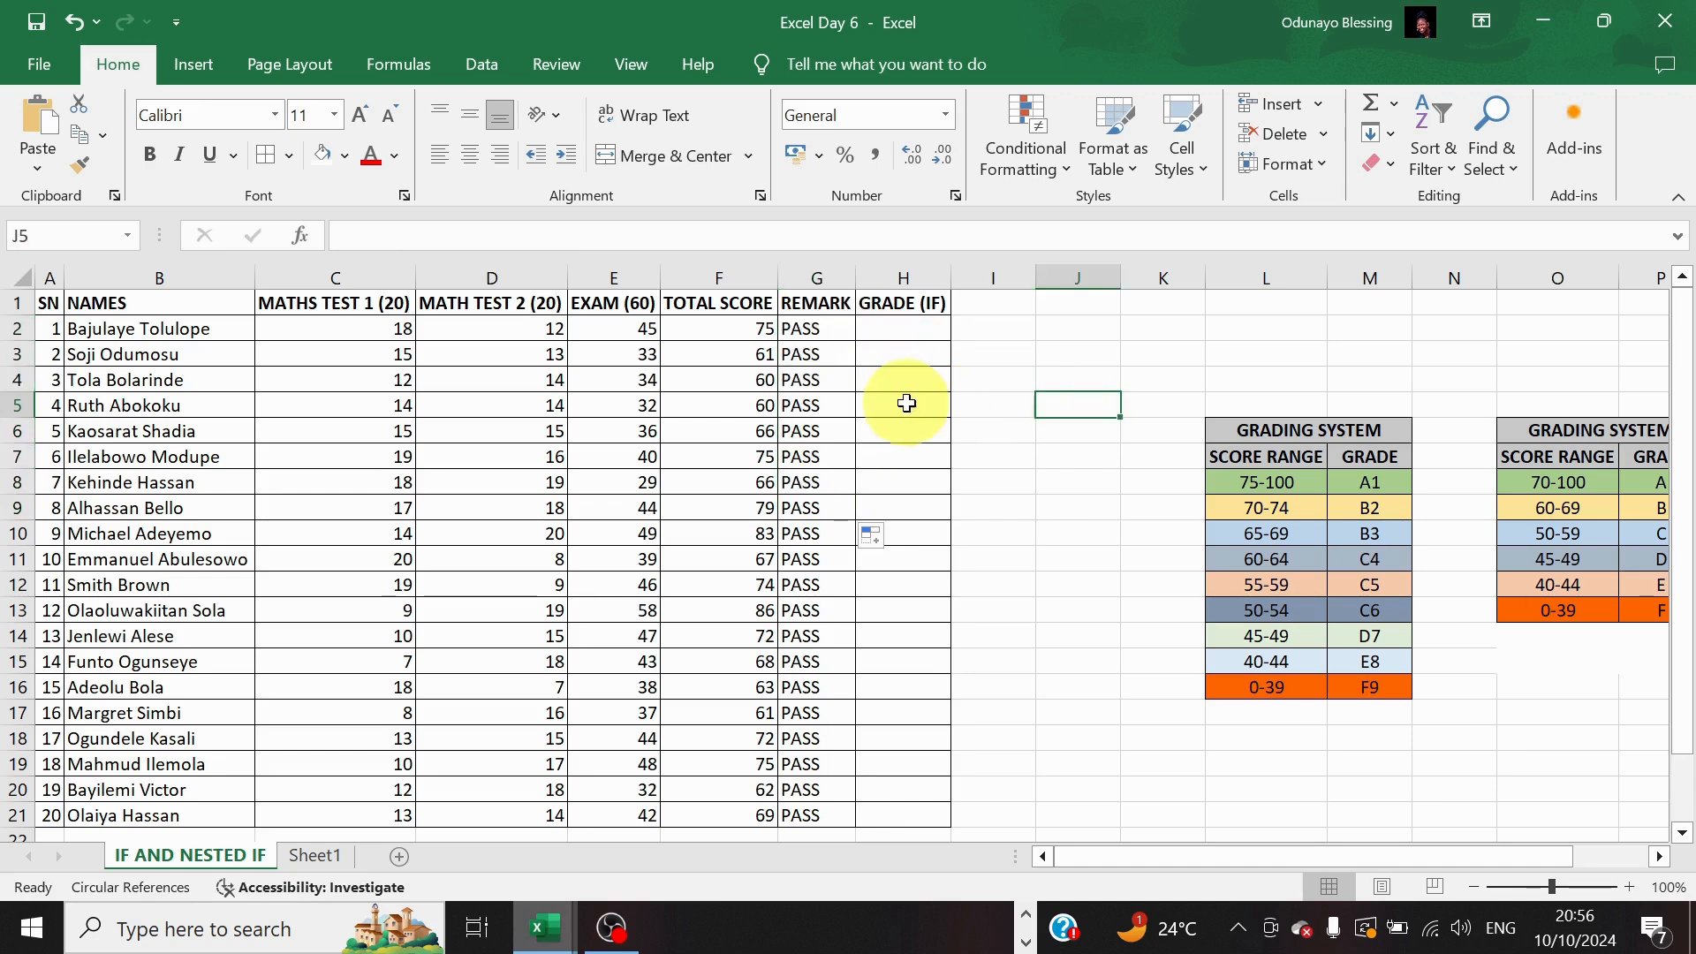
left_click(832, 332)
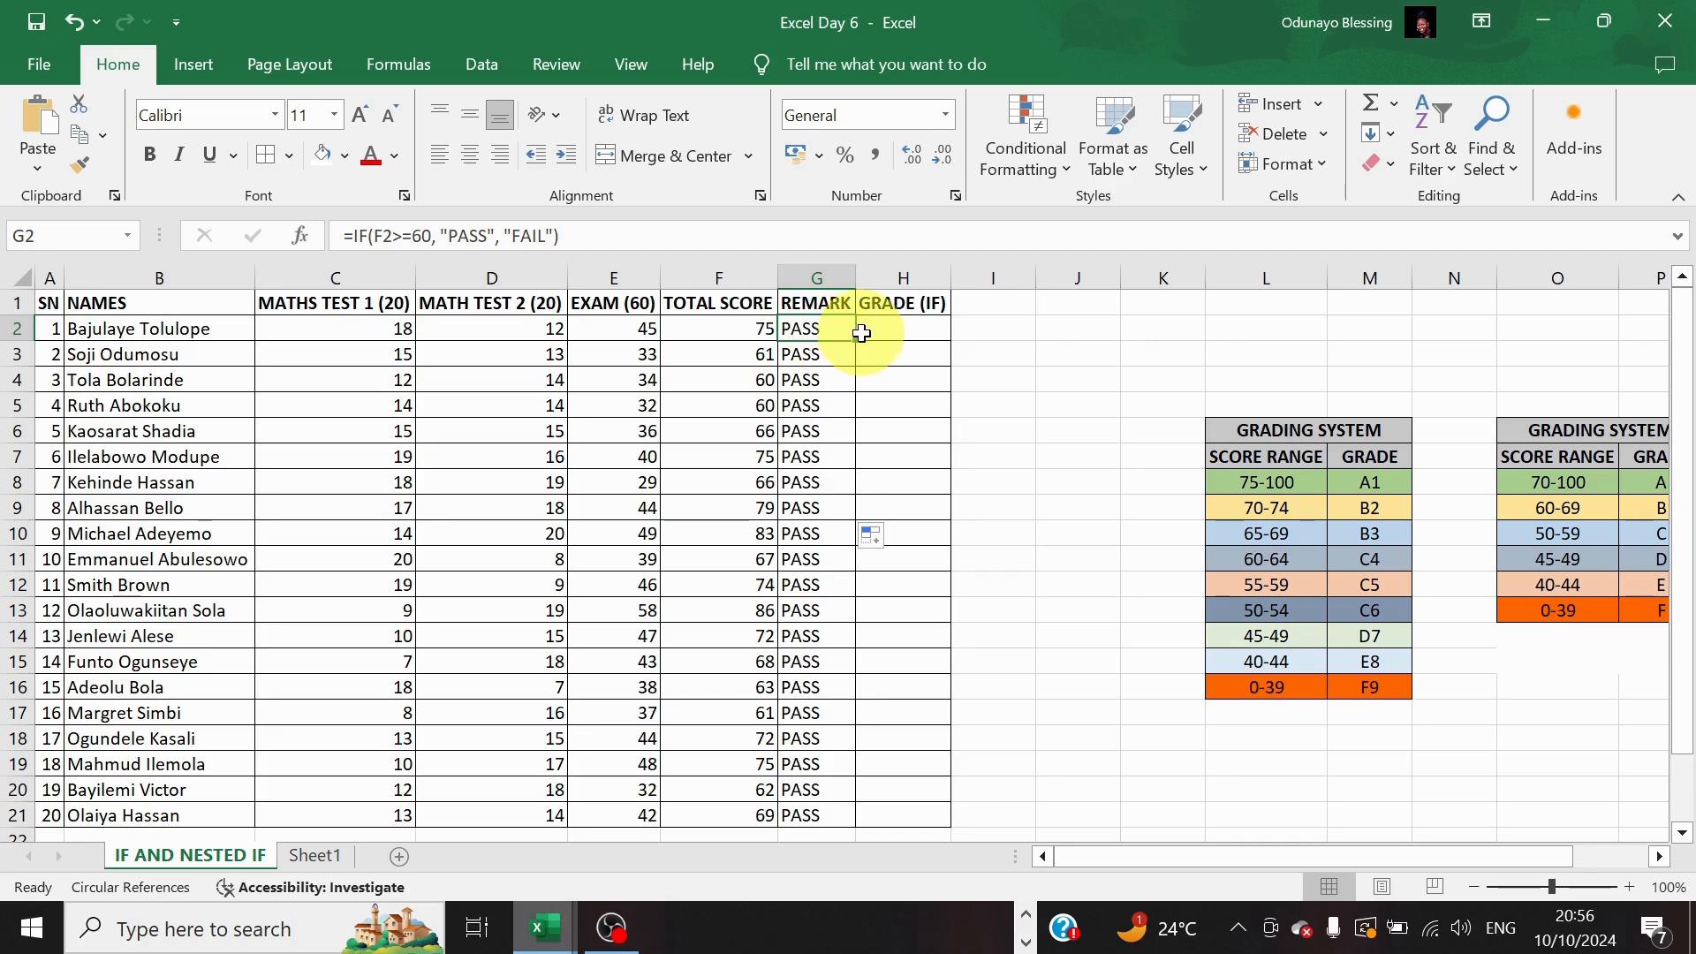
Examine the A1 to F9 grading system table in L6:M16 as the reference for the GRADE (IF) column
left_click(863, 333)
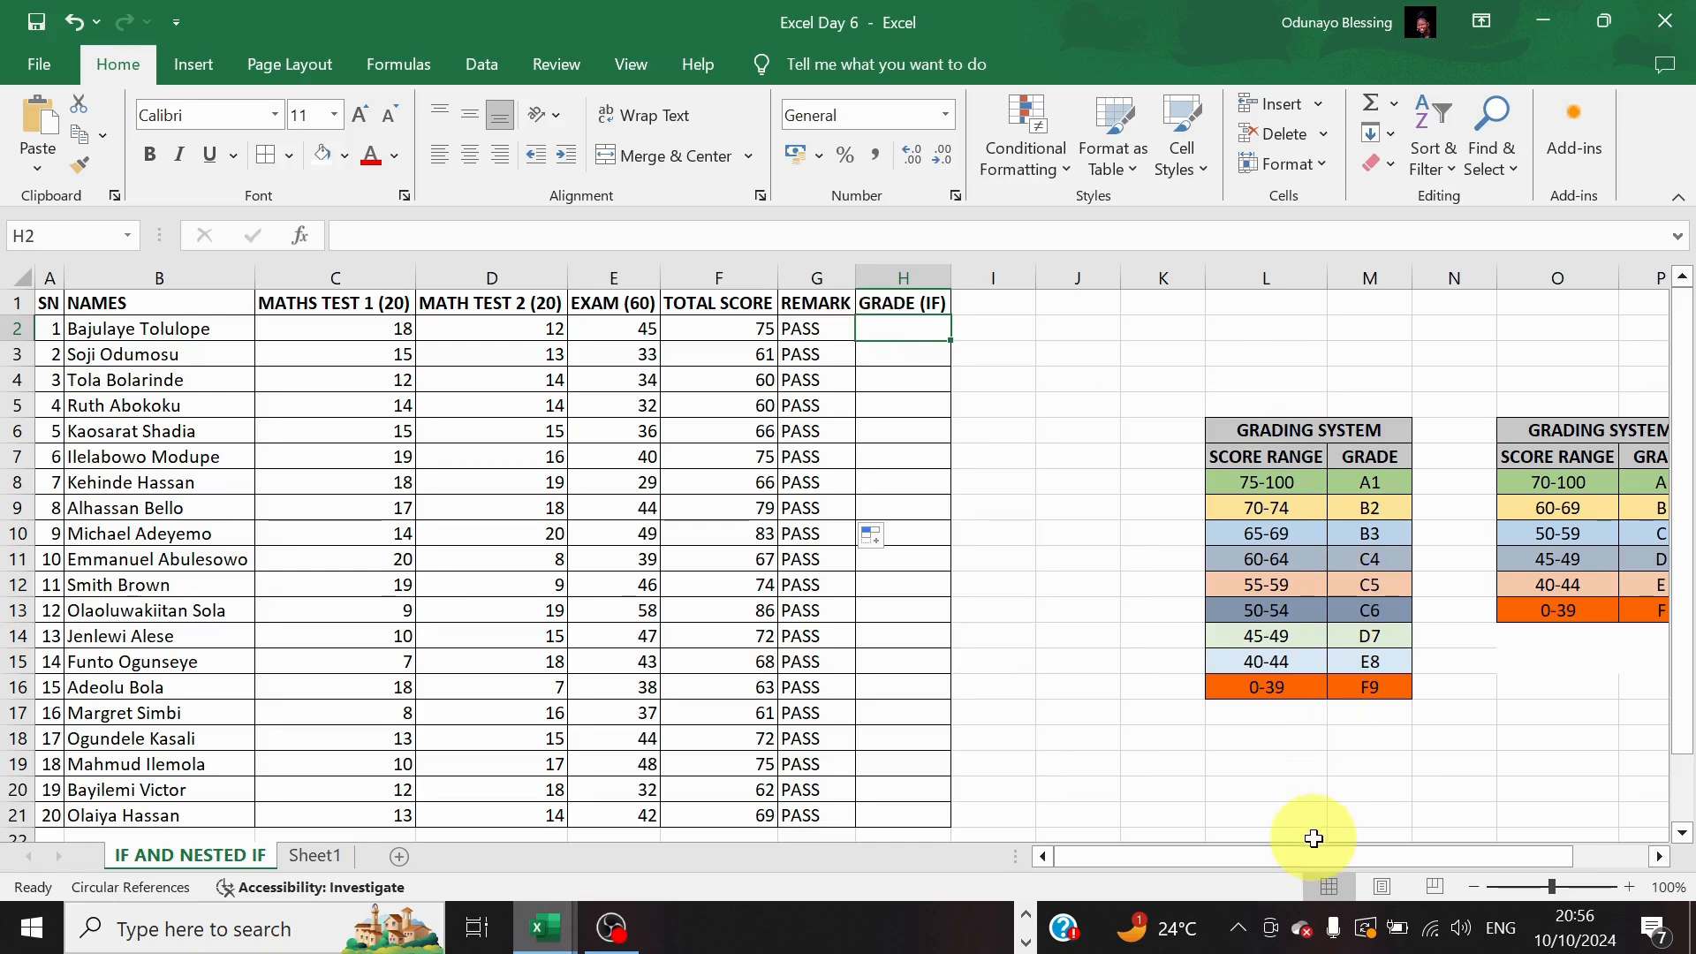
left_click_drag(1311, 860, 1349, 831)
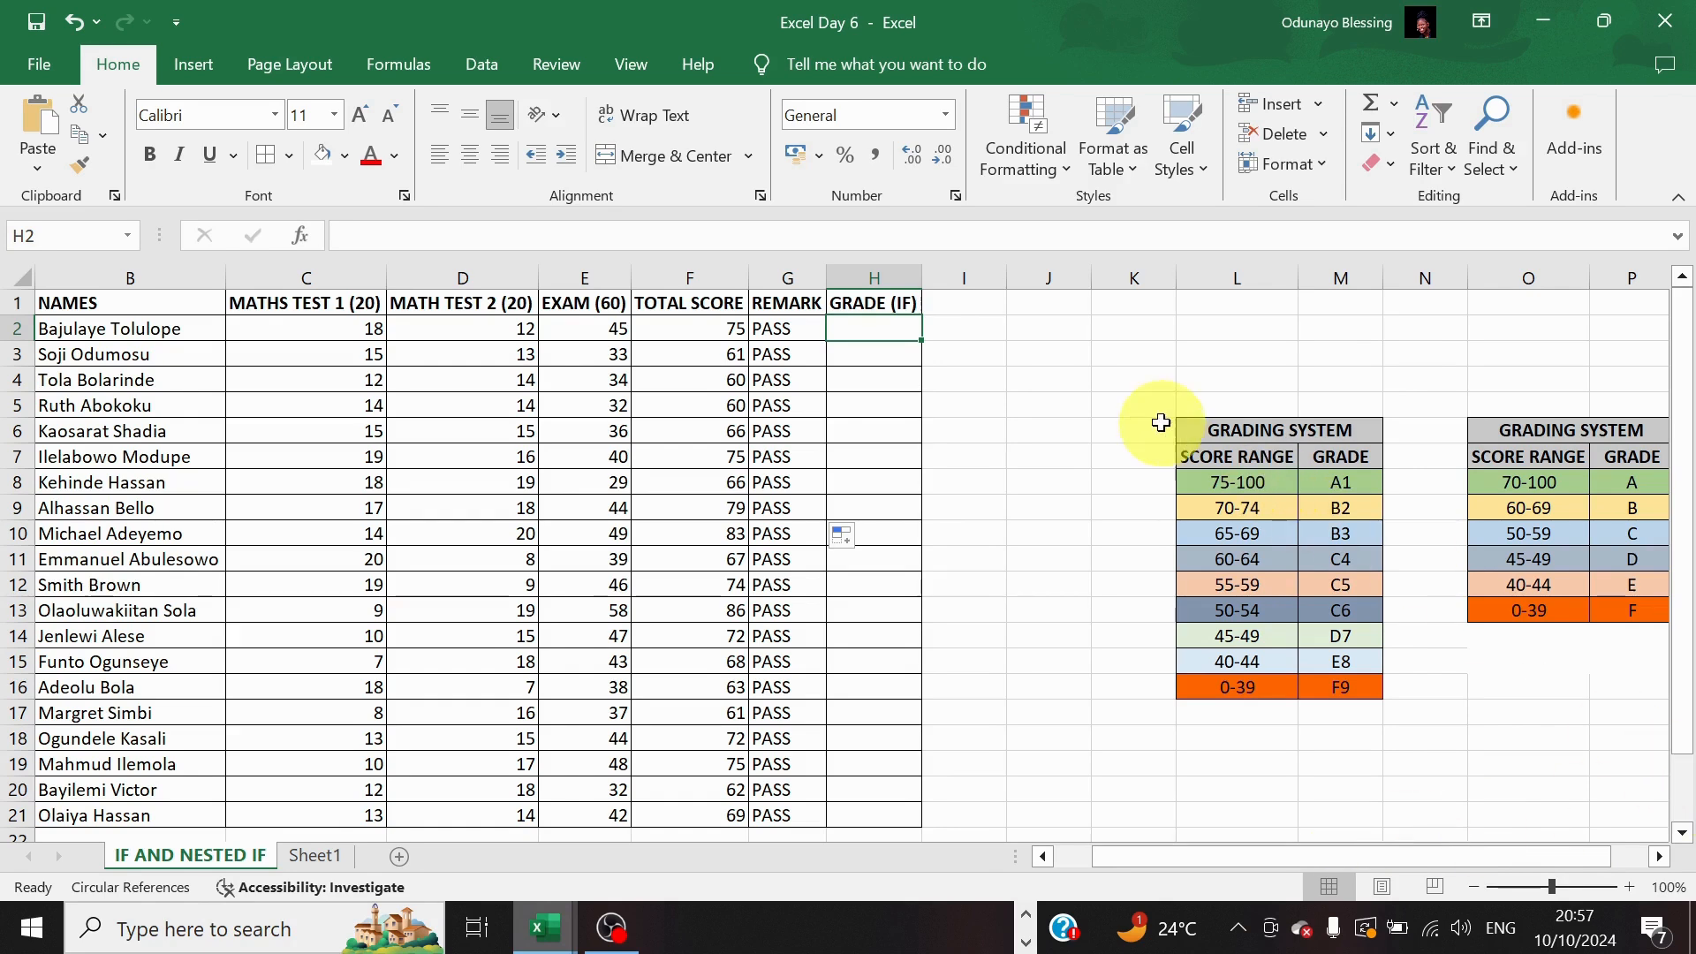
left_click_drag(1185, 423, 1283, 690)
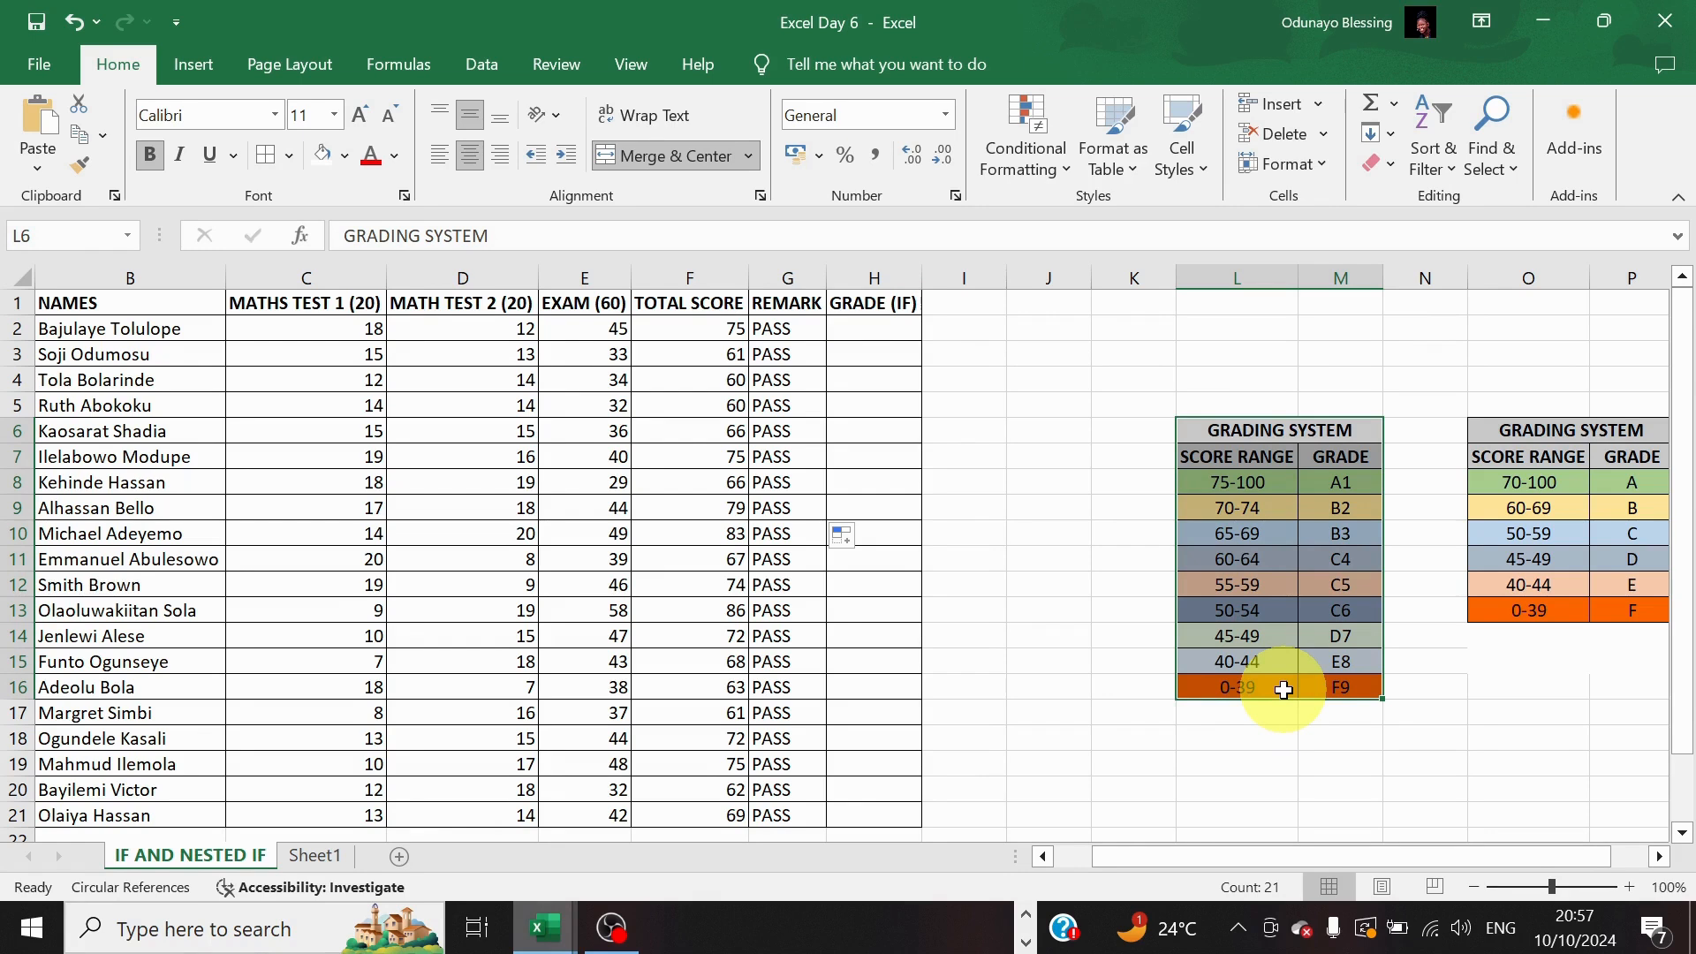
Enter the formula =IF(F2>=75, "") in H2, the first cell of the GRADE (IF) column
left_click(872, 325)
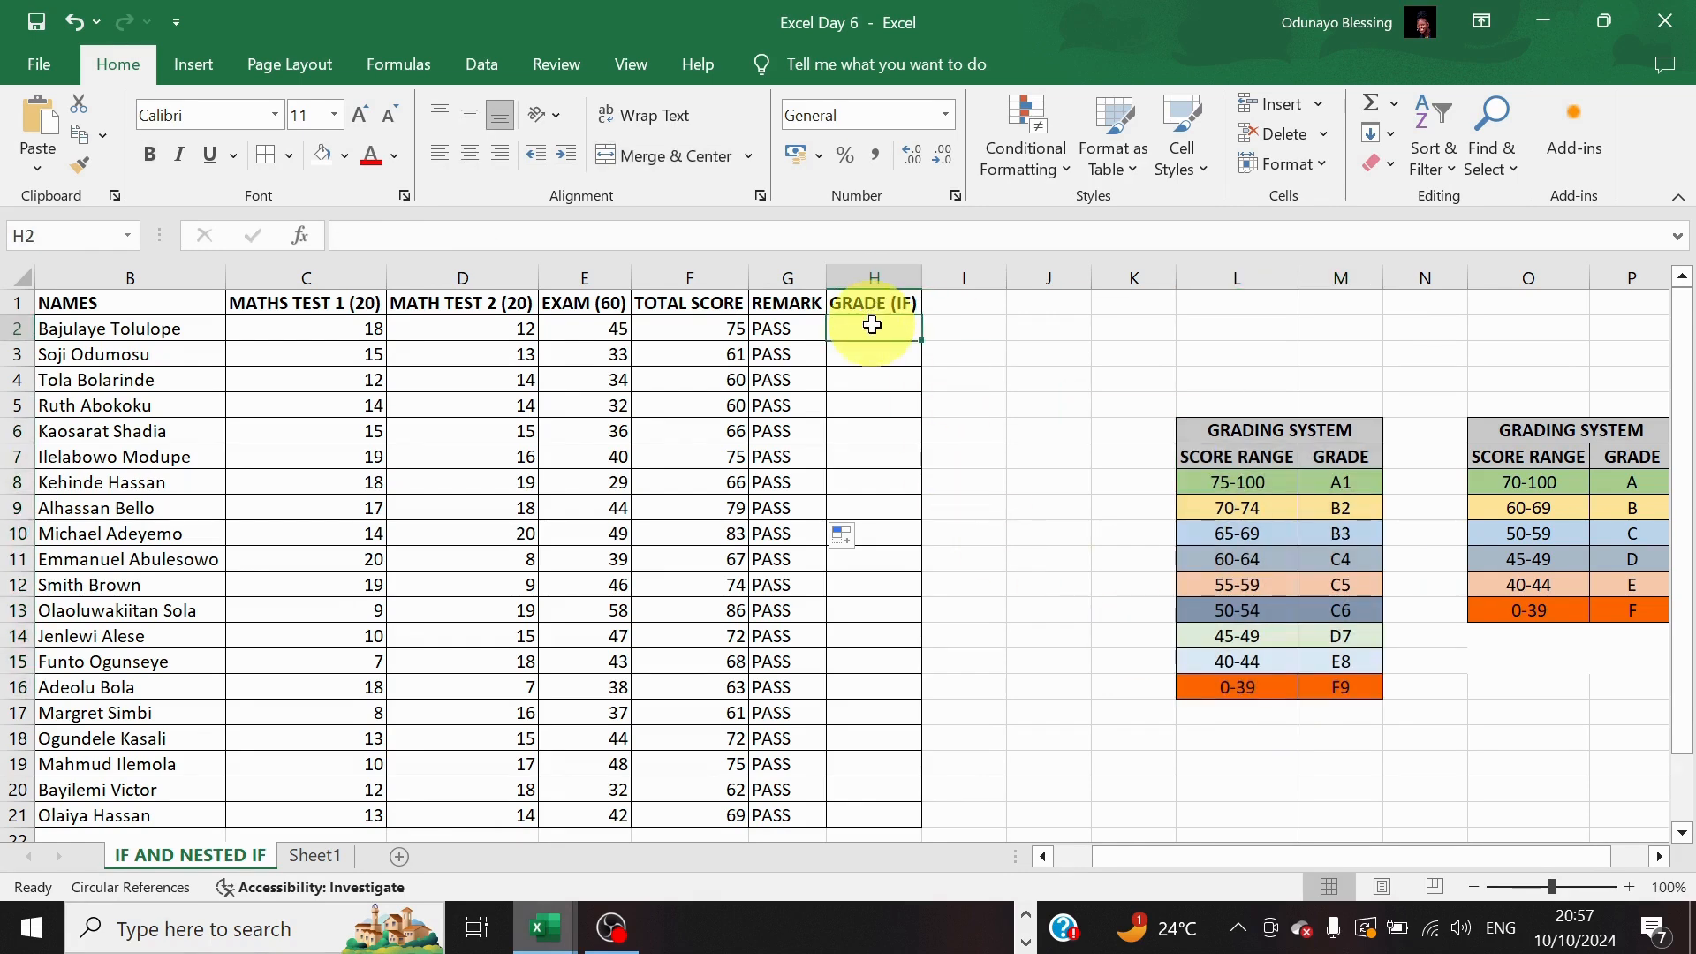
type("=")
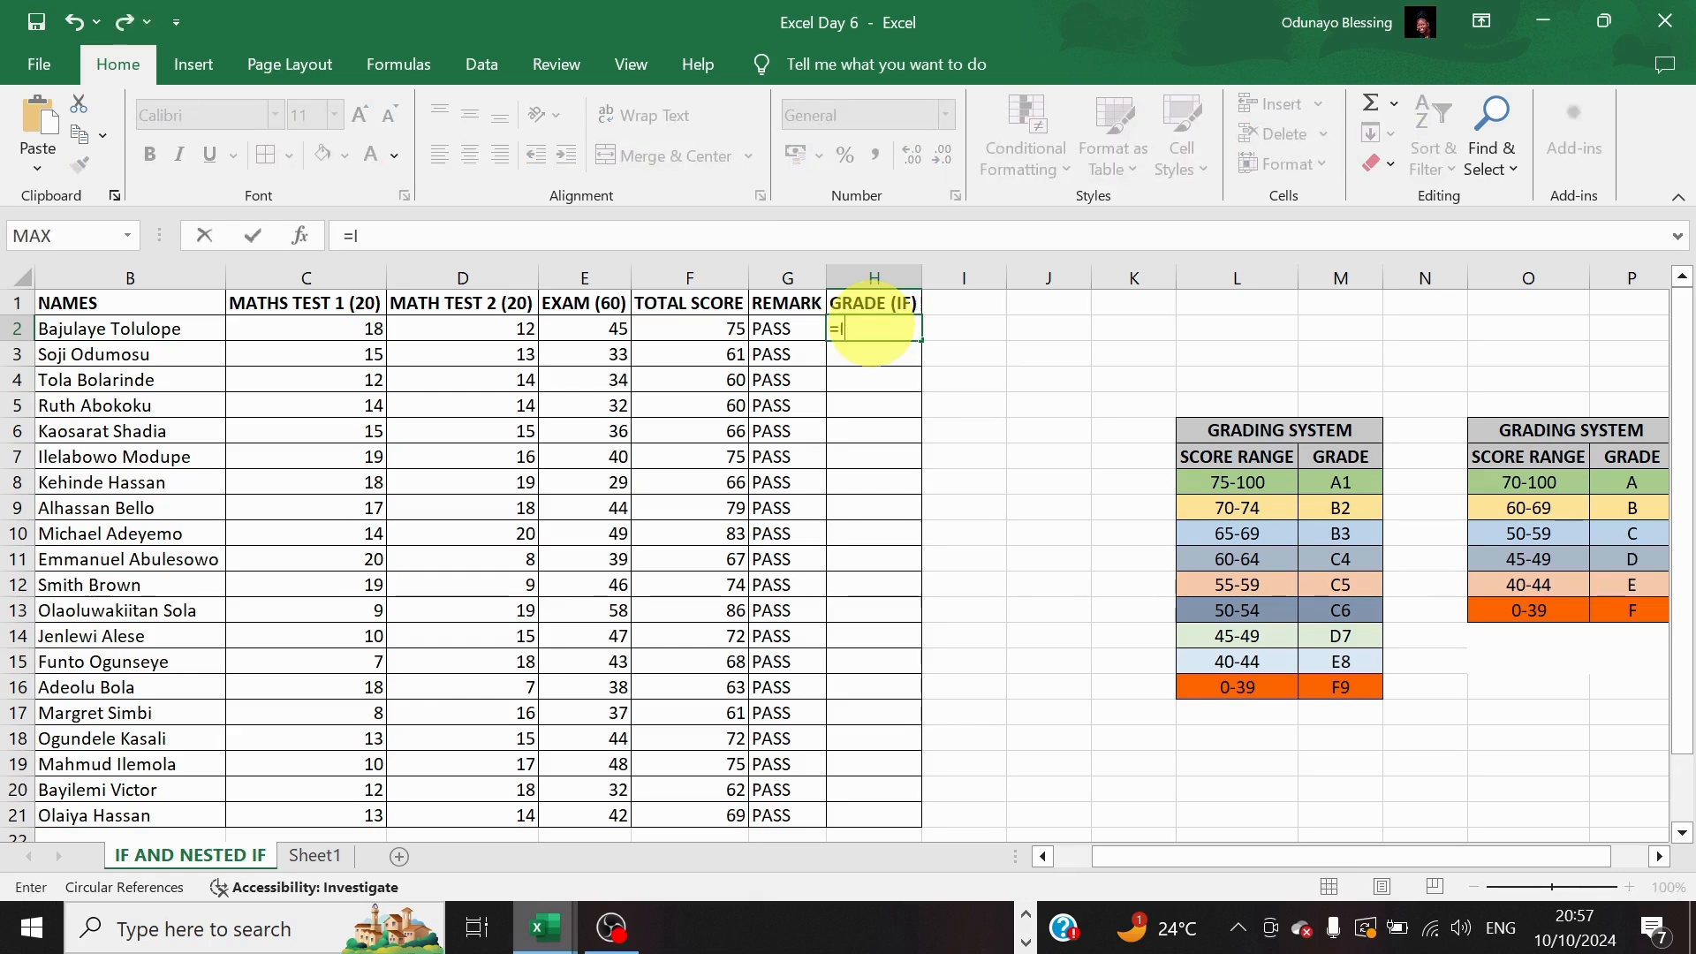
type("IF")
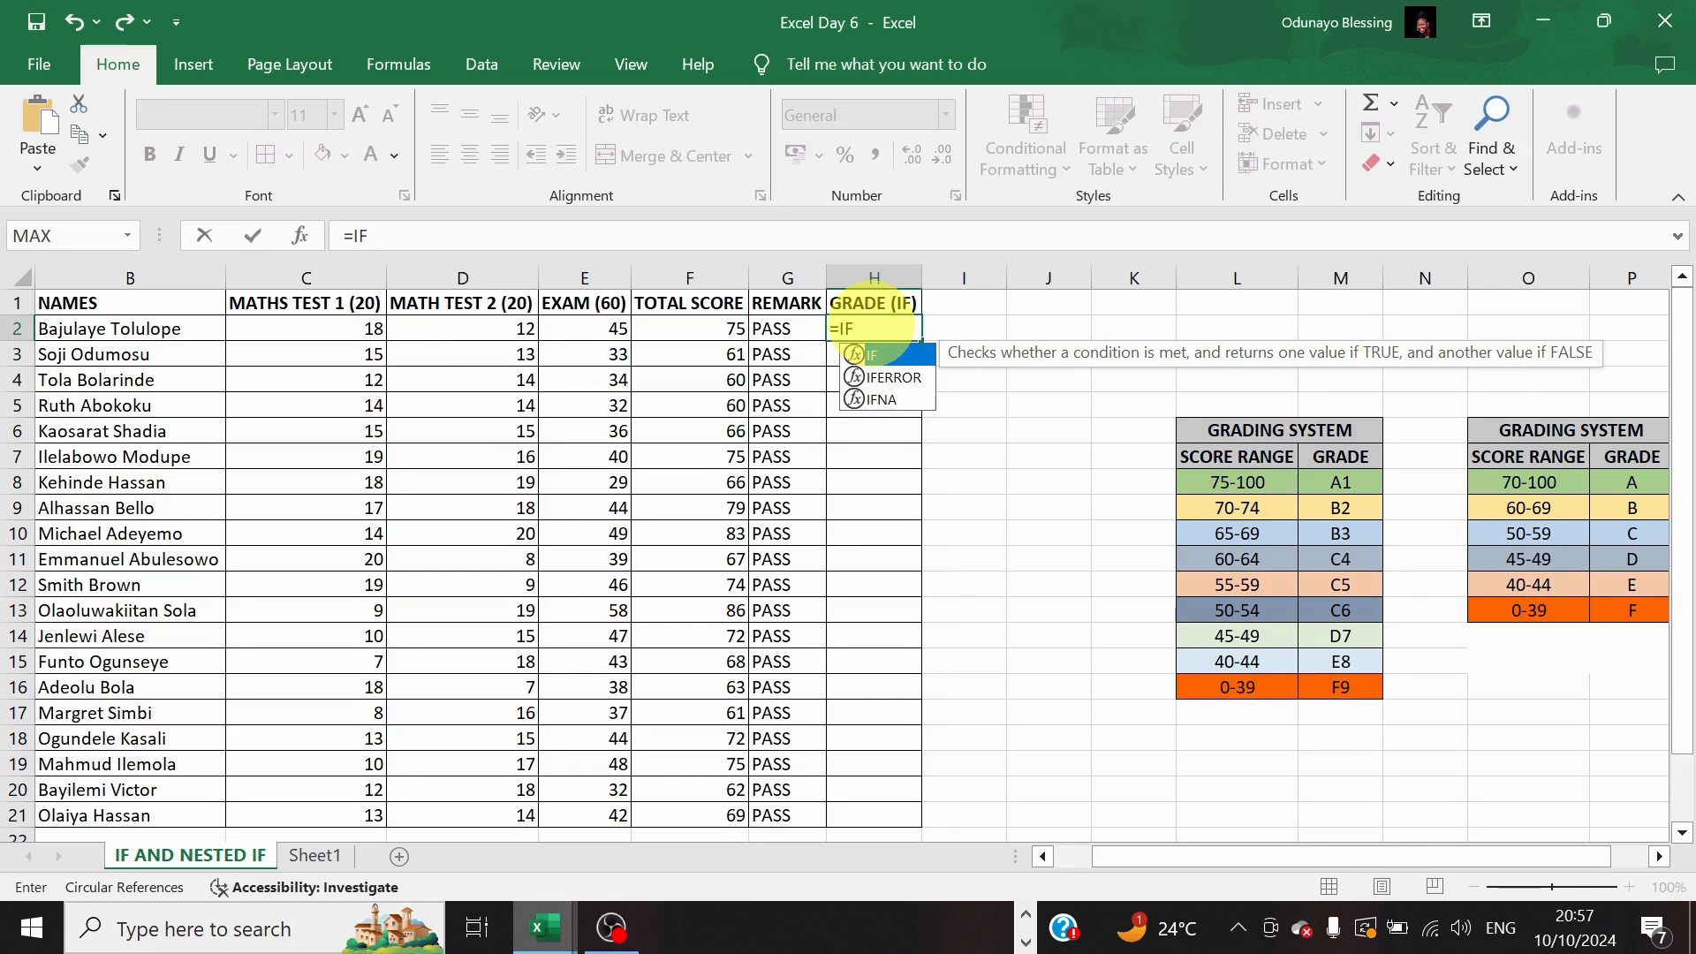
type("(")
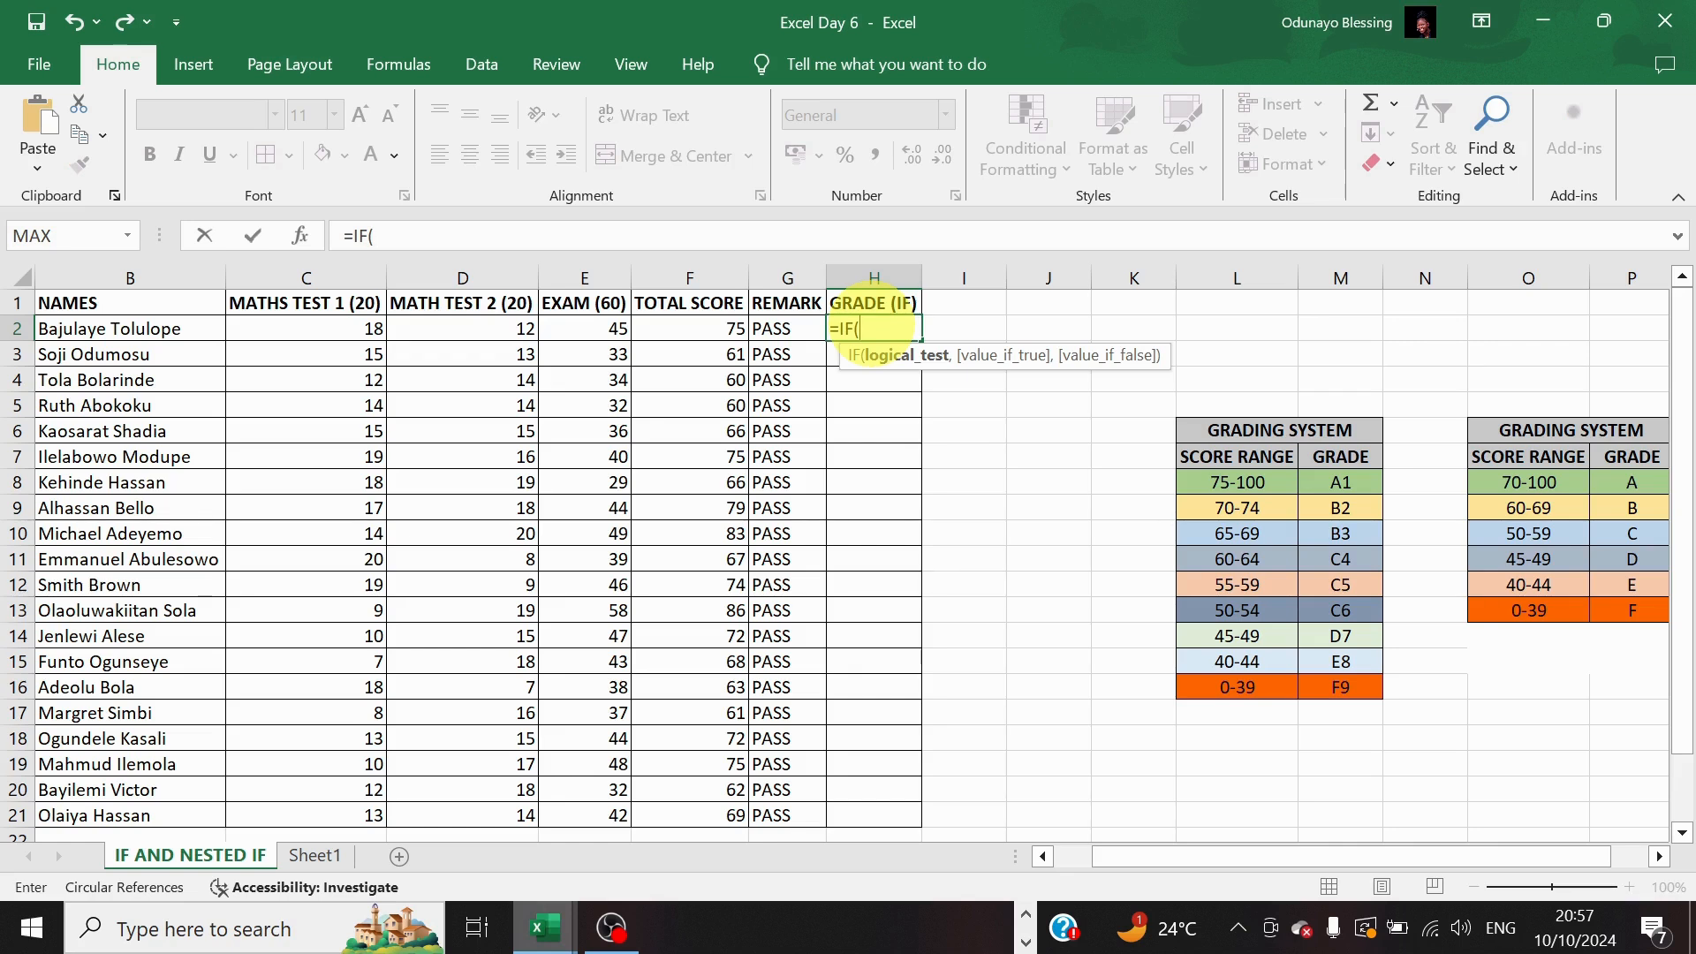
type("F2")
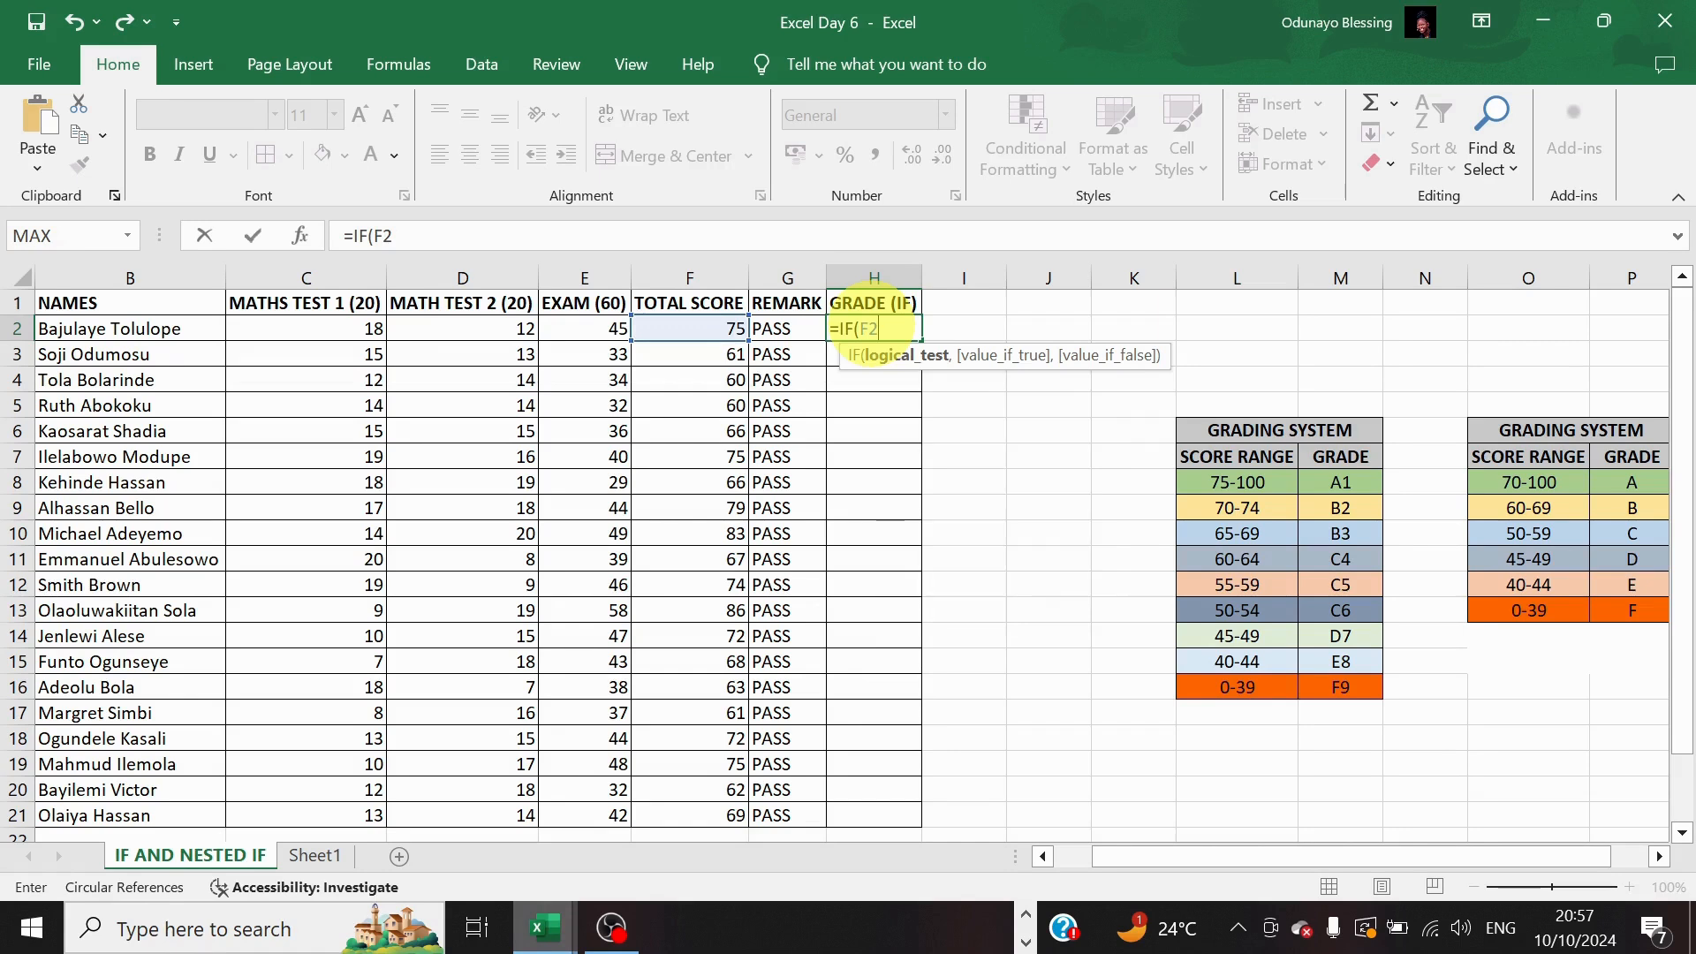
type(">=75,")
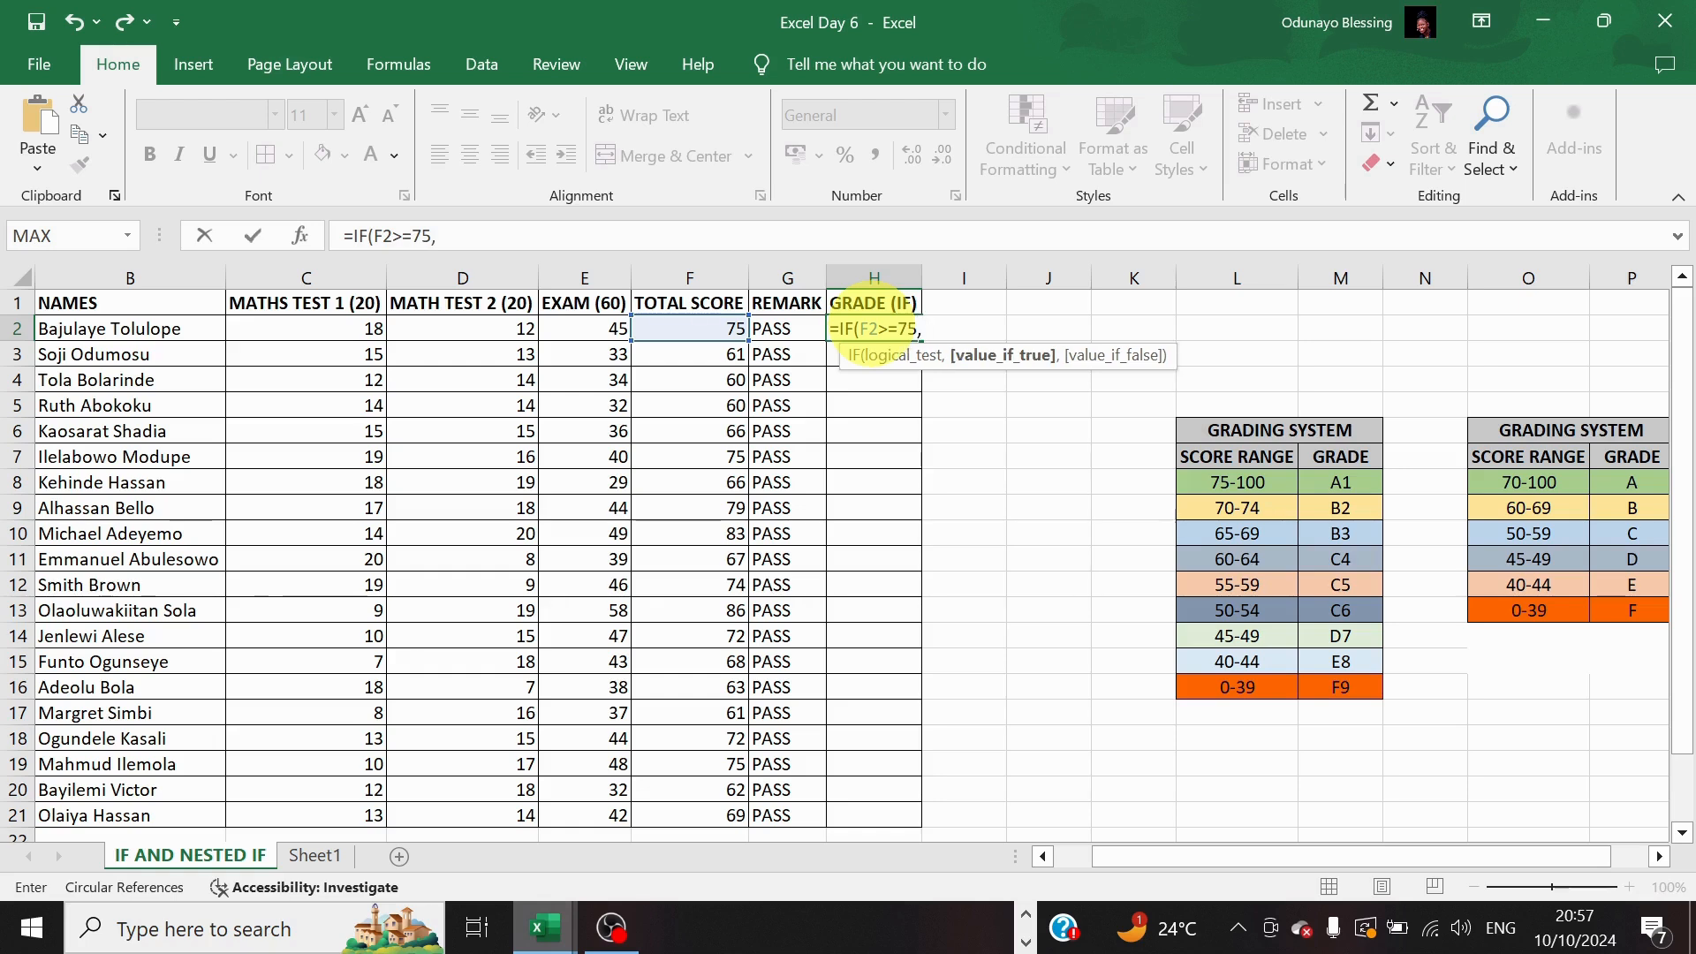
type("\"\"")
key("Return")
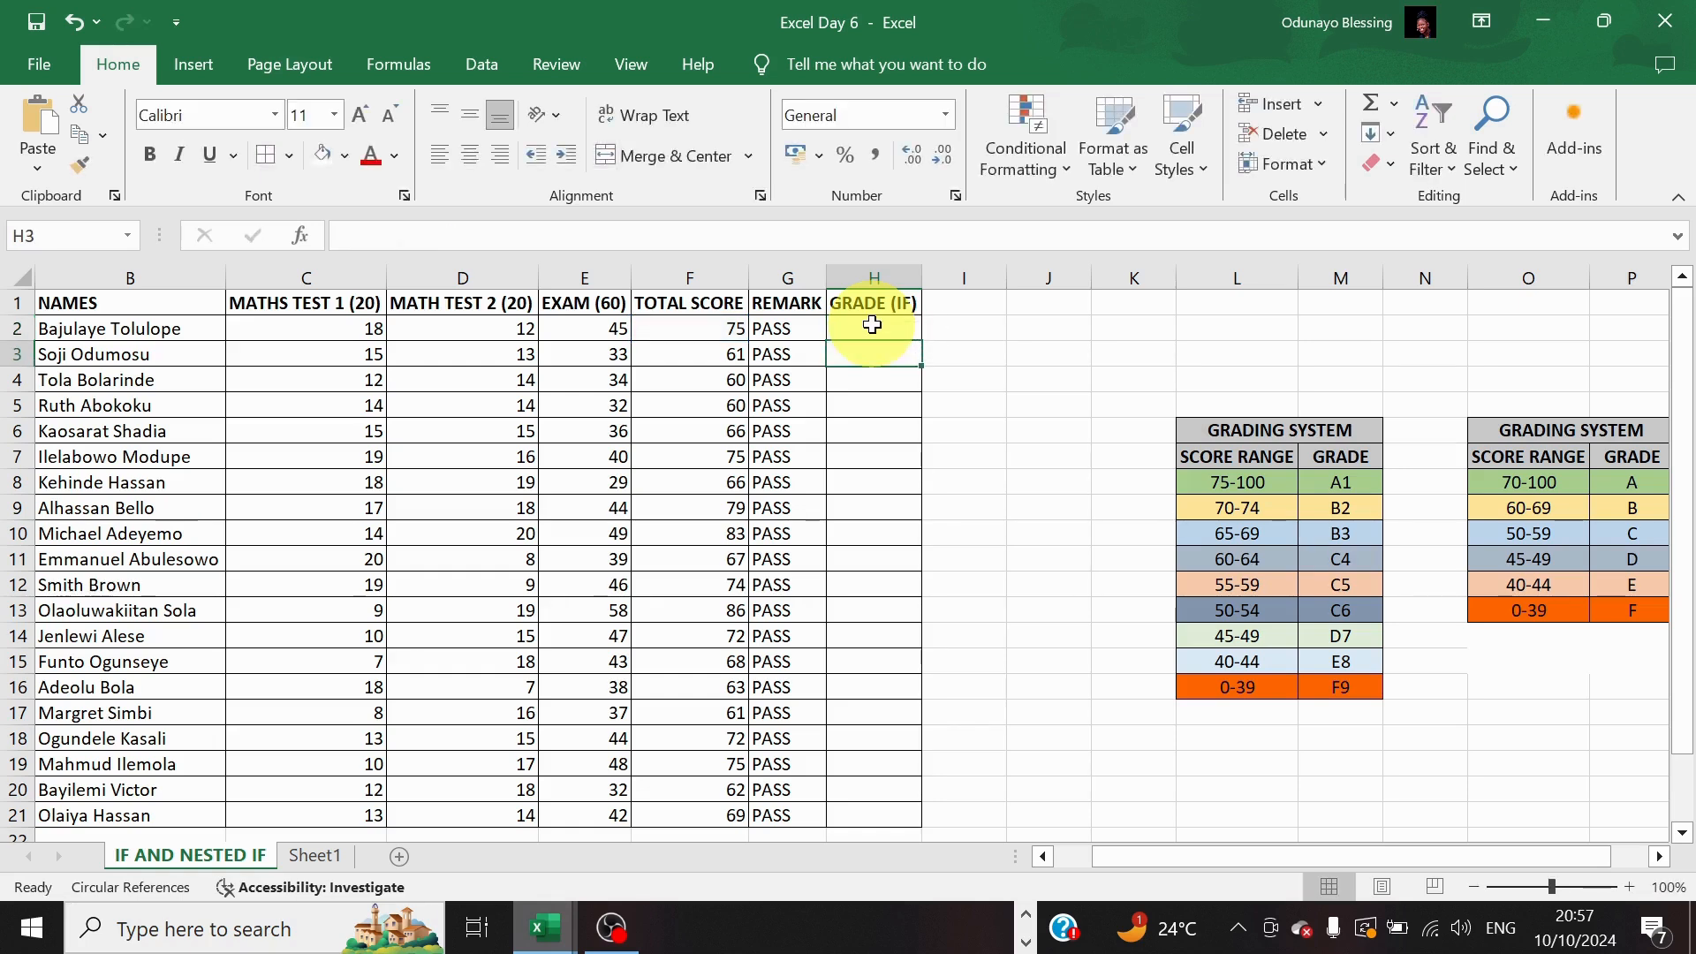
Reopen the H2 formula, set its true result to "A1", and leave it open for a false result
left_click(872, 325)
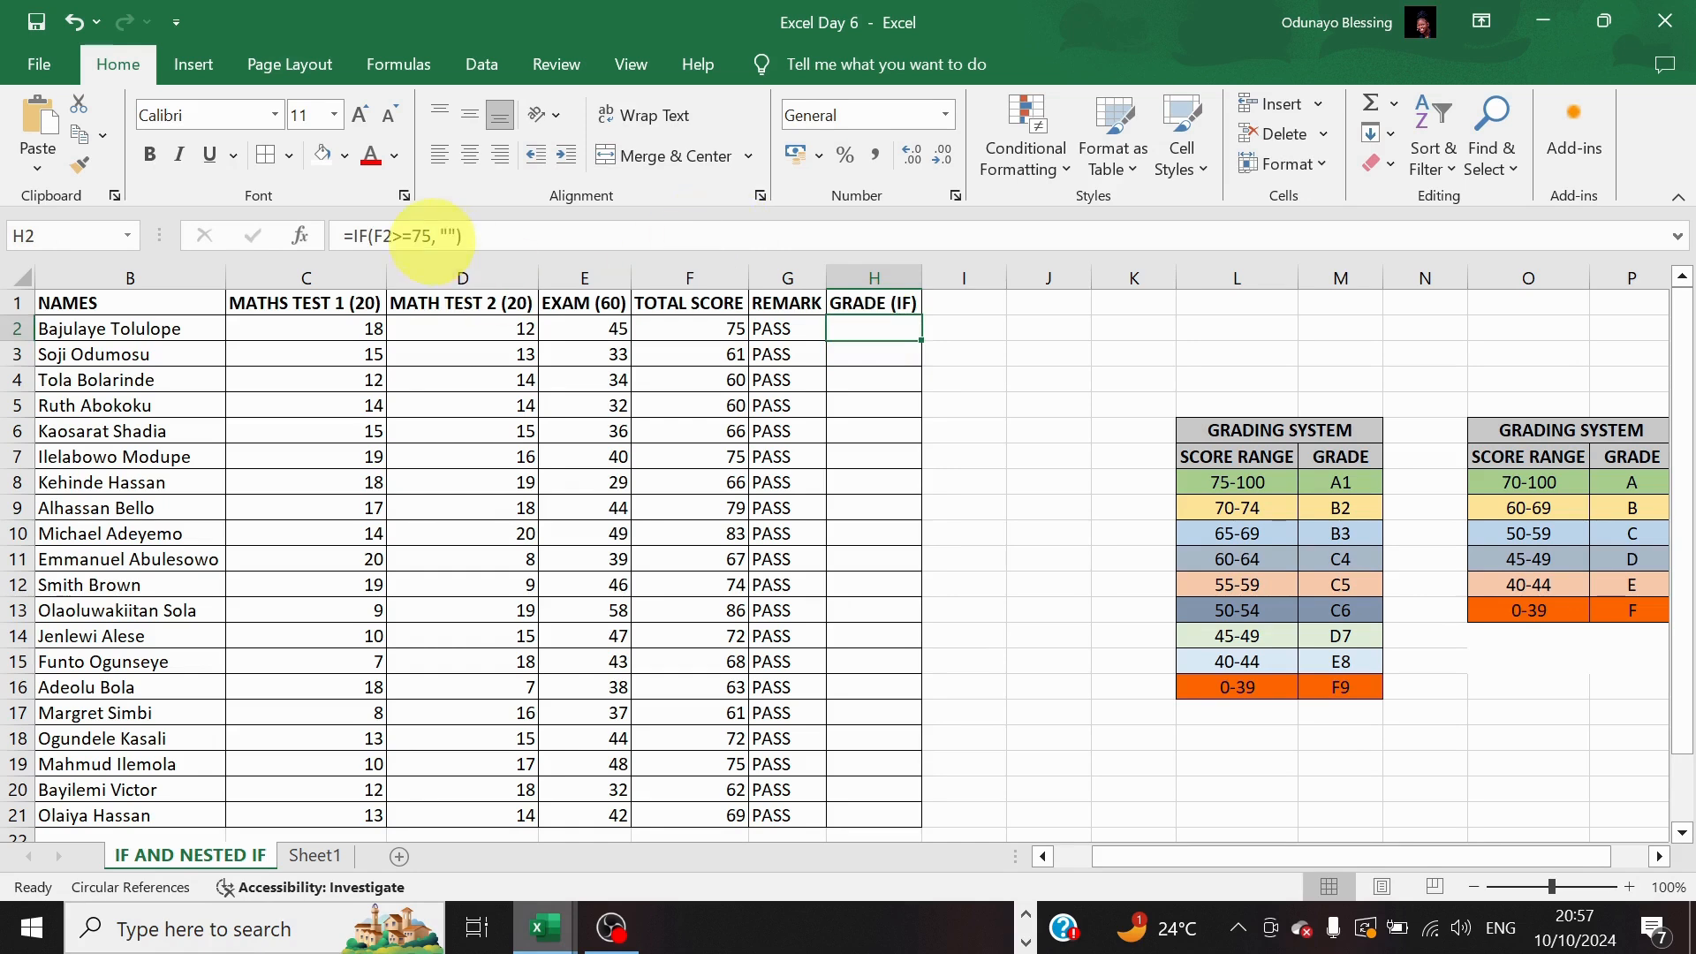
left_click(475, 233)
key("BackSpace")
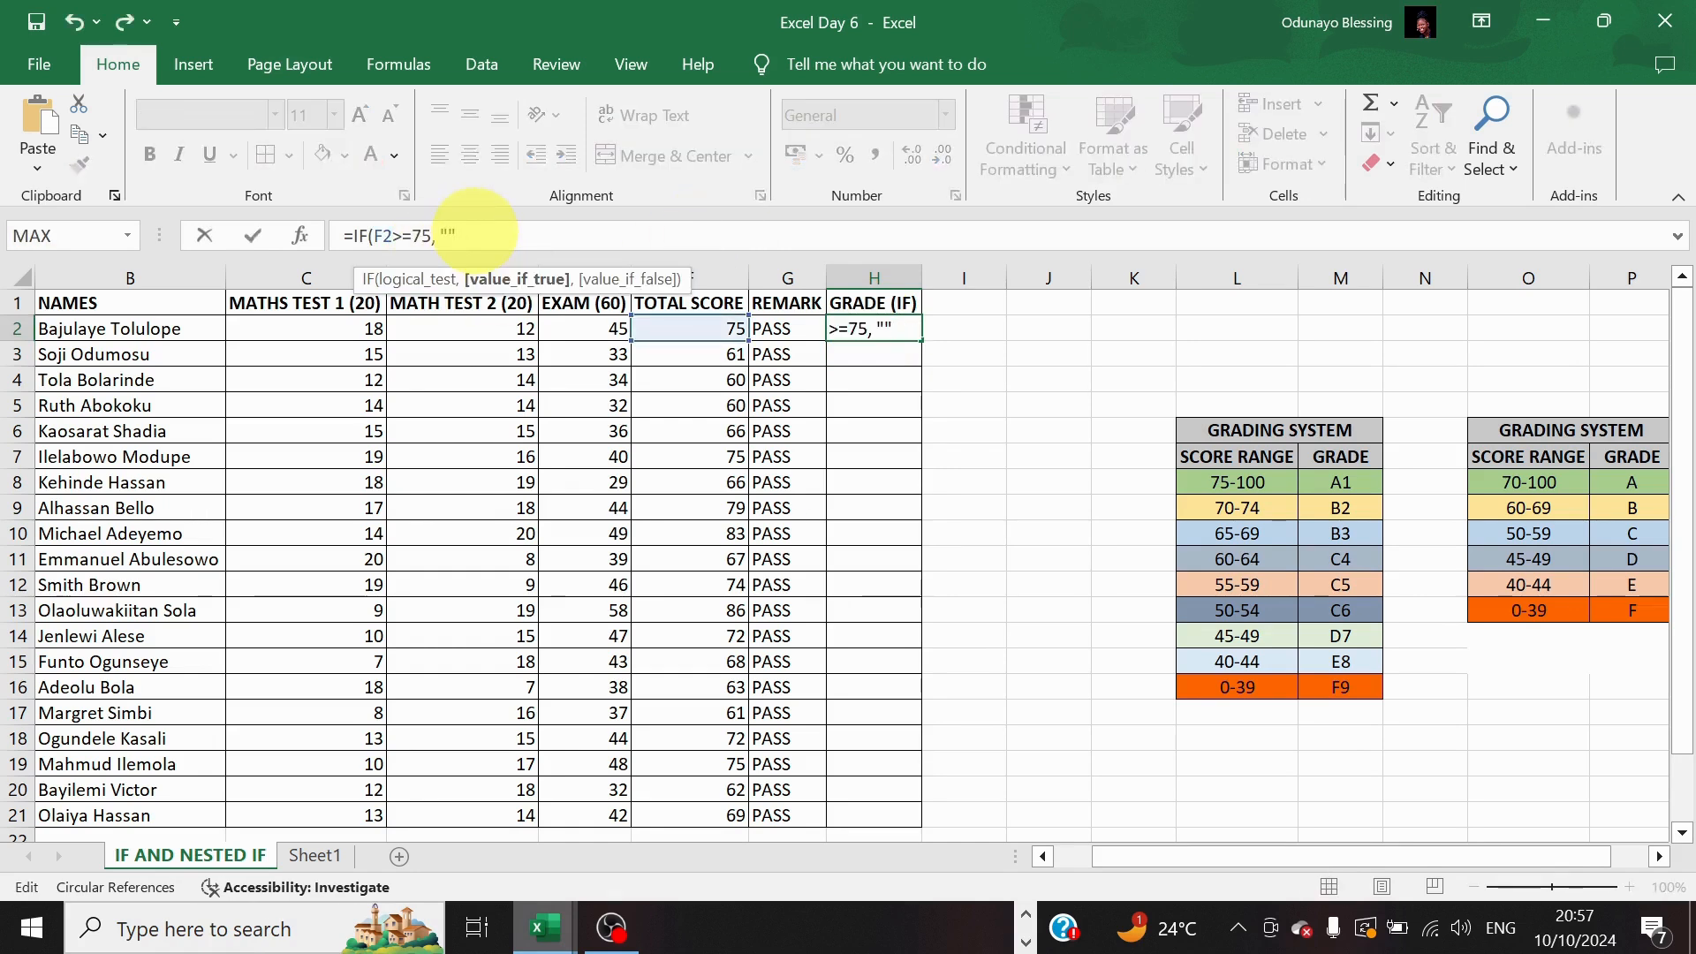
key("Left")
type("A1\",")
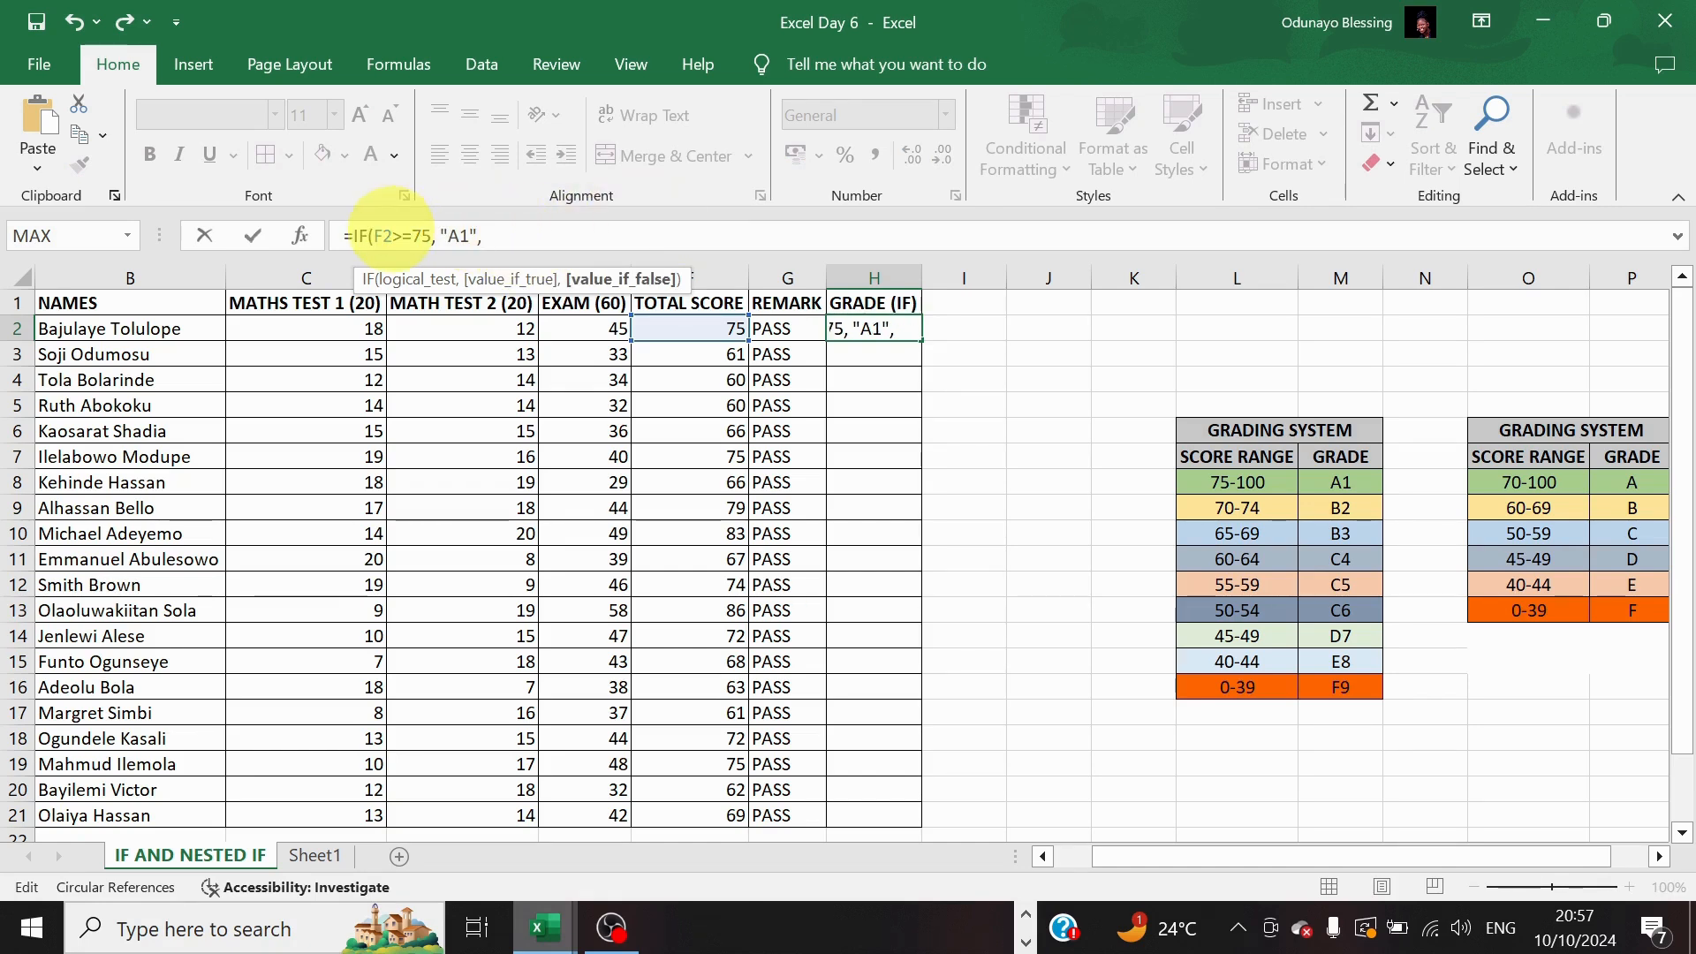
Copy the clause IF(F2>=75, "A1", in the H2 formula and paste it at the end as a second nested clause
left_click_drag(353, 232, 485, 229)
key("ctrl+c")
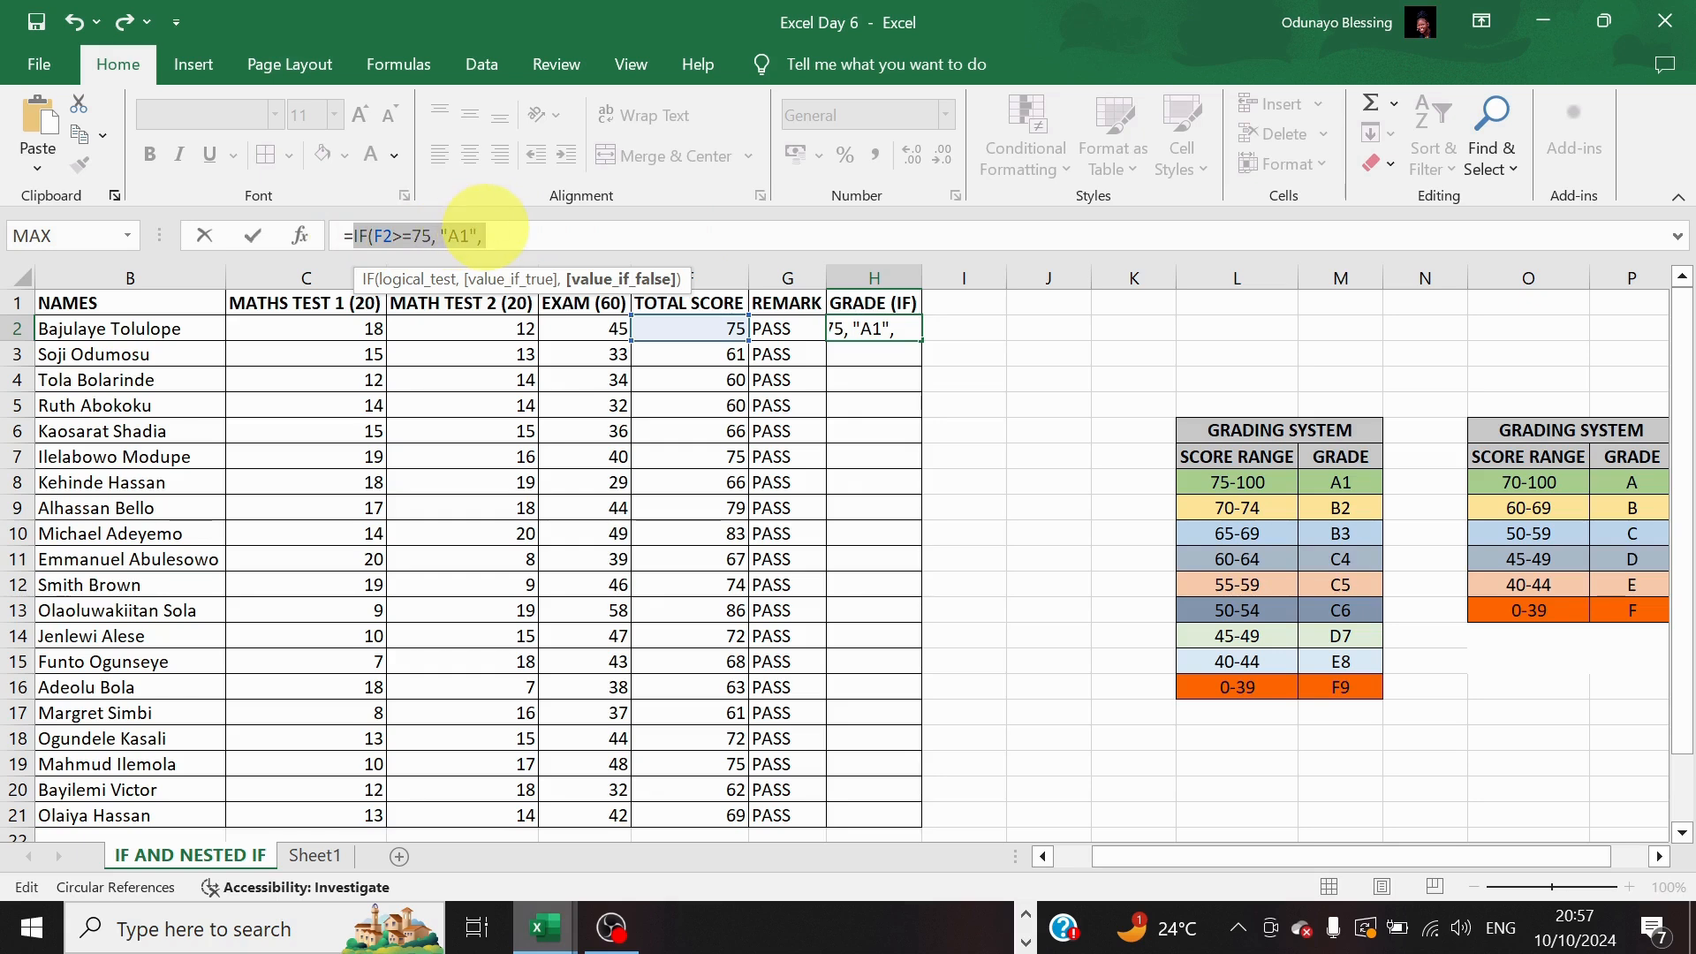
left_click(510, 234)
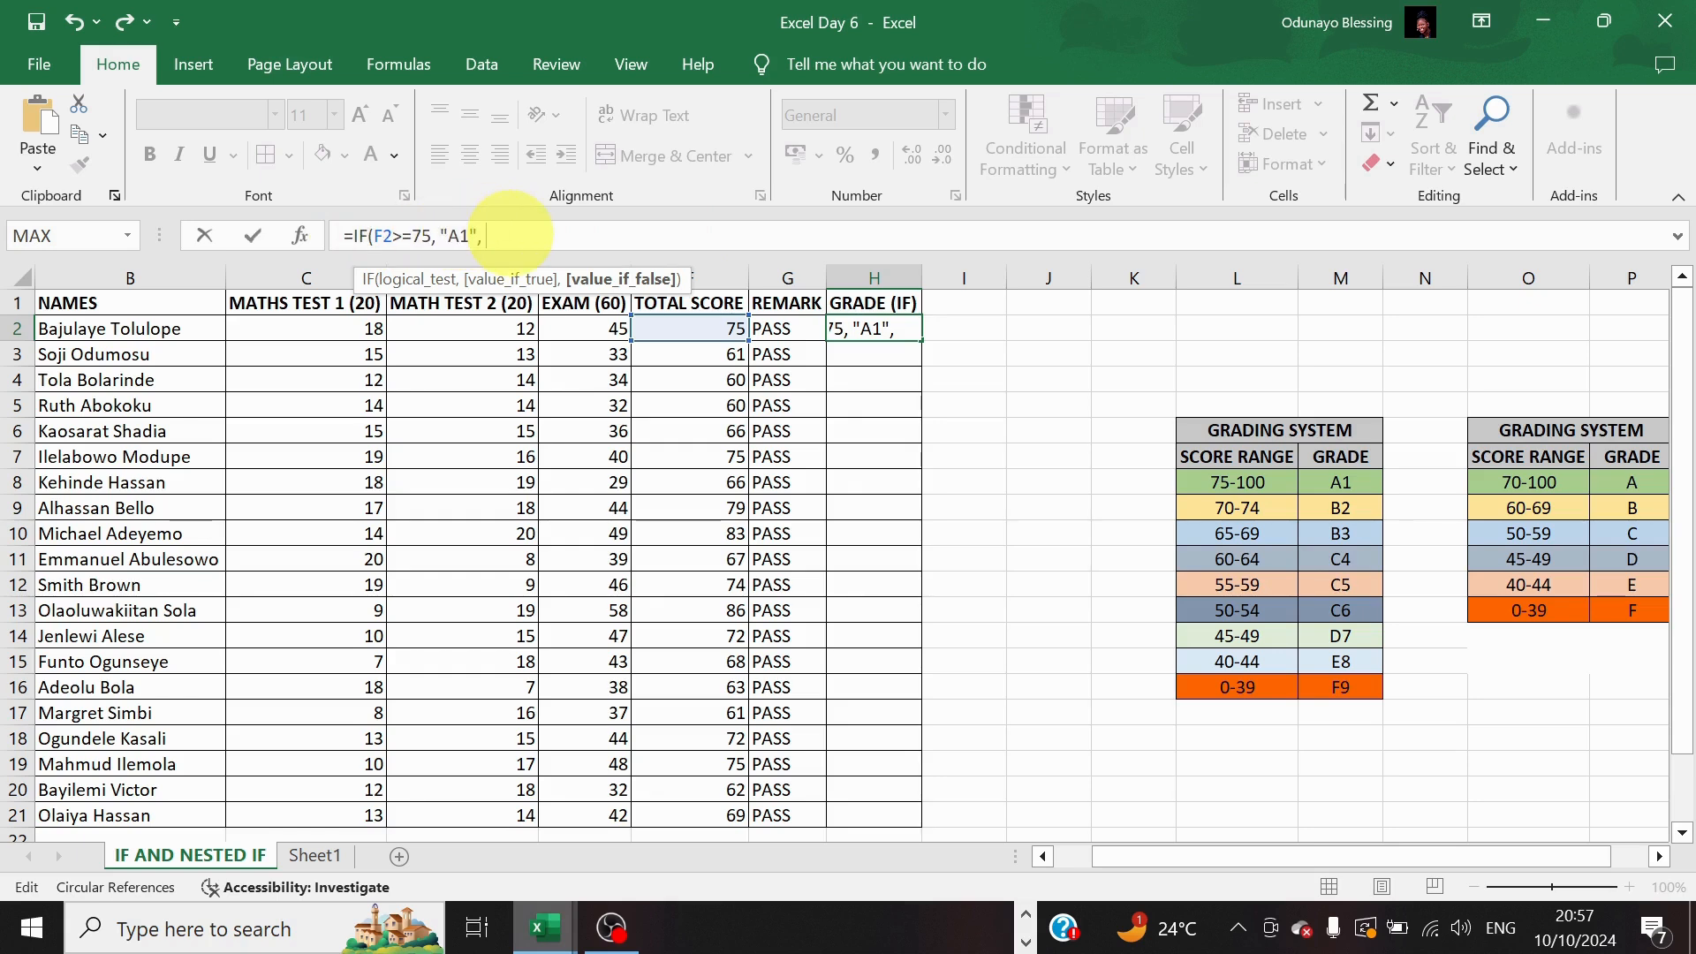
key("ctrl+v")
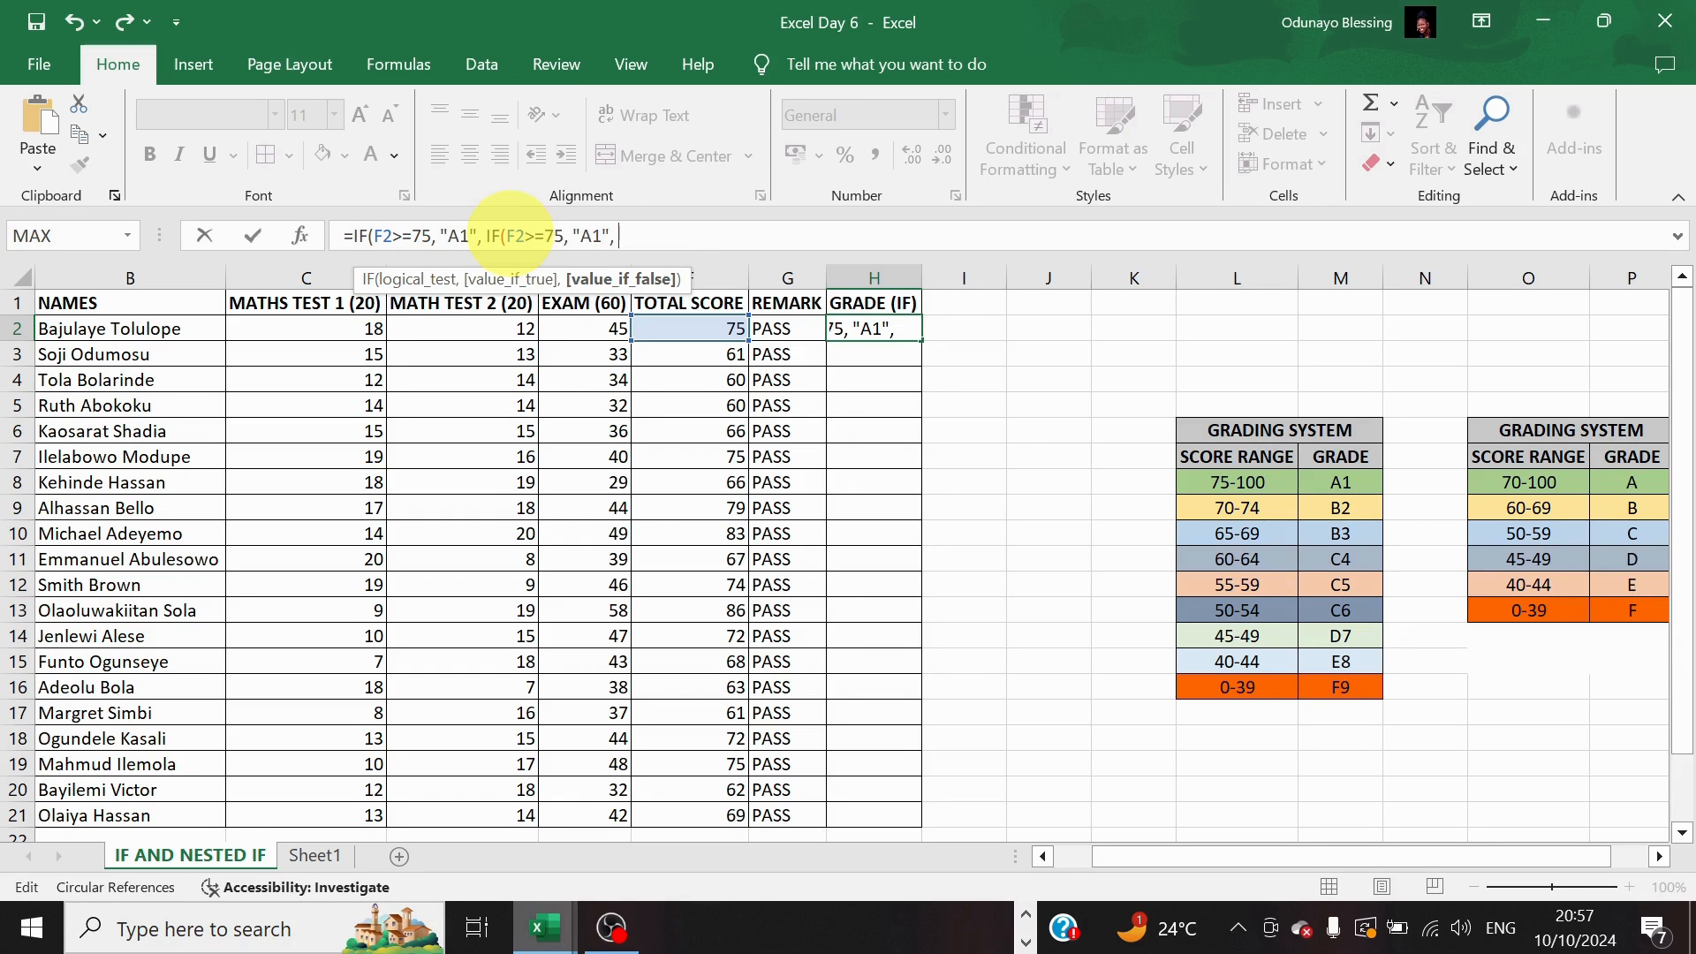
Set the score threshold of the second IF clause in the H2 formula to 70
left_click(508, 235)
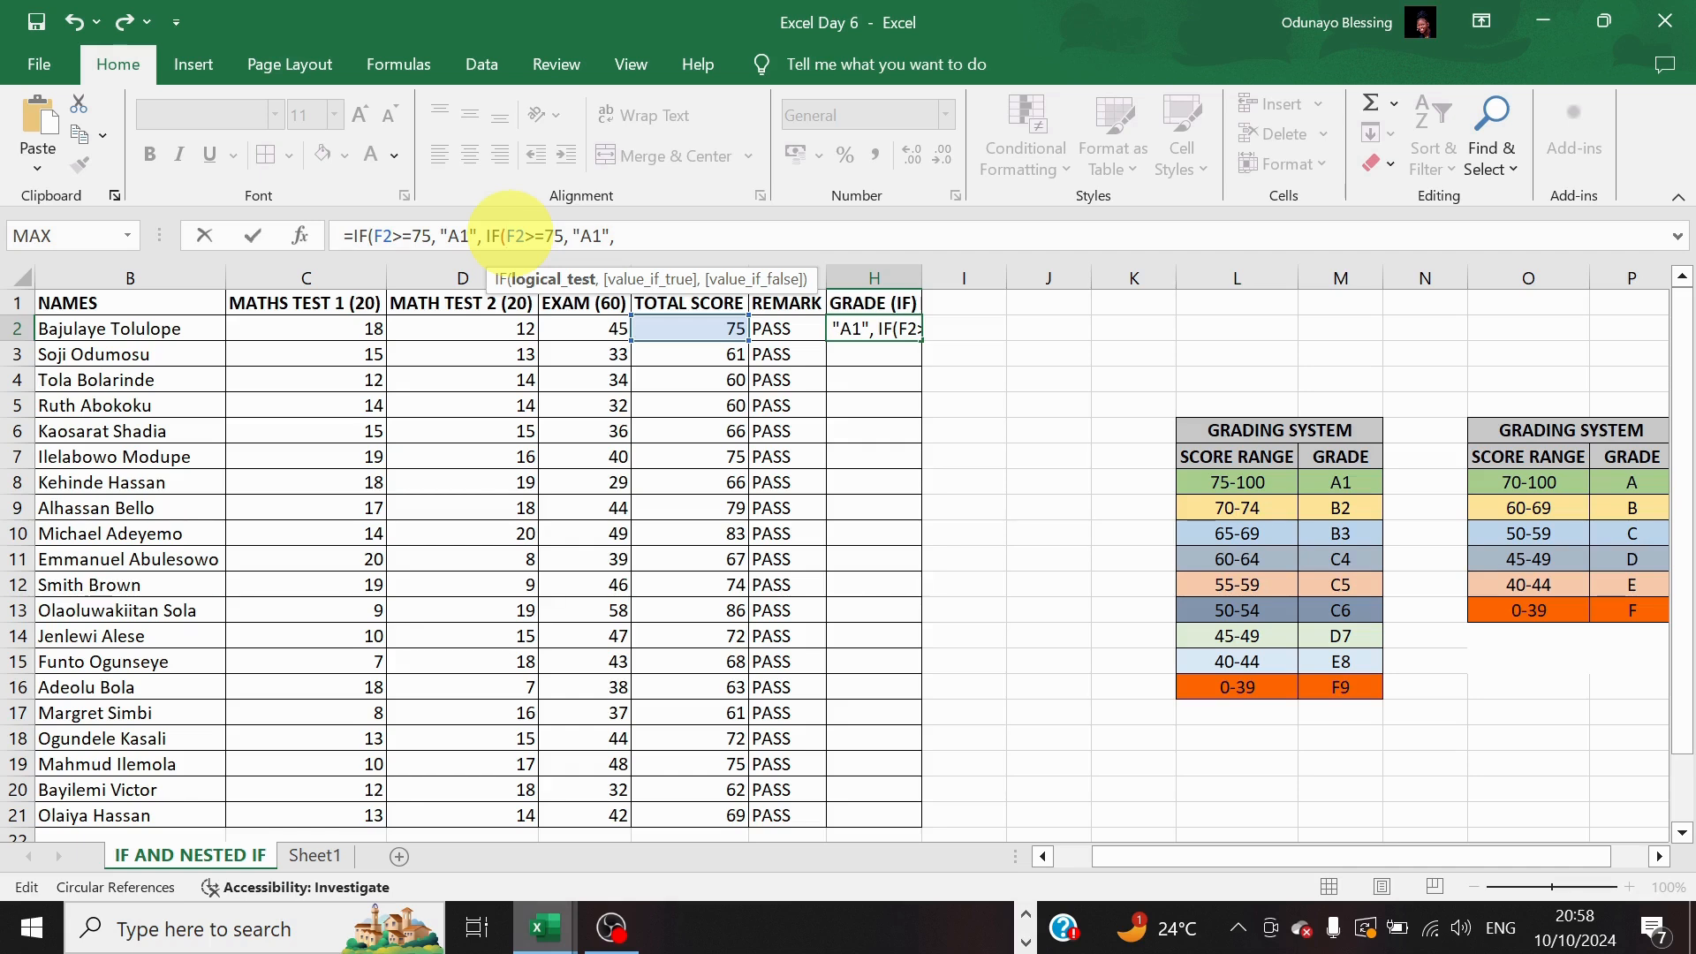
key("Right")
key("Right")
key("Right")
key("Right")
key("BackSpace")
type("0")
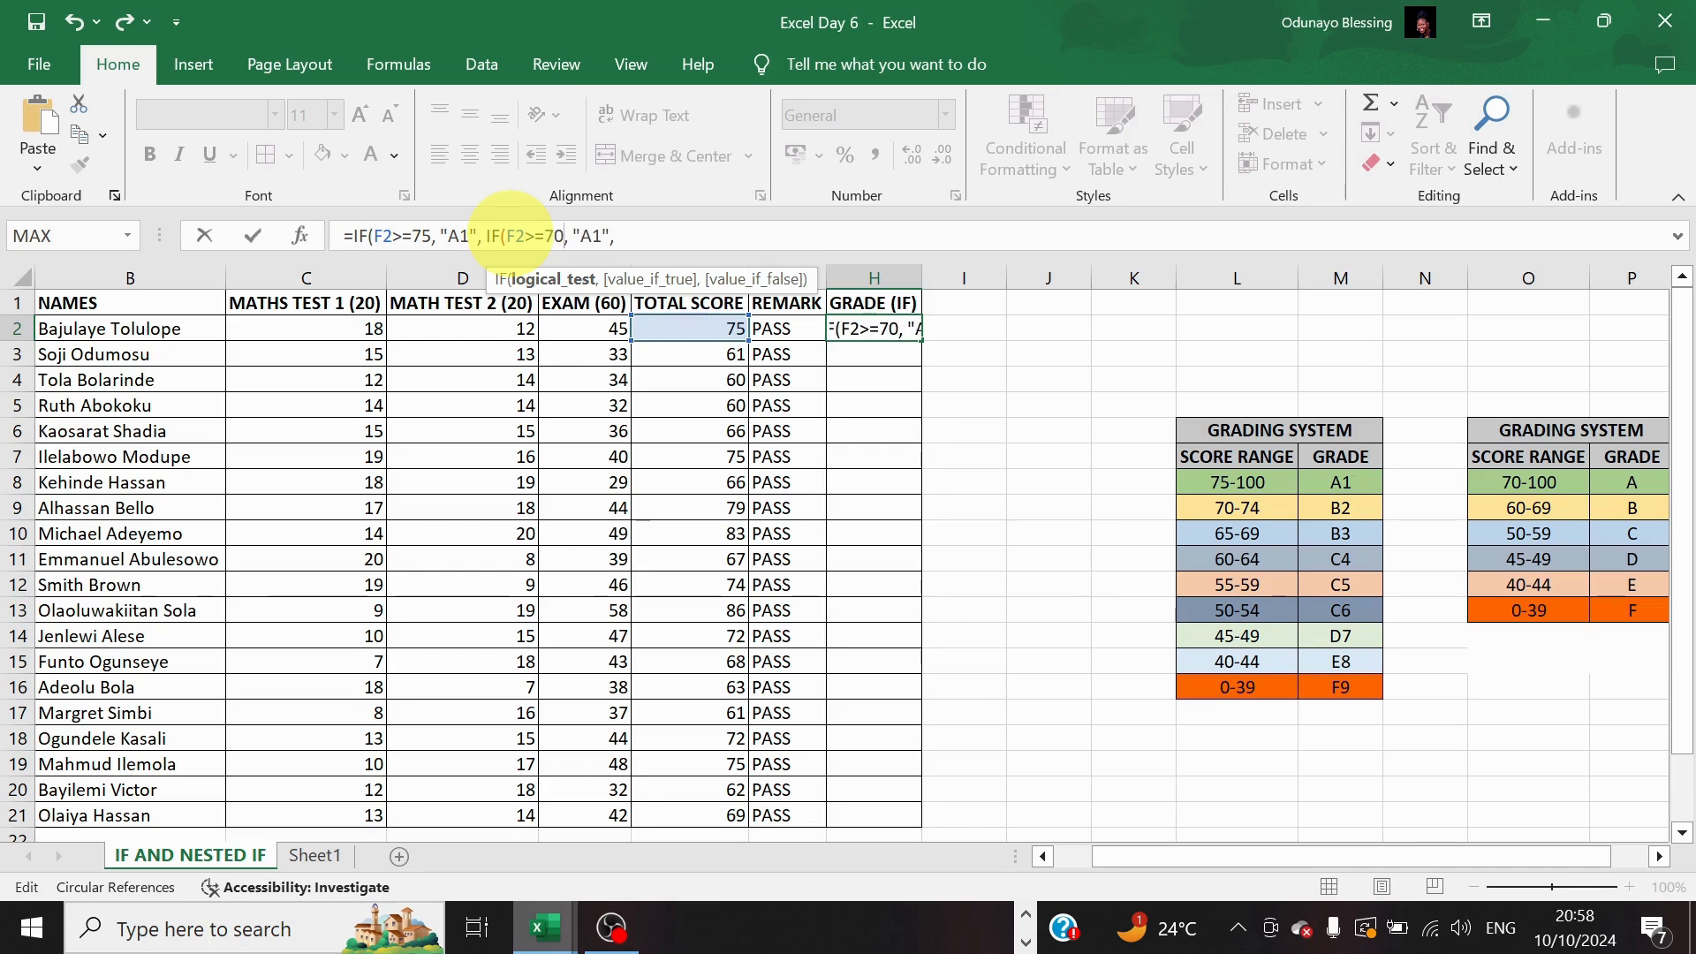
Set the grade returned by the second IF clause in the H2 formula to "B2"
key("Right")
key("Right")
key("Right")
key("Right")
key("Right")
key("BackSpace")
key("BackSpace")
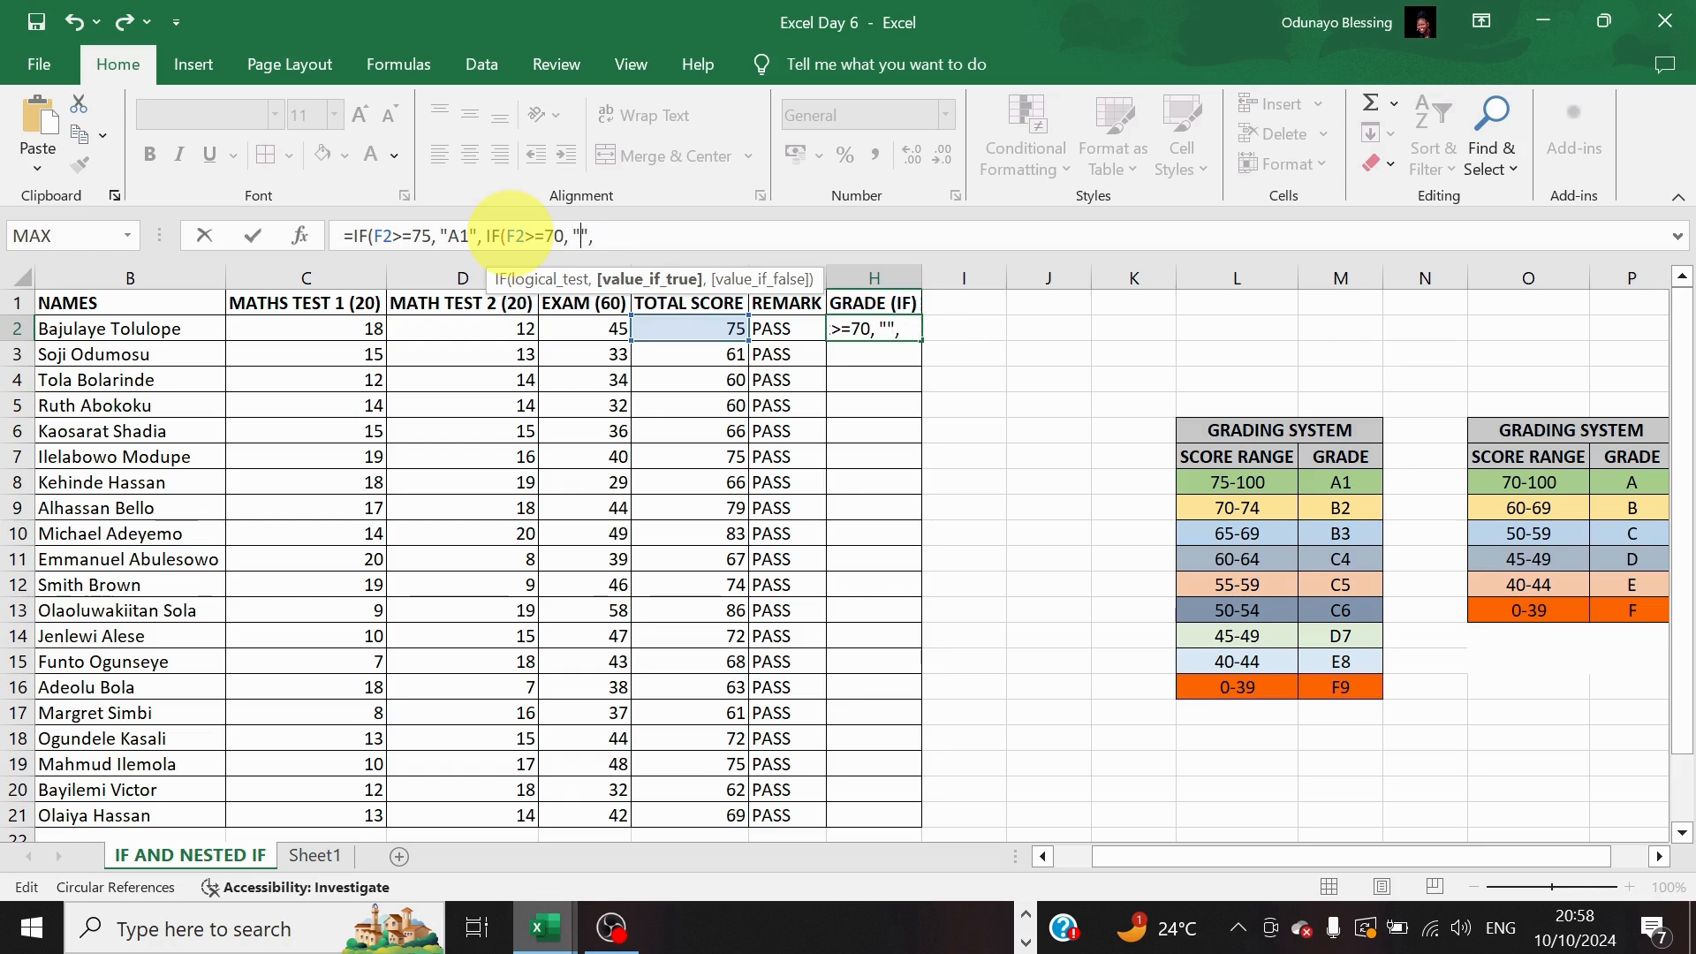
type("B2")
key("Right")
key("Right")
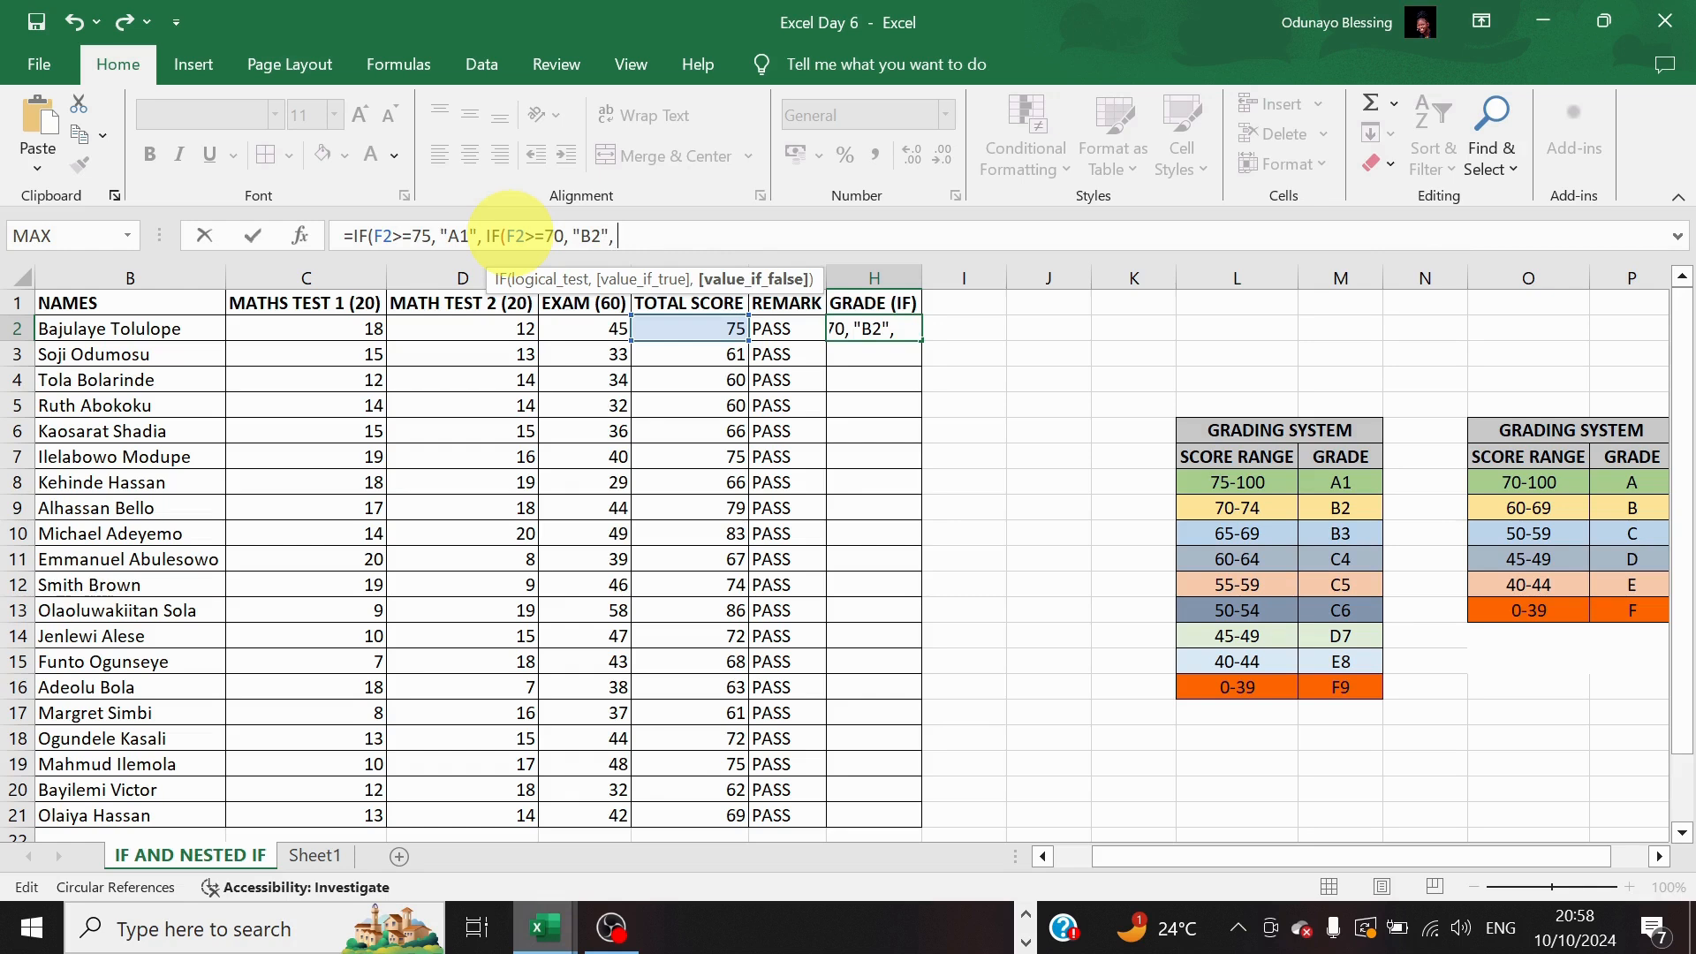
Append a third copy of the IF clause to the H2 formula and set its threshold to 65
key("ctrl+v")
key("Left")
key("Left")
key("Left")
key("Left")
key("Left")
key("Left")
key("Left")
key("BackSpace")
key("BackSpace")
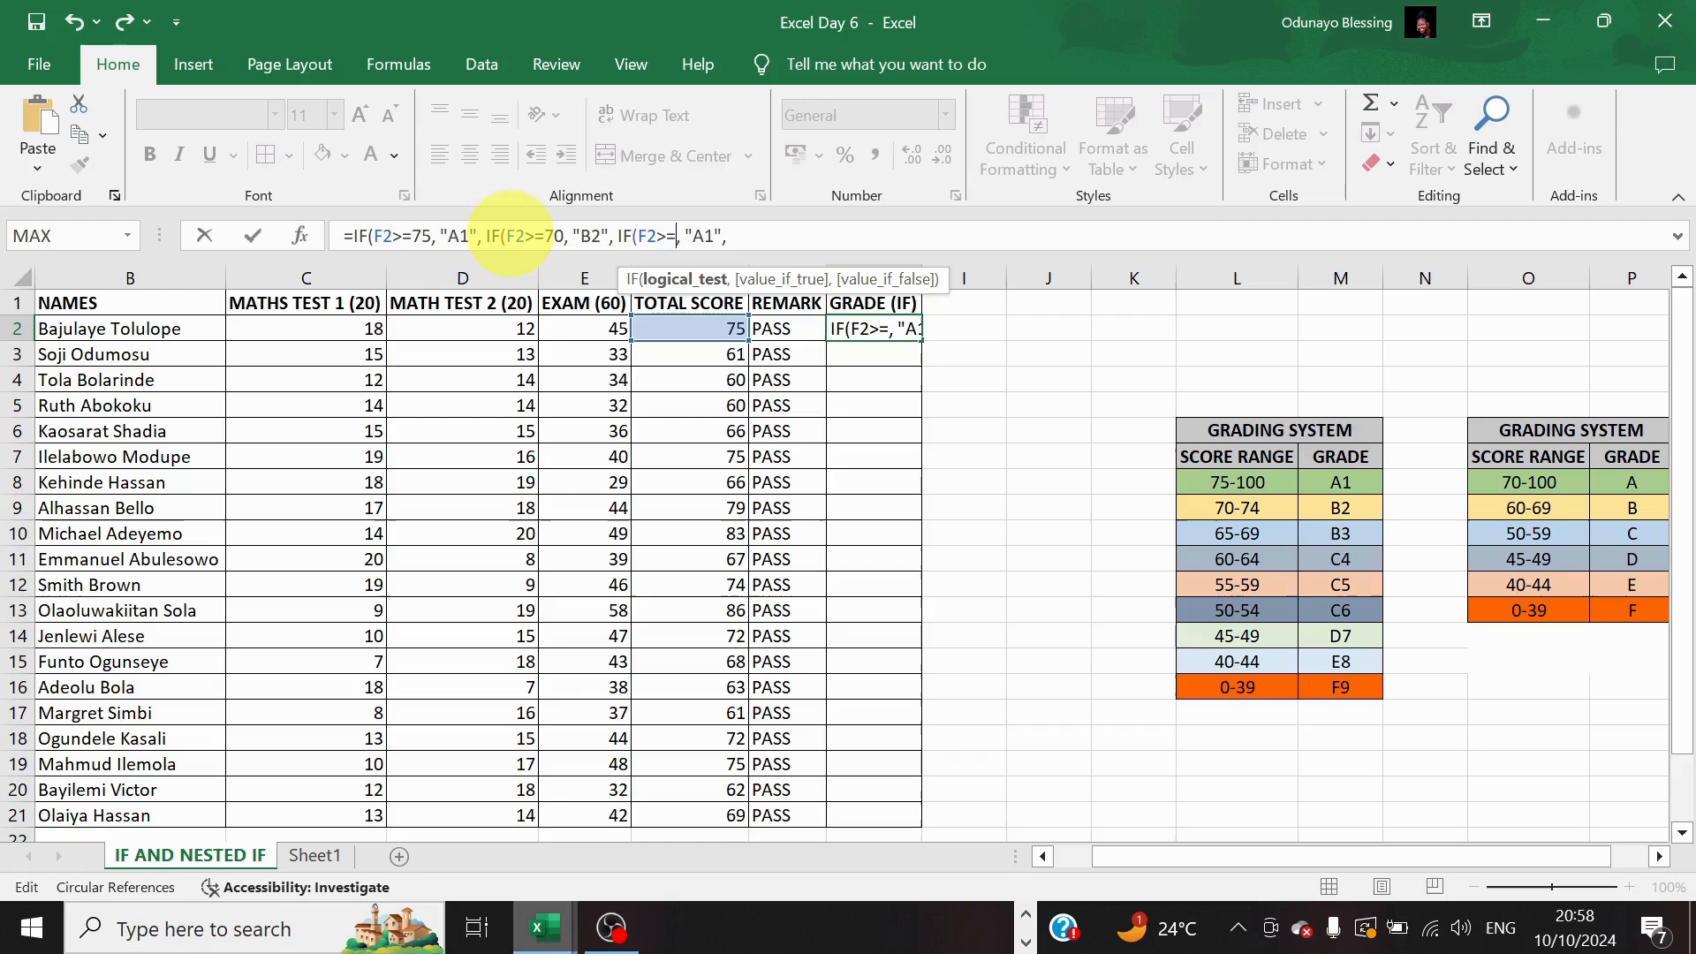
type("65")
Set the grade returned by the third IF clause in the H2 formula to "B3"
key("Right")
key("Right")
key("Right")
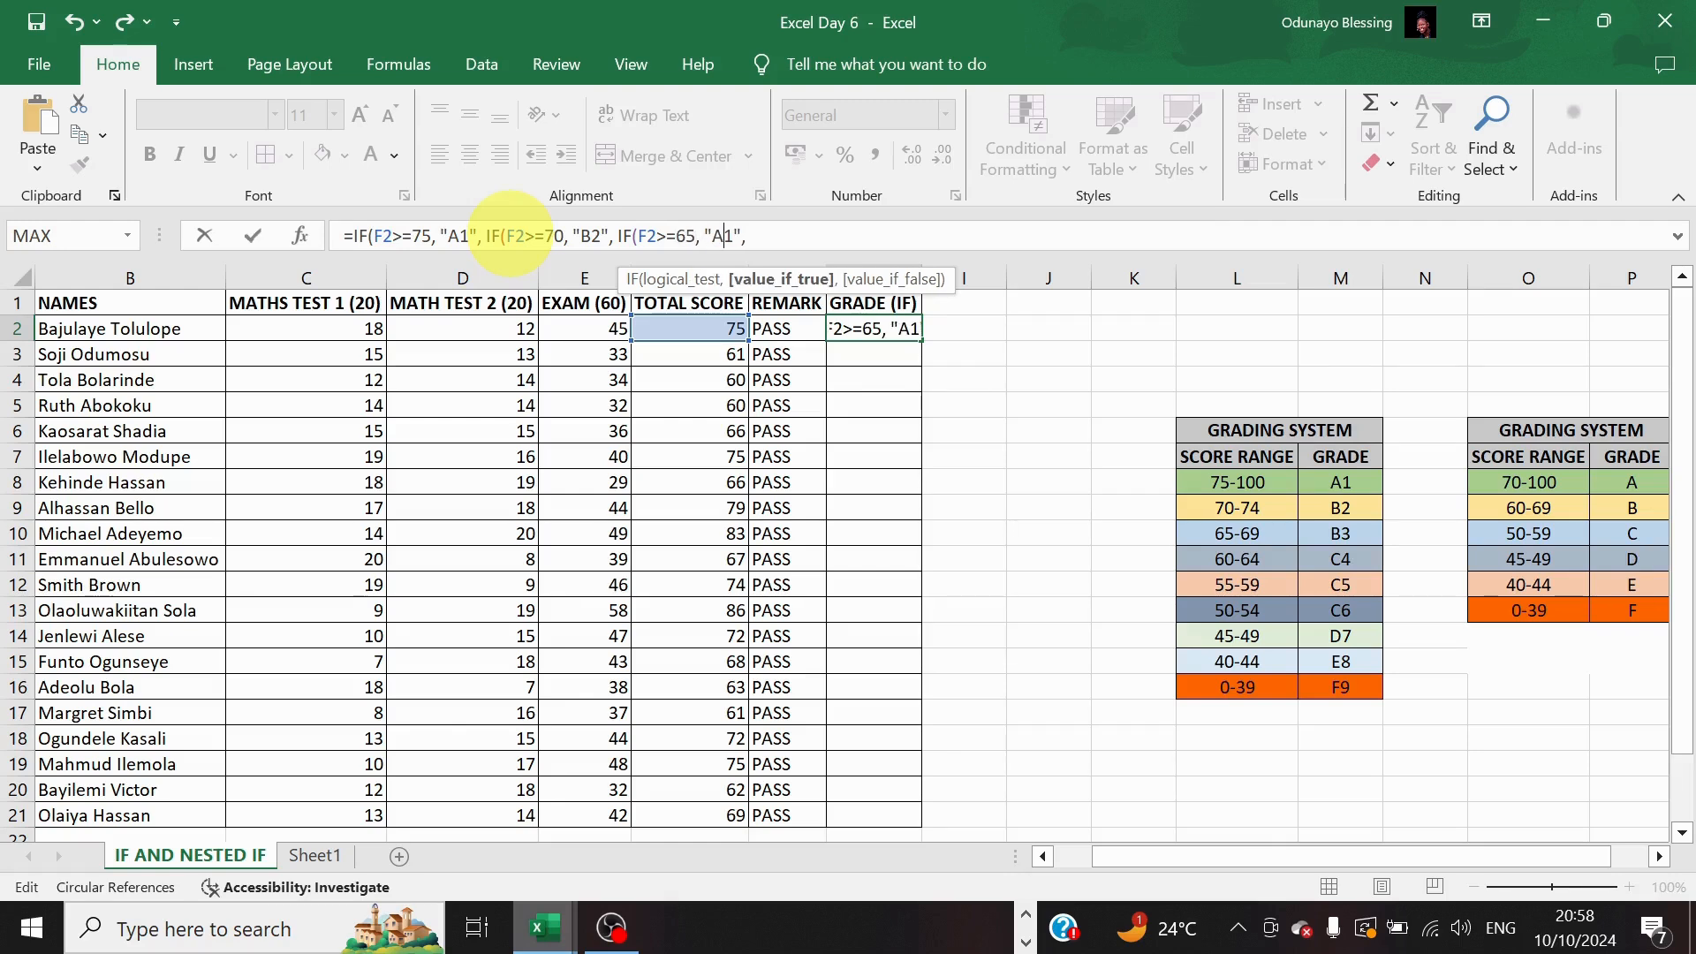
key("BackSpace")
key("BackSpace")
type("B3")
key("Right")
key("Right")
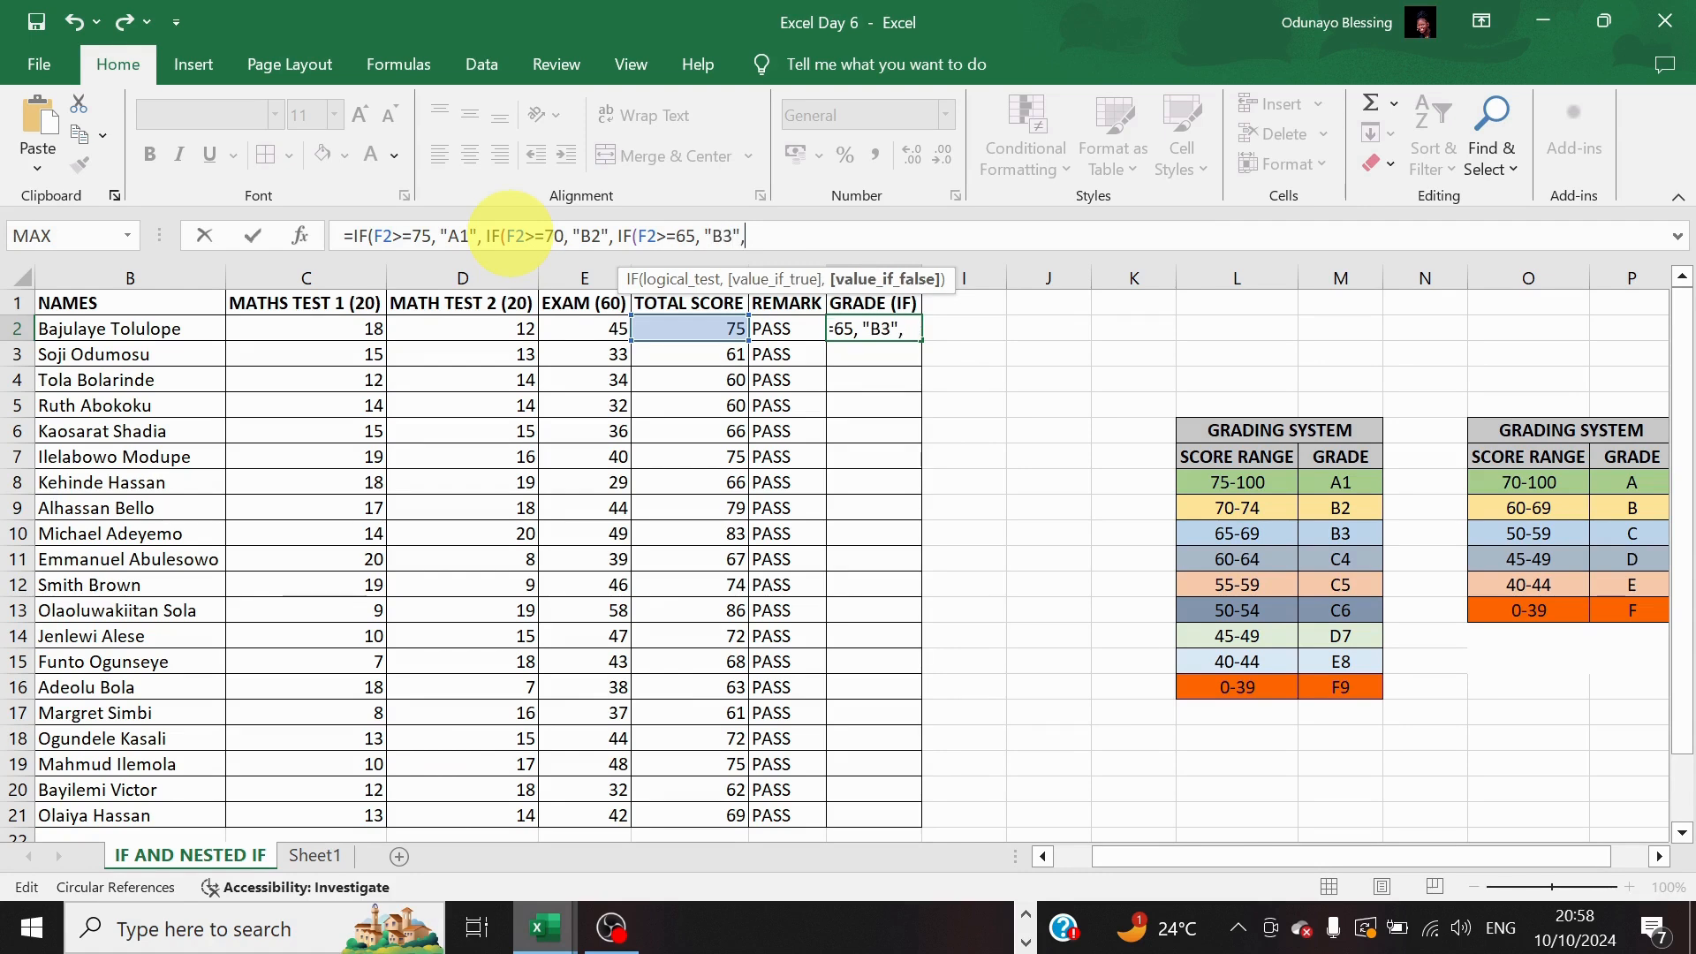
Append a fourth copy of the IF clause to the H2 formula and set its threshold to 60
key("ctrl+v")
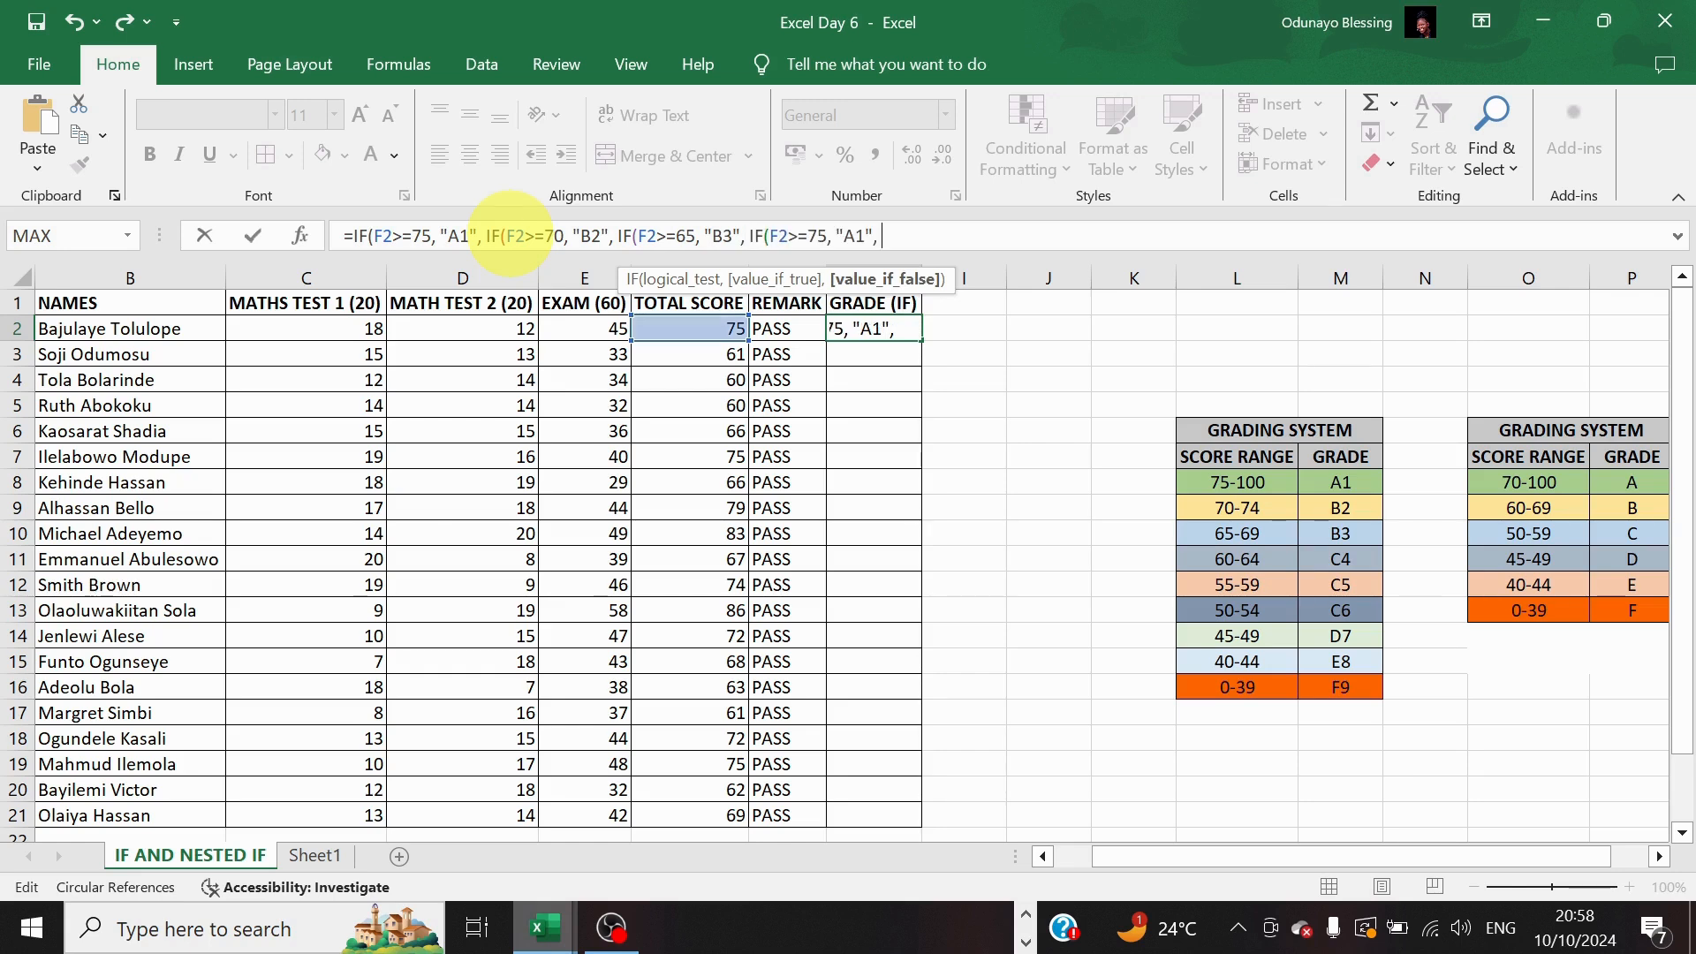
key("Left")
key("Left")
key("Left")
key("Left")
key("Left")
key("Left")
key("Left")
key("Left")
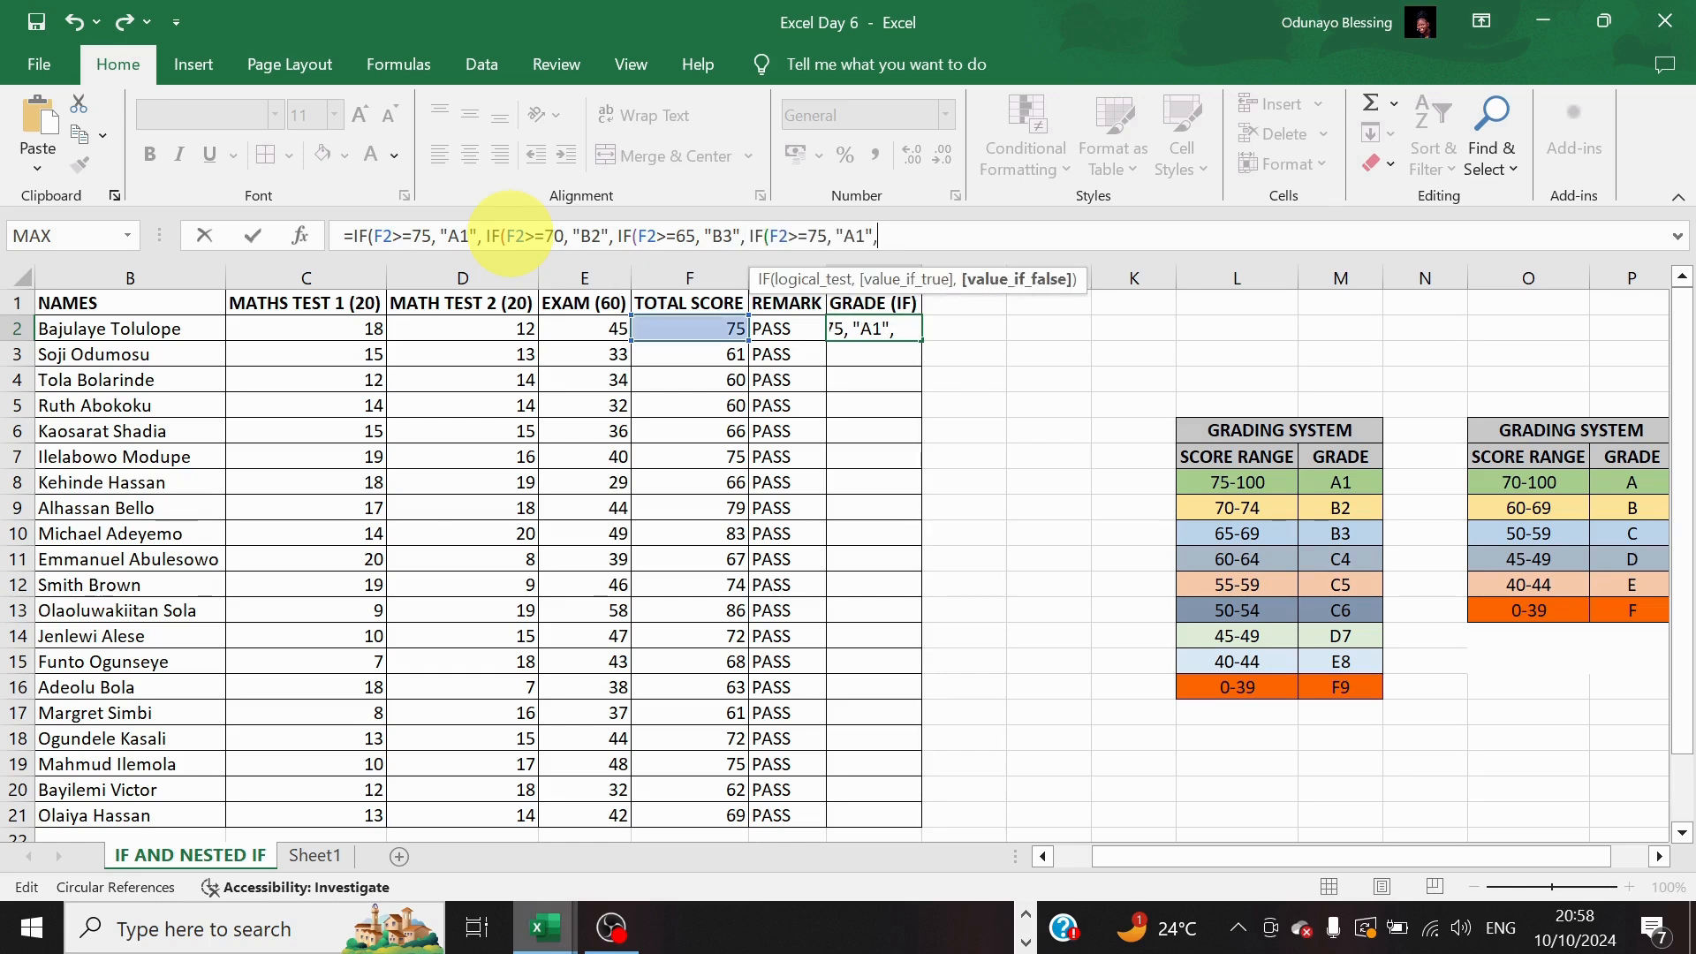
key("BackSpace")
key("BackSpace")
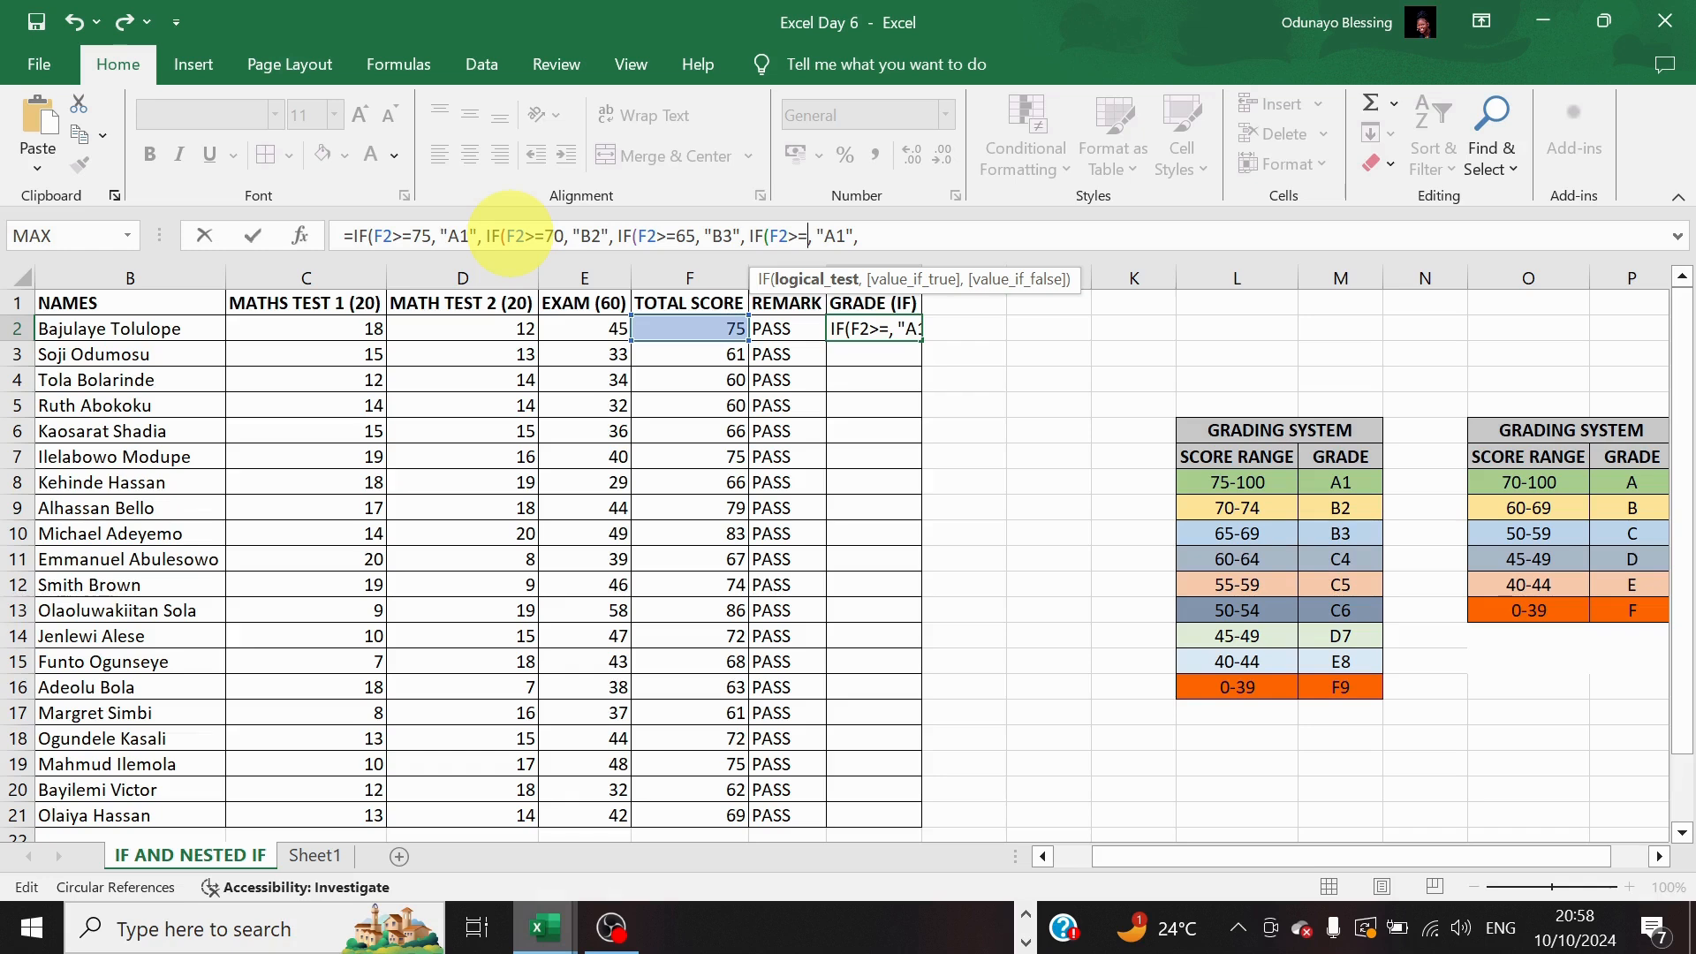
type("60")
Set the grade returned by the fourth IF clause in the H2 formula to "C4"
key("Right")
key("Right")
key("Right")
key("Delete")
key("Delete")
type("C4")
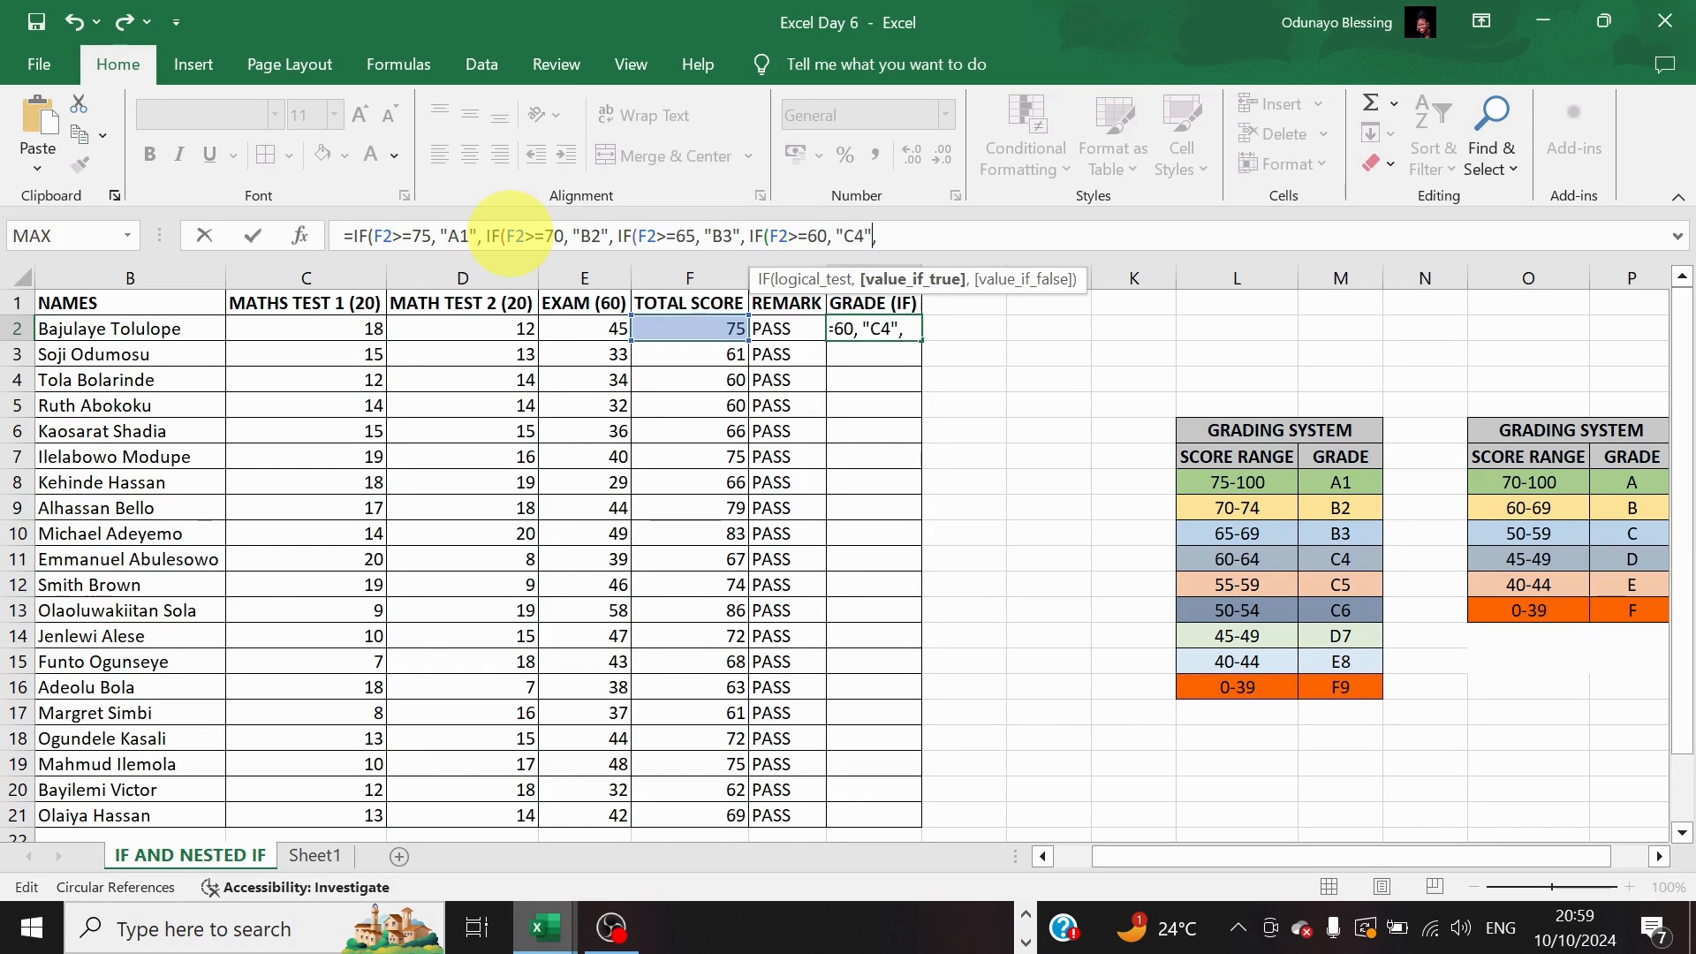
key("Right")
key("Right")
Append a fifth copy of the IF clause to the H2 formula and set its threshold to 55
key("ctrl+v")
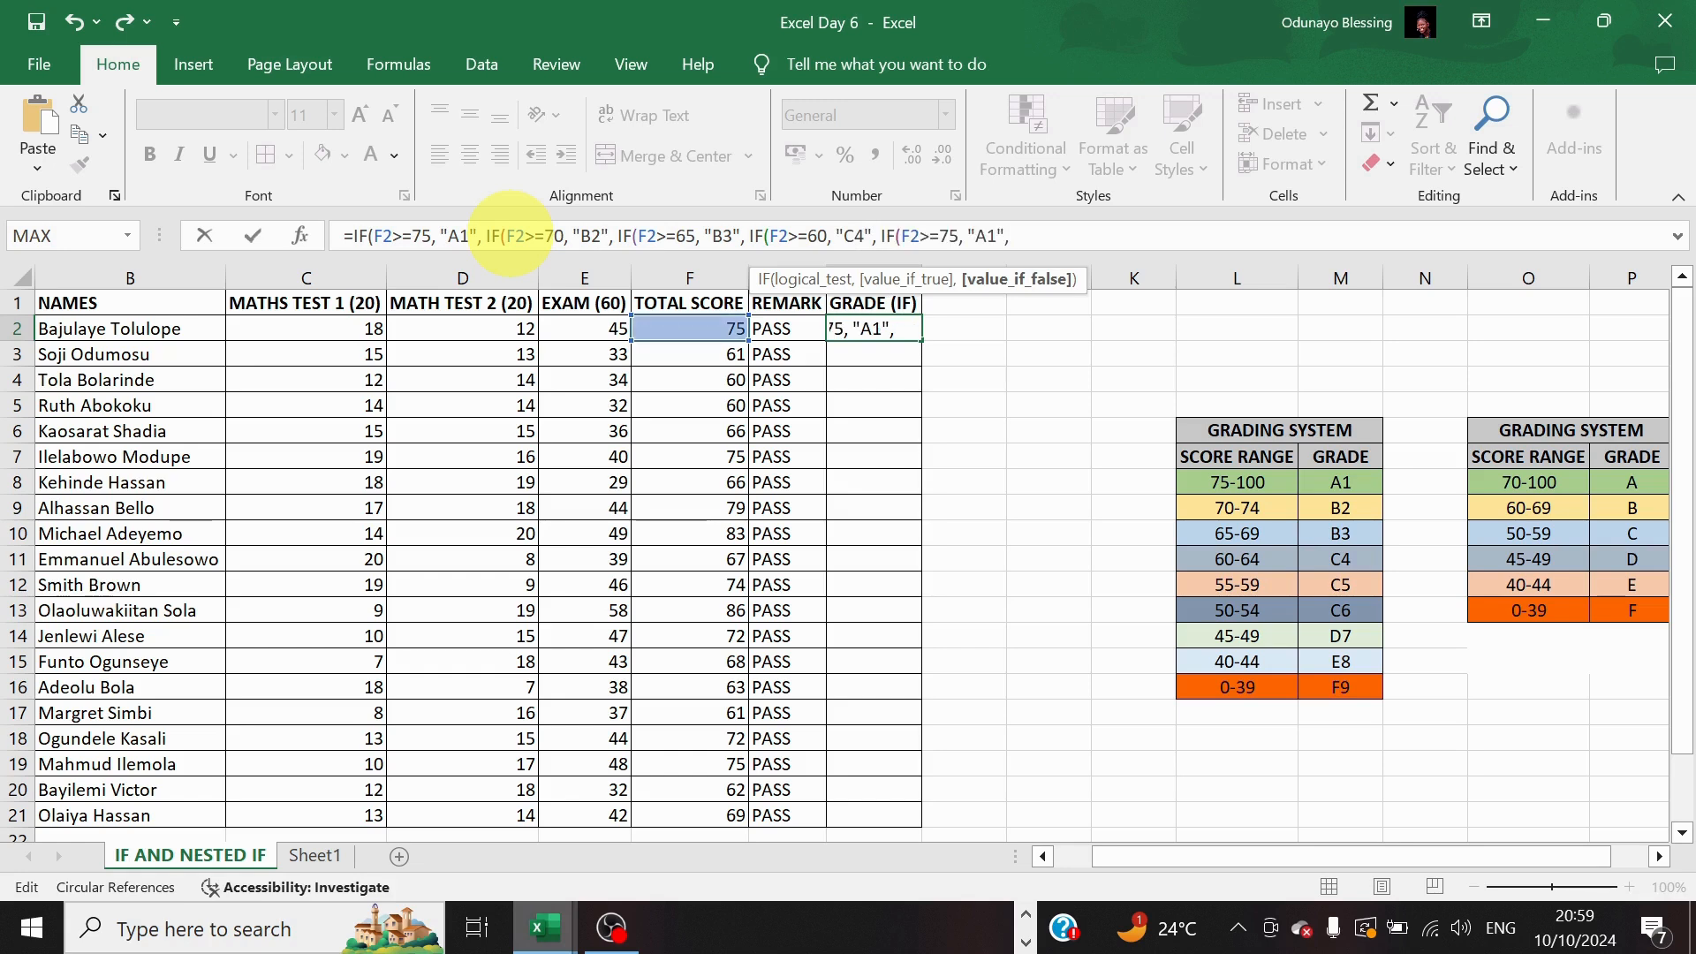
key("Left")
key("Left")
key("Left")
key("BackSpace")
key("BackSpace")
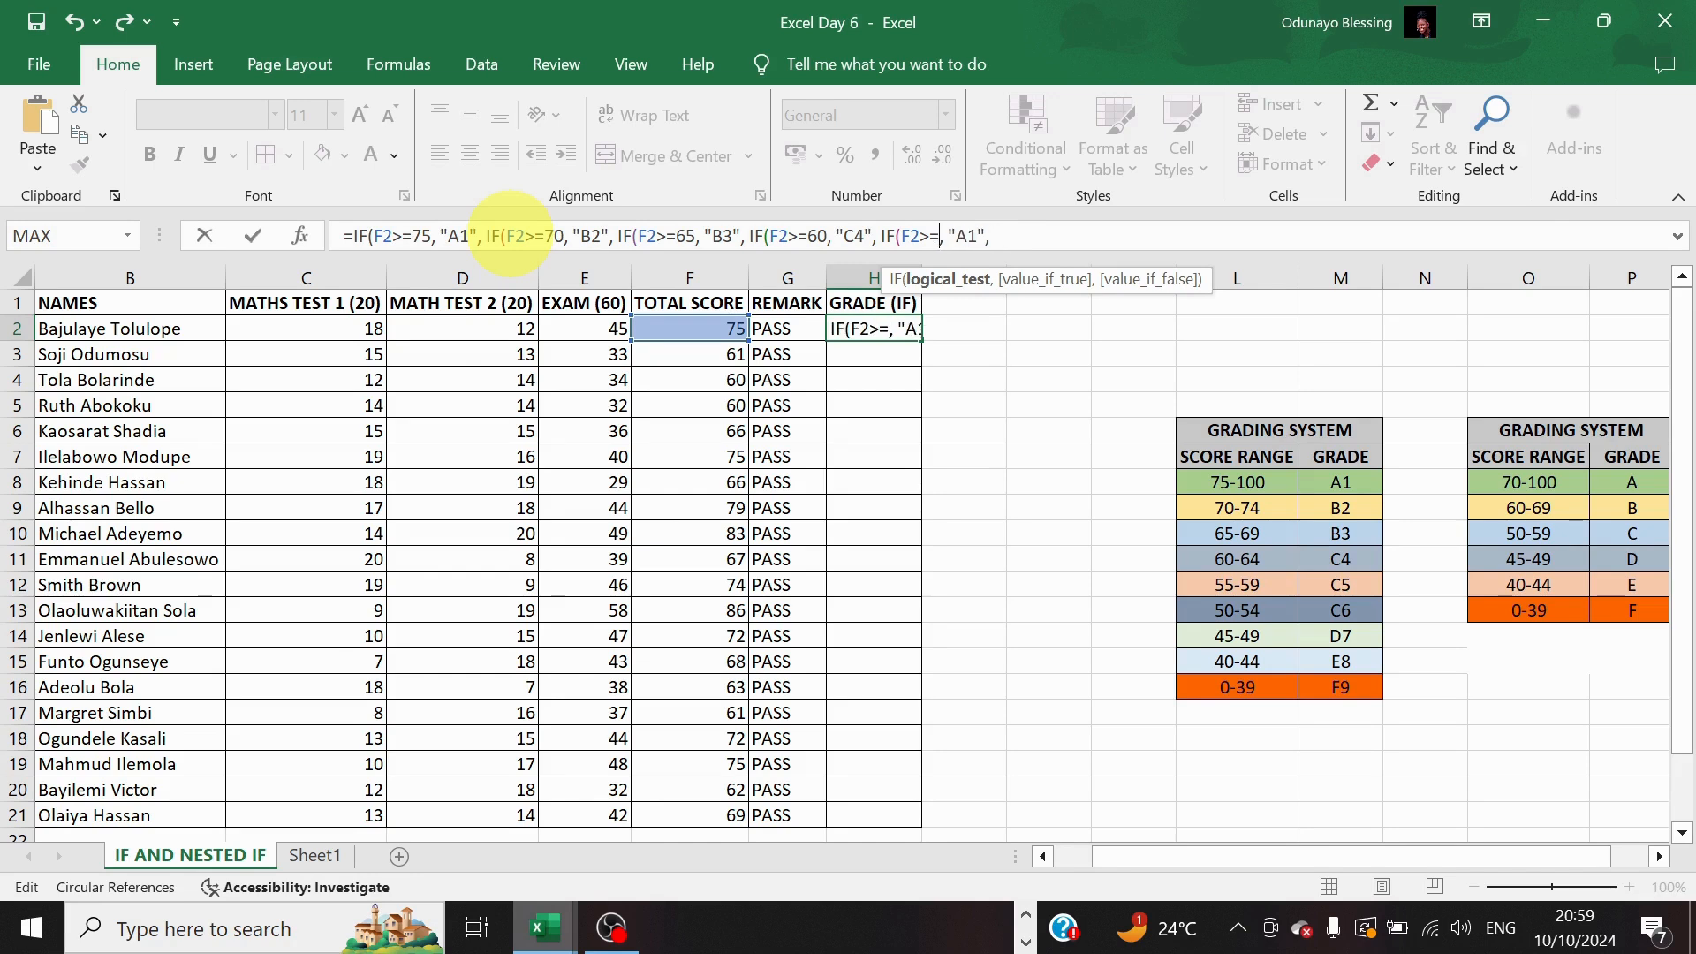
type("55")
Set the grade returned by the fifth IF clause in the H2 formula to "C5"
key("Right")
key("Right")
key("Right")
key("Right")
key("BackSpace")
key("BackSpace")
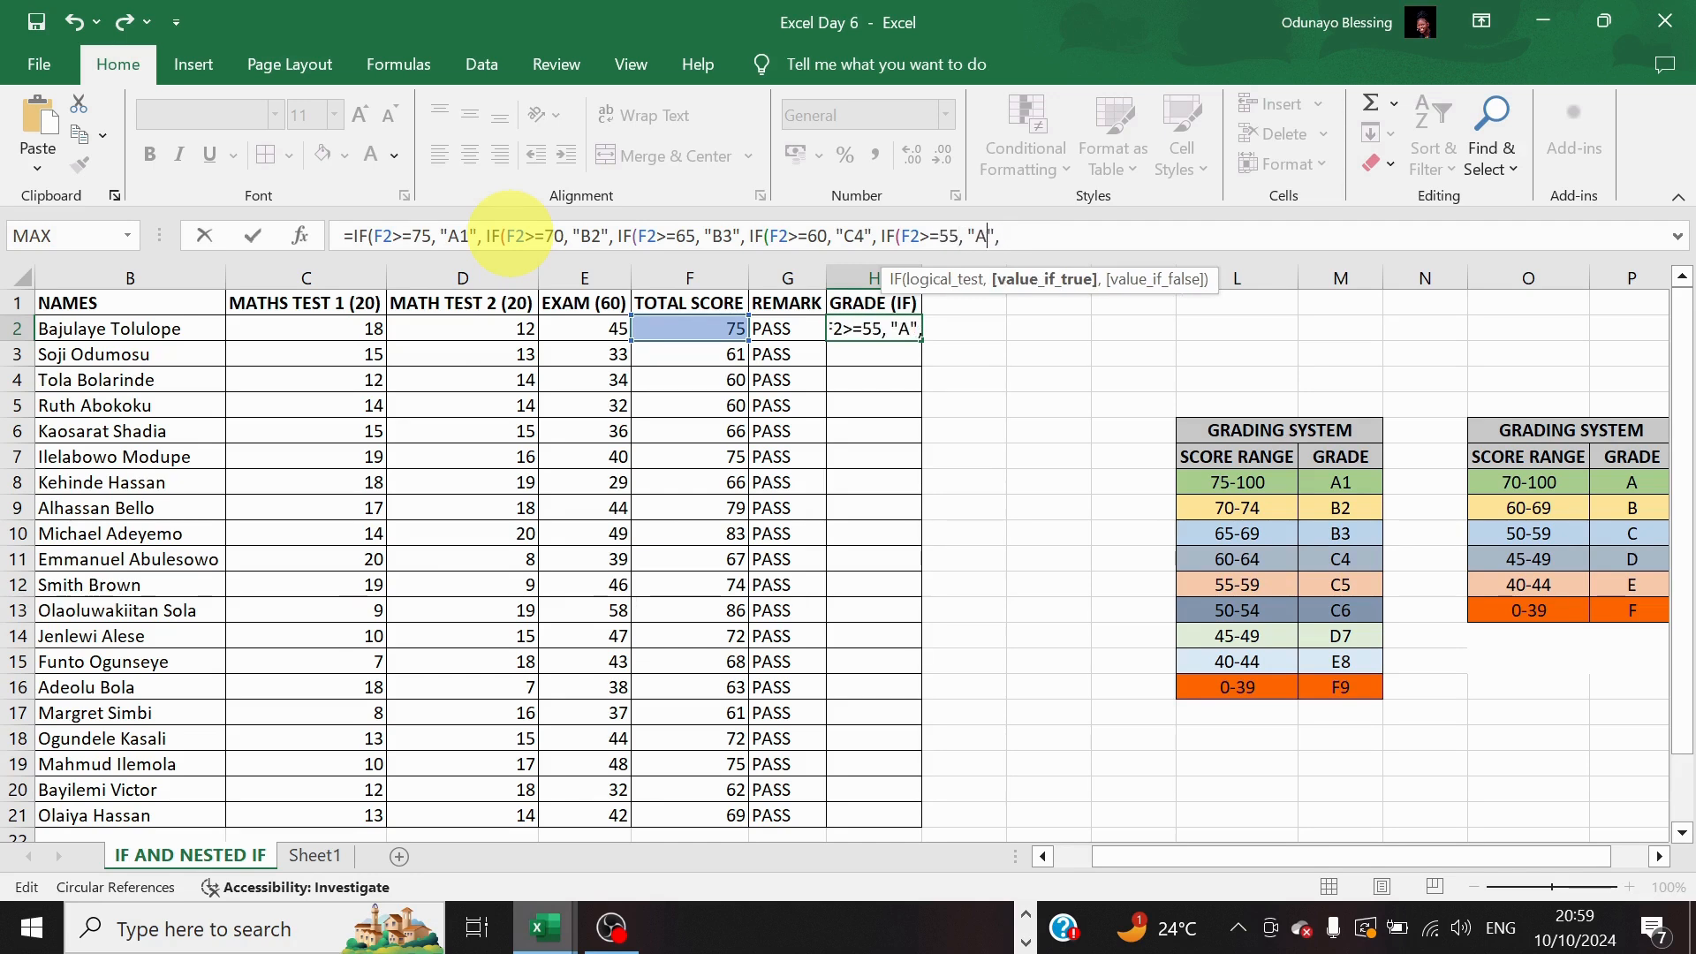
type("C5")
key("Right")
key("Right")
Append a sixth copy of the IF clause to the H2 formula and set its threshold to 50
type("IF(F2>=75, \"A1\",")
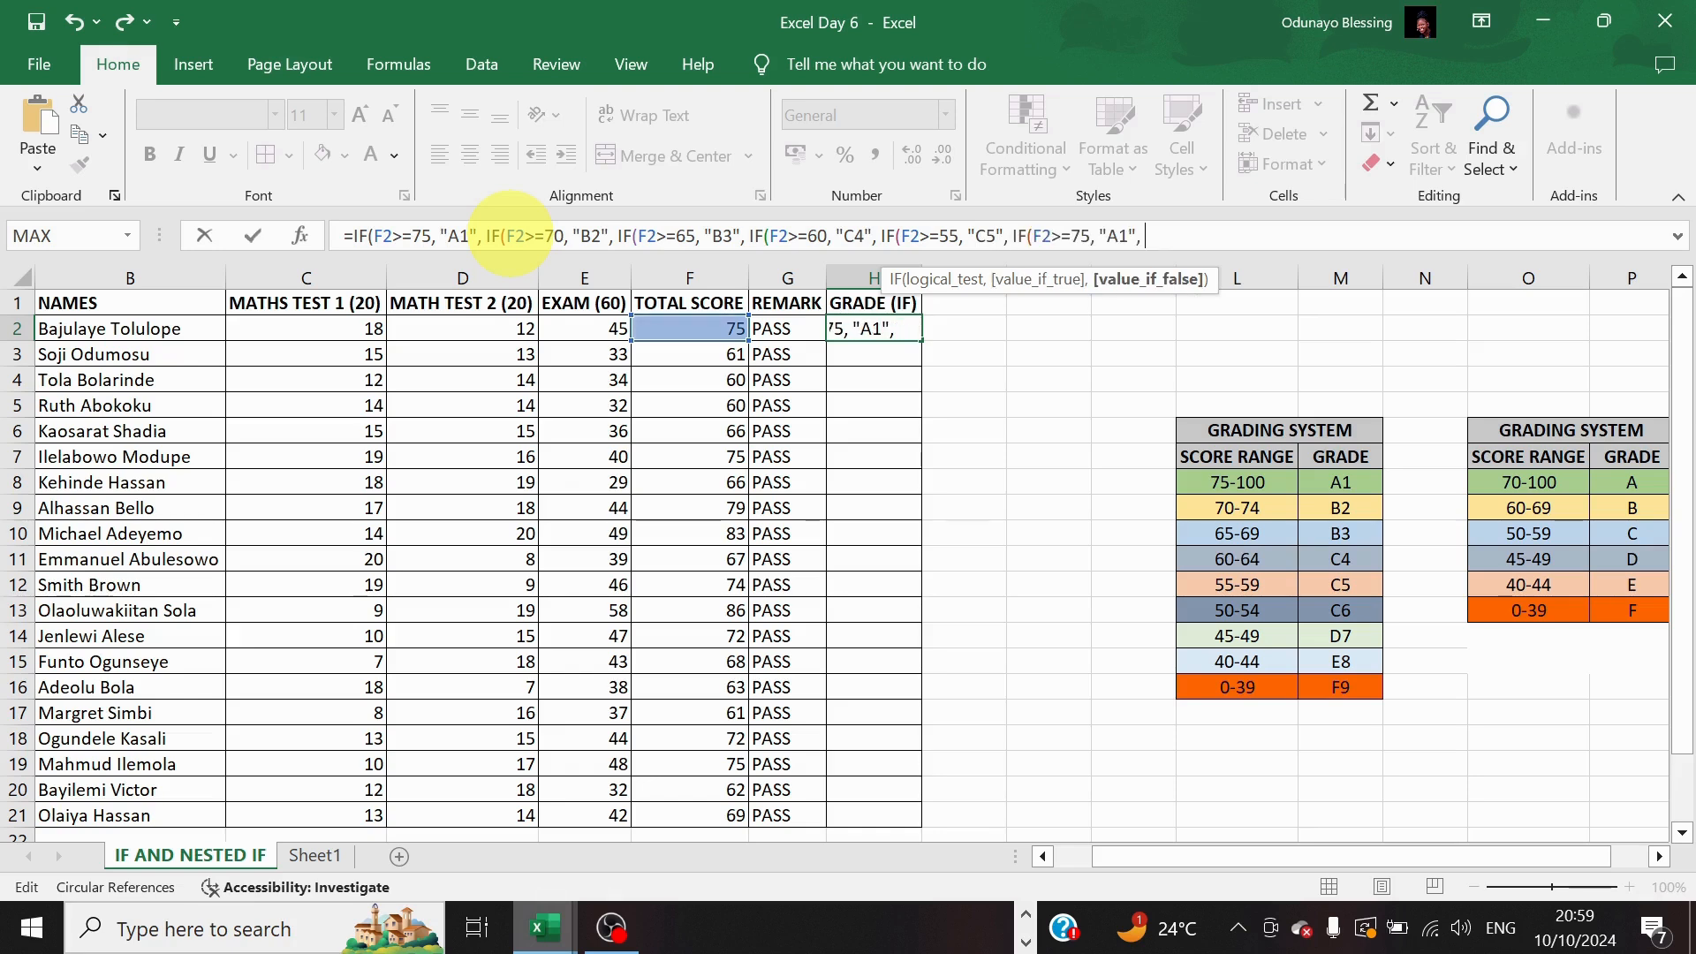
key("Left")
key("Left")
key("Left")
key("Left")
key("Left")
key("Left")
key("Left")
key("Left")
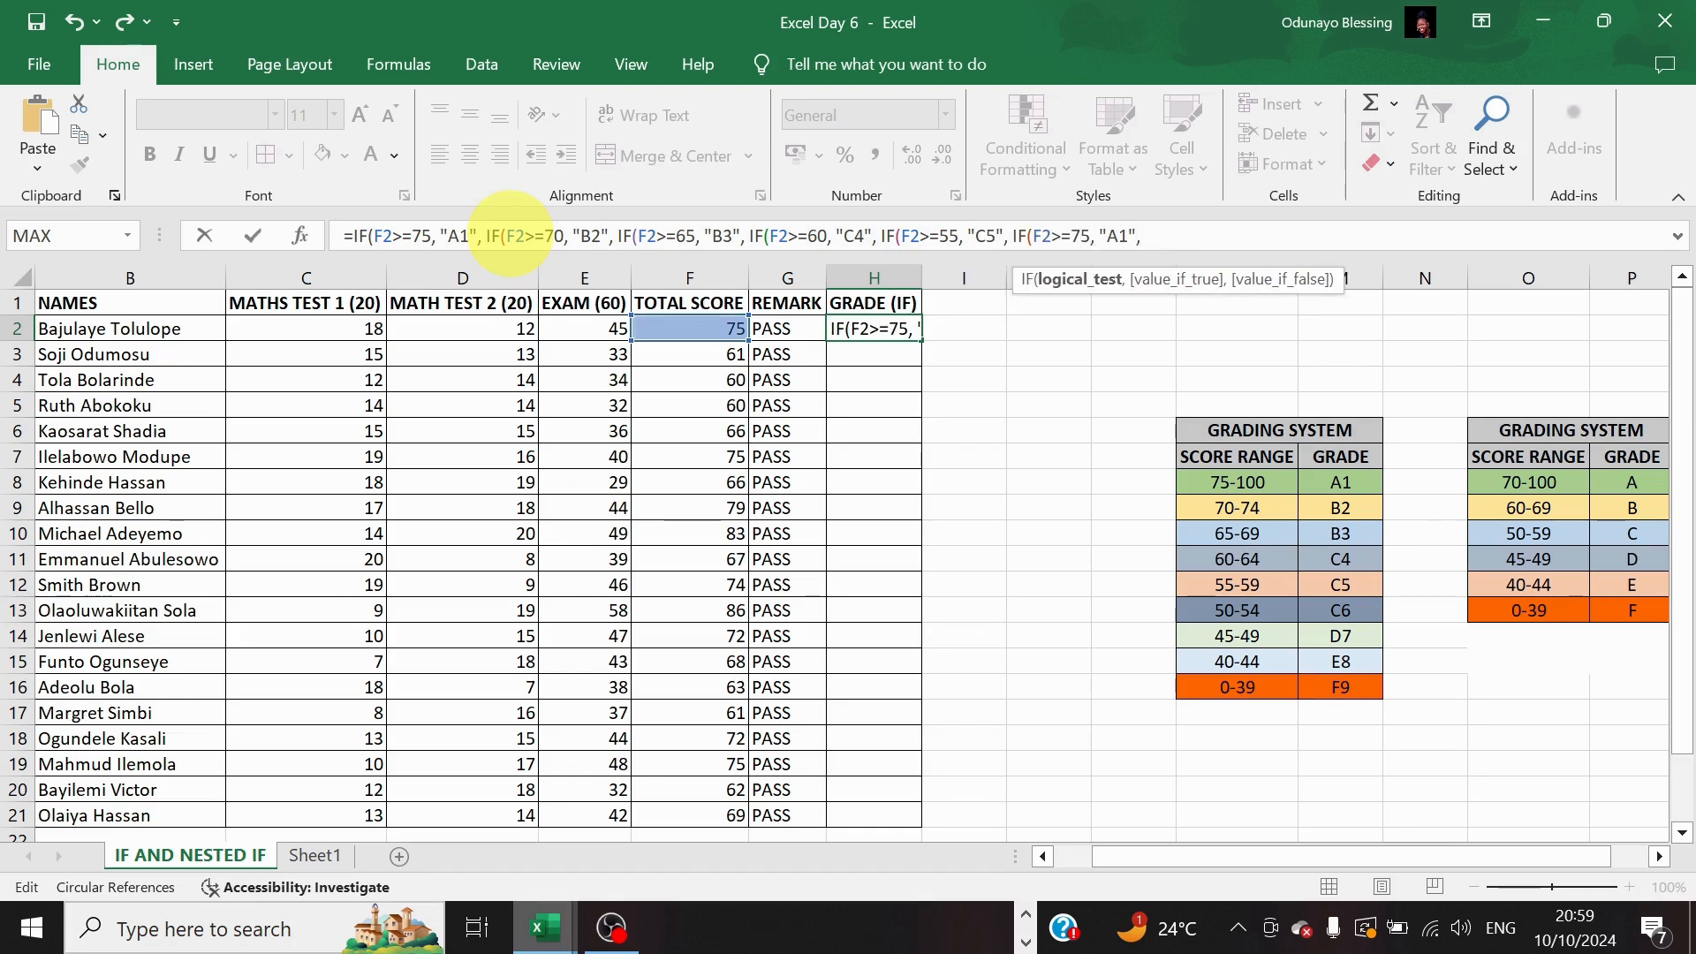
key("BackSpace")
key("BackSpace")
type("50")
Set the grade returned by the sixth IF clause in the H2 formula to "C6"
key("Right")
key("Right")
key("Right")
key("Right")
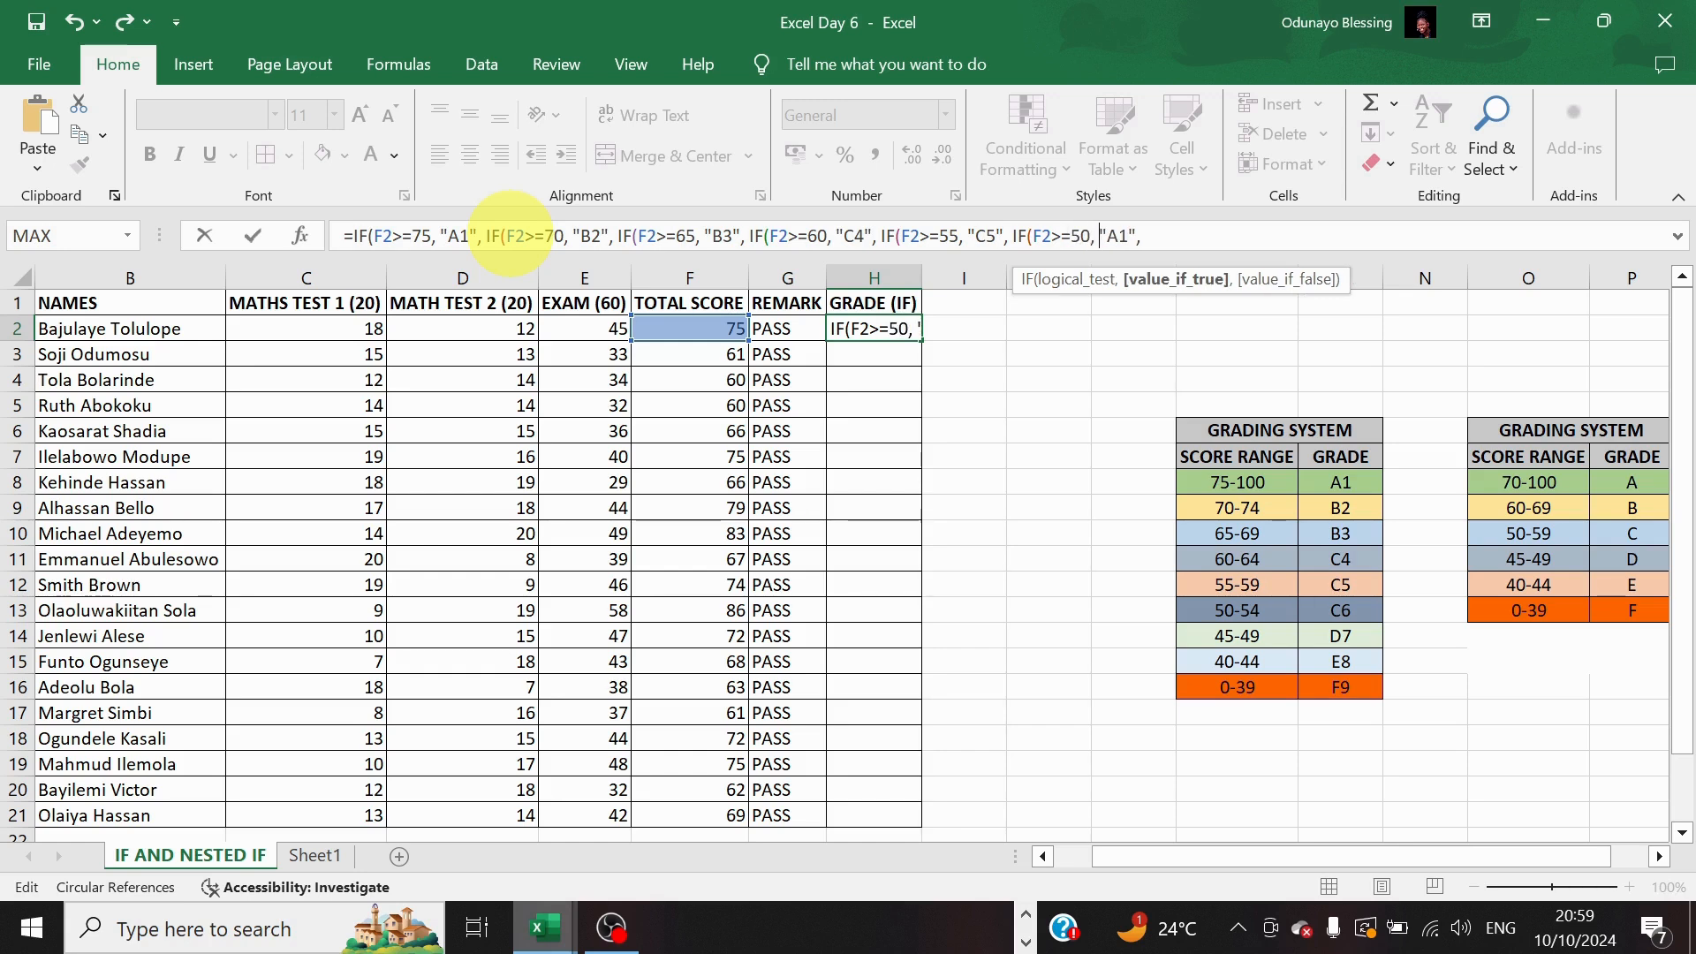
key("Right")
key("BackSpace")
key("BackSpace")
type("C6")
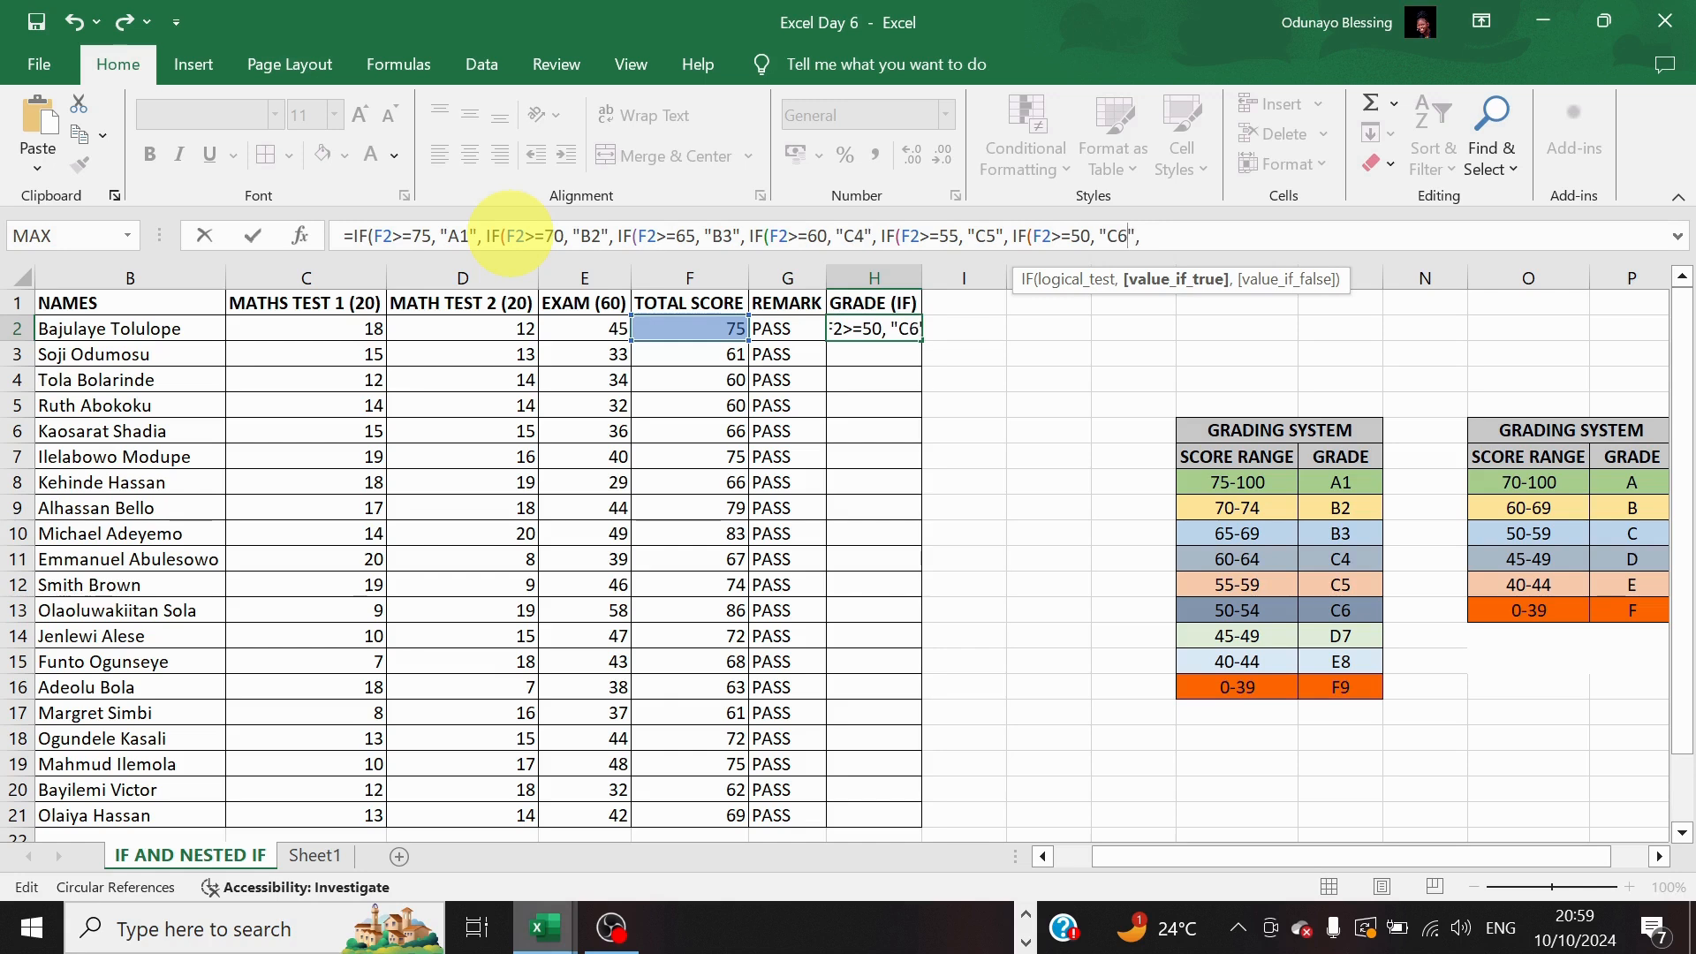
key("Right")
key("Right")
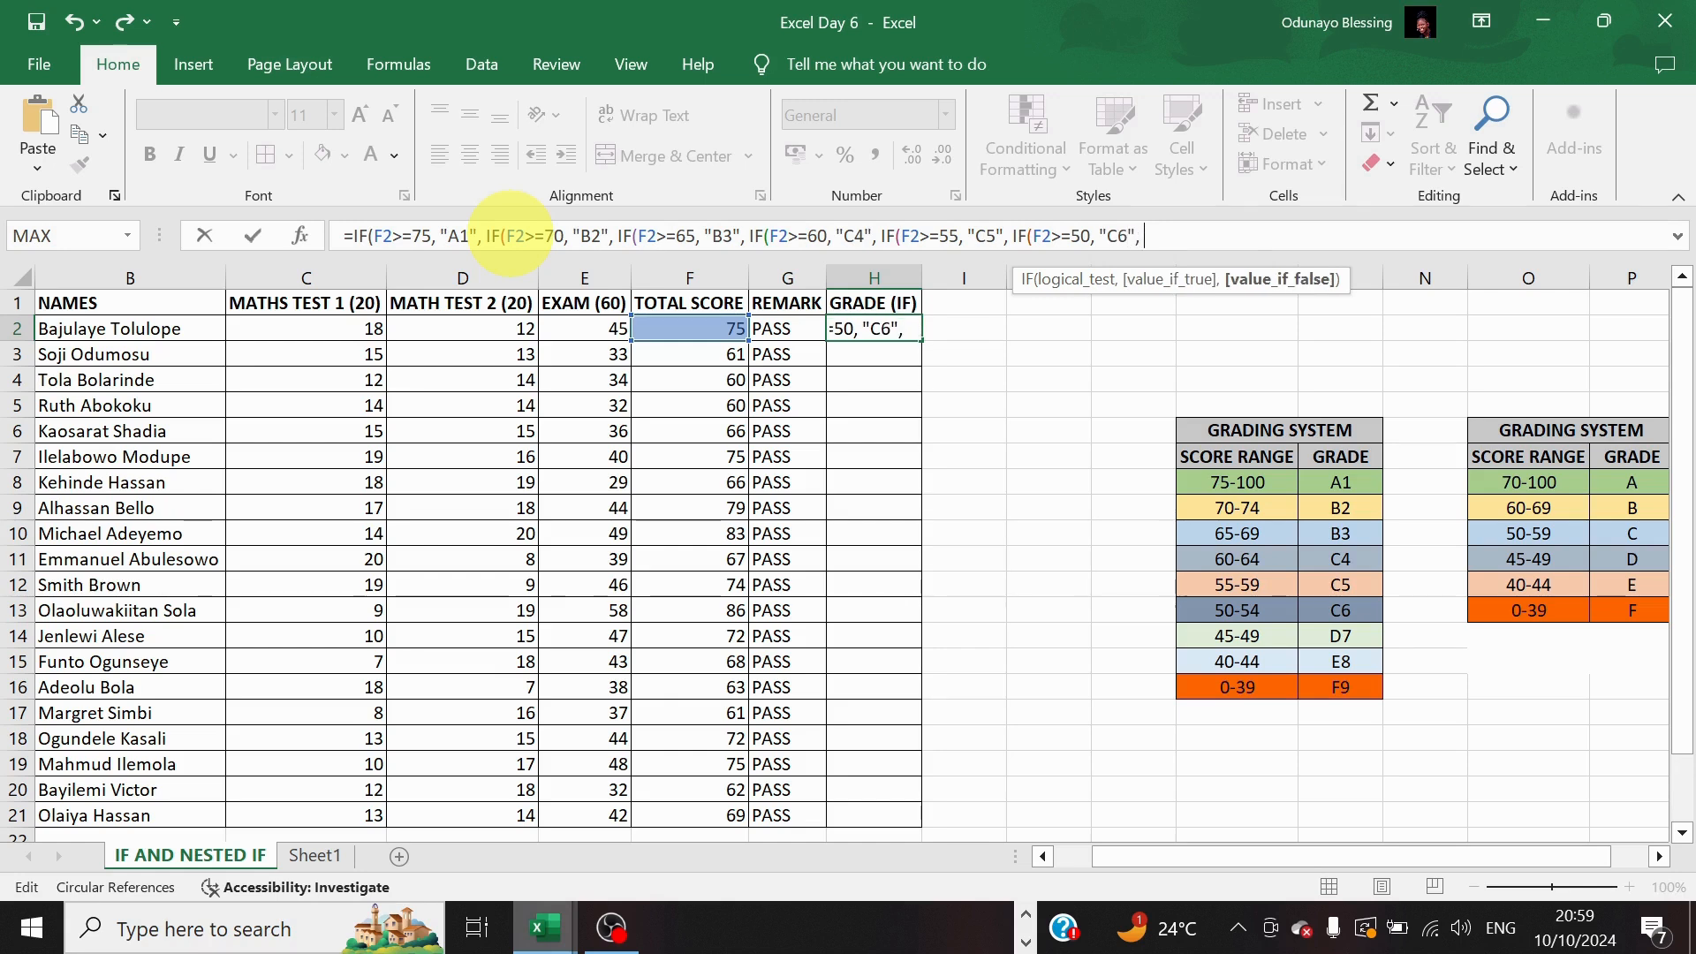
Append a seventh copy of the IF clause to the H2 formula and set its threshold to 45
type("IF(F2>=75, \"A1\",")
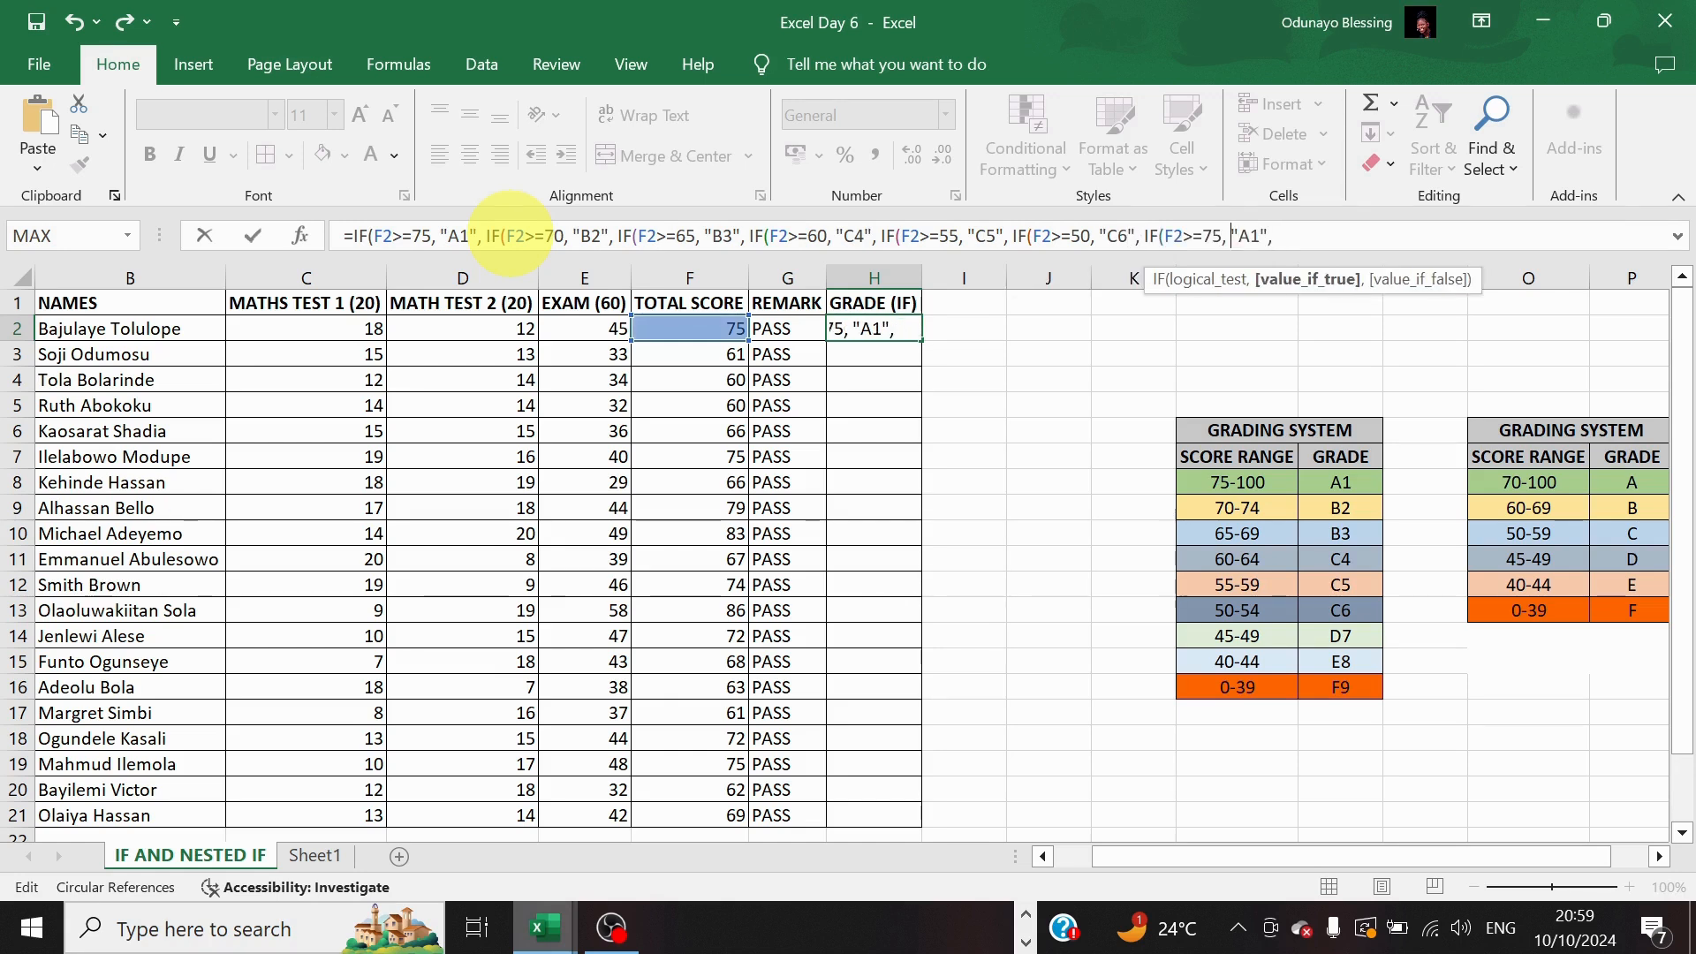
key("Left")
key("Left")
key("BackSpace")
key("BackSpace")
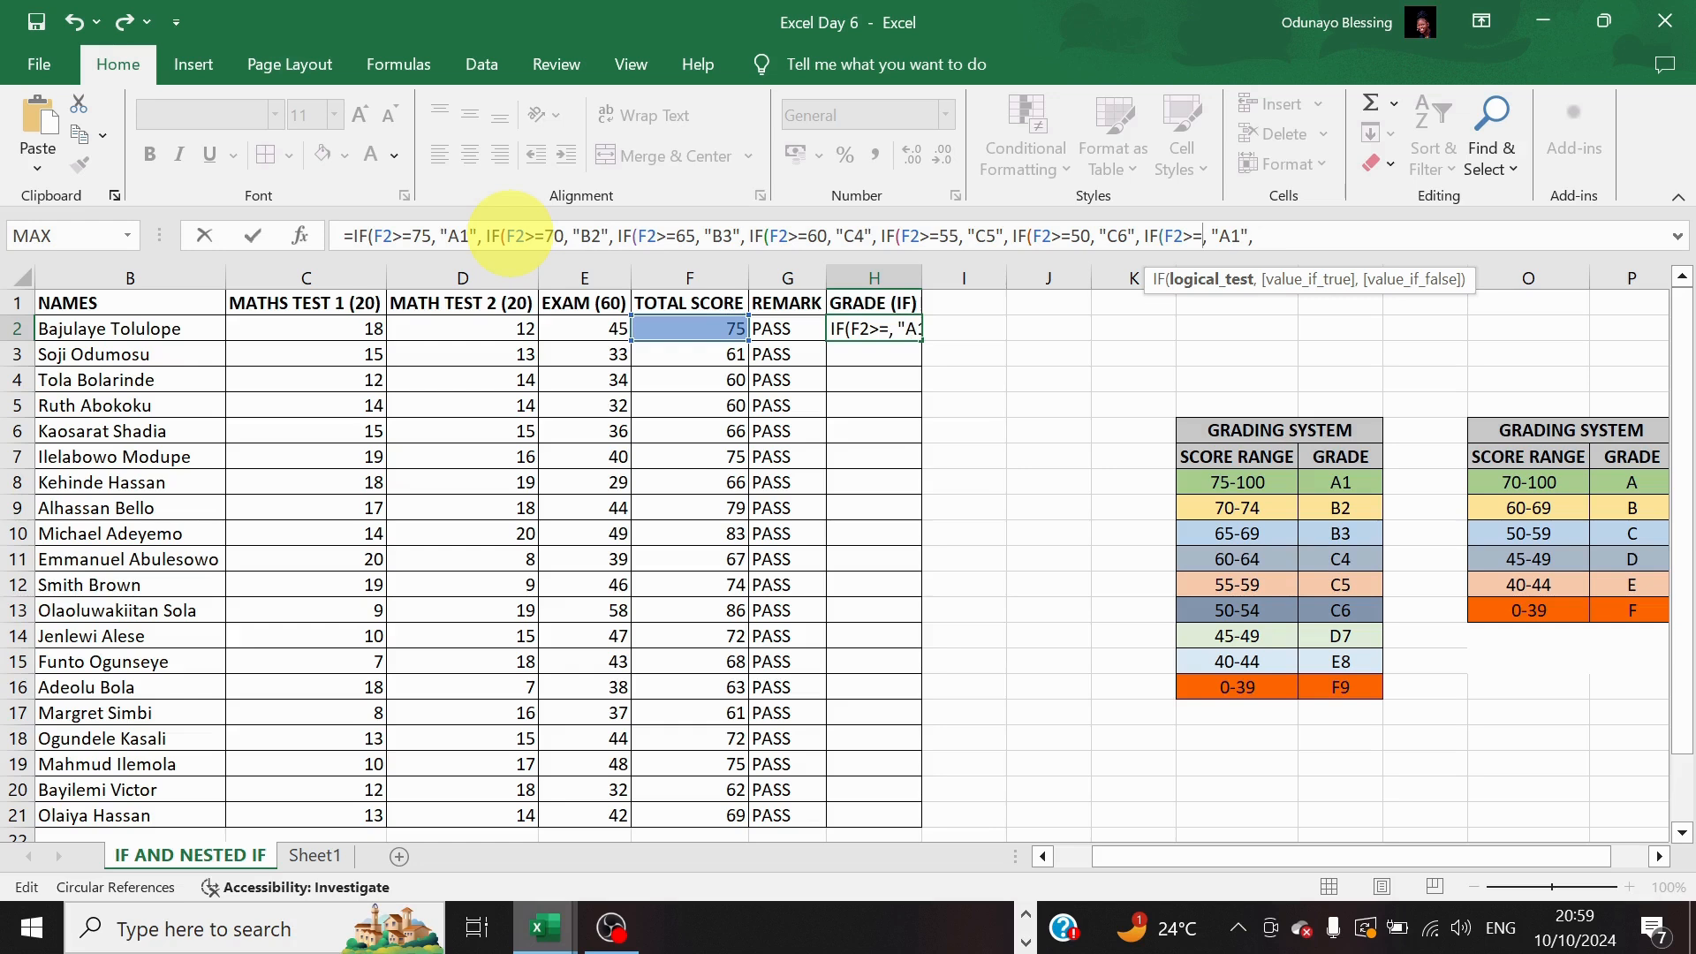
type("45")
key("End")
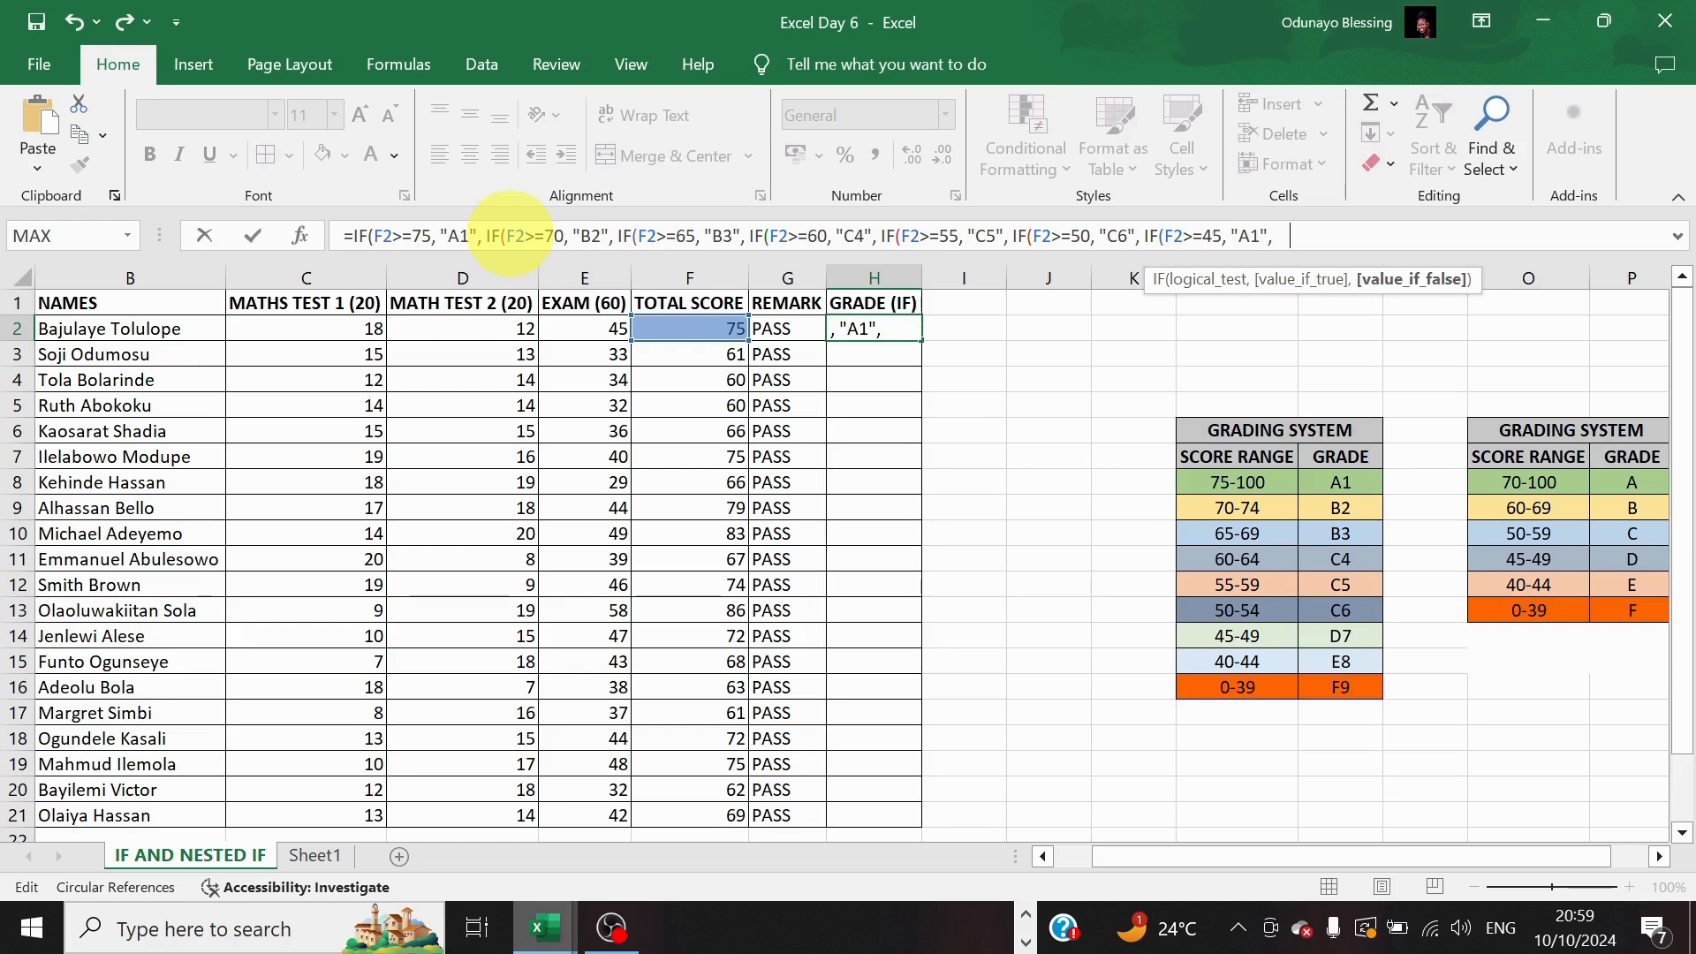
Set the grade returned by the seventh IF clause in the H2 formula to "D7"
key("Left")
key("Left")
key("BackSpace")
key("BackSpace")
type("D7")
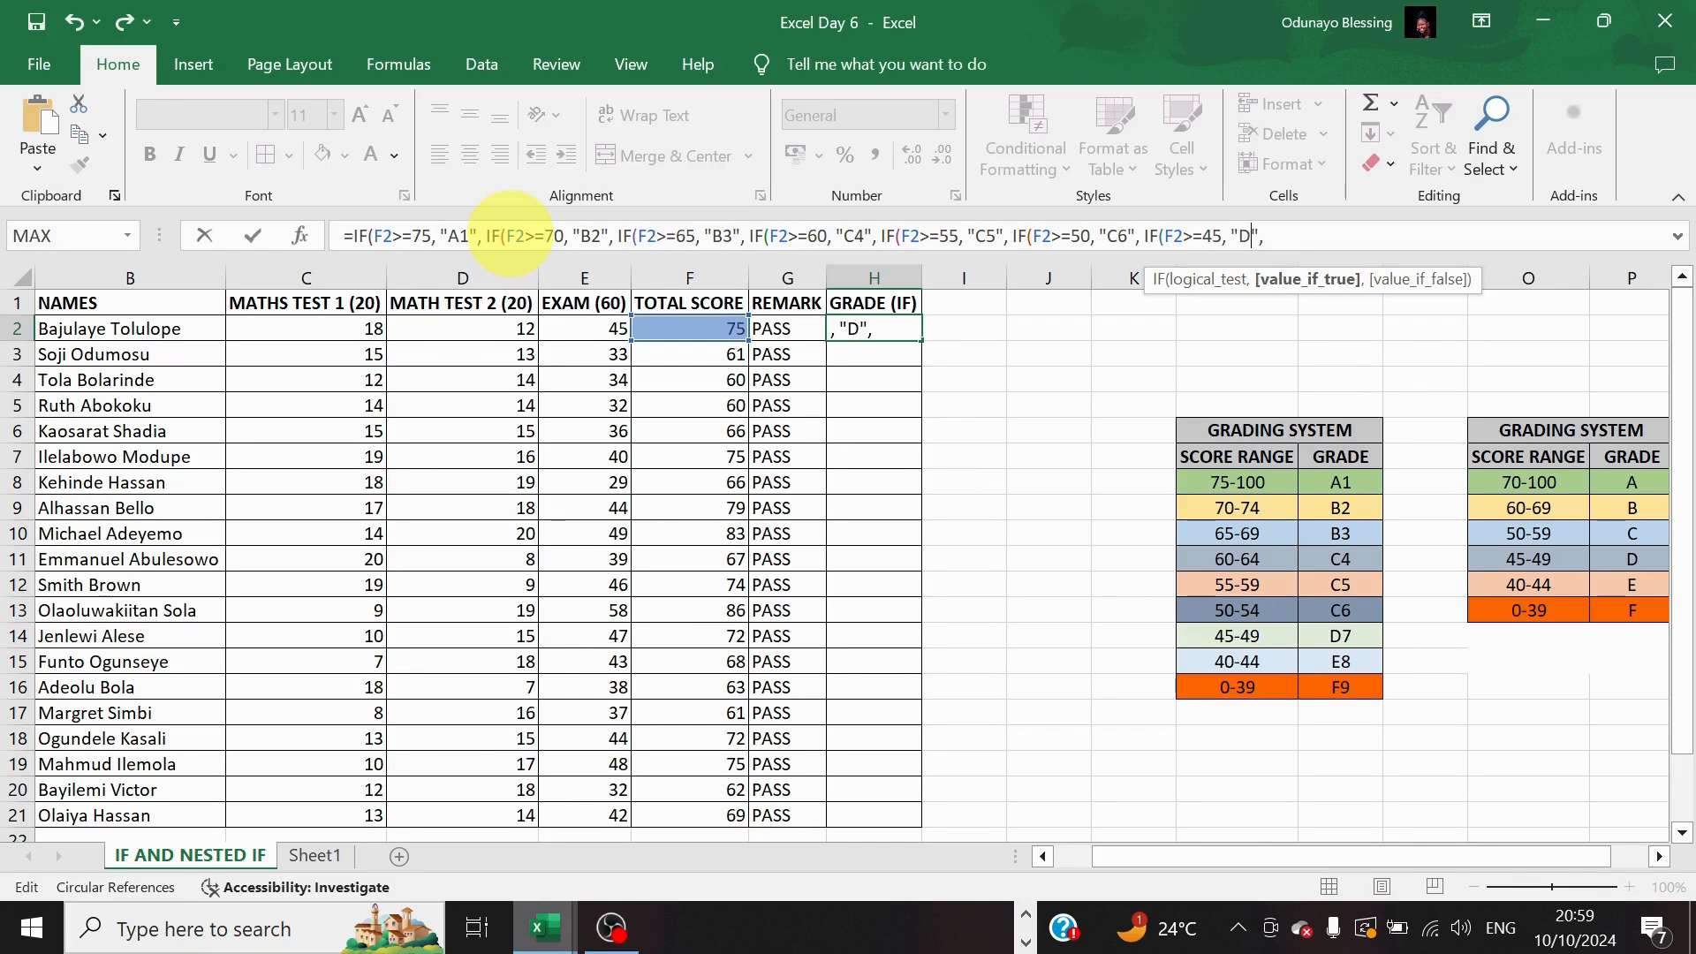
Append an eighth copy of the IF clause to the H2 formula and set its threshold to 40
key("End")
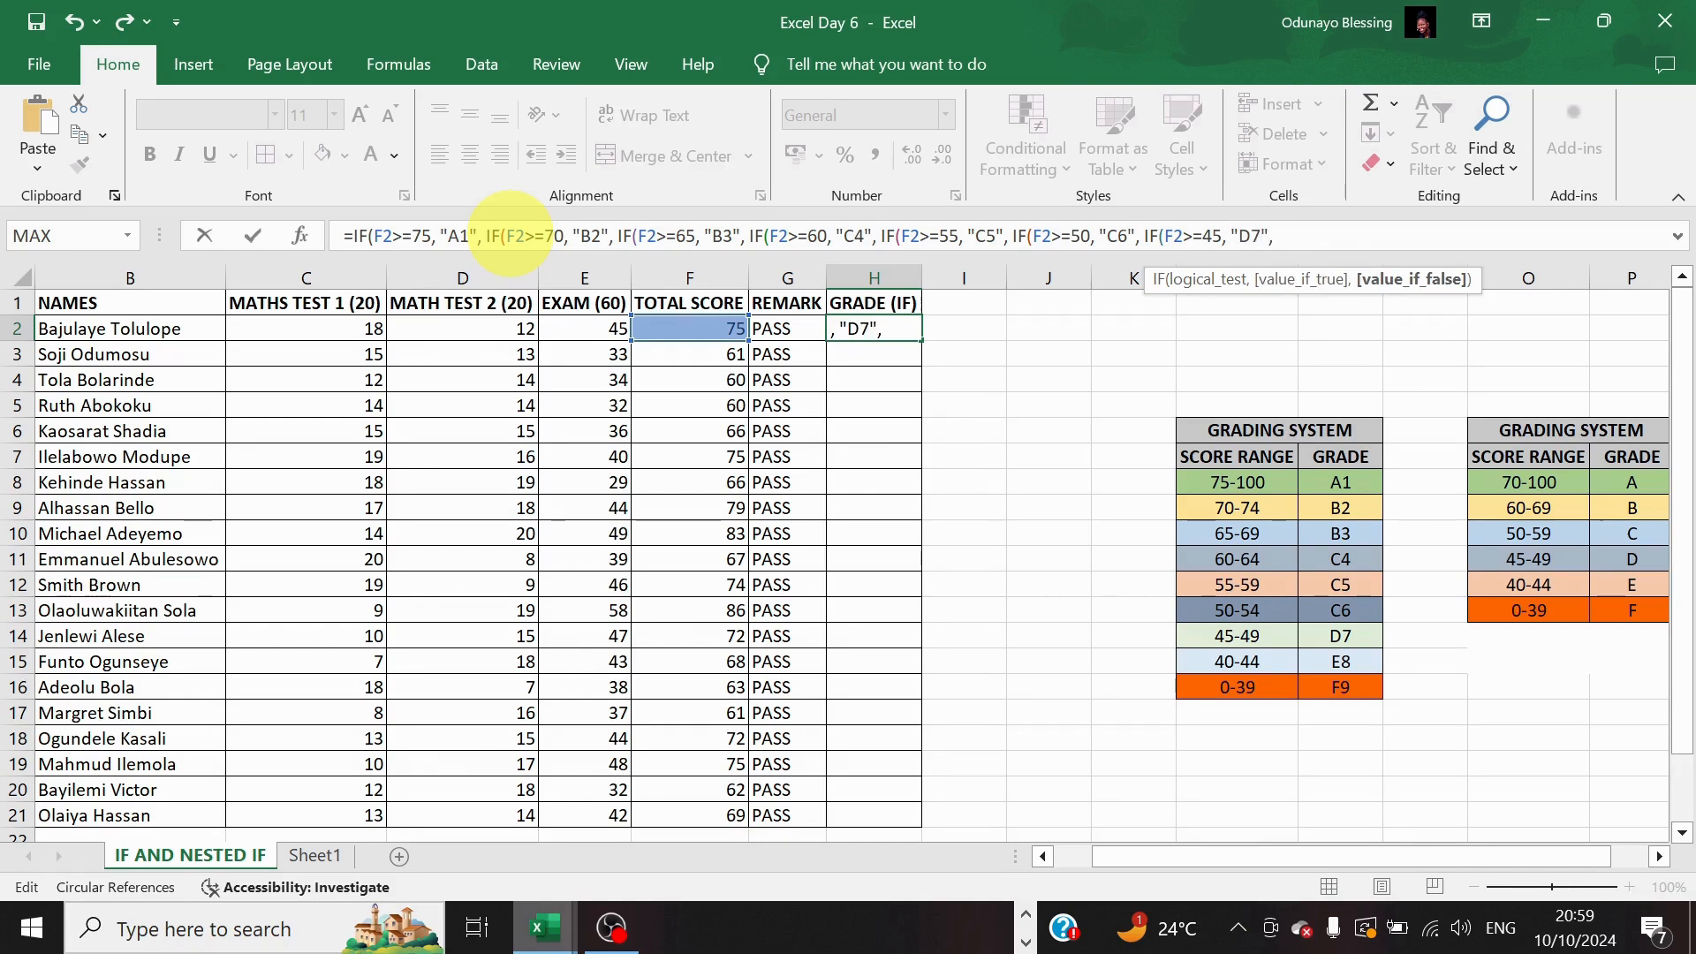
type("IF(F2>=75, \"A1\",")
key("Left")
key("Left")
key("Left")
key("Left")
key("Left")
key("Left")
key("Left")
key("Left")
key("Left")
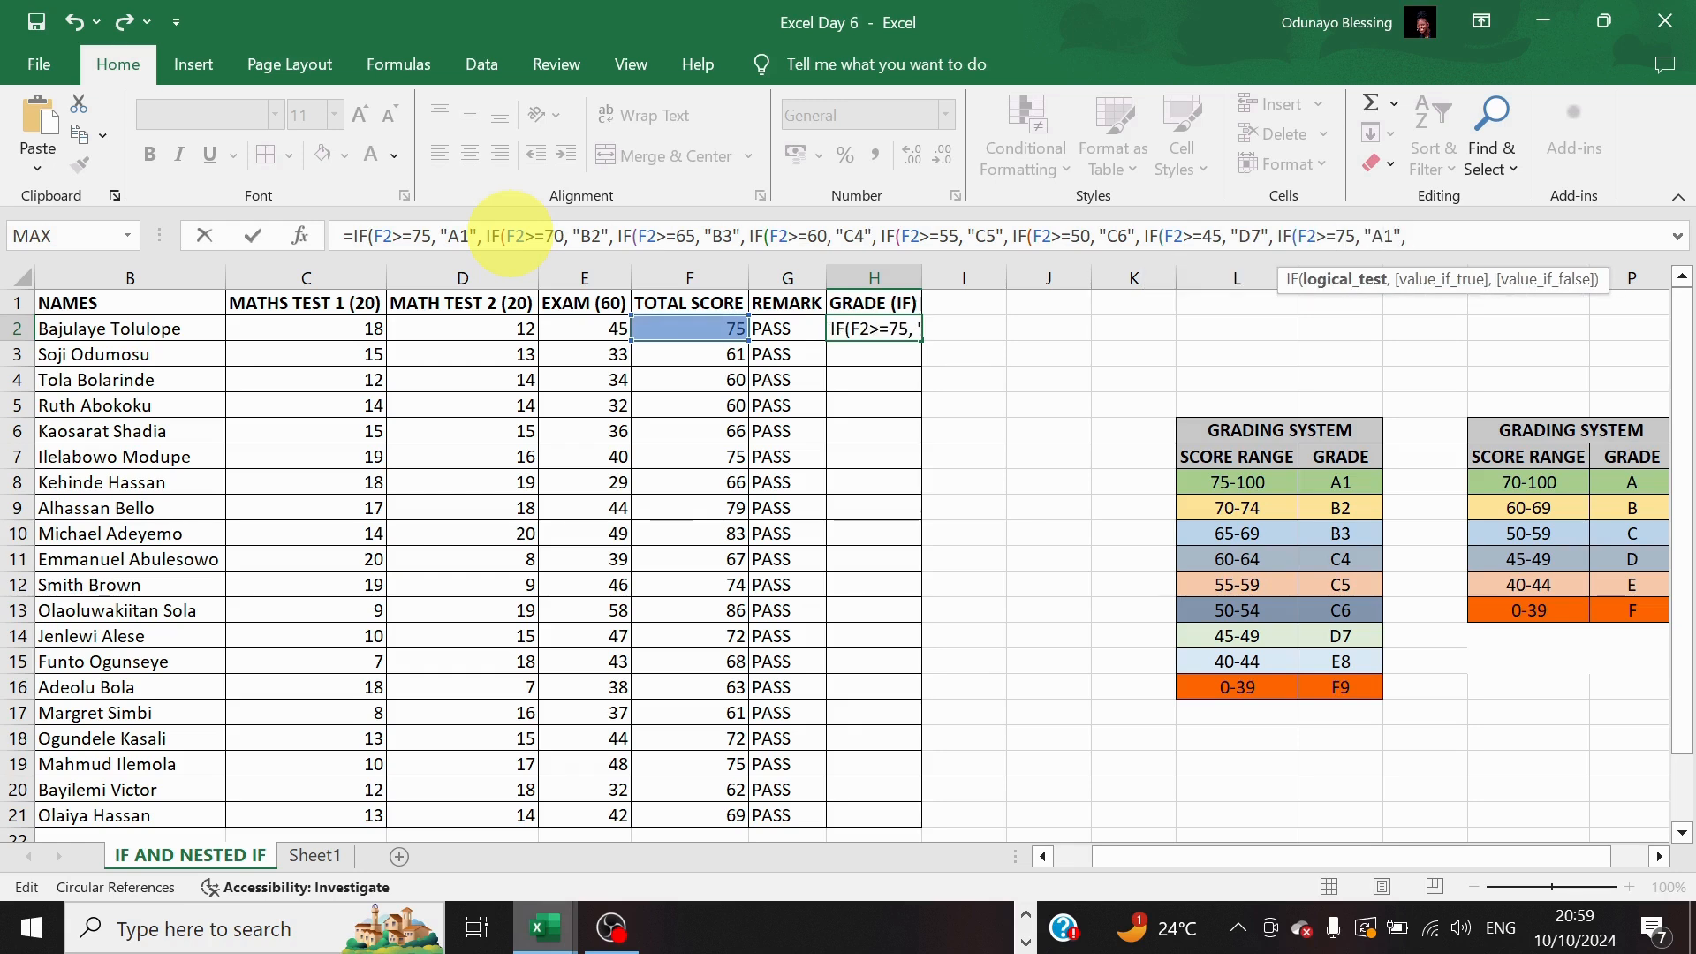
key("Delete")
key("Delete")
type("40")
Set the grade returned by the eighth IF clause in the H2 formula to "E8"
key("Right")
key("Right")
key("Delete")
key("Delete")
type("E8")
key("Right")
key("Right")
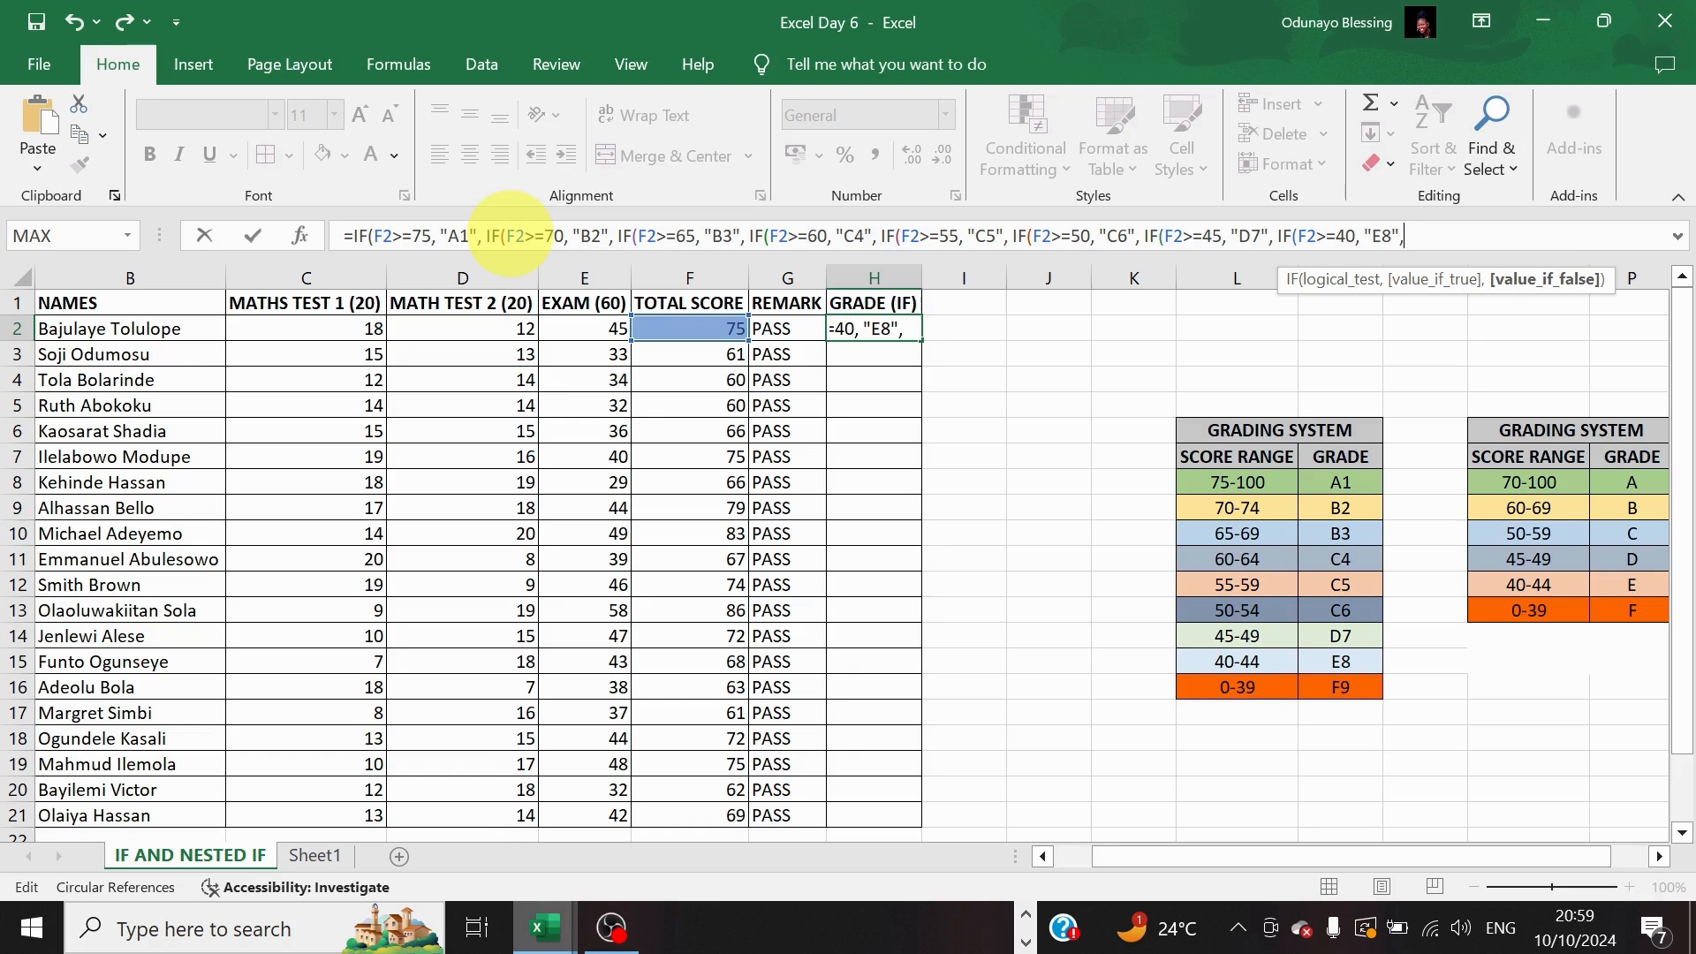
Finish the H2 formula with "F9" as the final false value, close all eight nested IFs and commit it
type("\", \"F9")
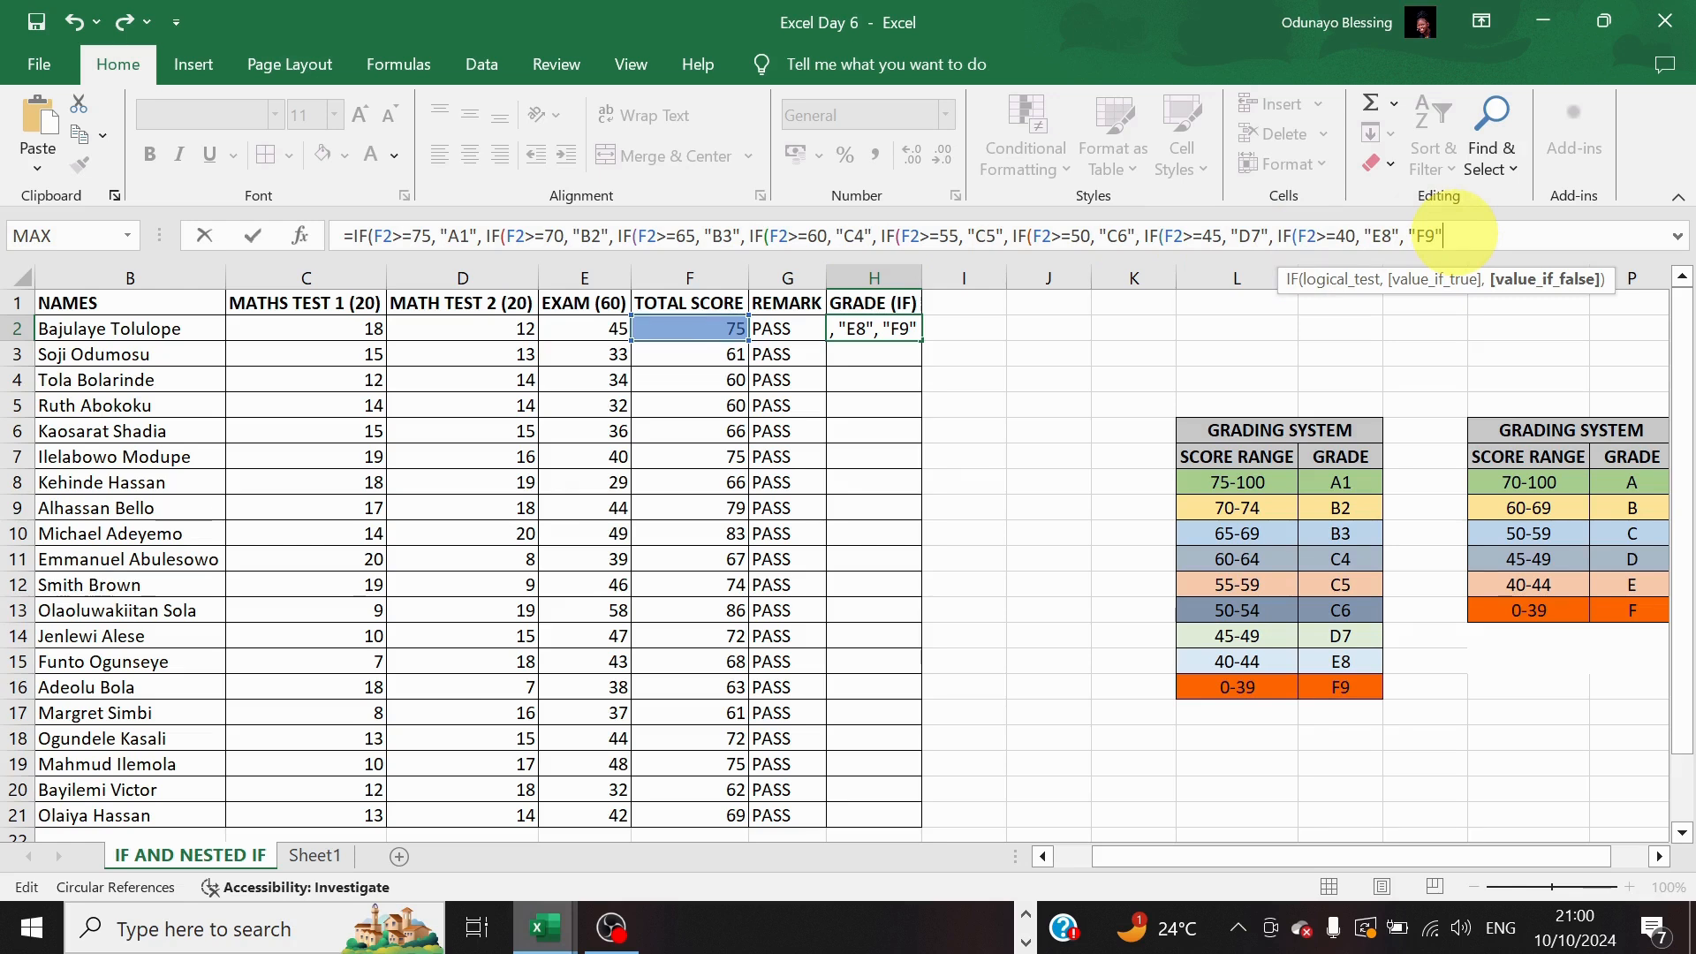
left_click(1450, 235)
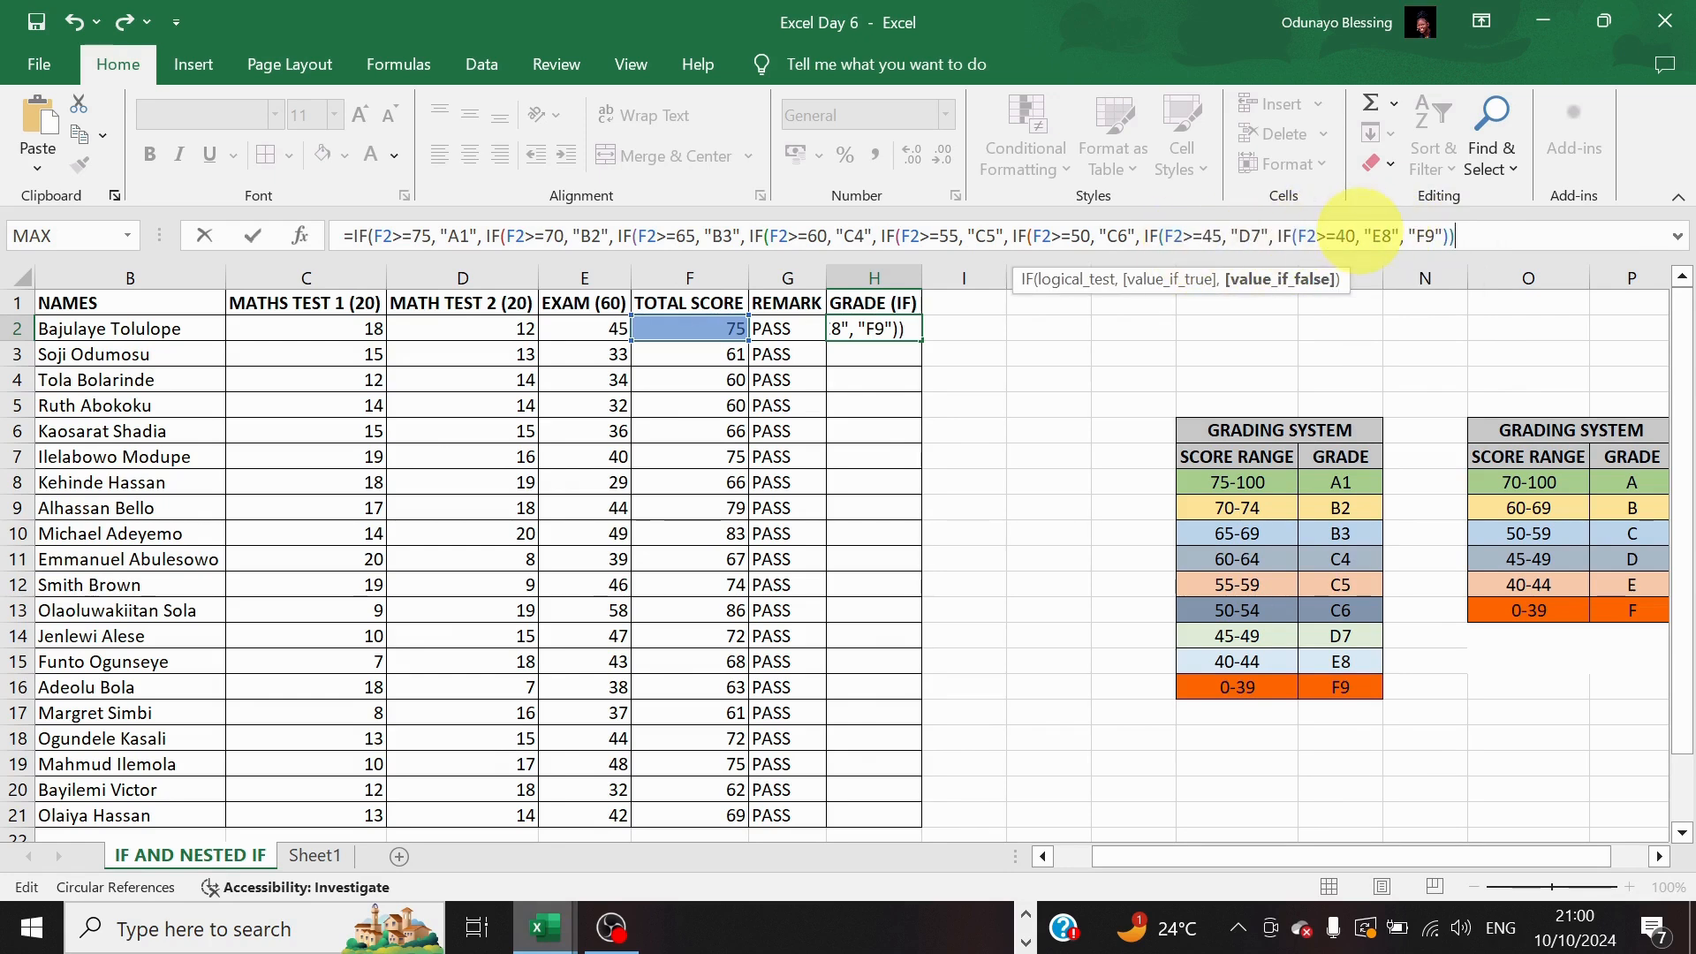
type(")")
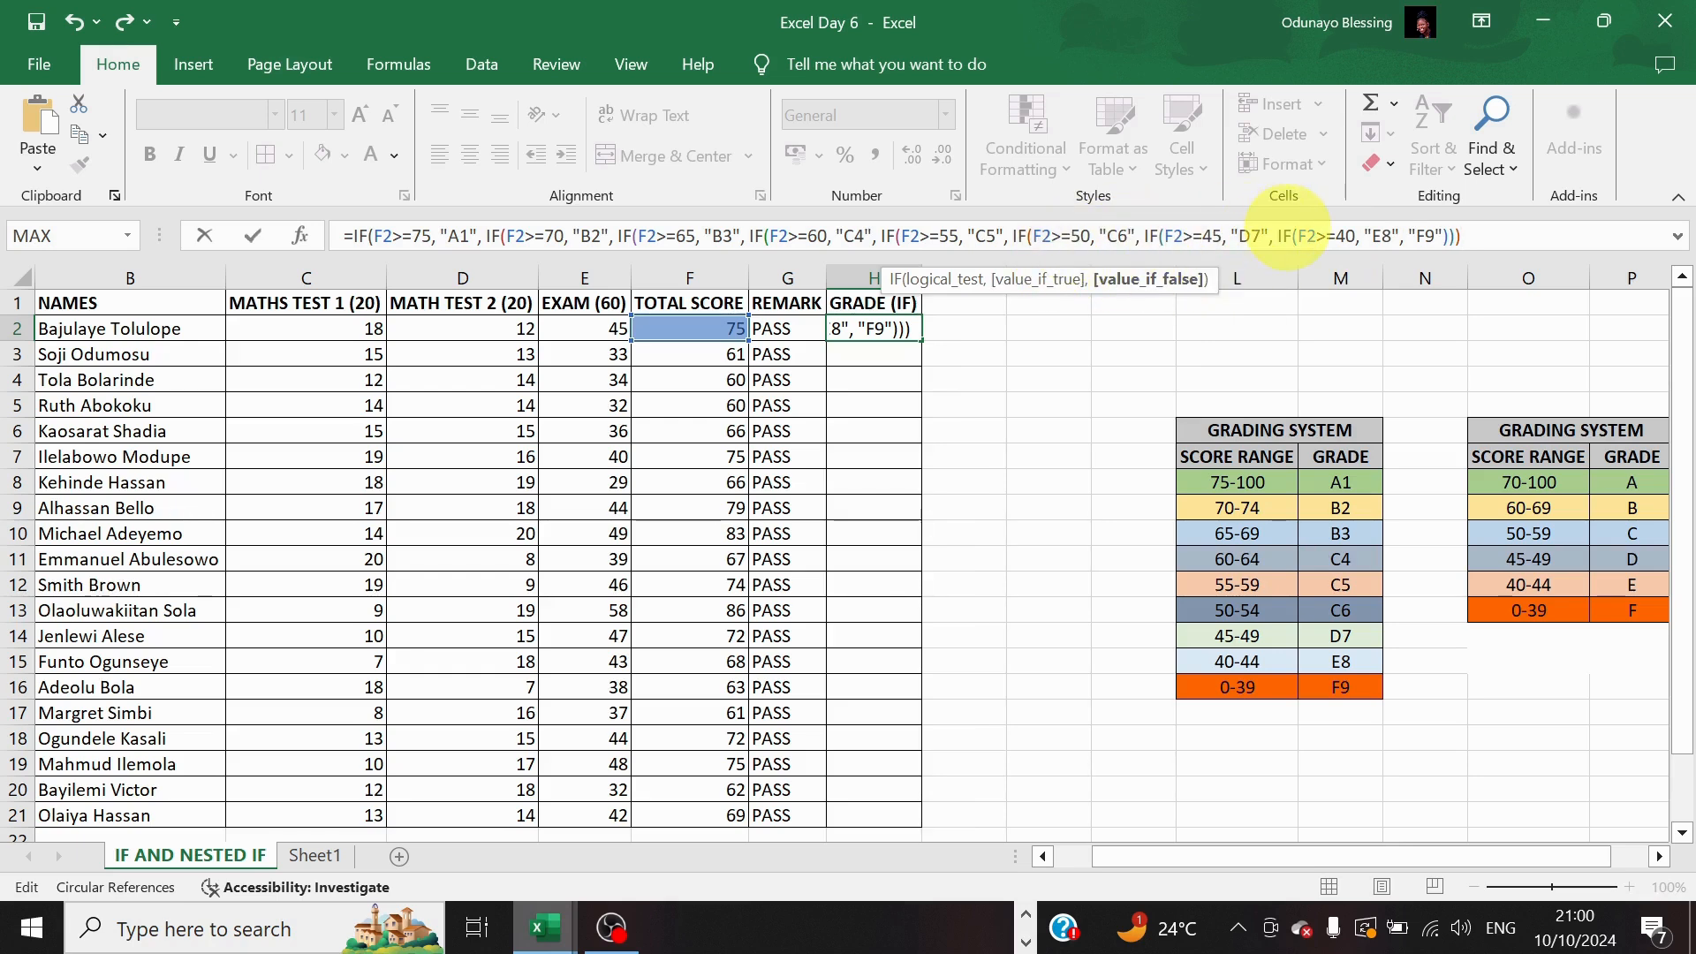
type(")")
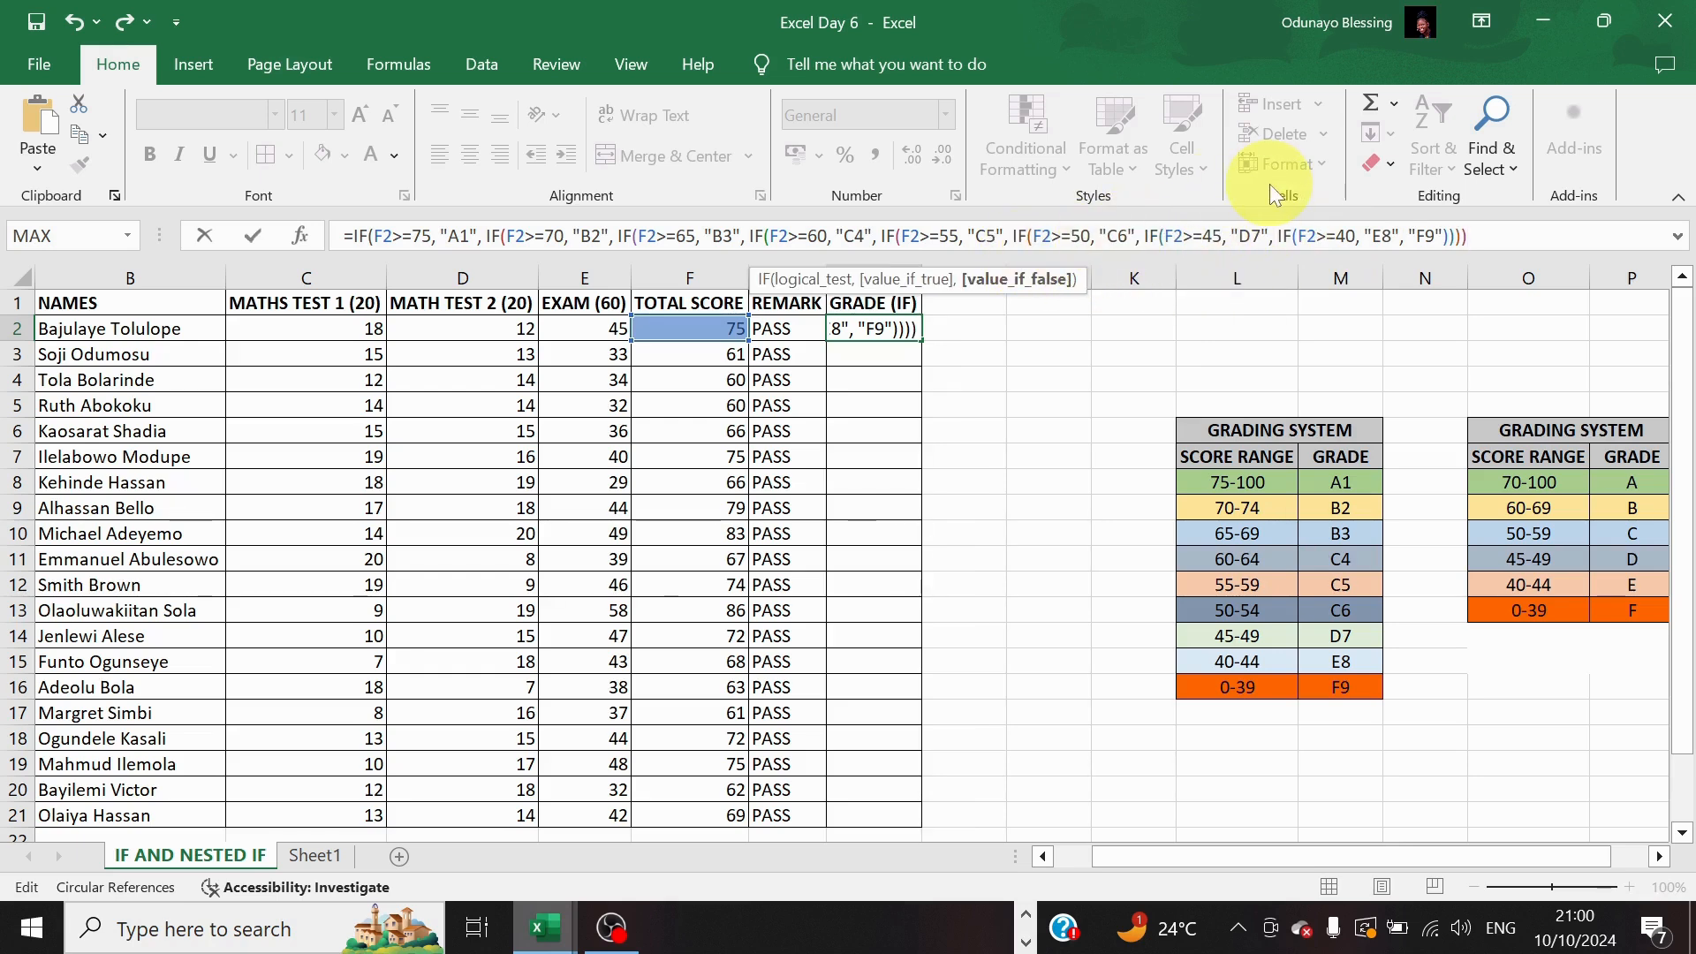
type(")")
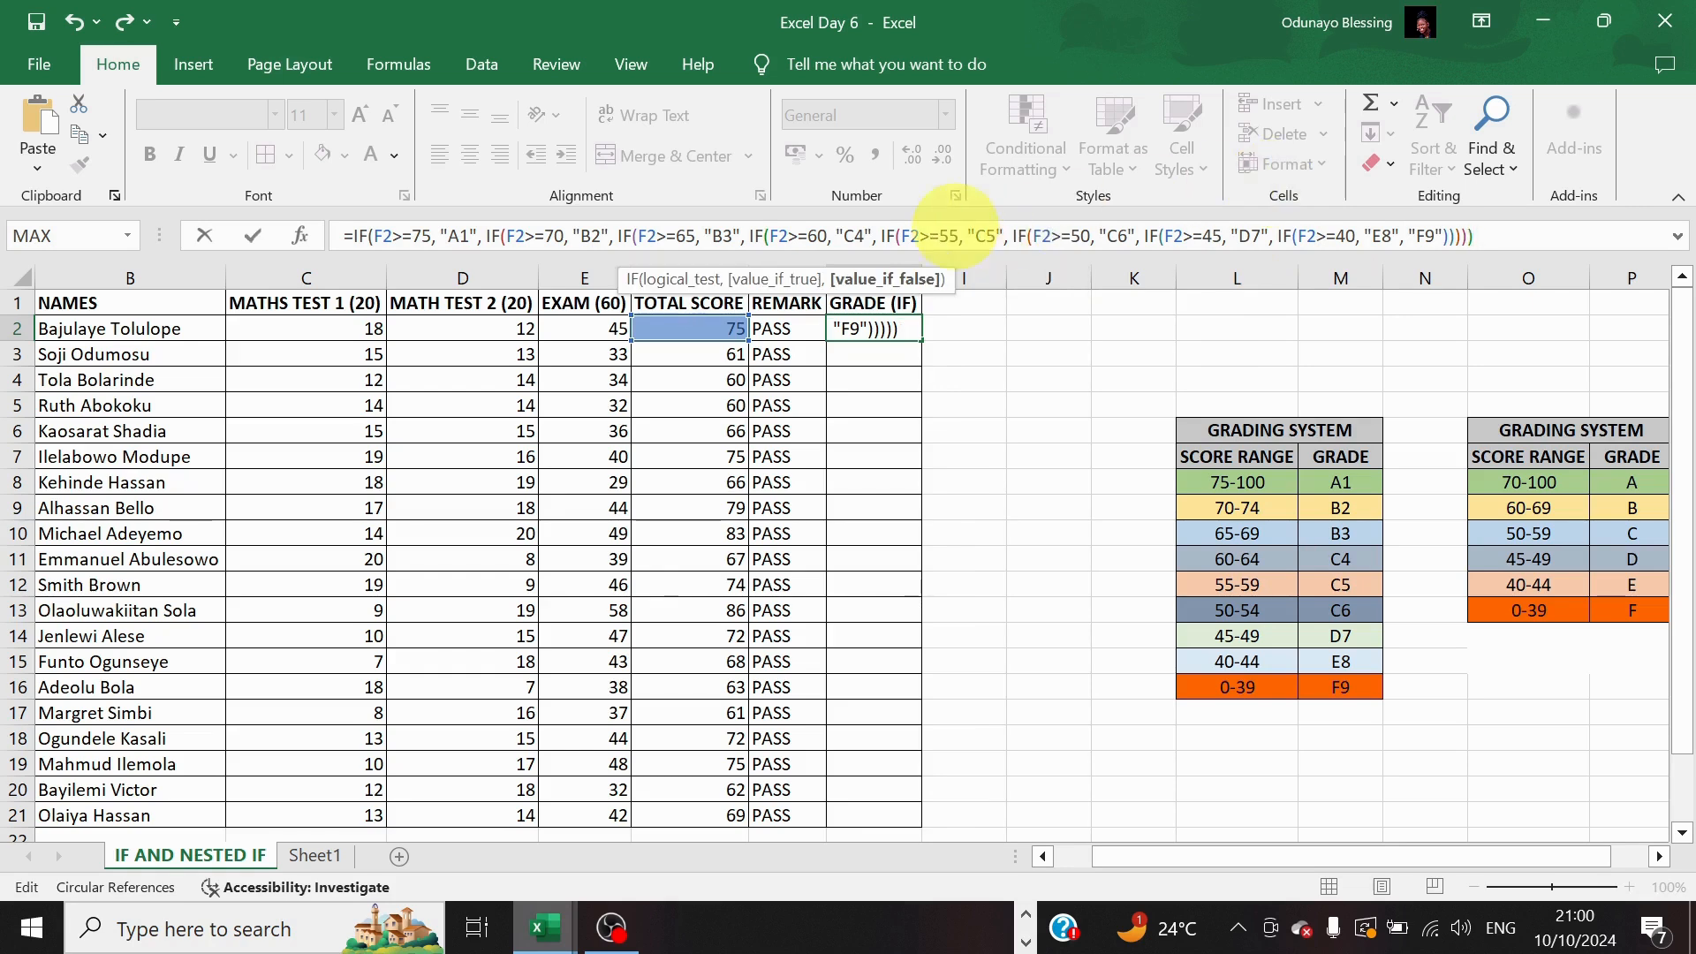
type(")")
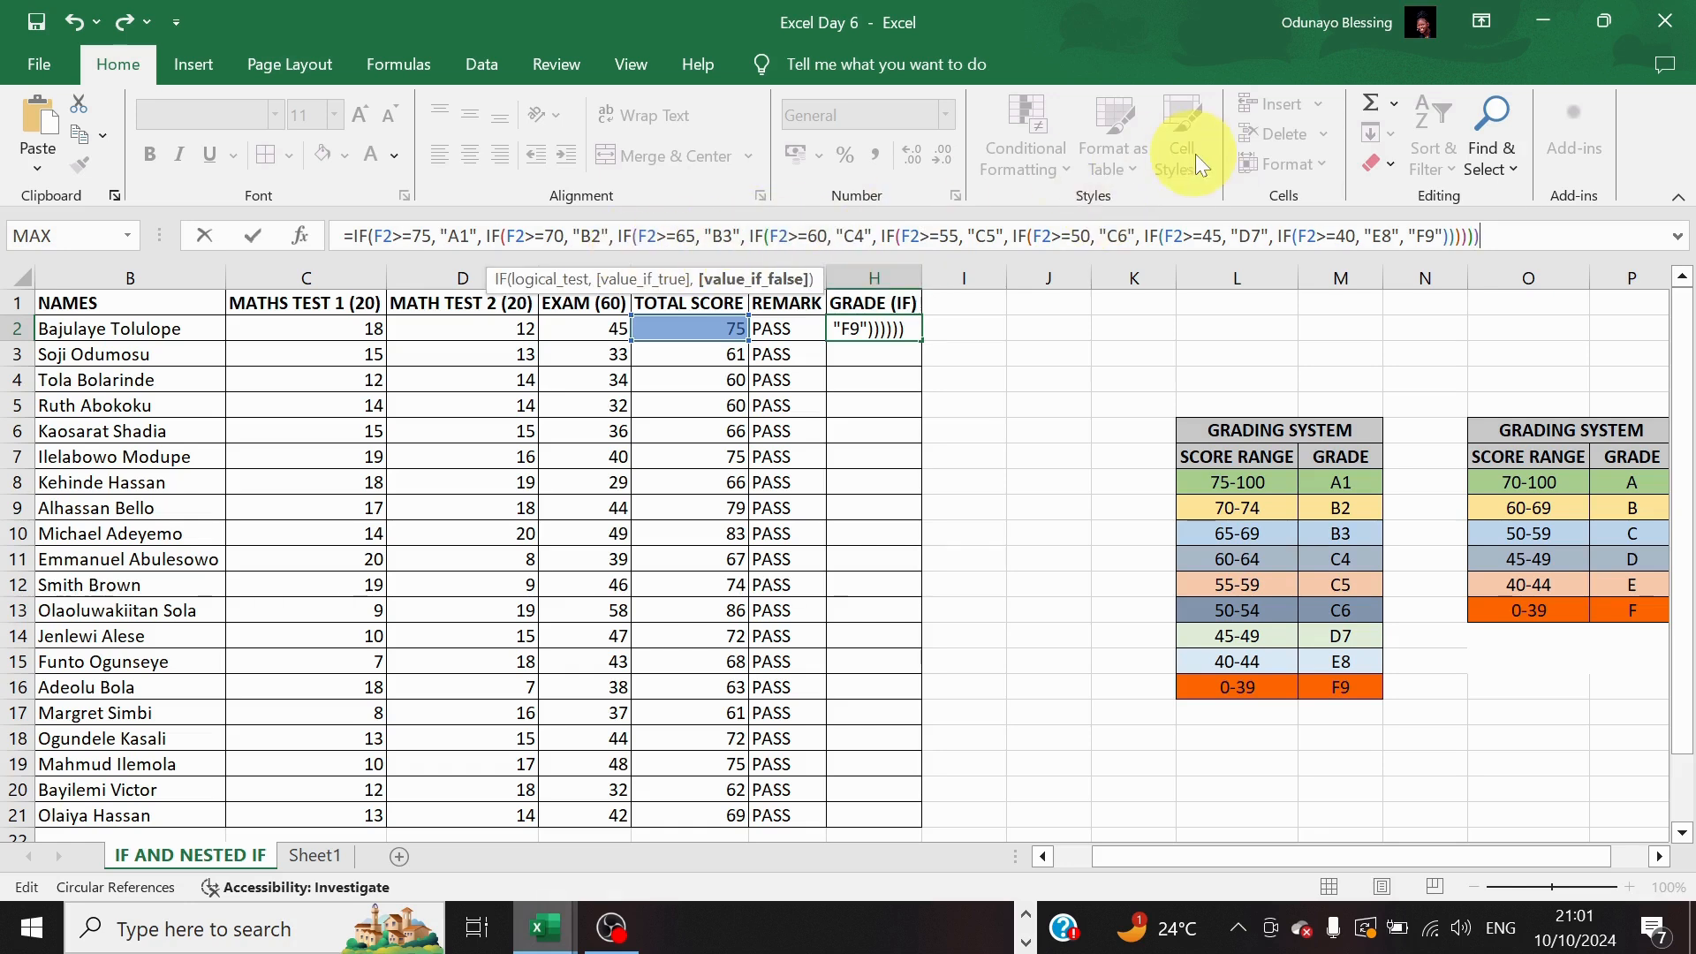
type(")")
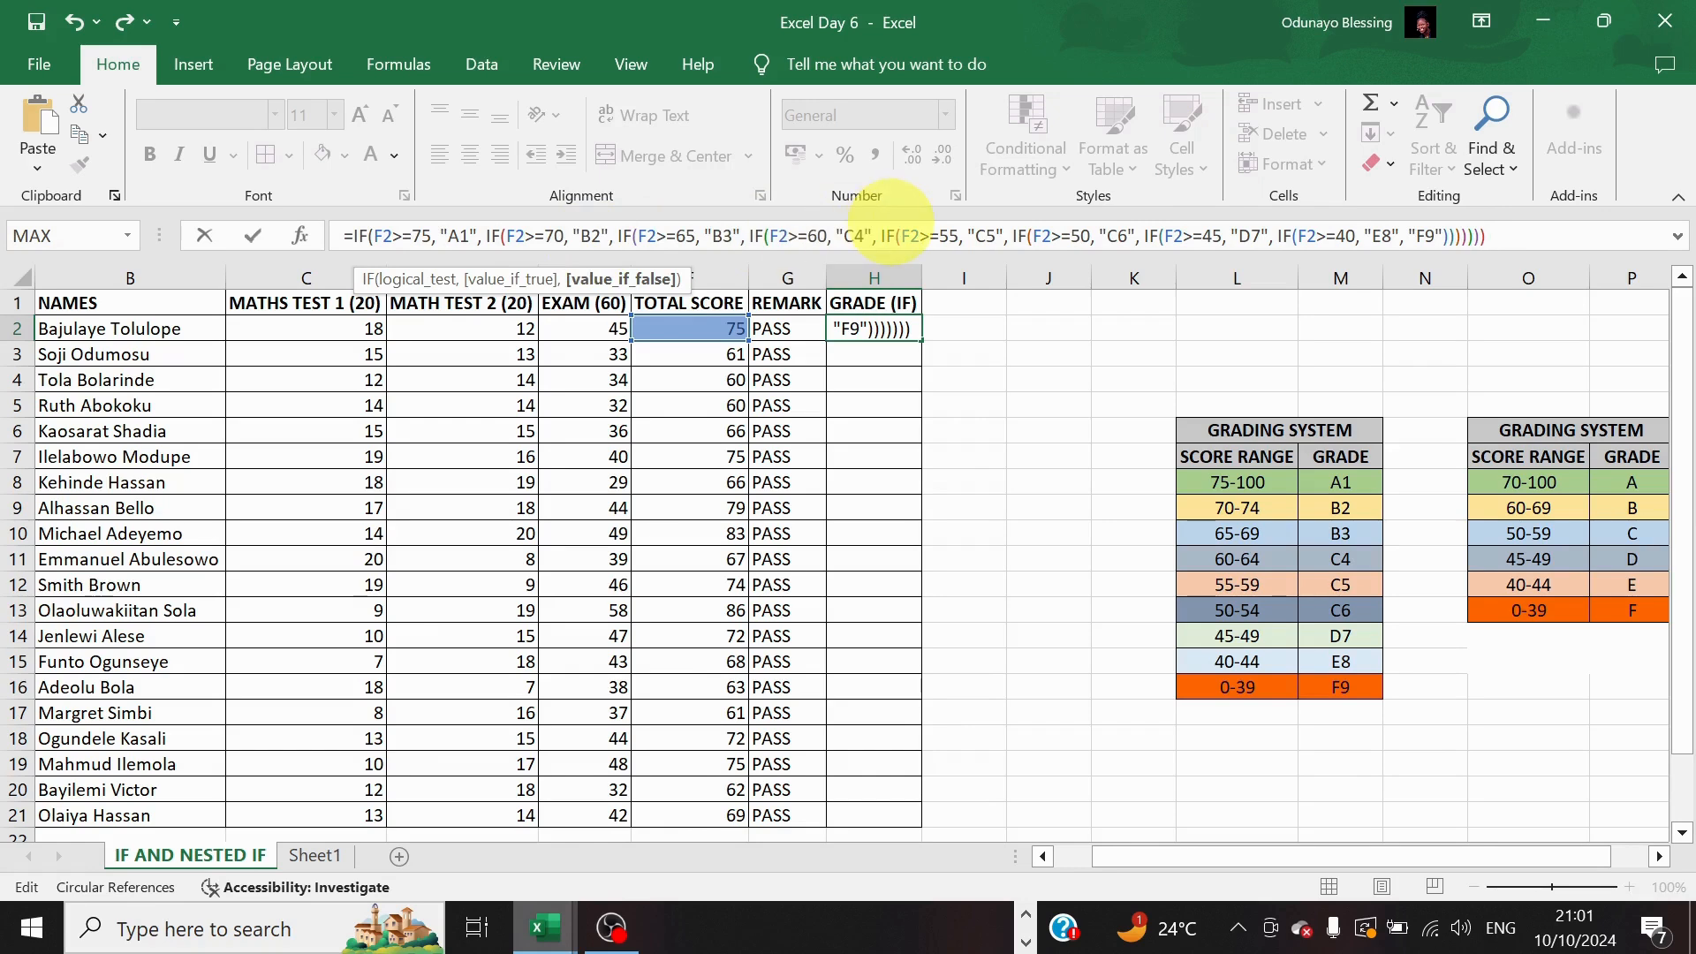
type(")")
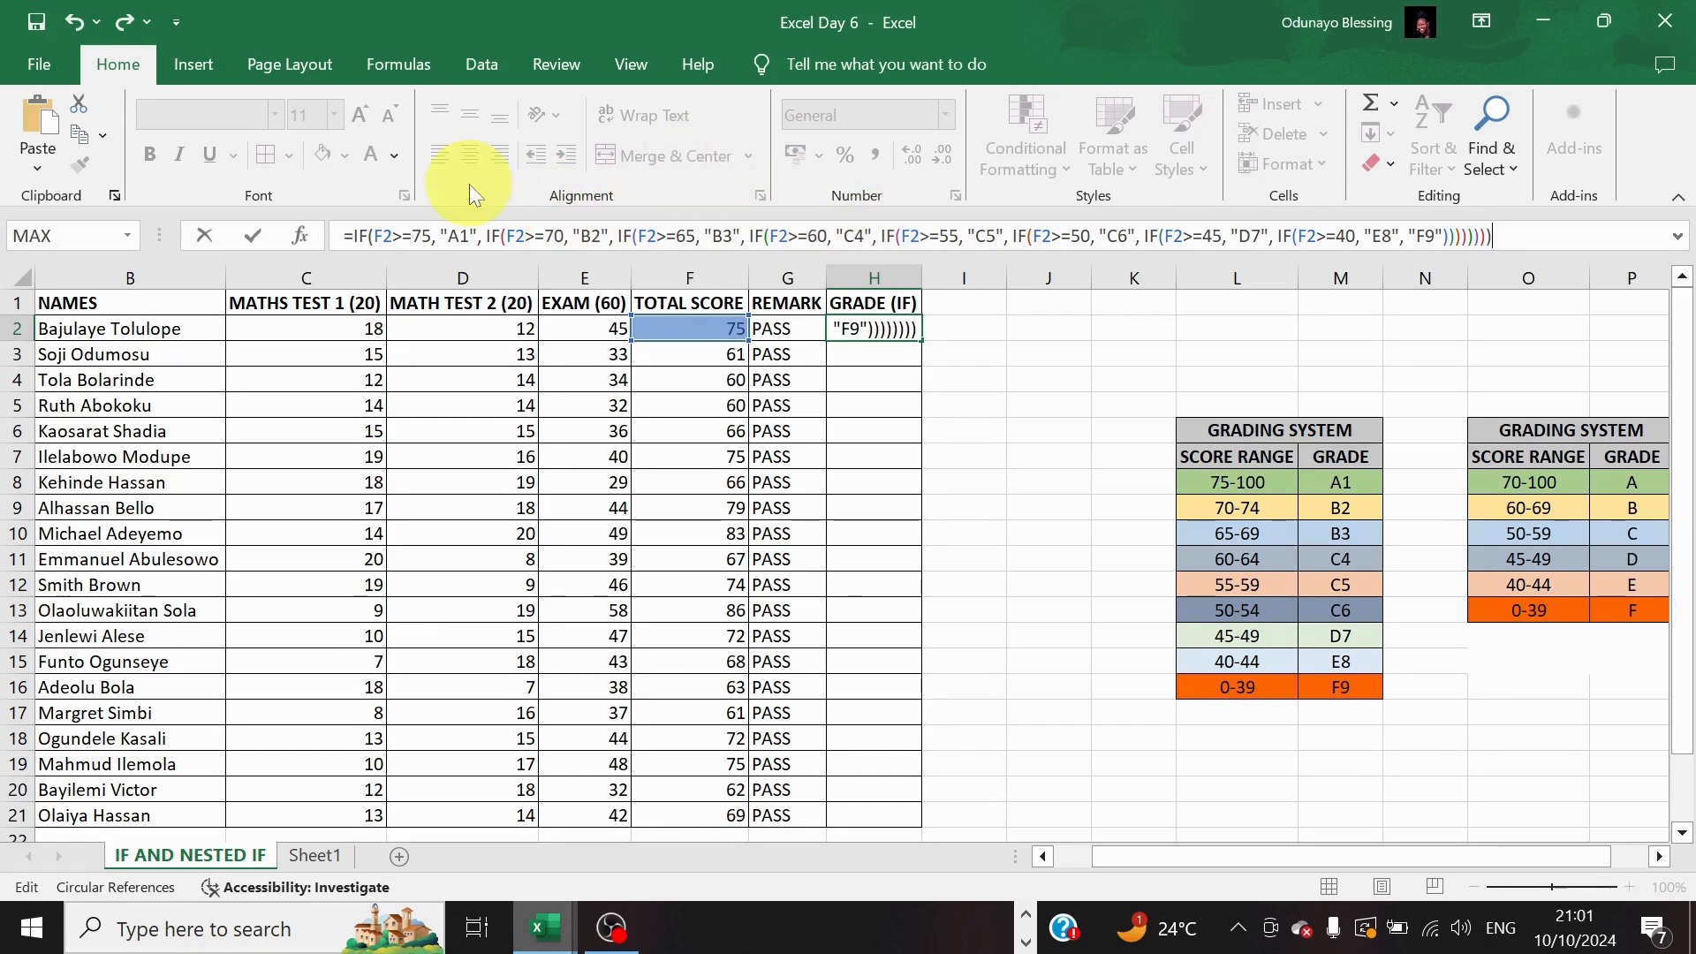
key("Return")
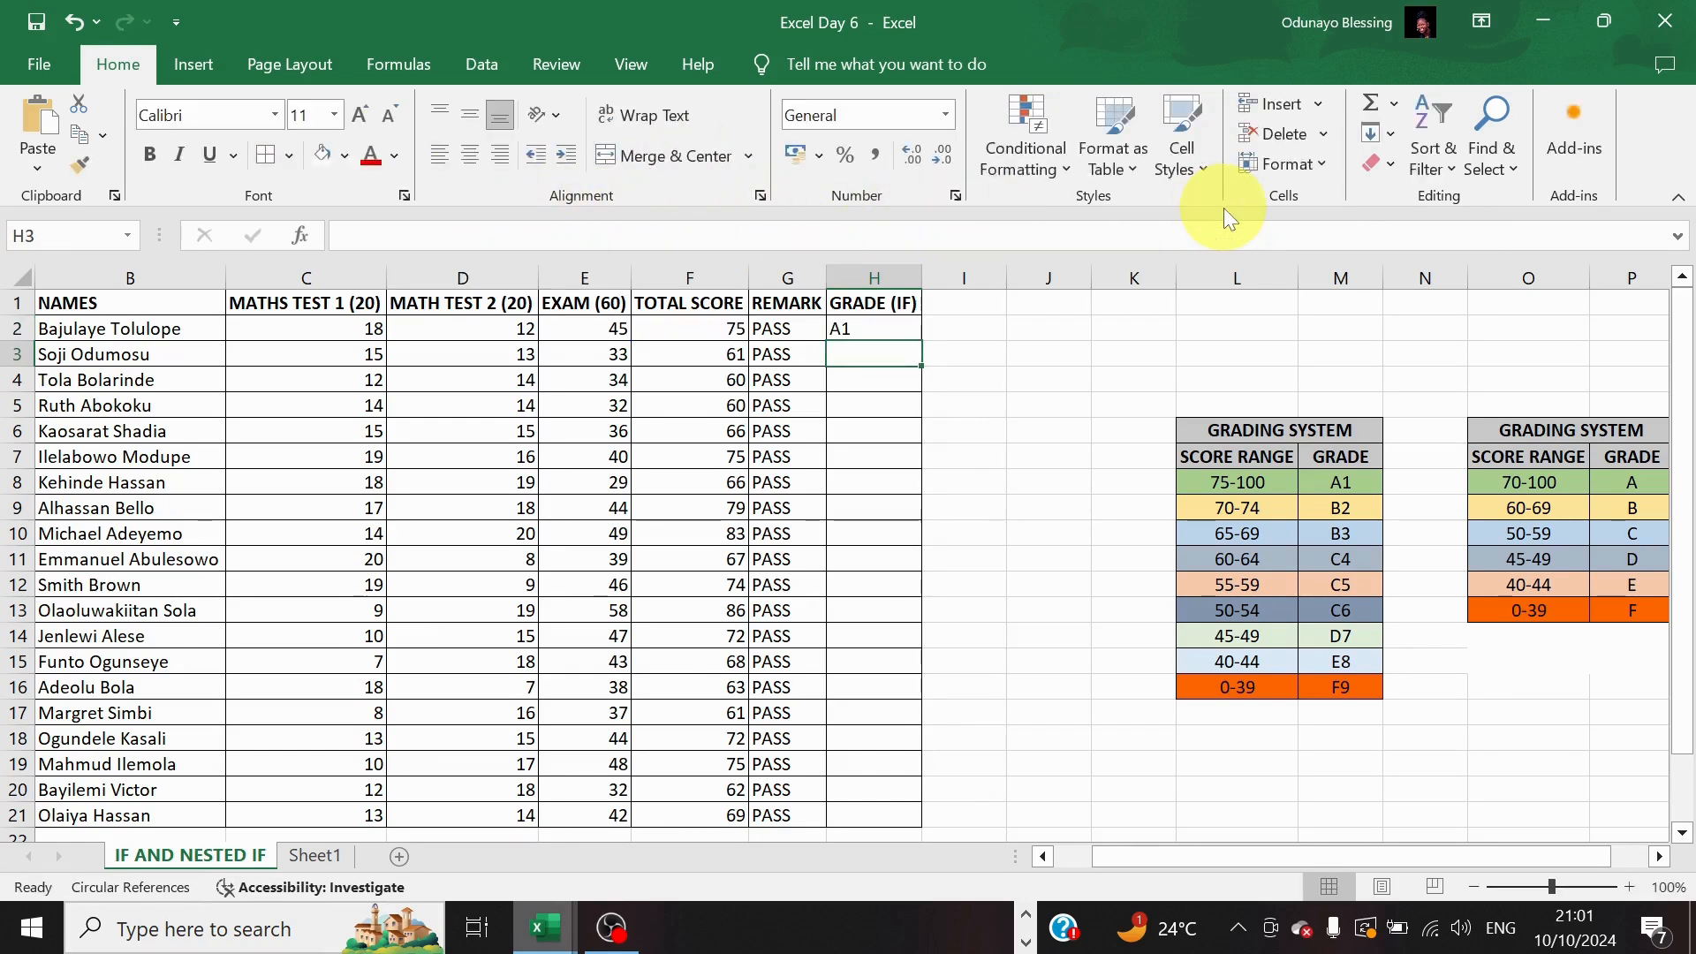
Fill the H2 grade formula down the GRADE (IF) column through H21
left_click(864, 323)
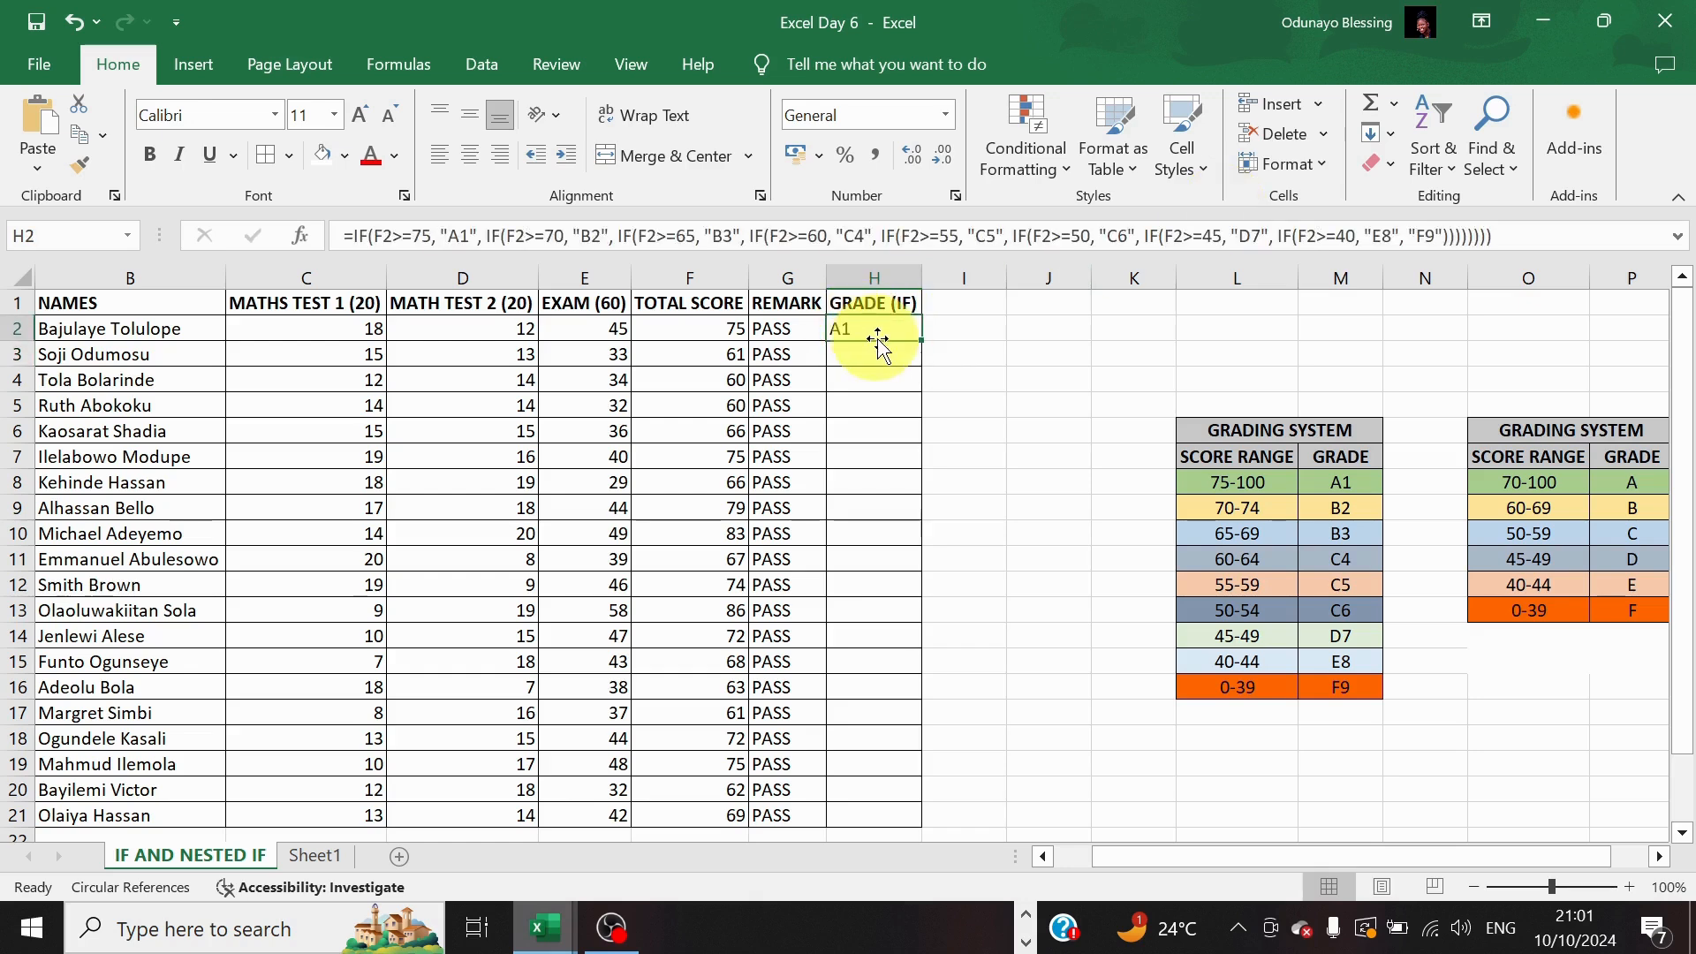
double_click(923, 341)
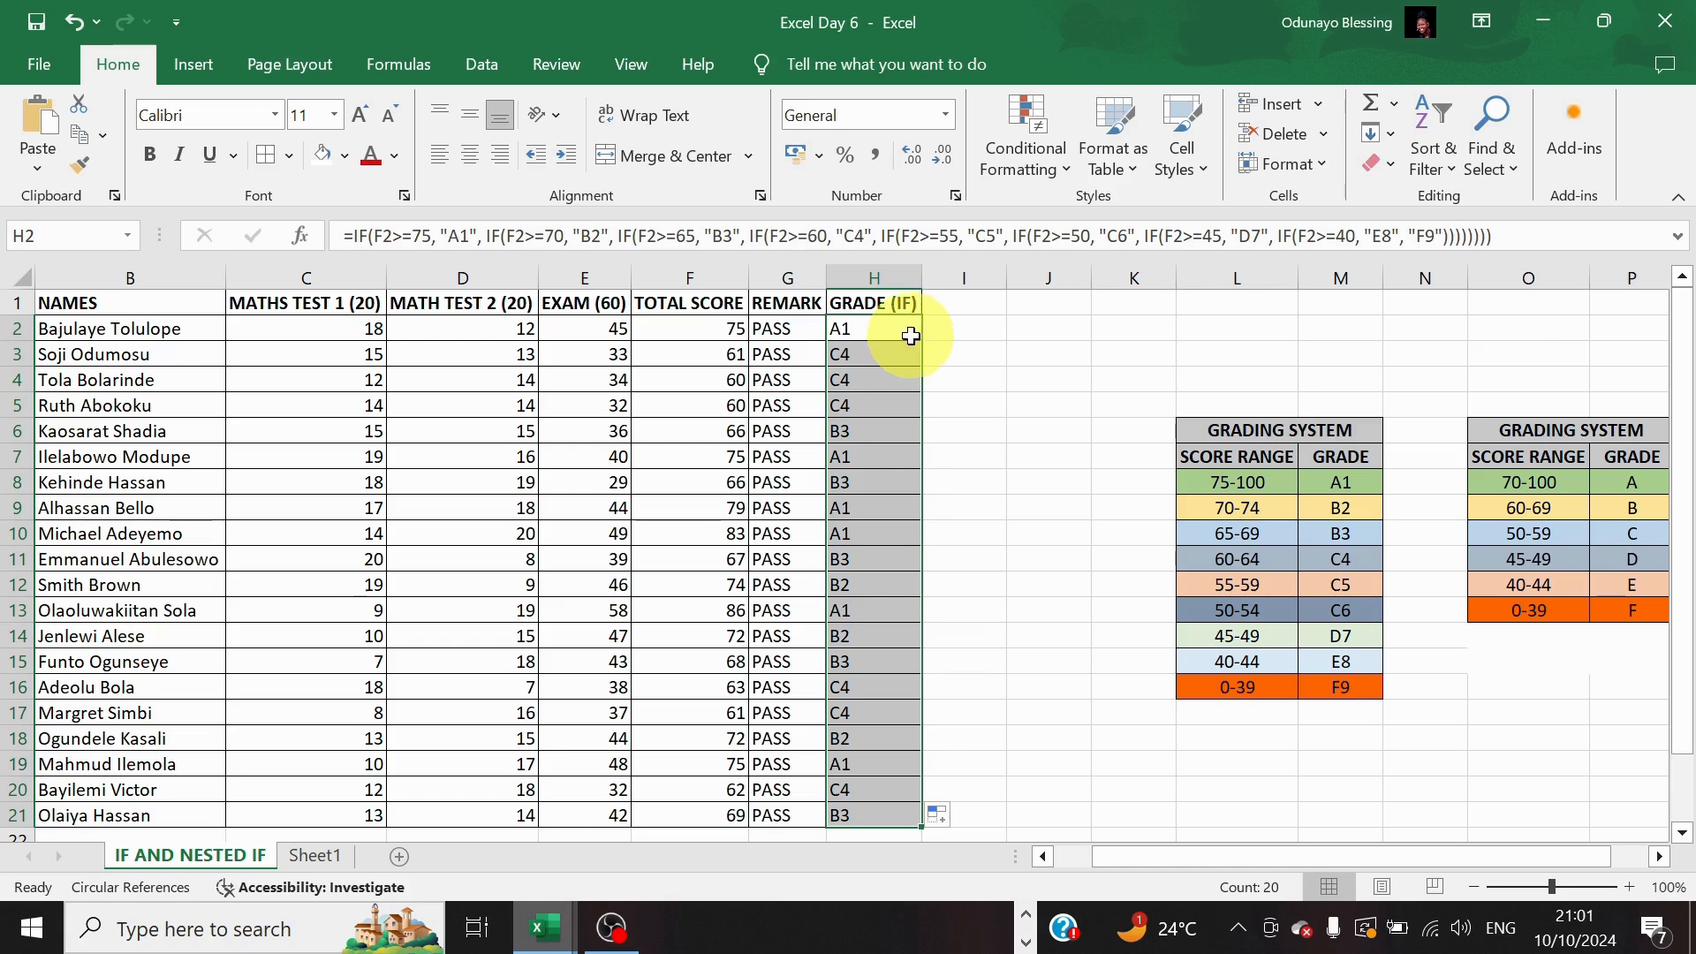
Clear all grade formulas from H2:H21 in the GRADE (IF) column
left_click_drag(891, 331, 858, 815)
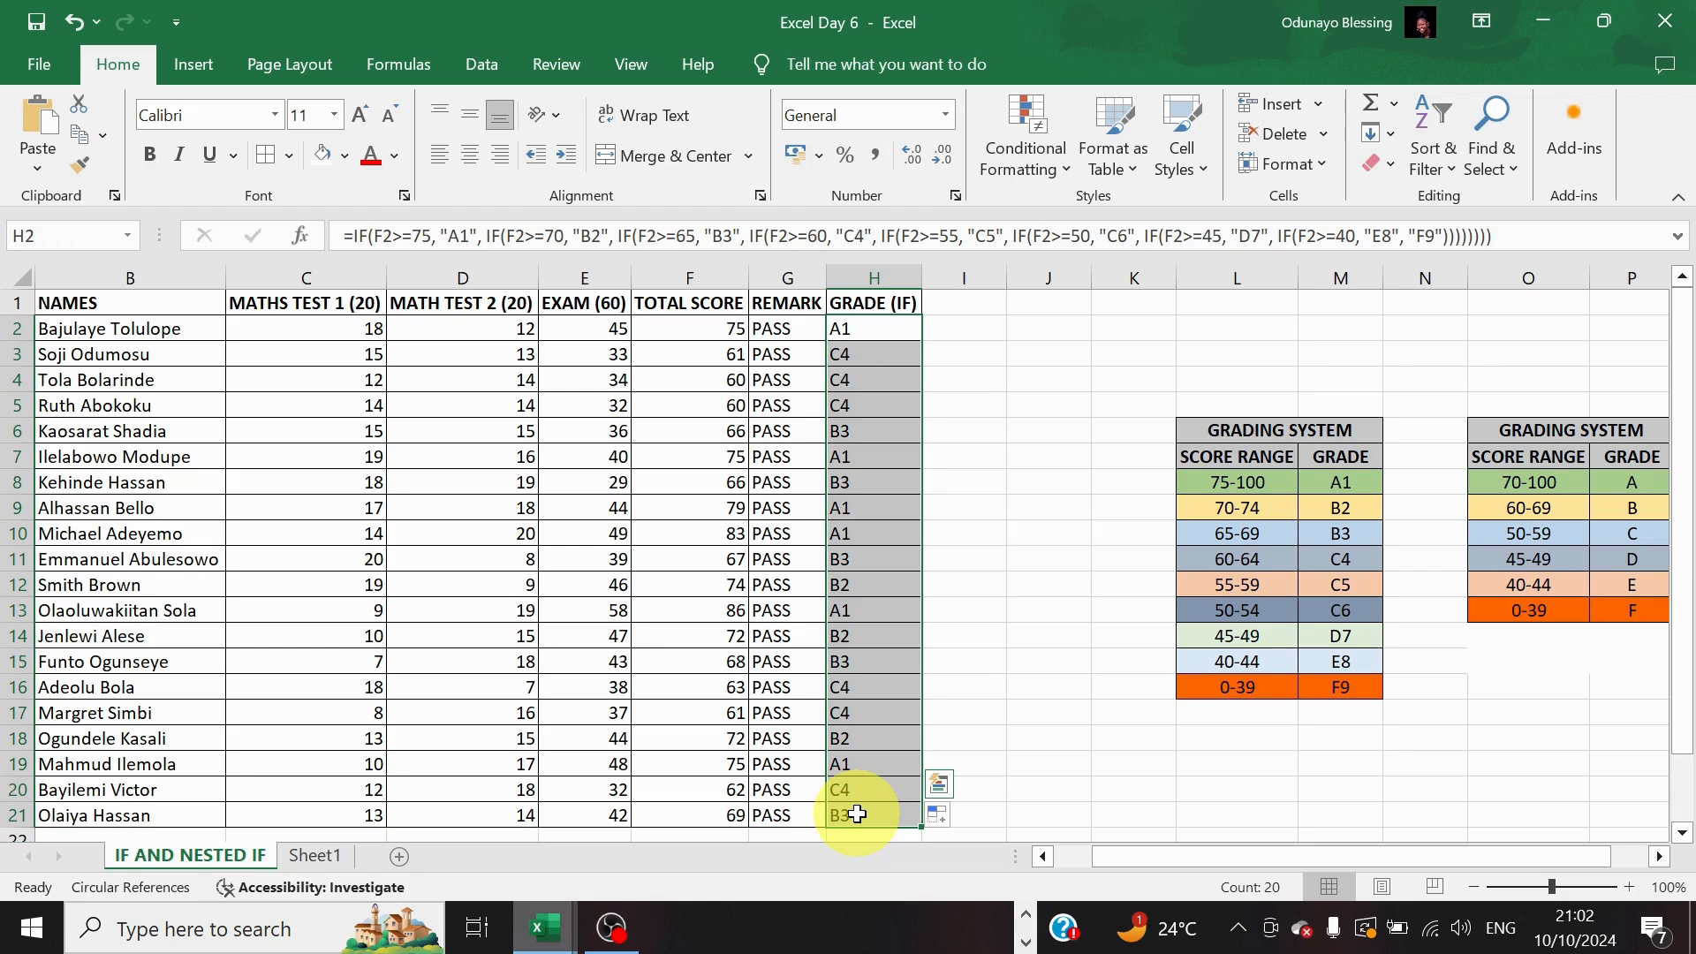
key("Delete")
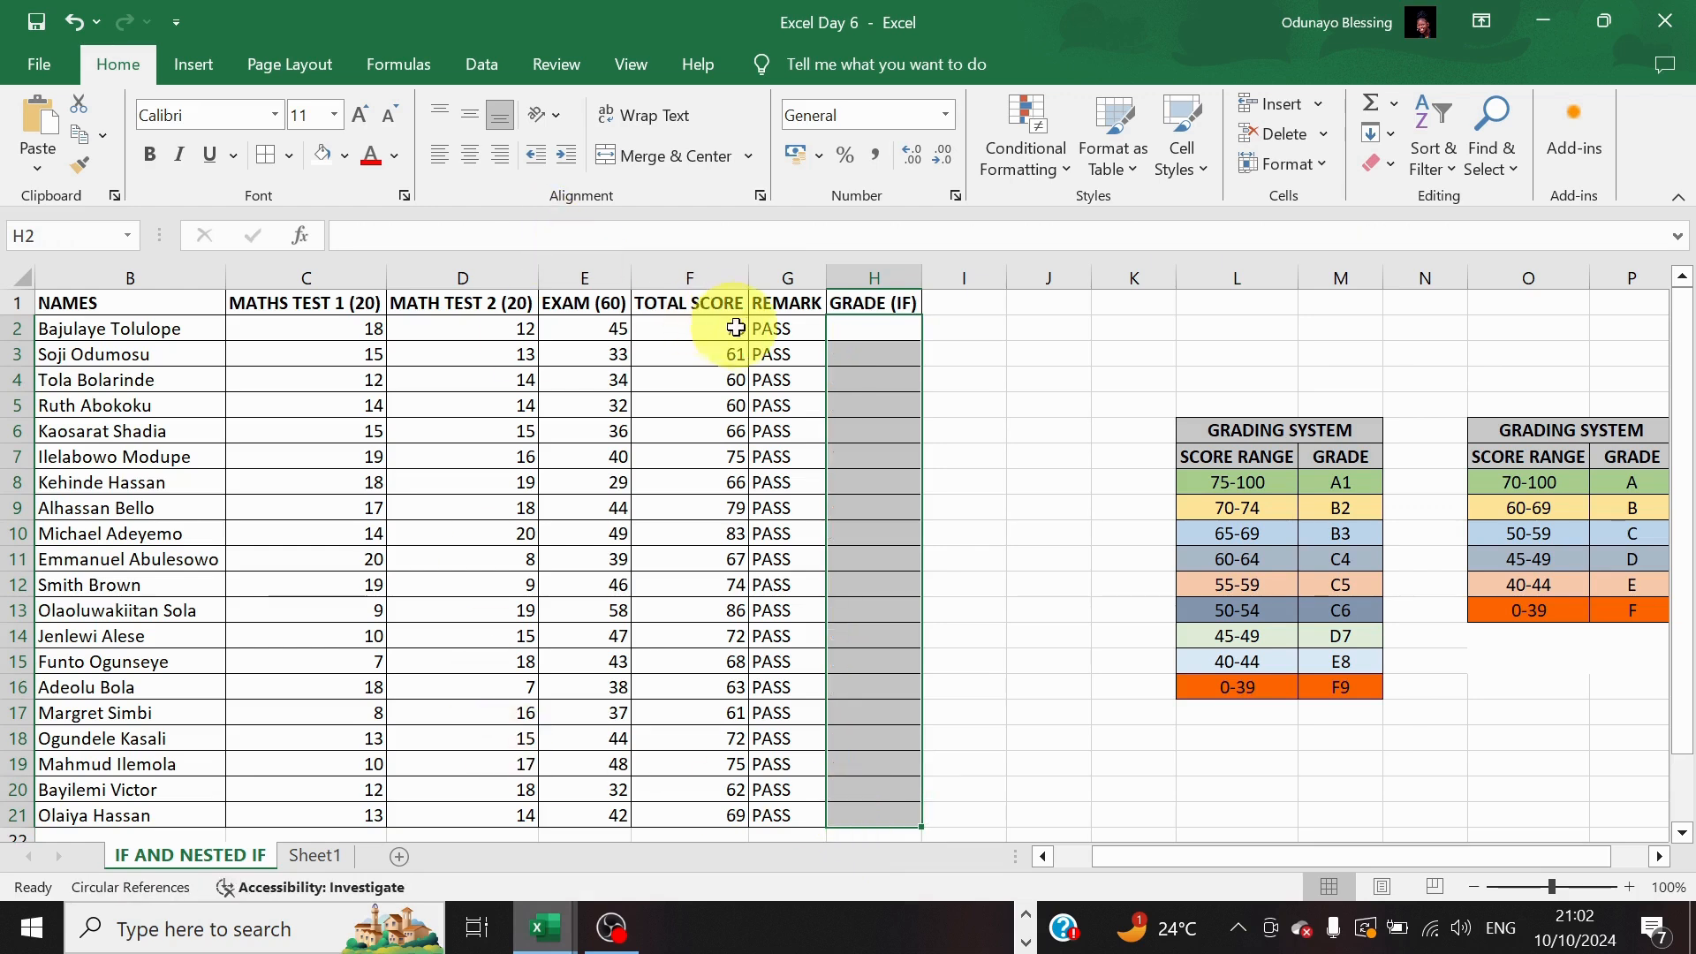
Start a new IF formula in H2 that returns "A" when F2>=70, leaving the false value open
left_click(856, 340)
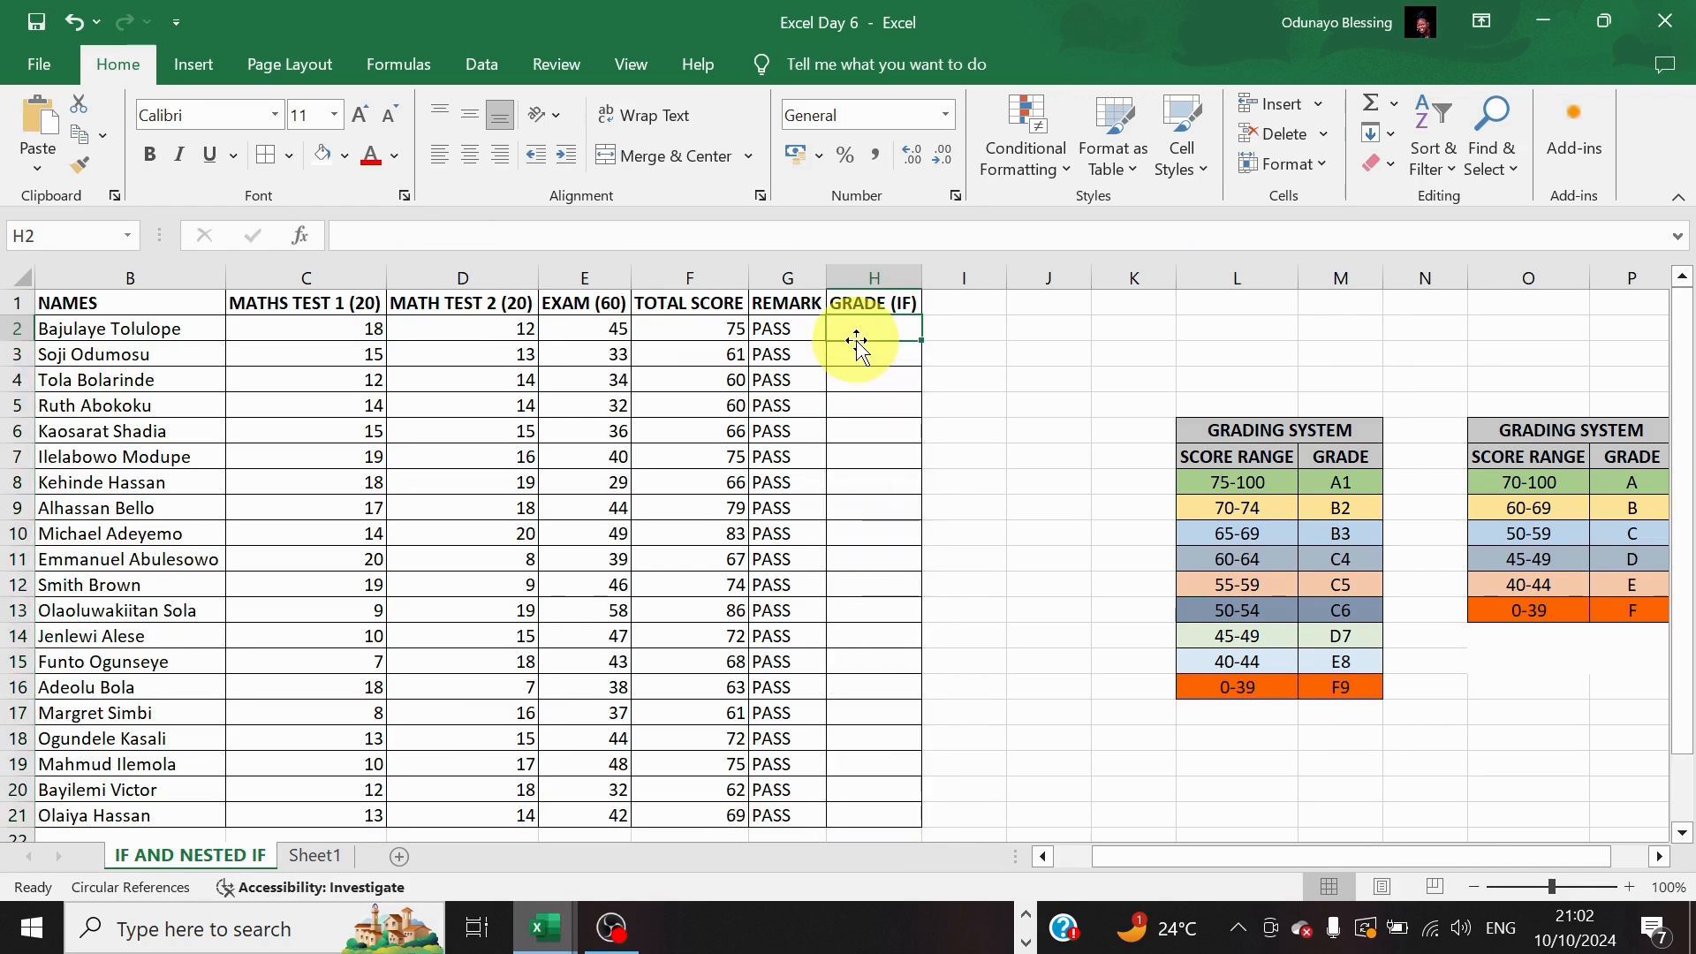
type("=")
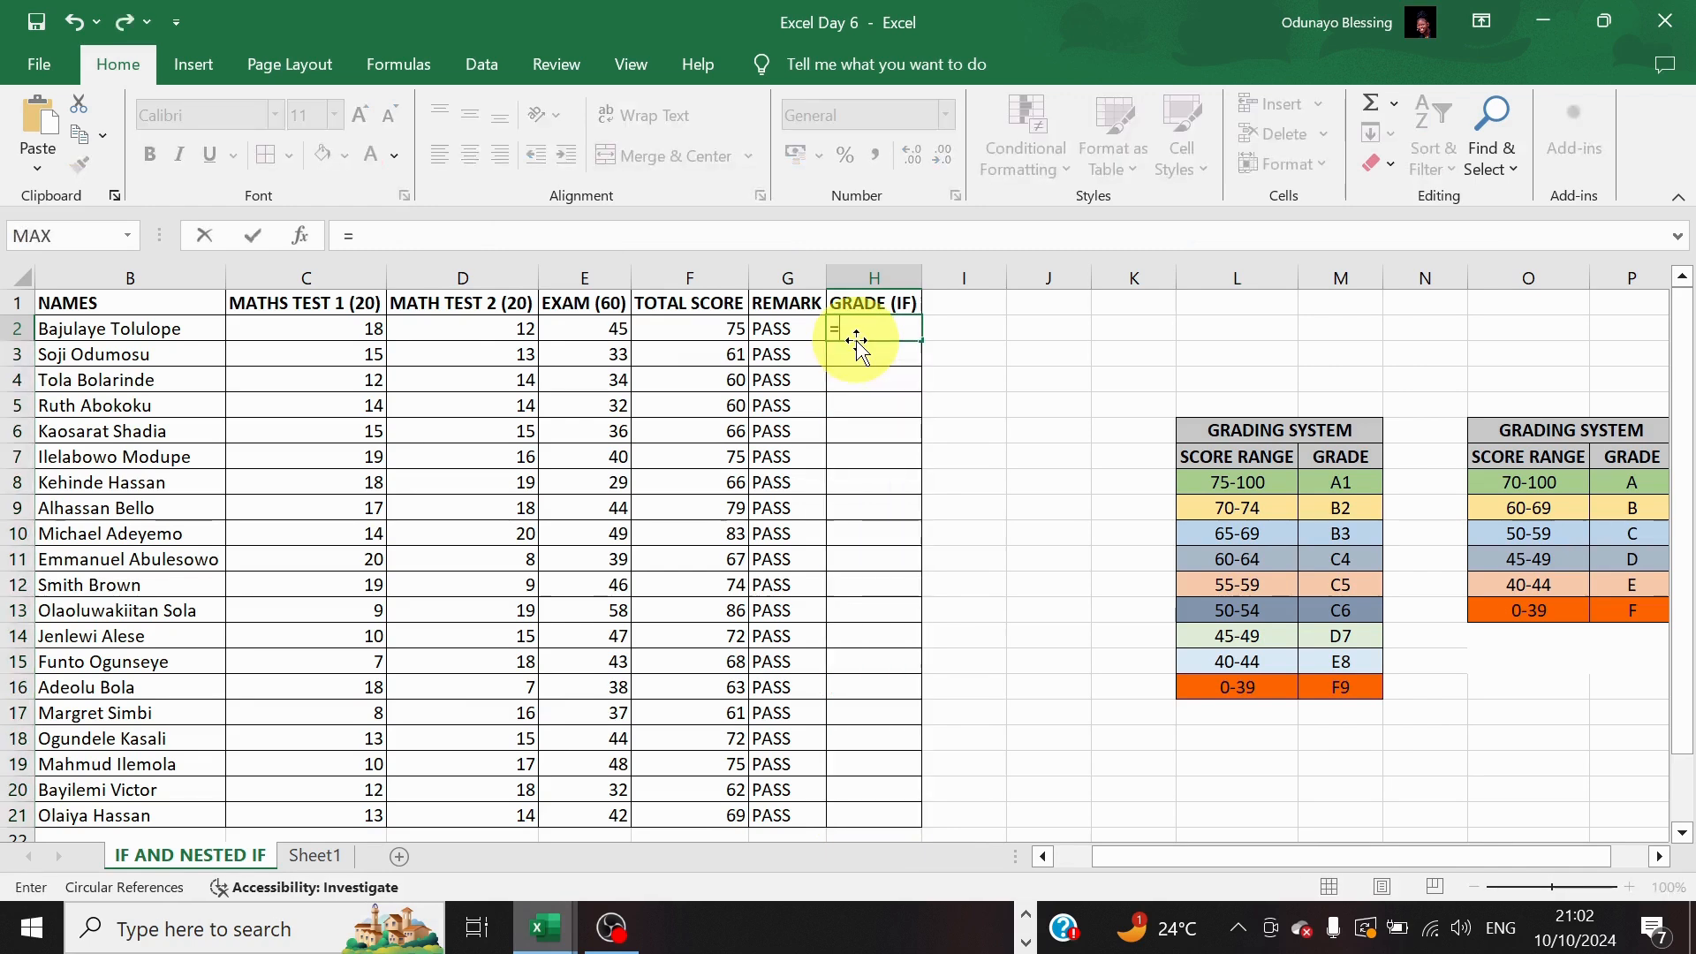
type("IF")
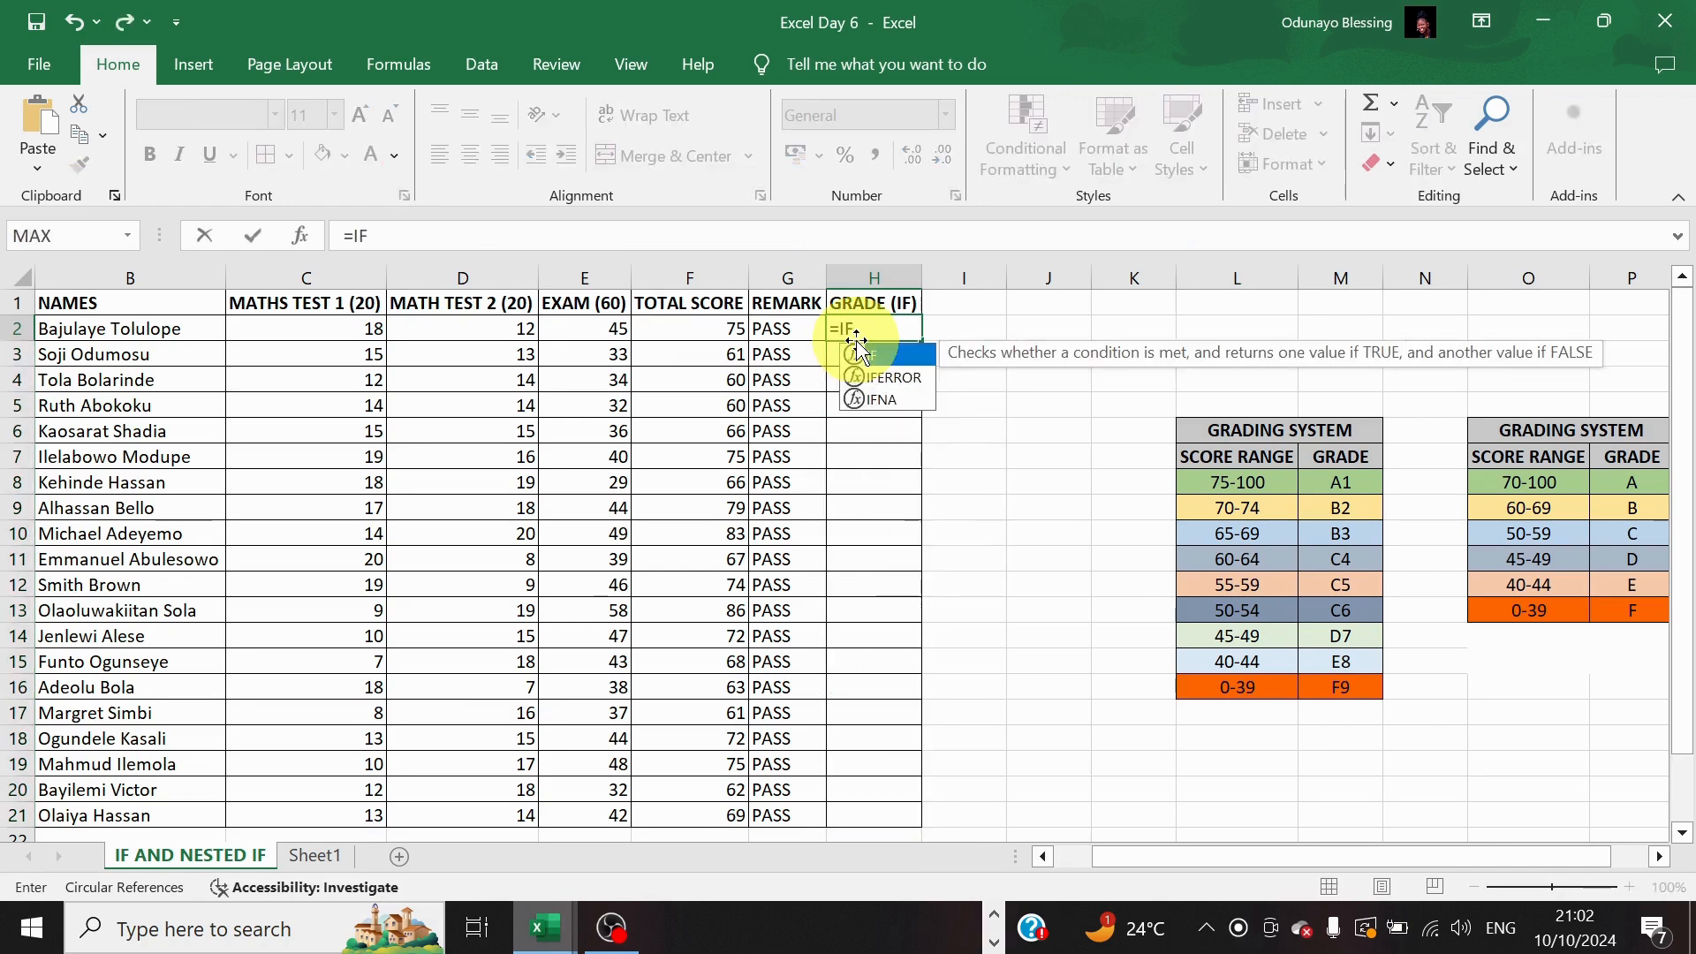
type("(")
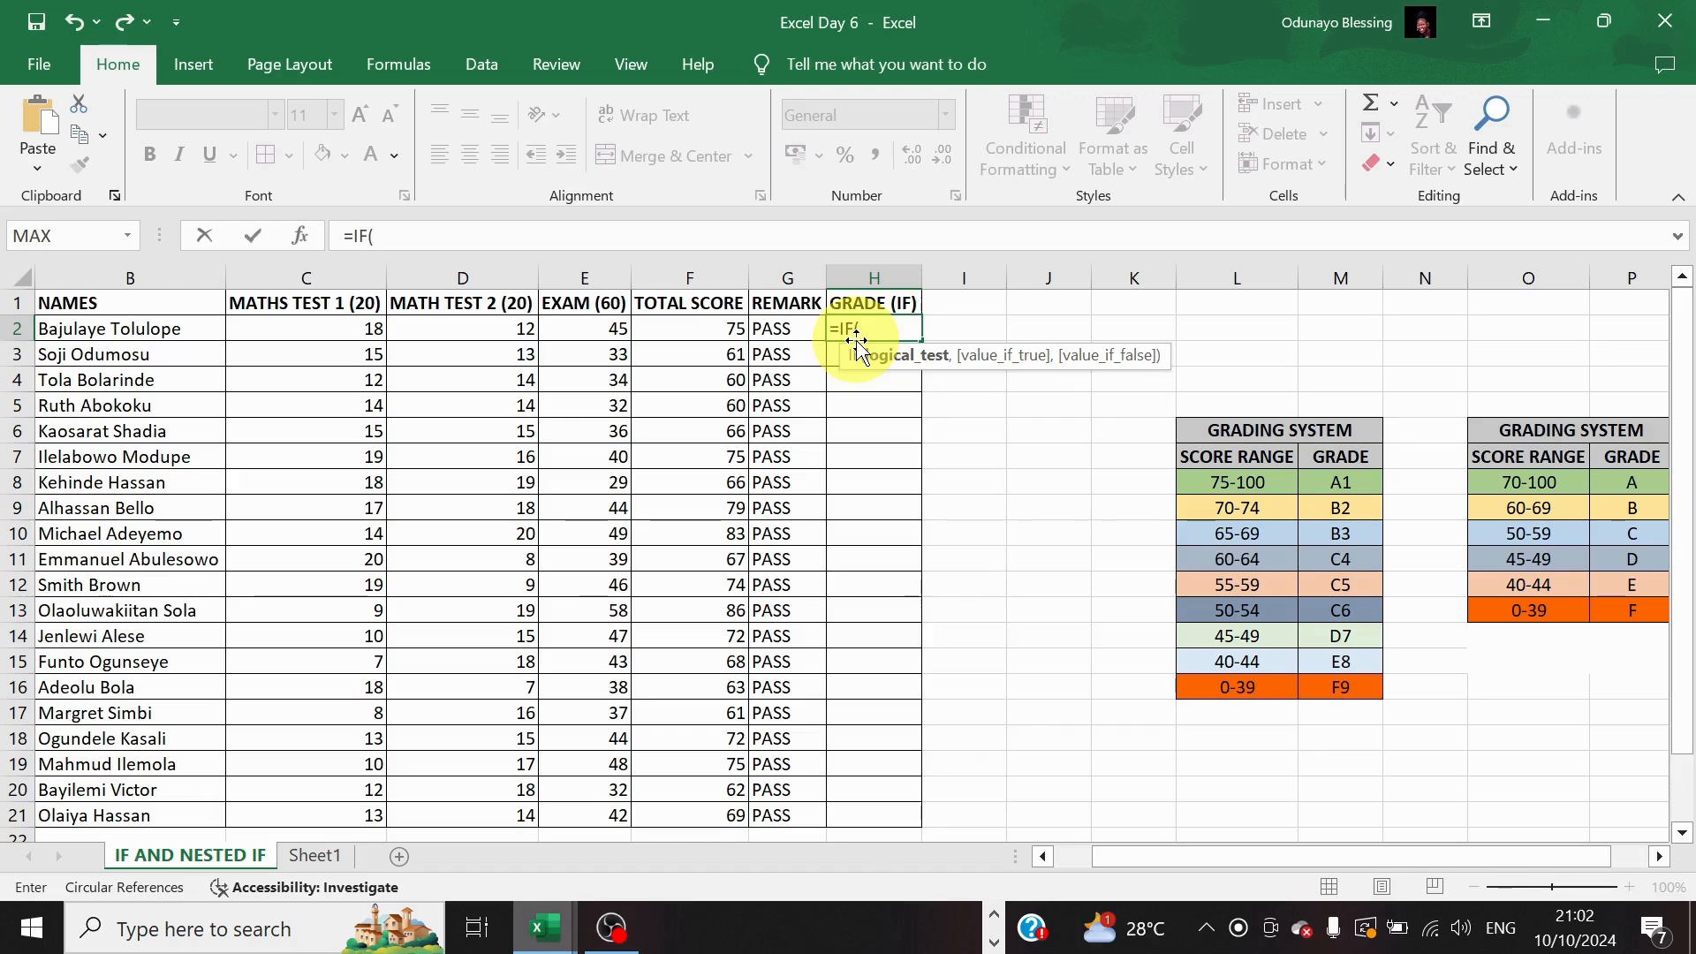
type("F")
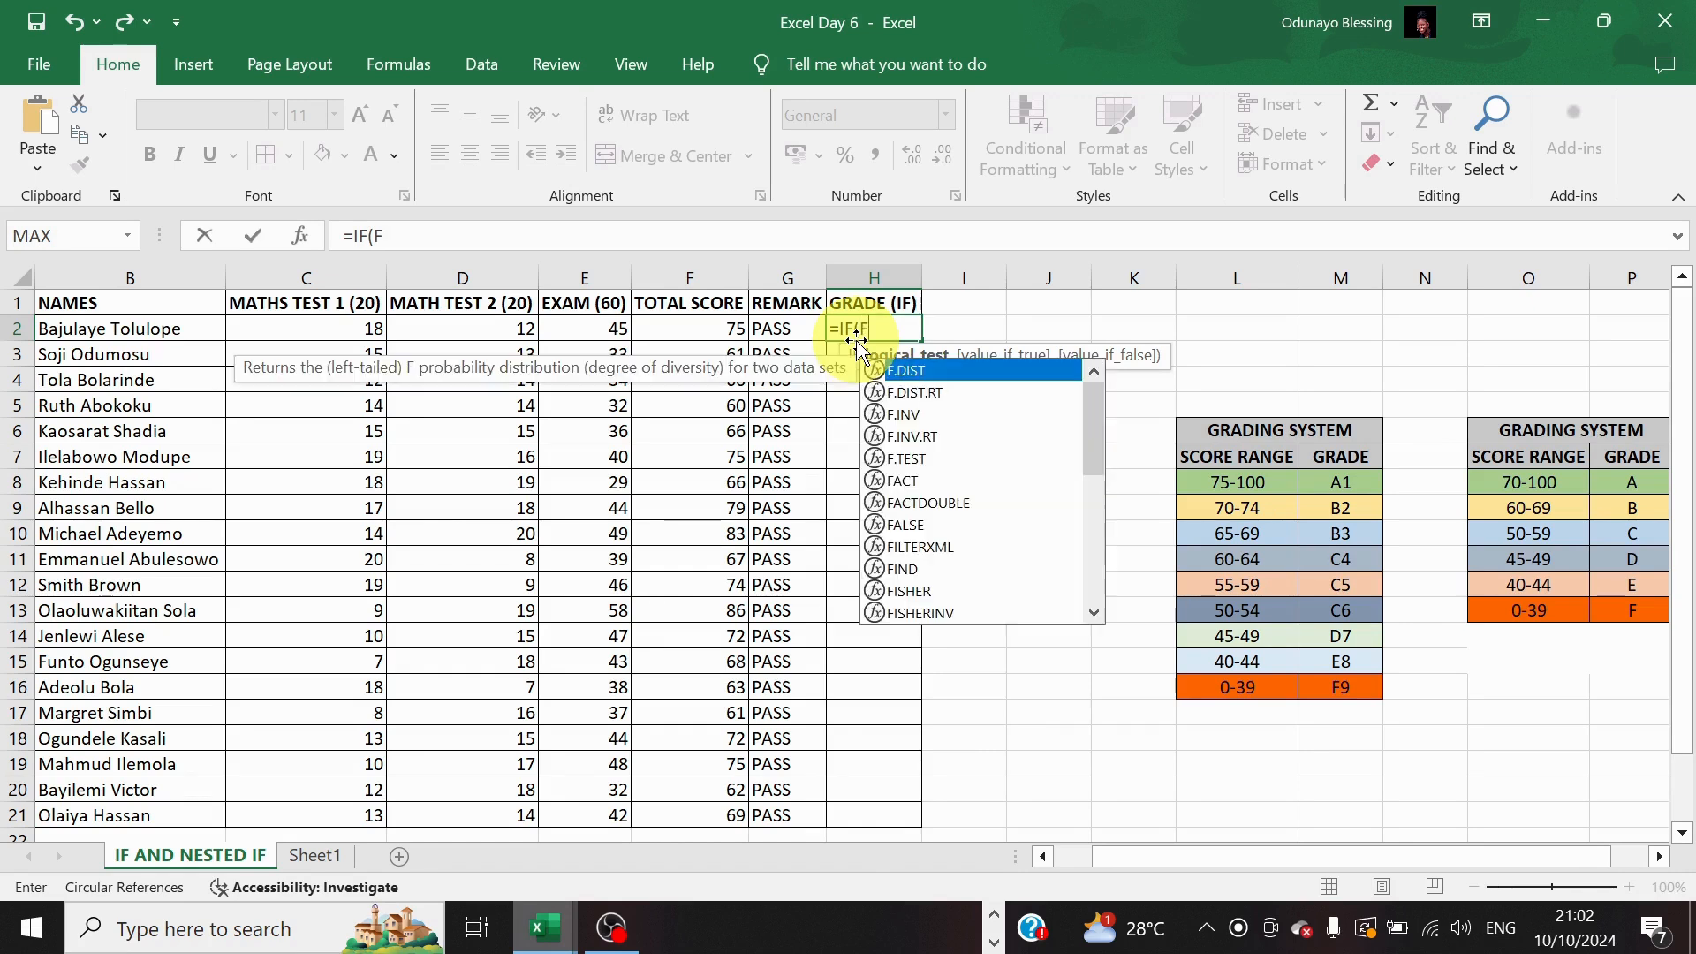
type("2>=")
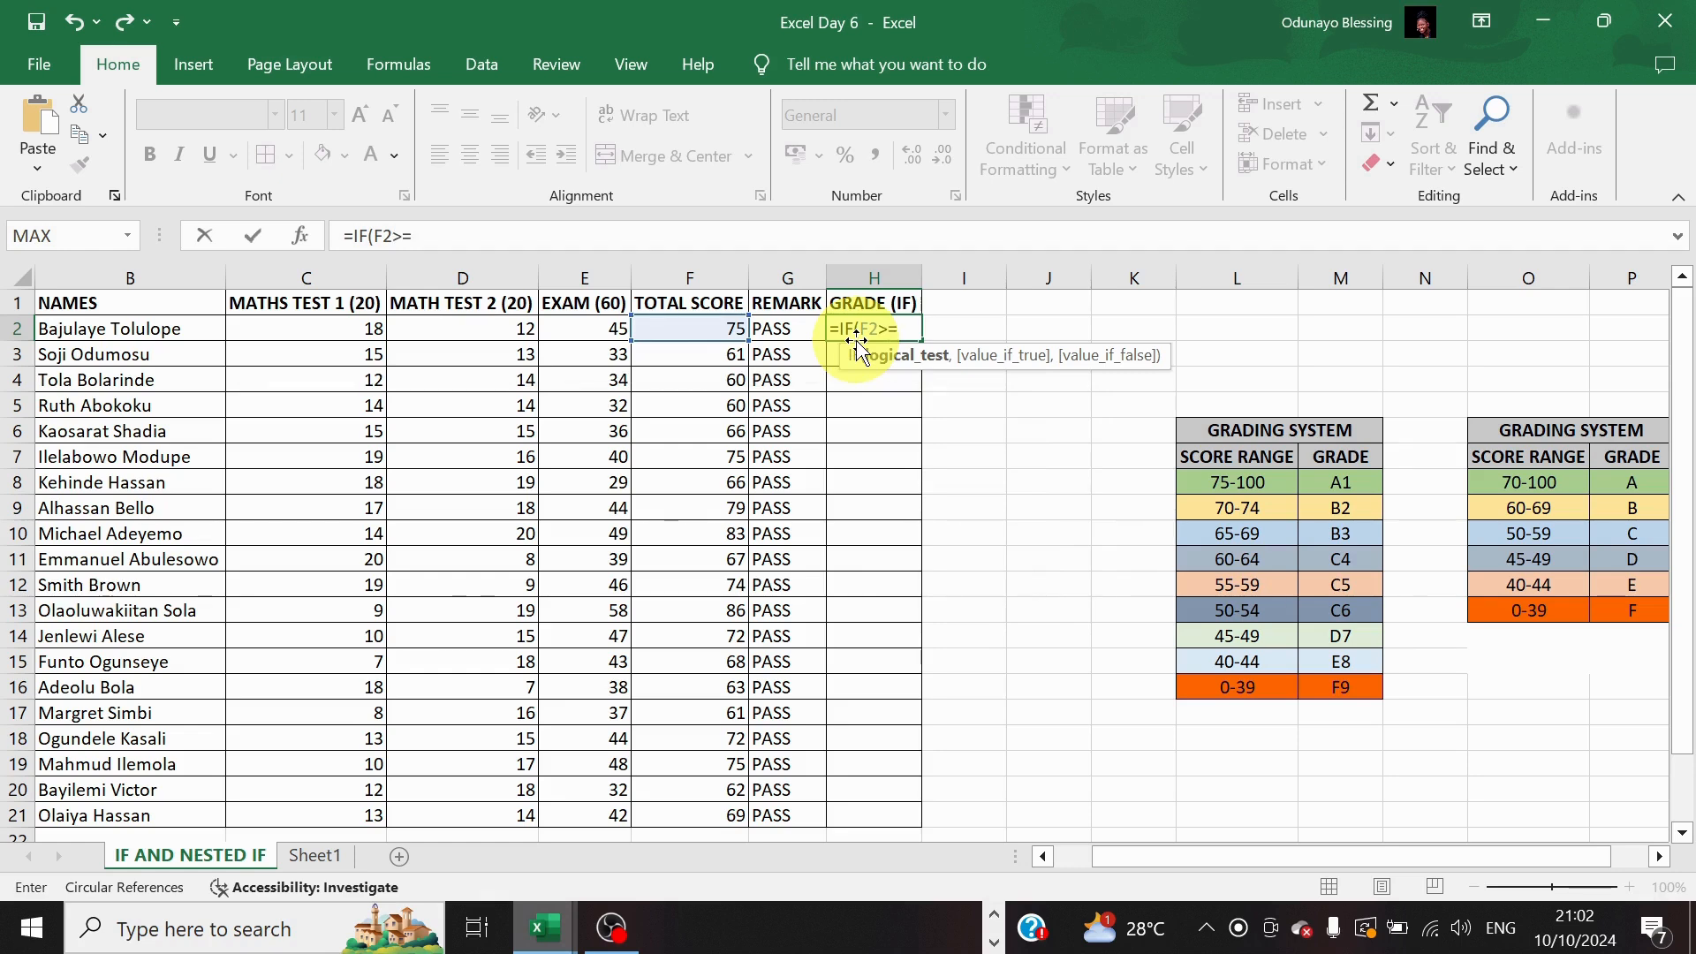
type("70,")
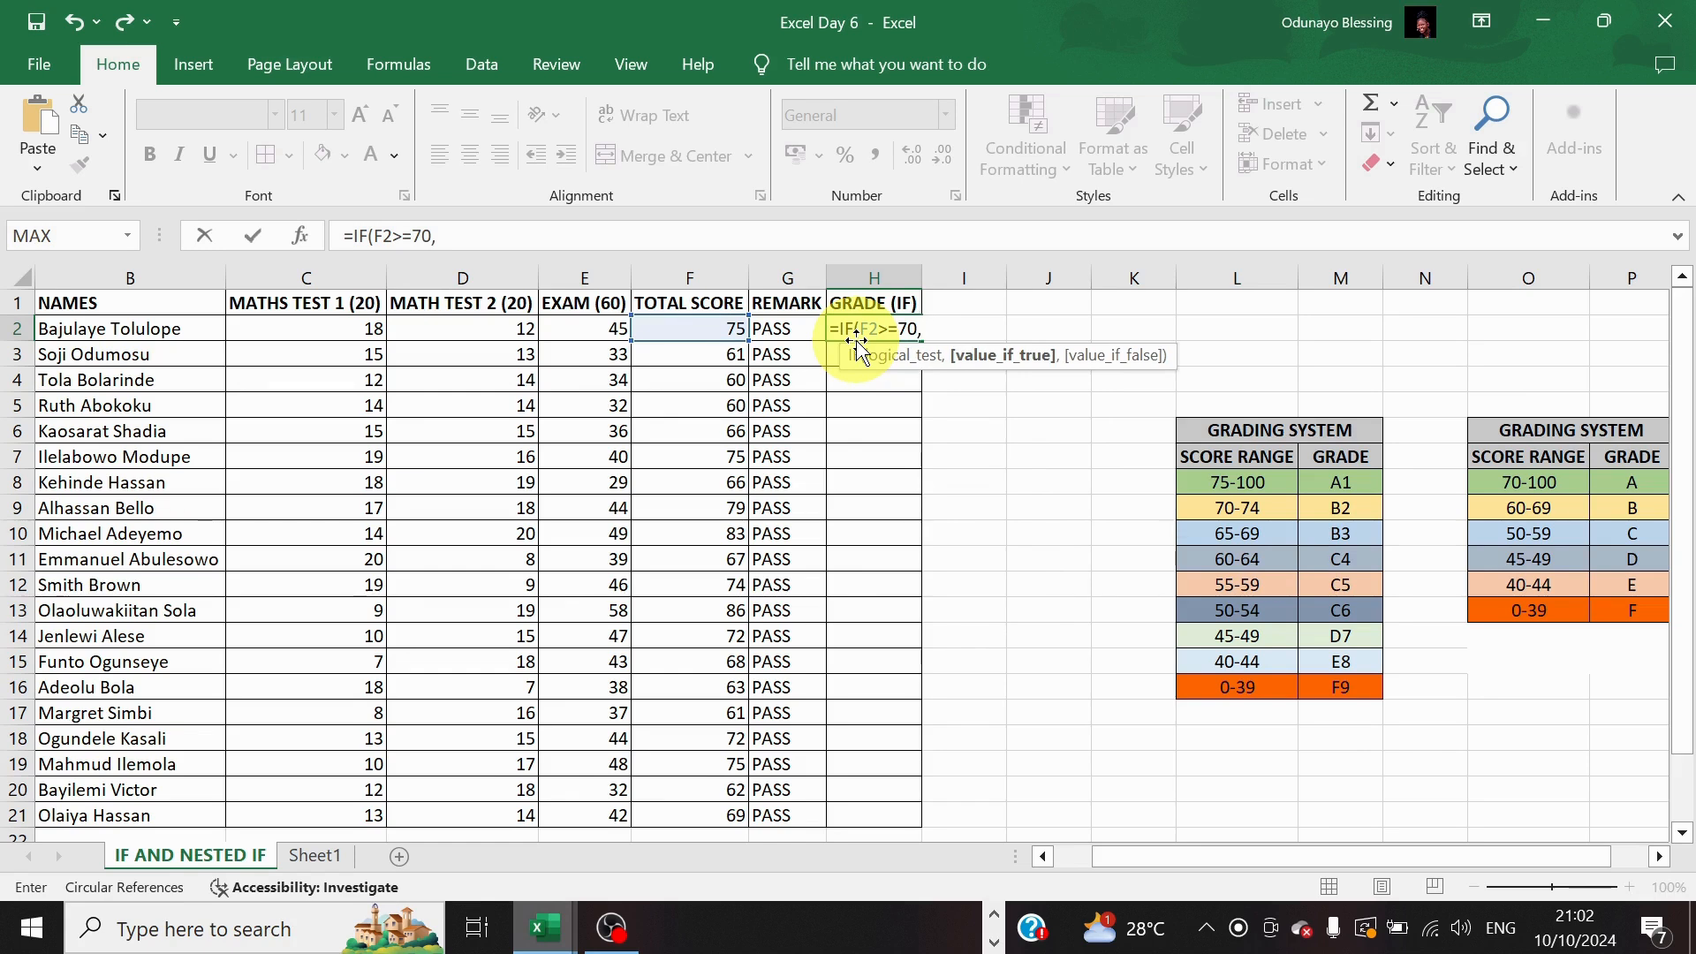
type(" \"A\",")
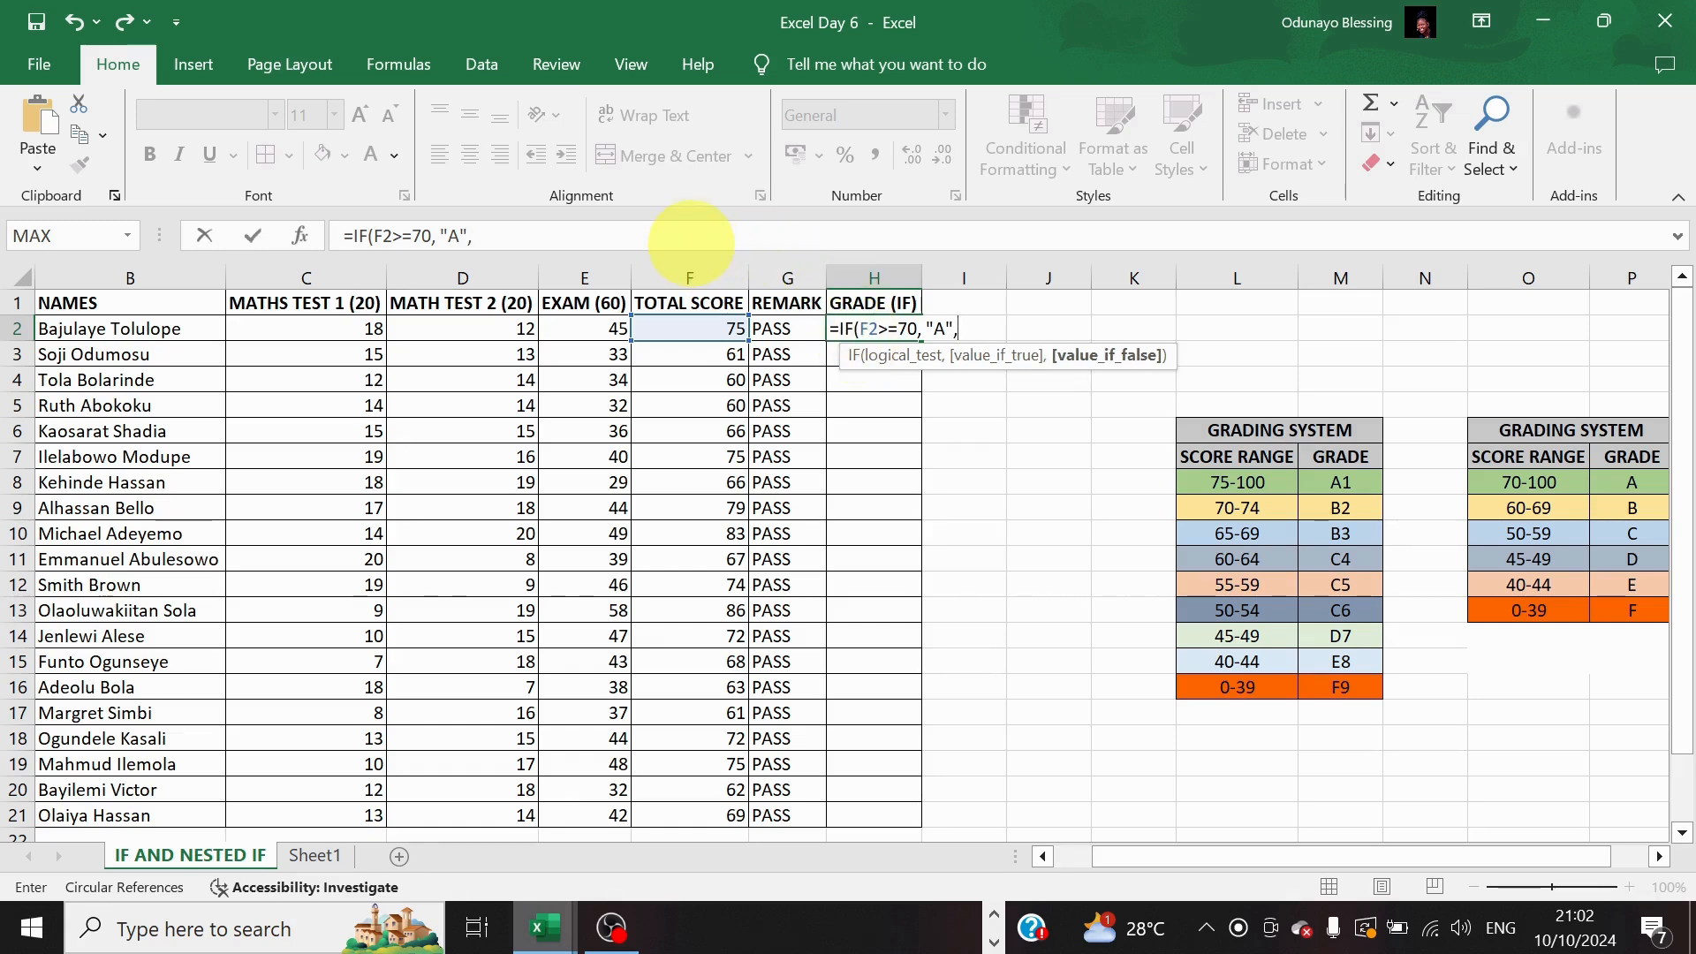
Append a copy of the IF clause to the H2 formula as its false value and set the copy's threshold to 60
left_click(692, 237)
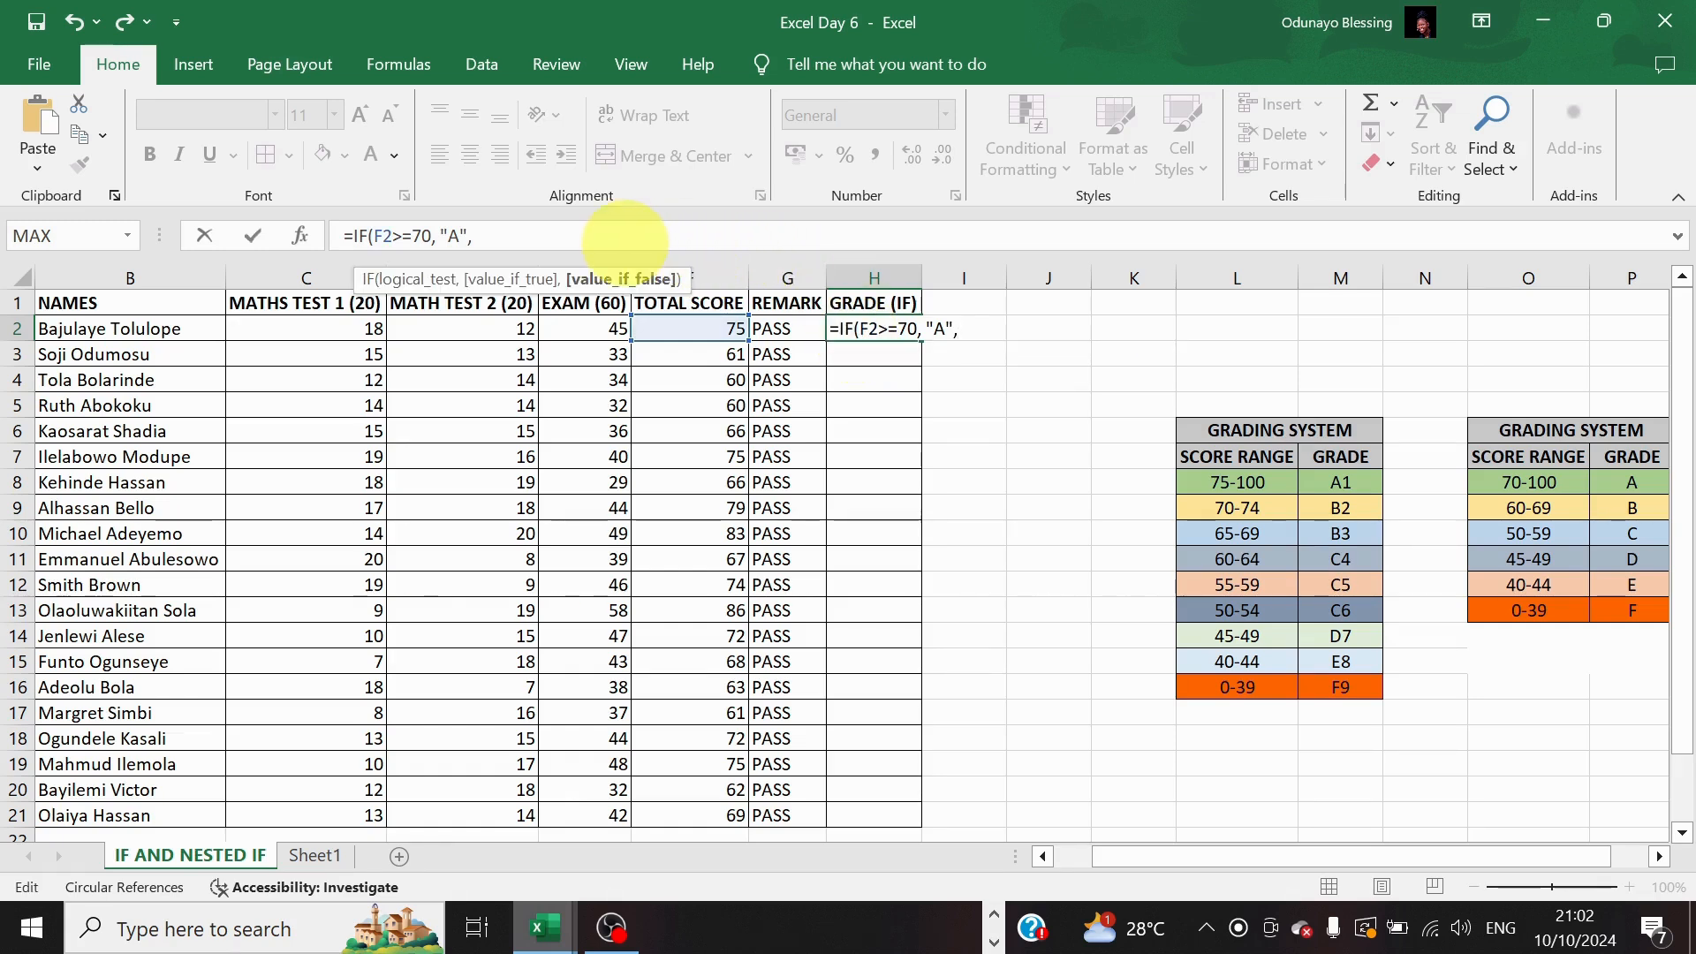
left_click_drag(354, 235, 486, 232)
key("ctrl+c")
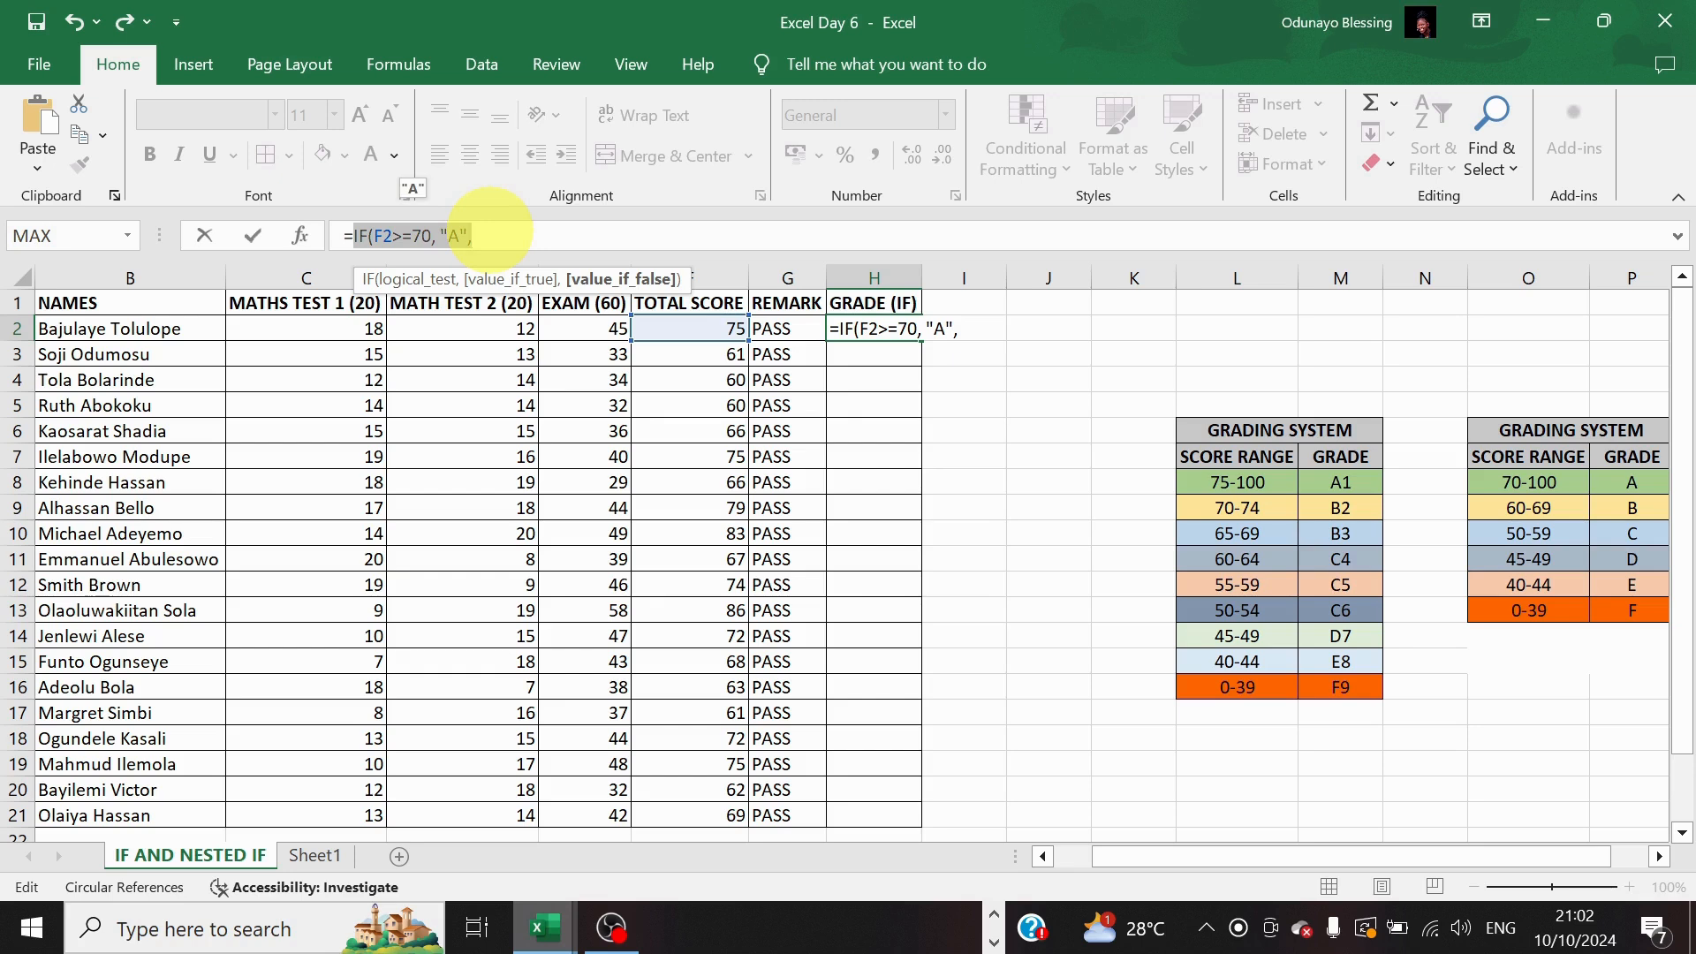
left_click(489, 231)
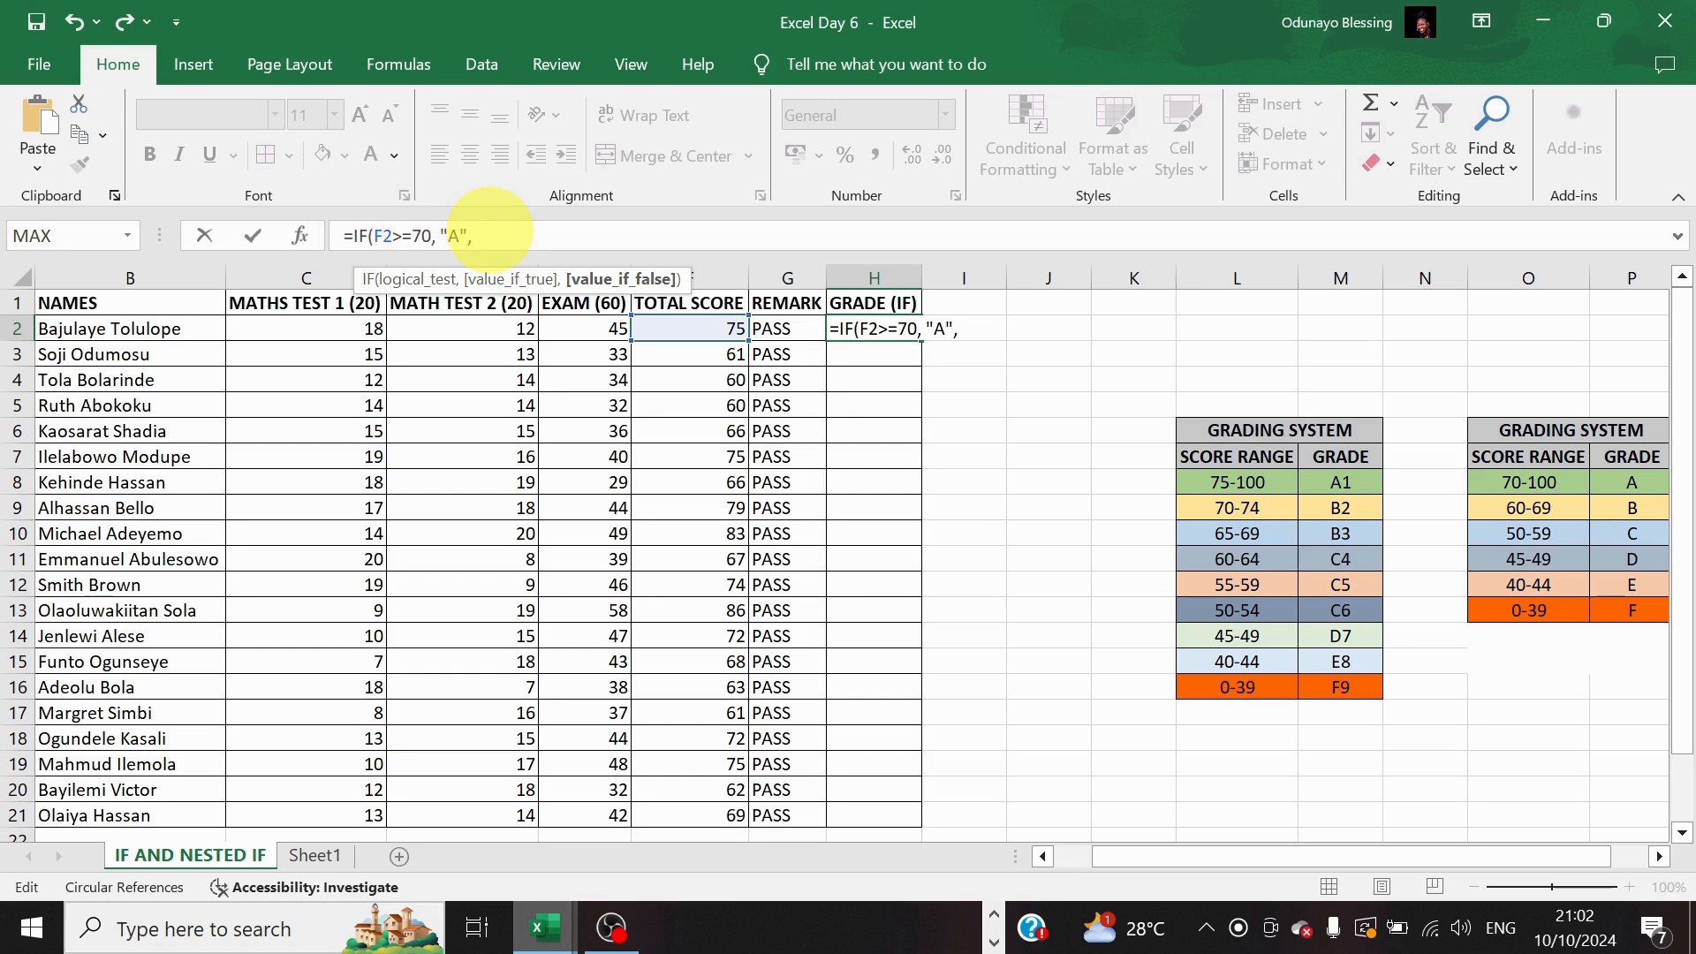
key("ctrl+v")
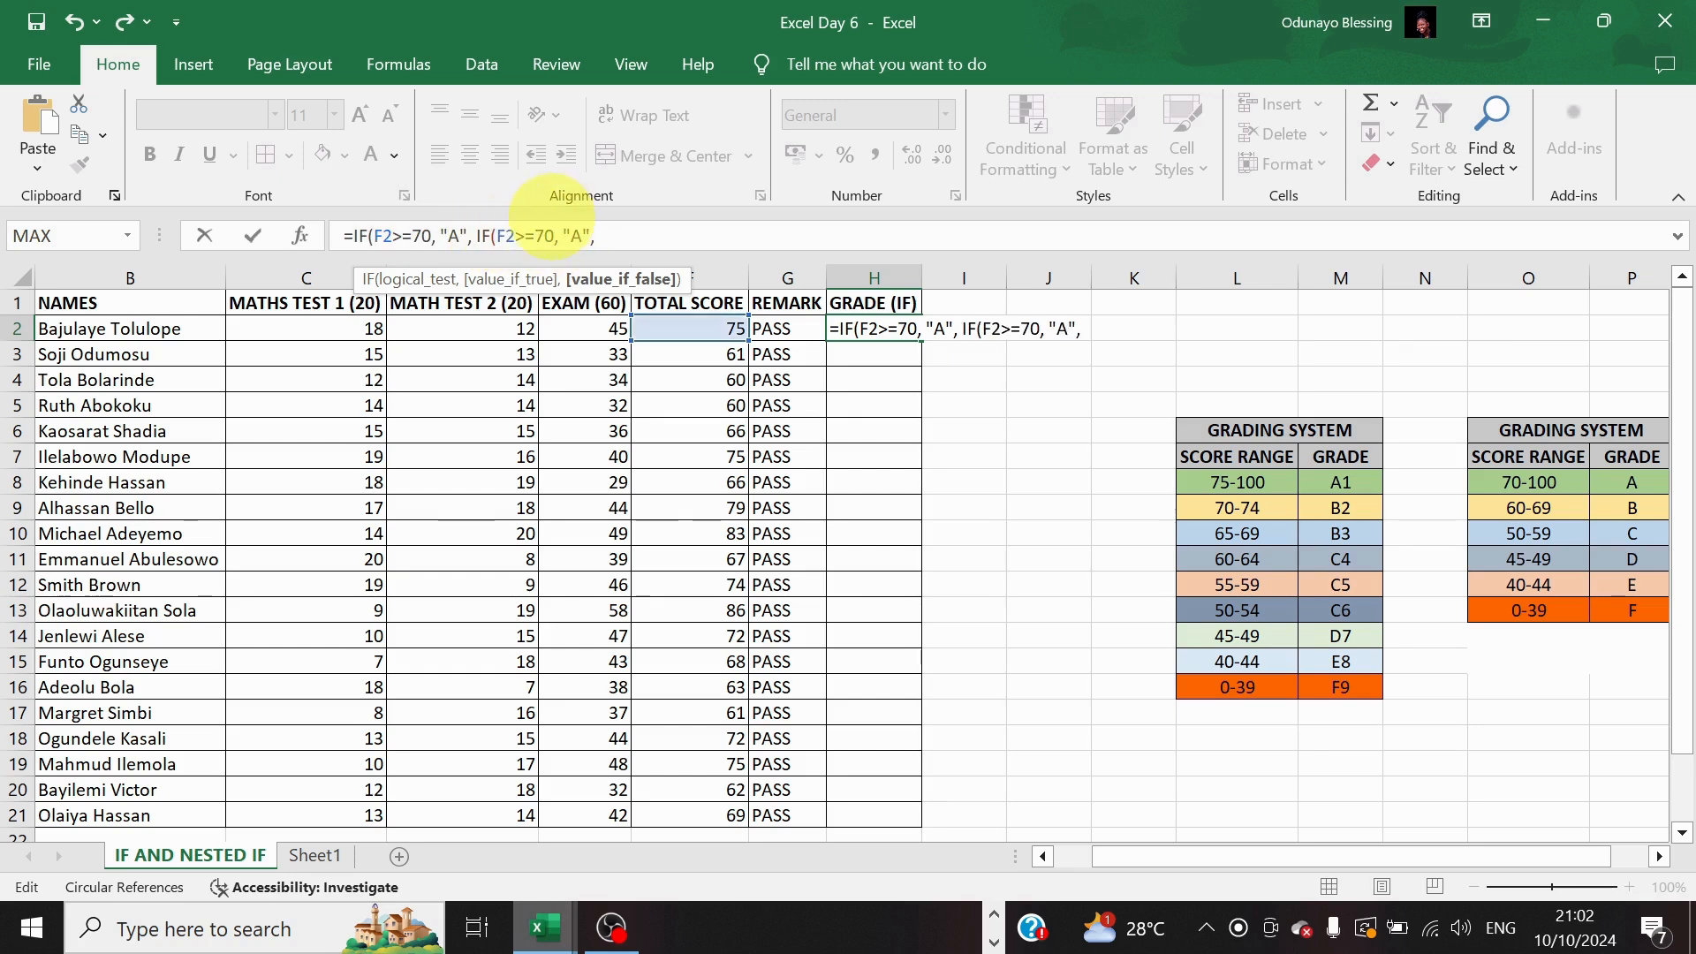
left_click(544, 234)
key("BackSpace")
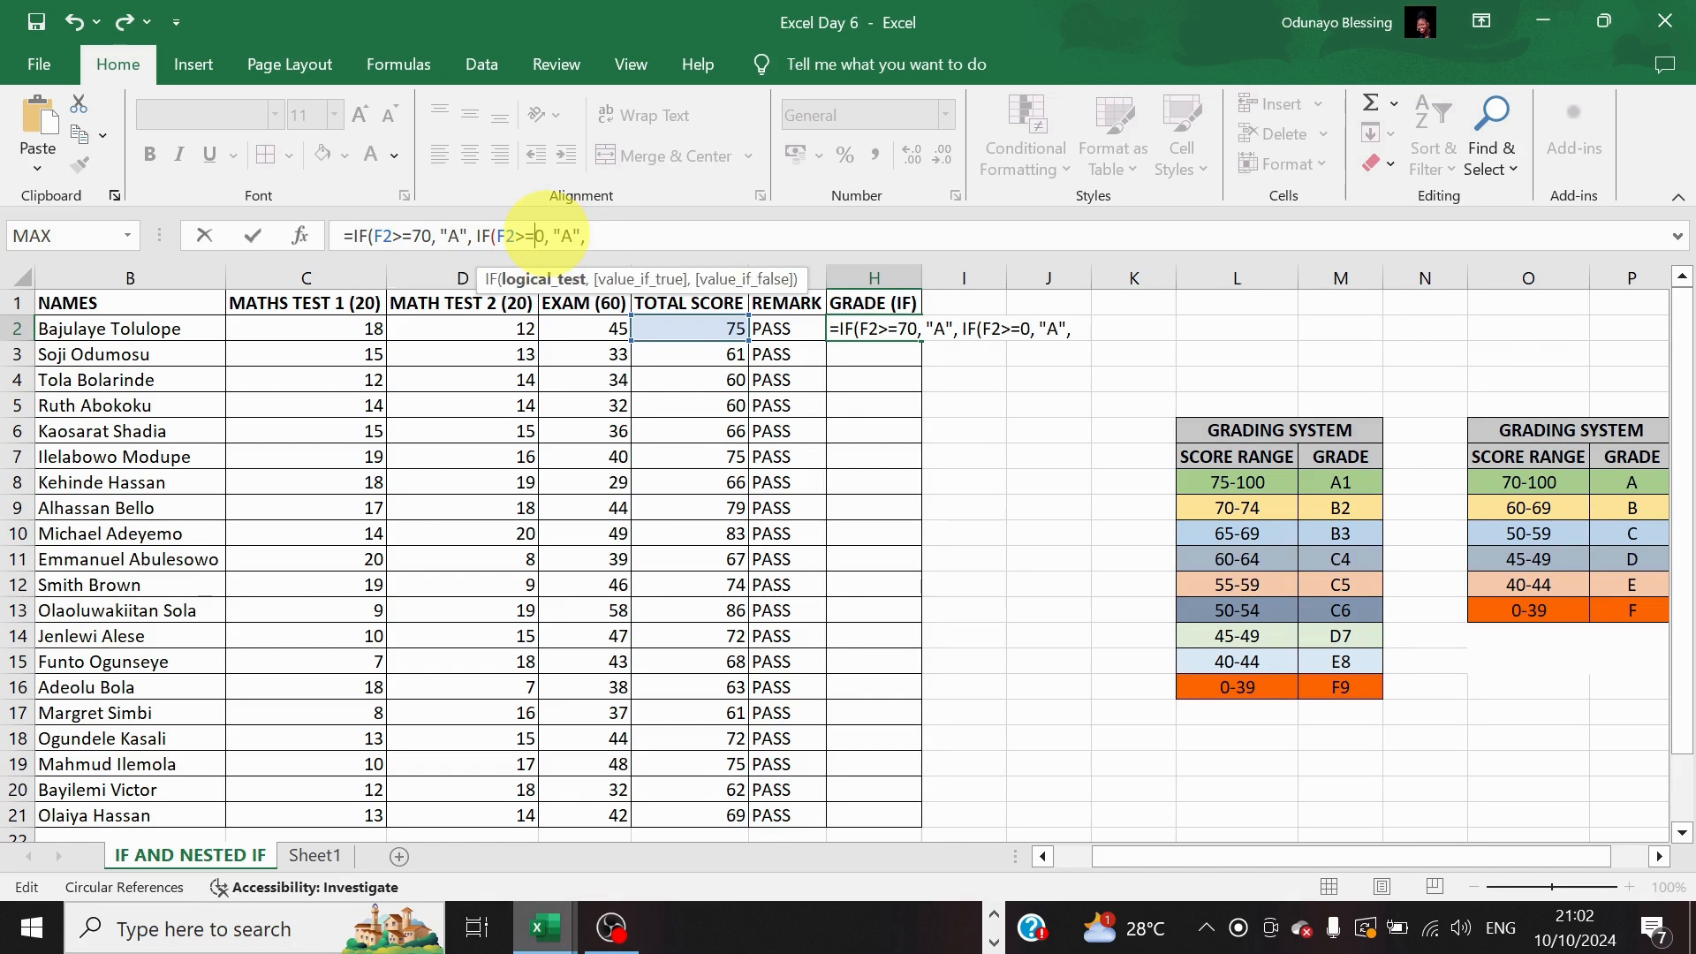
type("6")
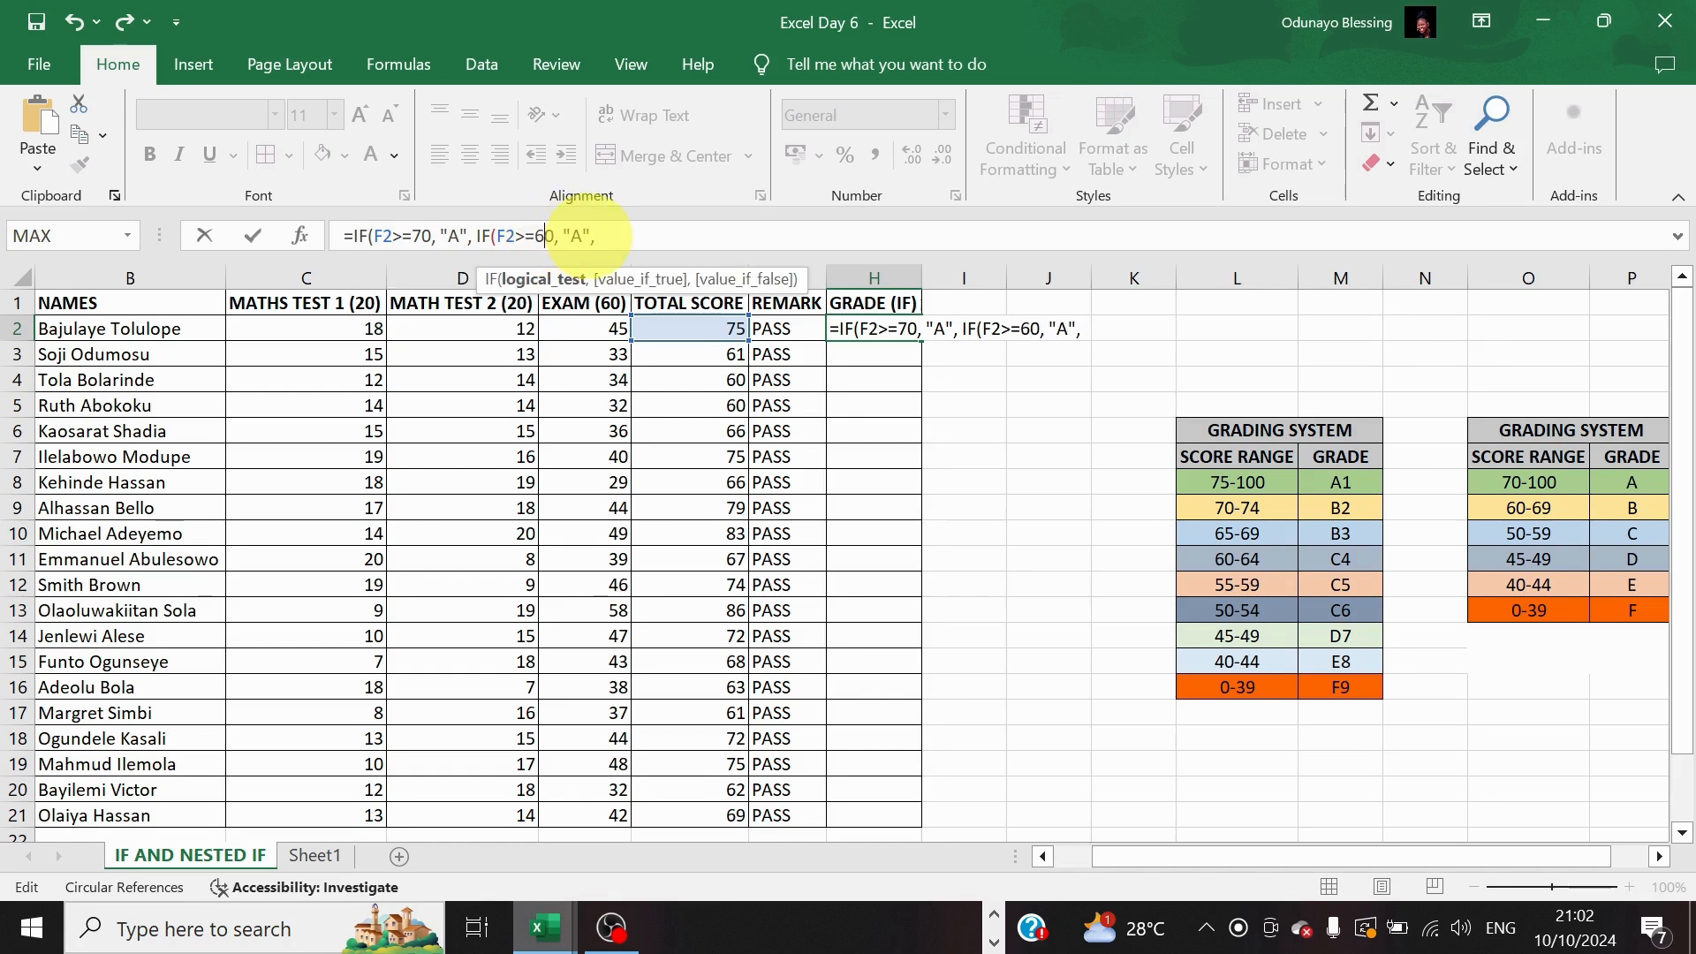
Set the grade returned by the second IF clause in the H2 formula to "B"
left_click(583, 235)
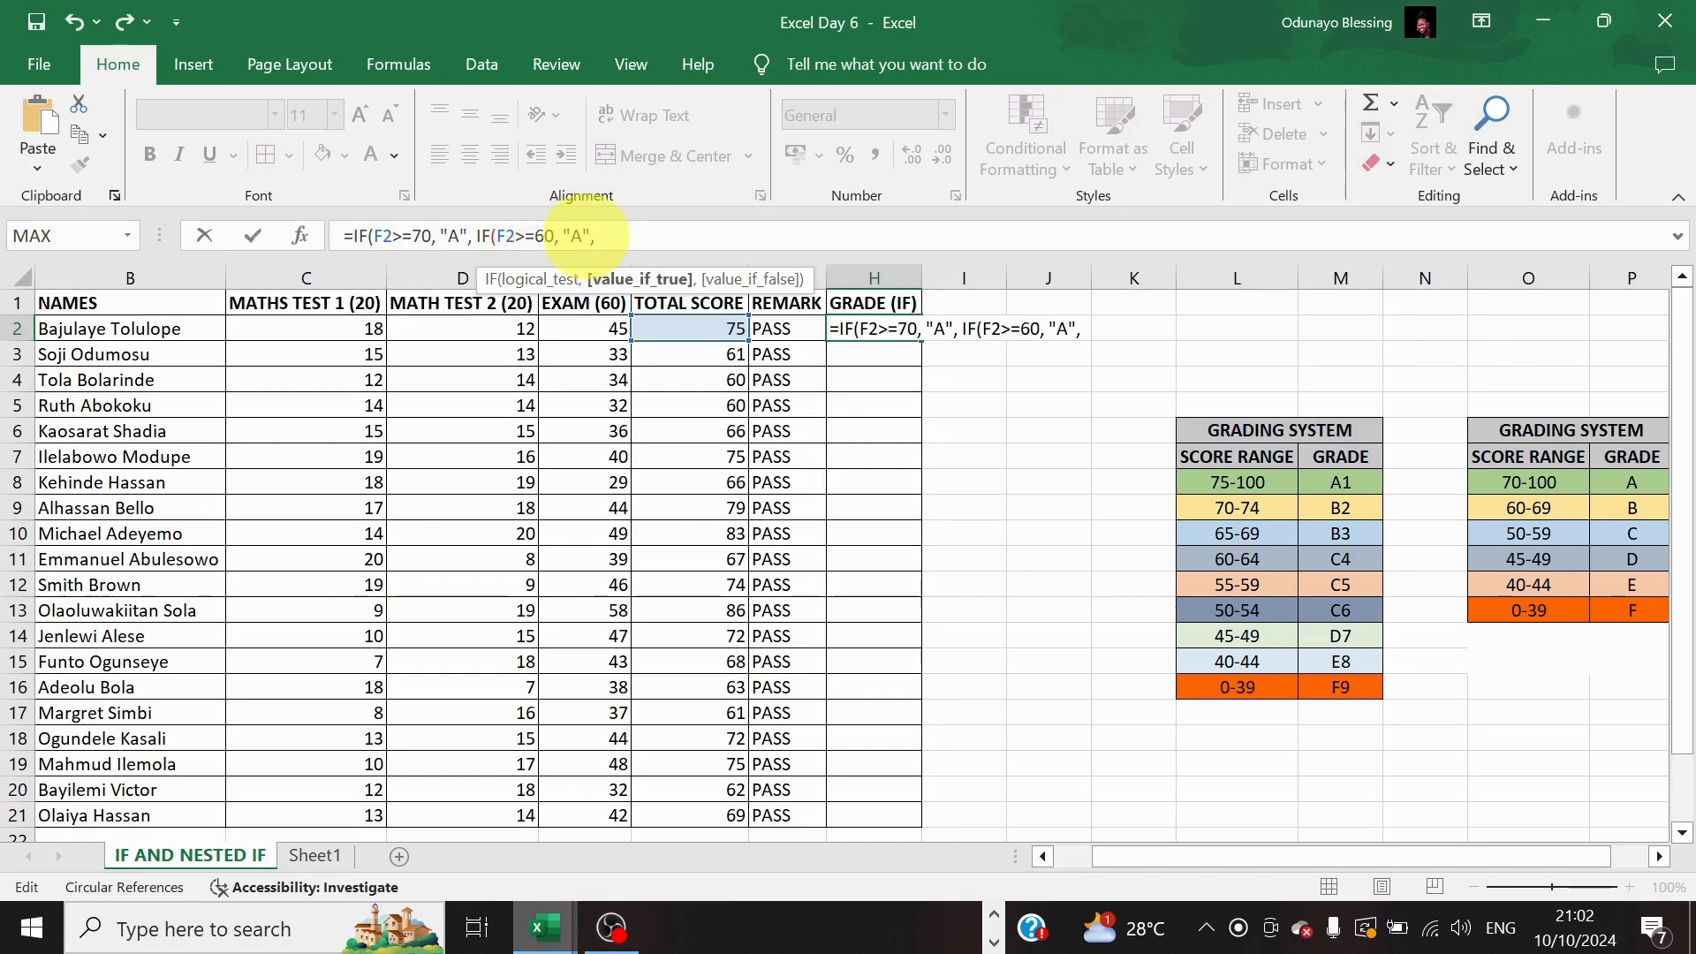
key("BackSpace")
type("B")
Append a third copy of the IF clause to the H2 formula and set its threshold to 50
key("ctrl+v")
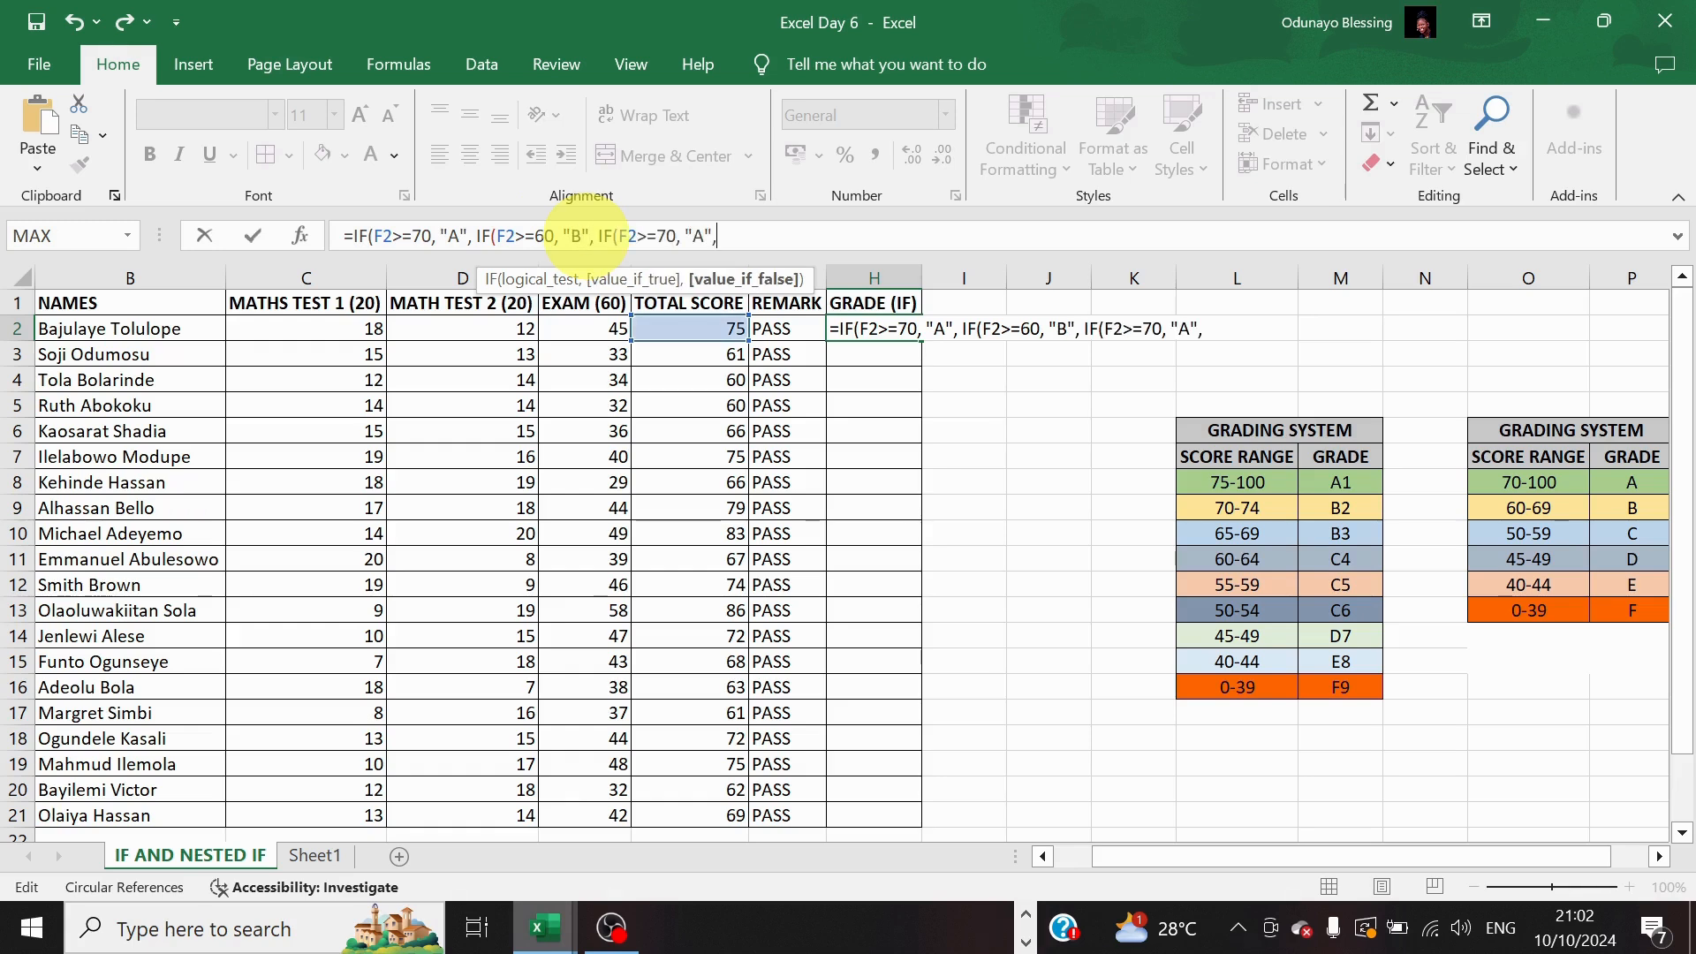
left_click(664, 235)
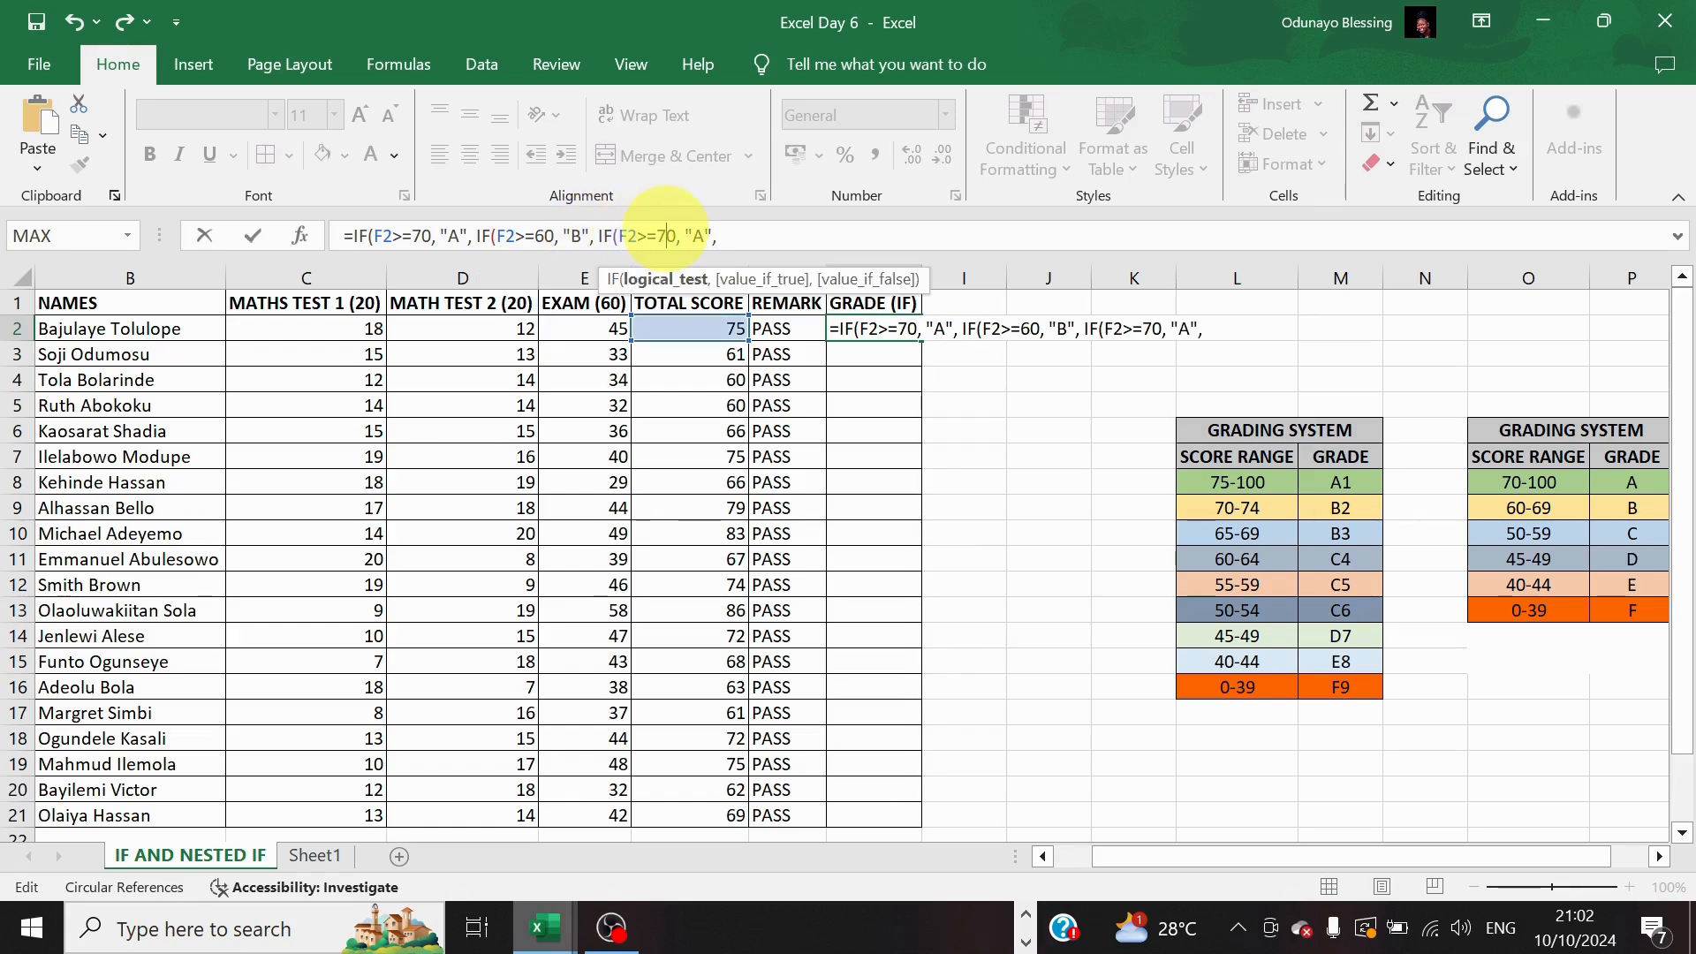
key("BackSpace")
type("5")
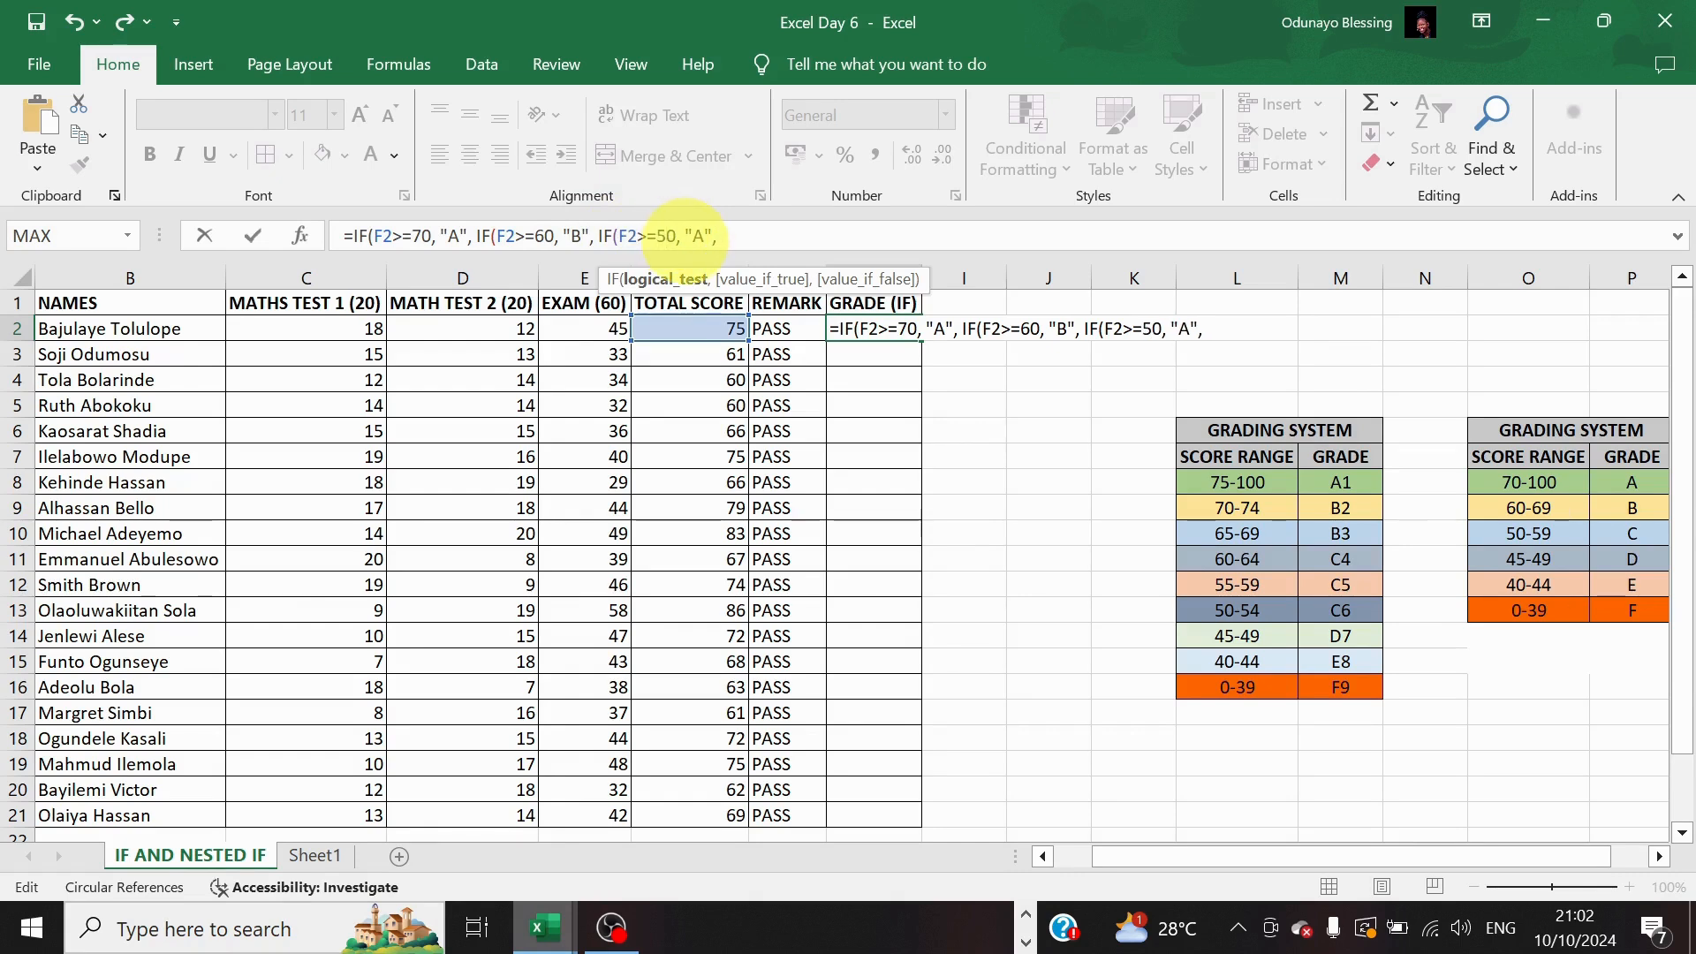
Set the grade returned by the third IF clause in the H2 formula to "C"
left_click(704, 235)
key("BackSpace")
type("C")
Append a fourth copy of the IF clause to the H2 formula, with threshold 45 and returned grade "D"
left_click(745, 237)
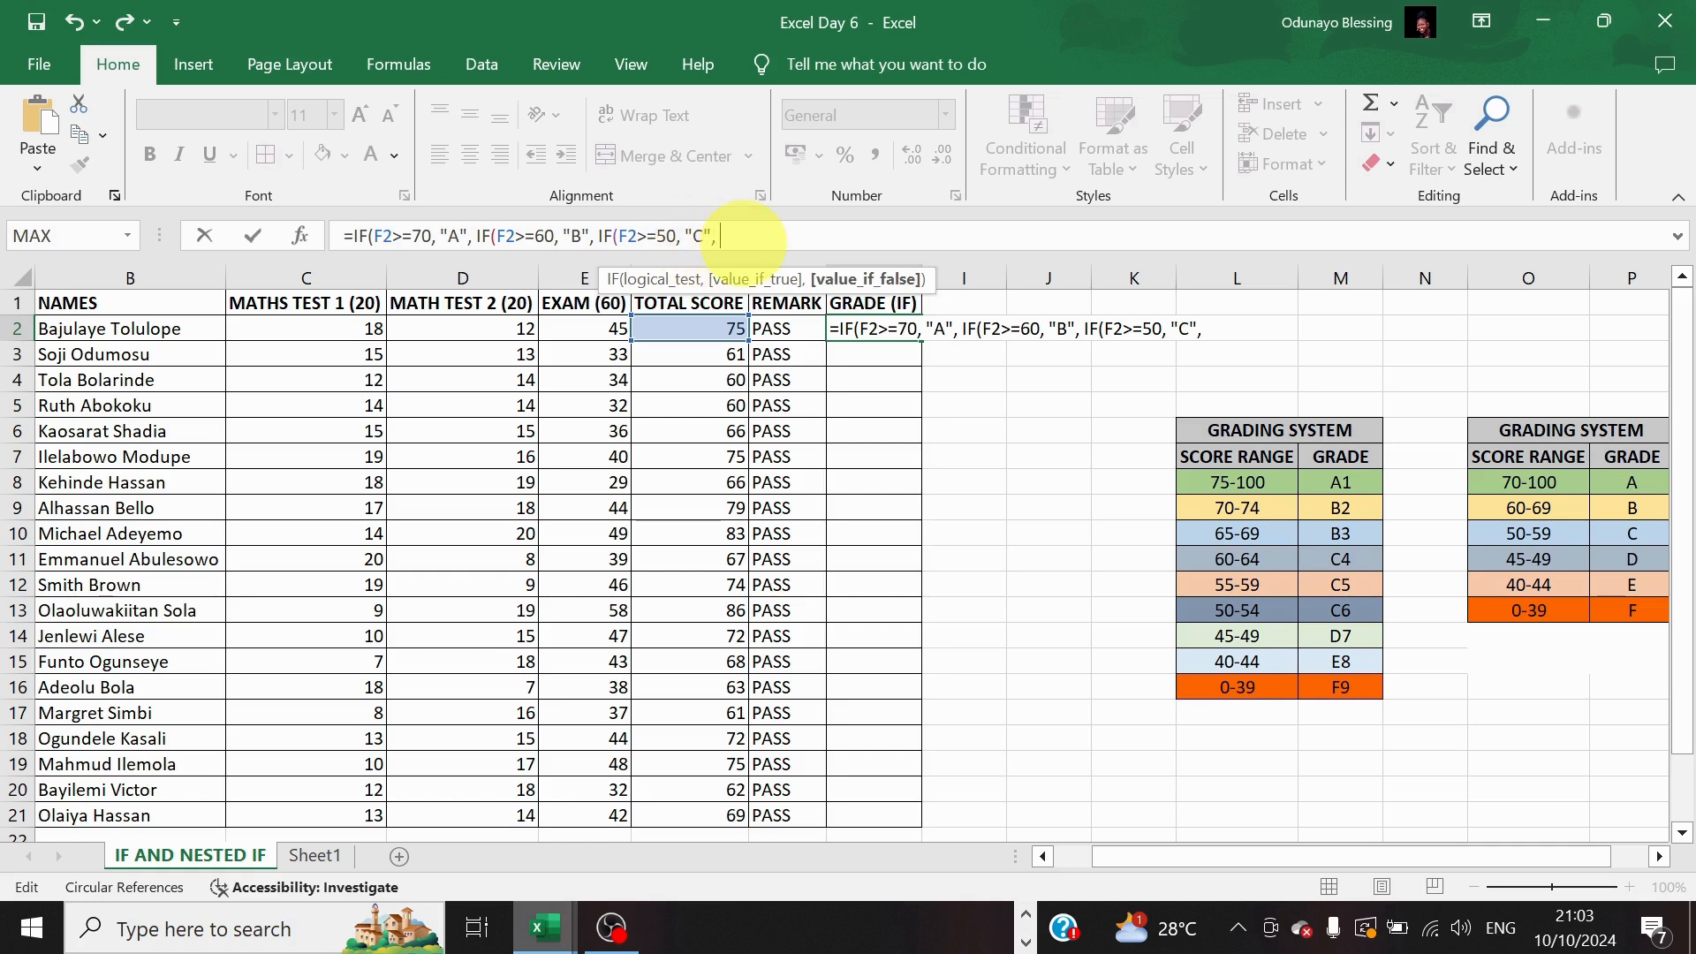
key("ctrl+v")
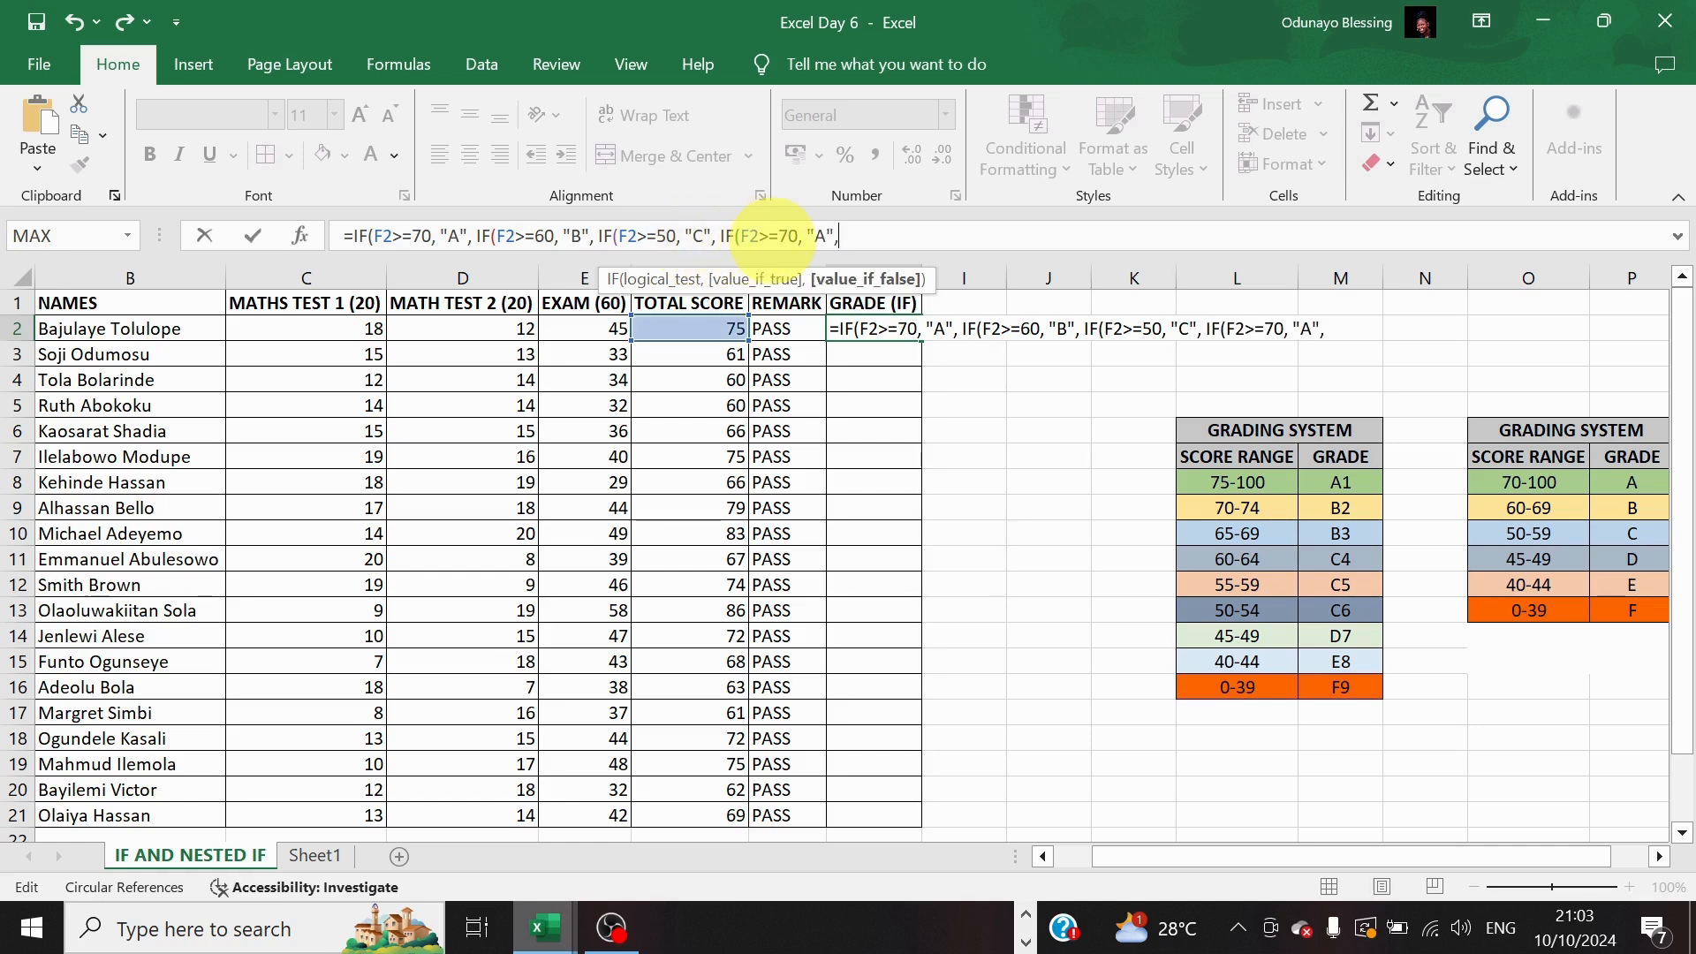
left_click(778, 235)
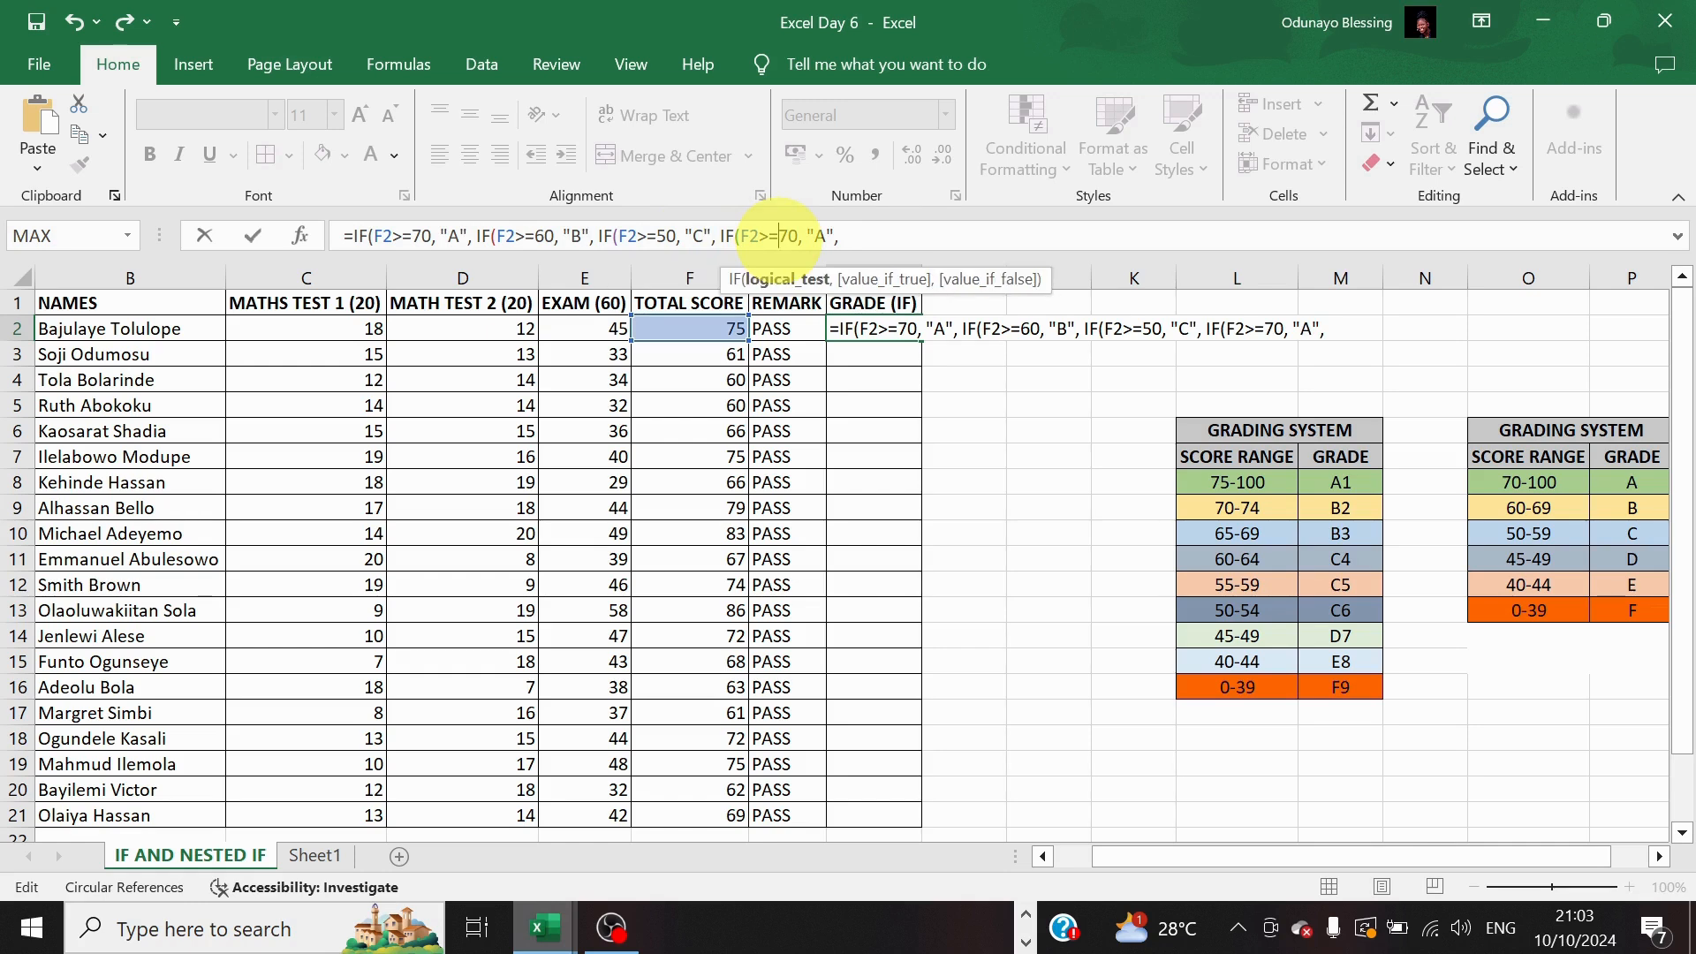
key("Delete")
key("Delete")
type("45")
left_click(828, 236)
key("BackSpace")
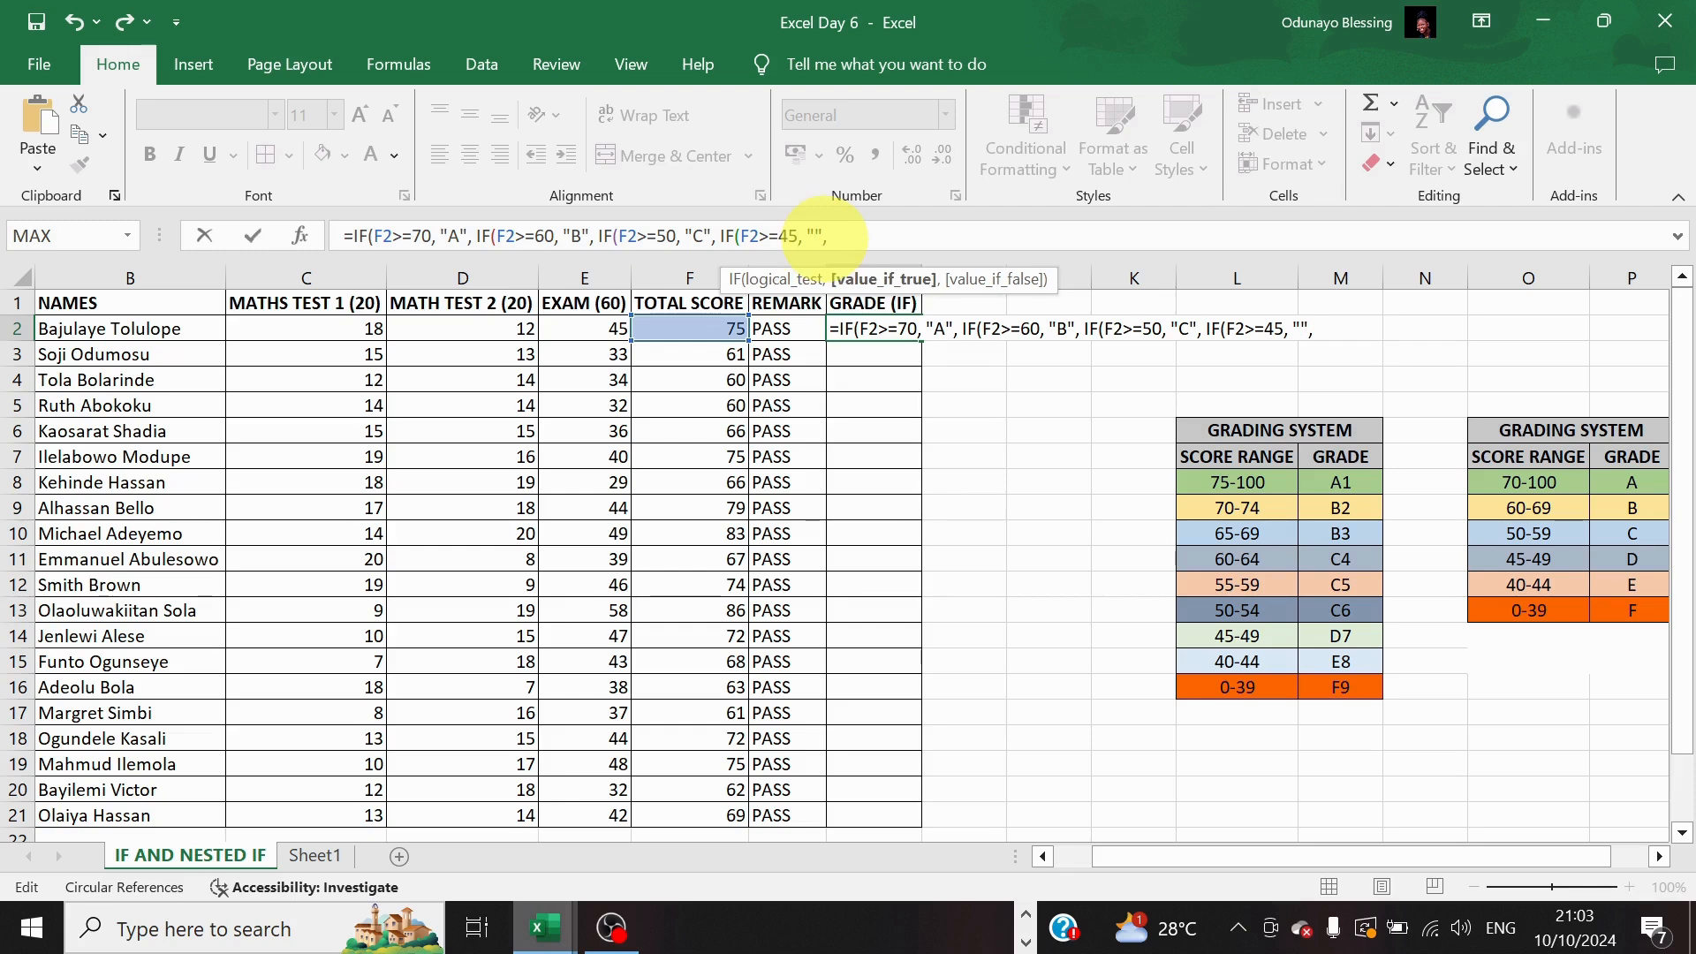
type("D")
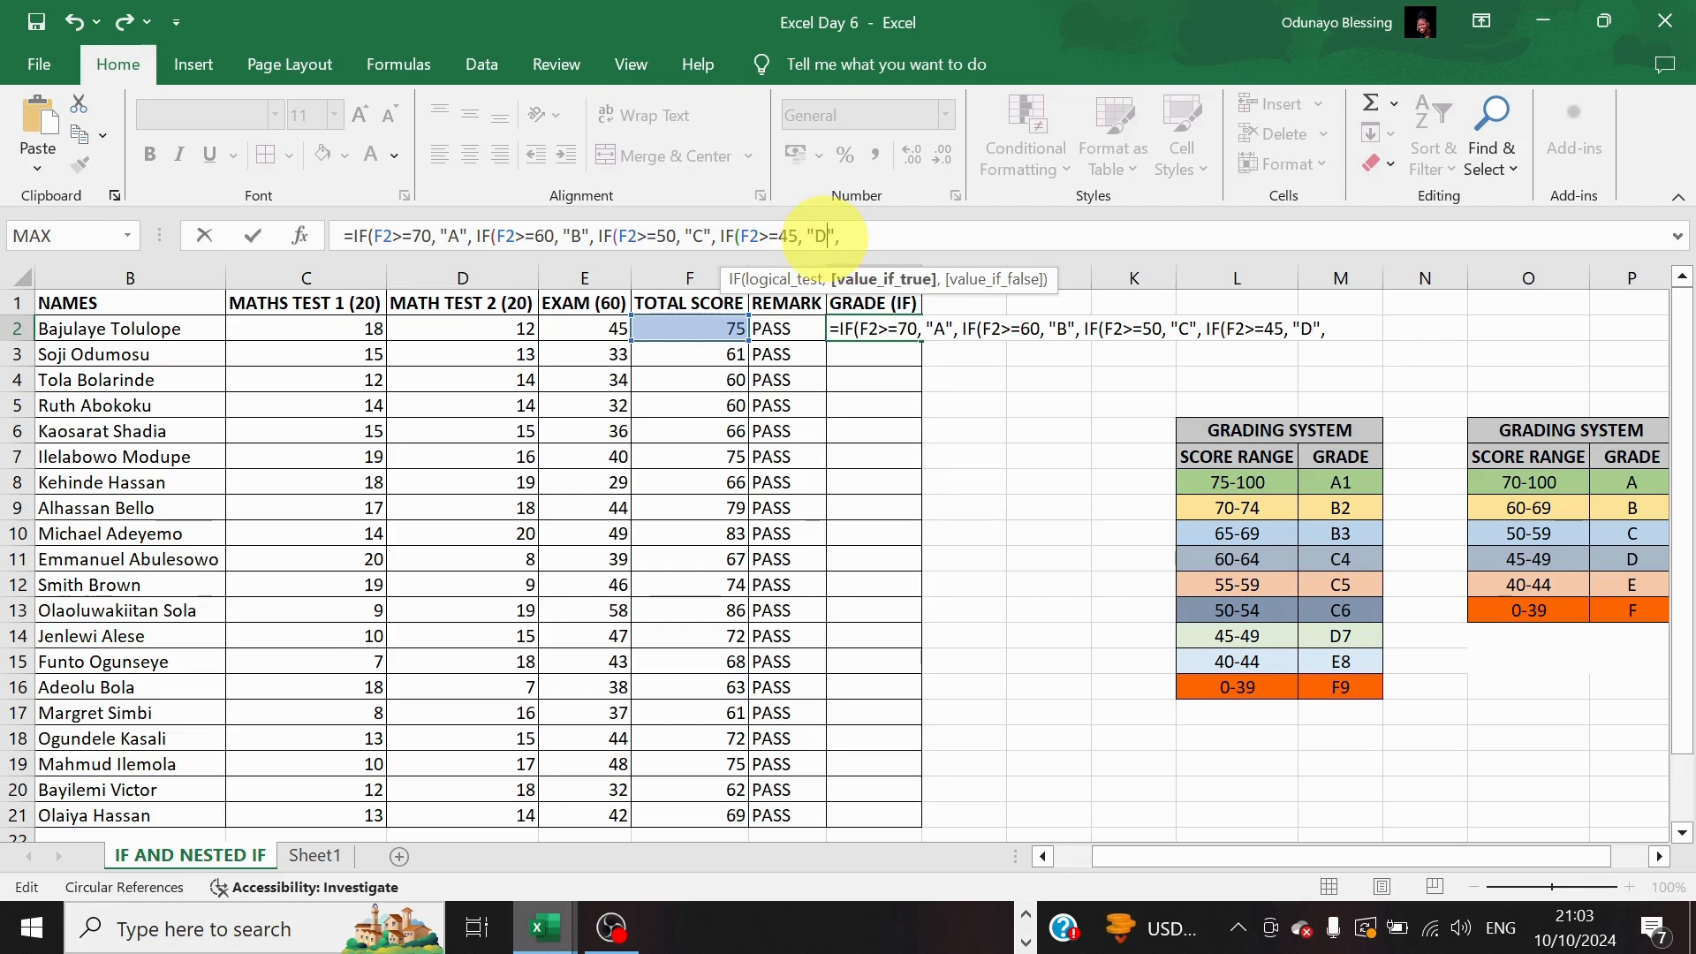
Append a fifth copy of the IF clause to the H2 formula, with threshold 40 and returned grade "E"
left_click(857, 236)
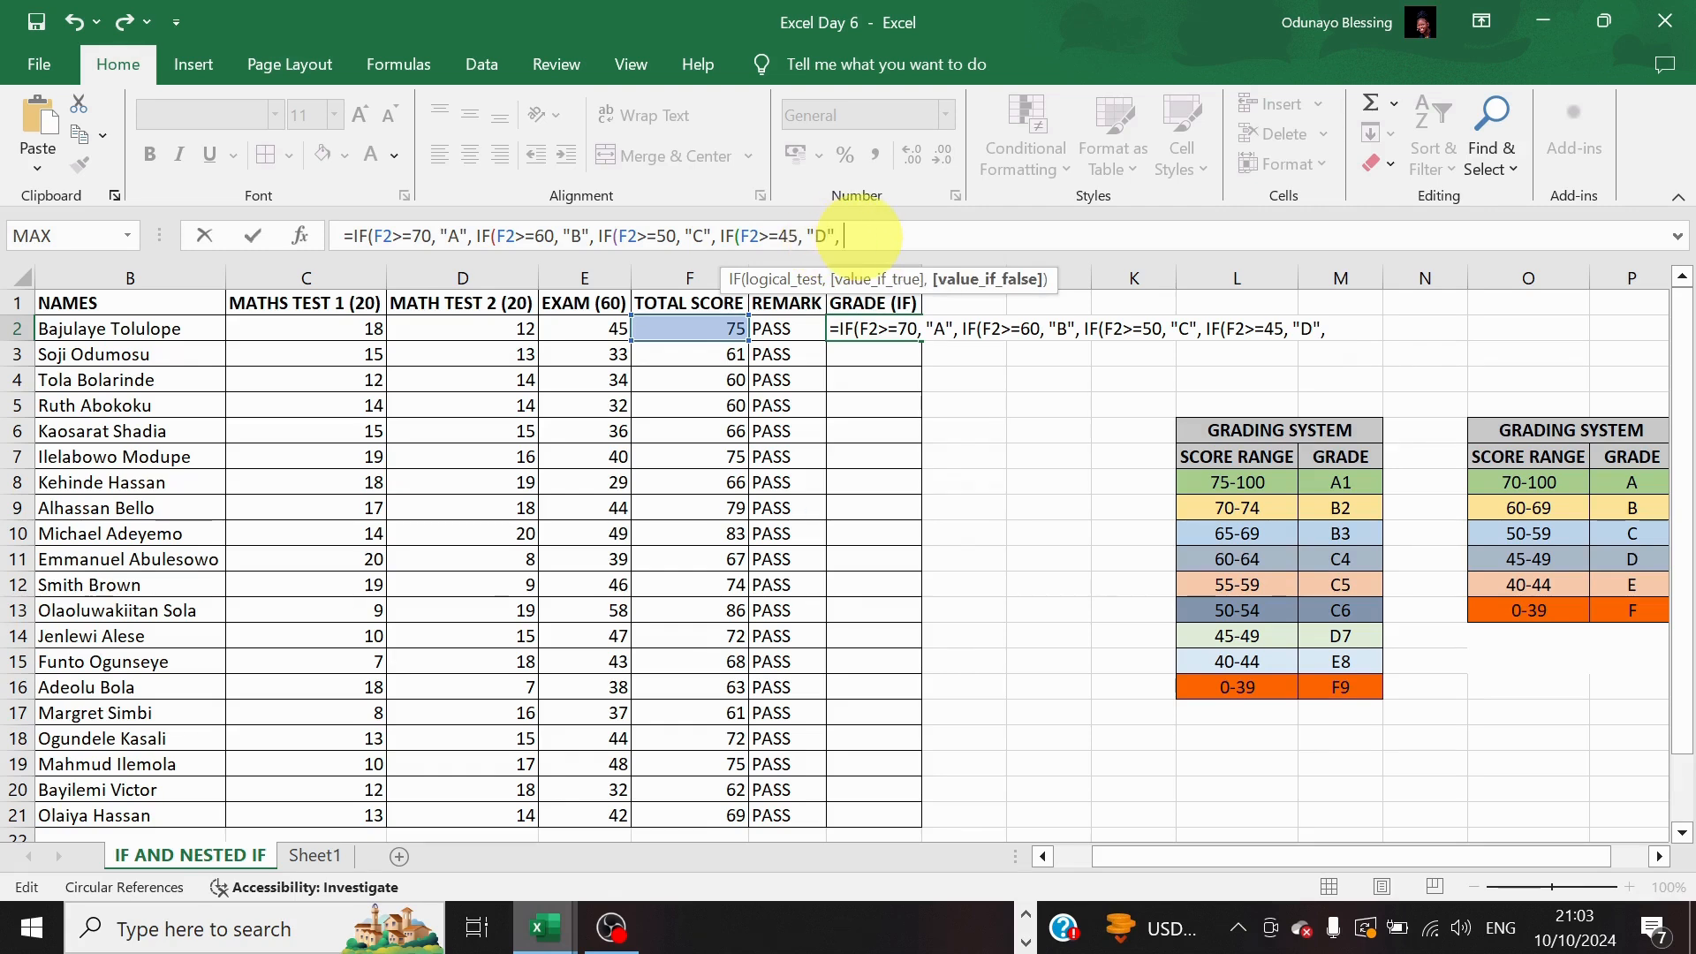
key("ctrl+v")
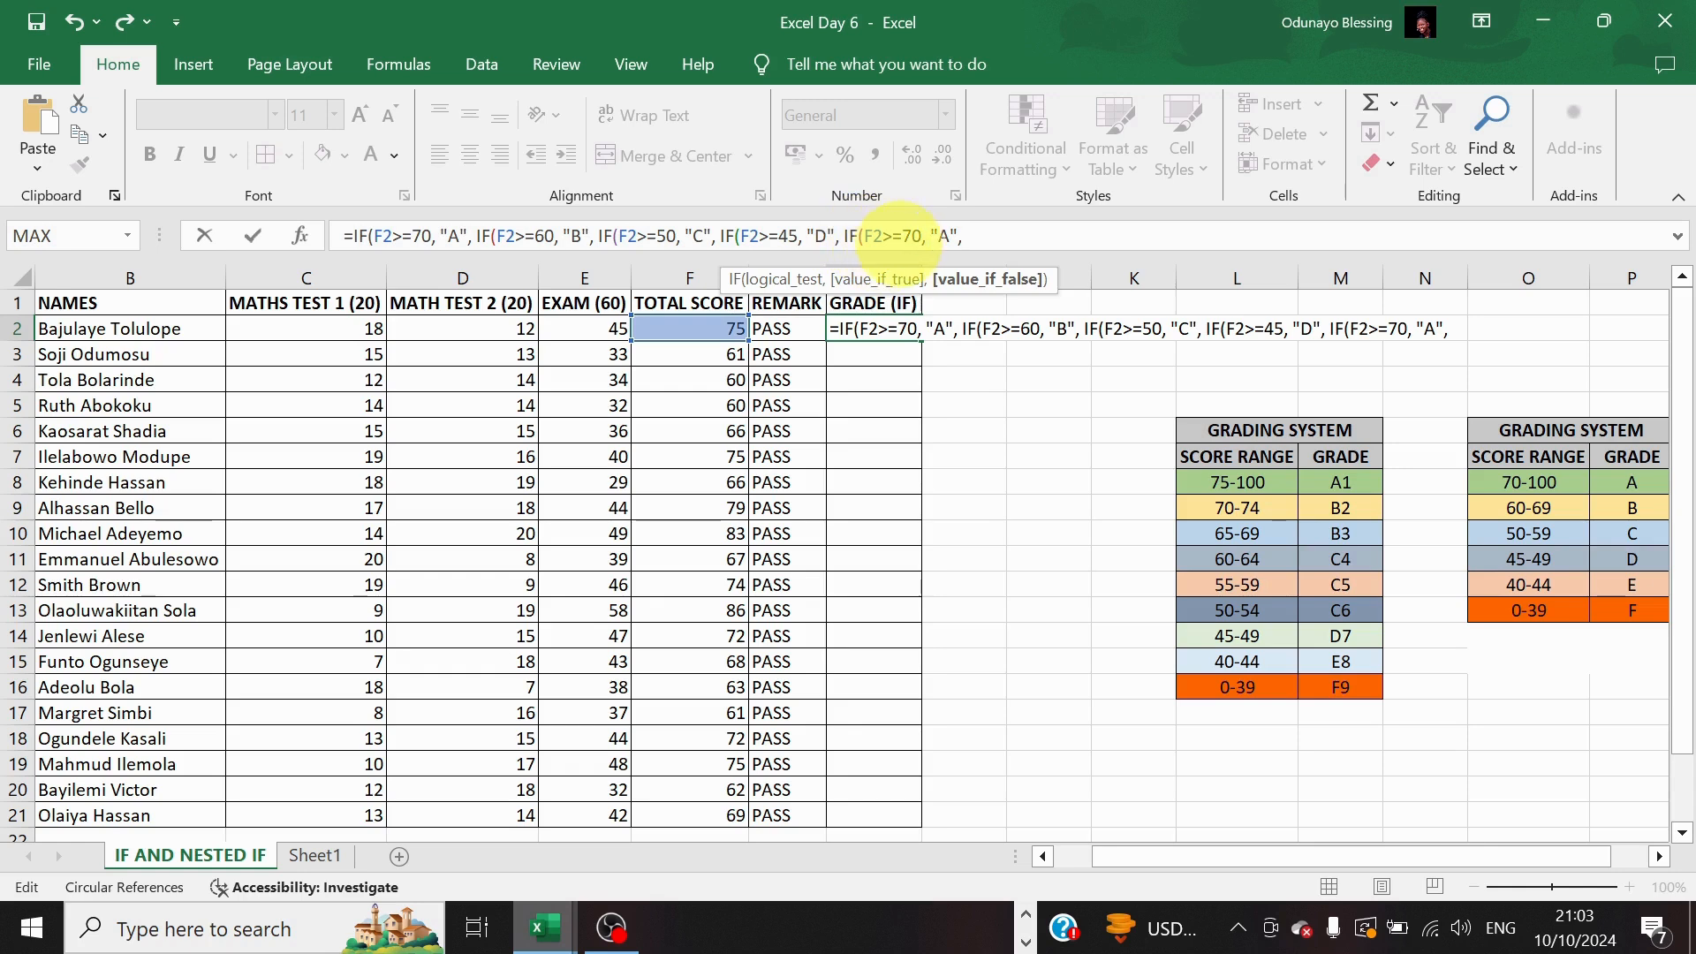
left_click(911, 236)
key("BackSpace")
key("Delete")
type("40")
left_click(947, 236)
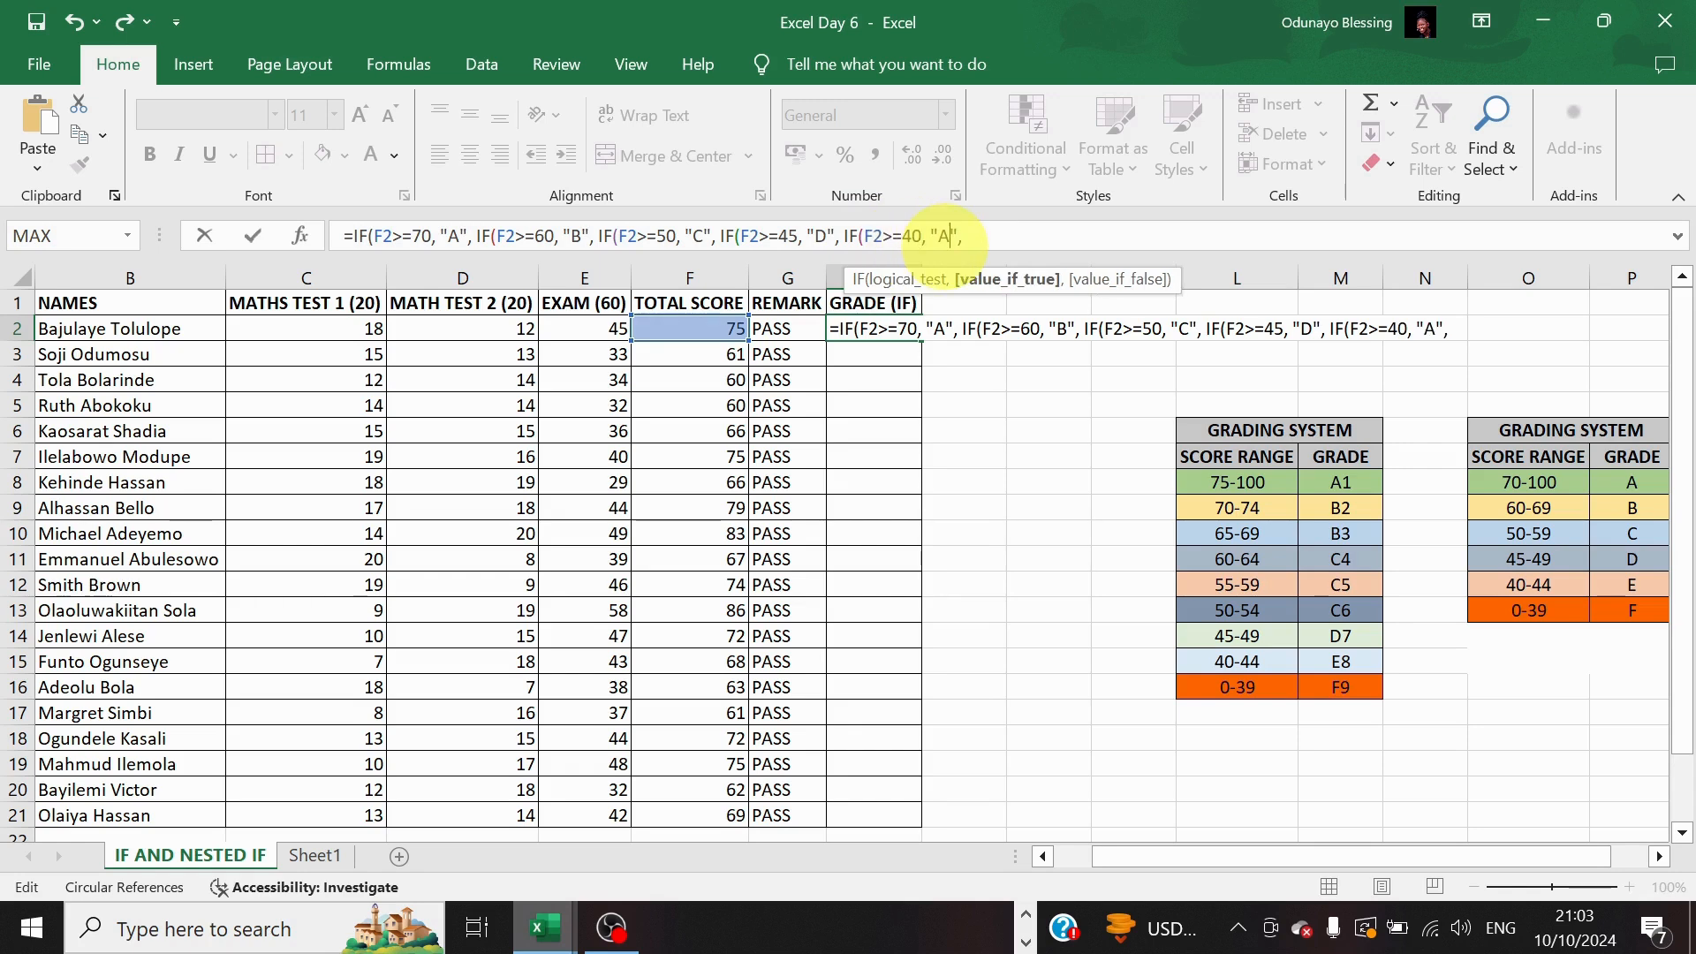
key("BackSpace")
type("E")
left_click(980, 244)
type("IF(F2>=70, \"A\",")
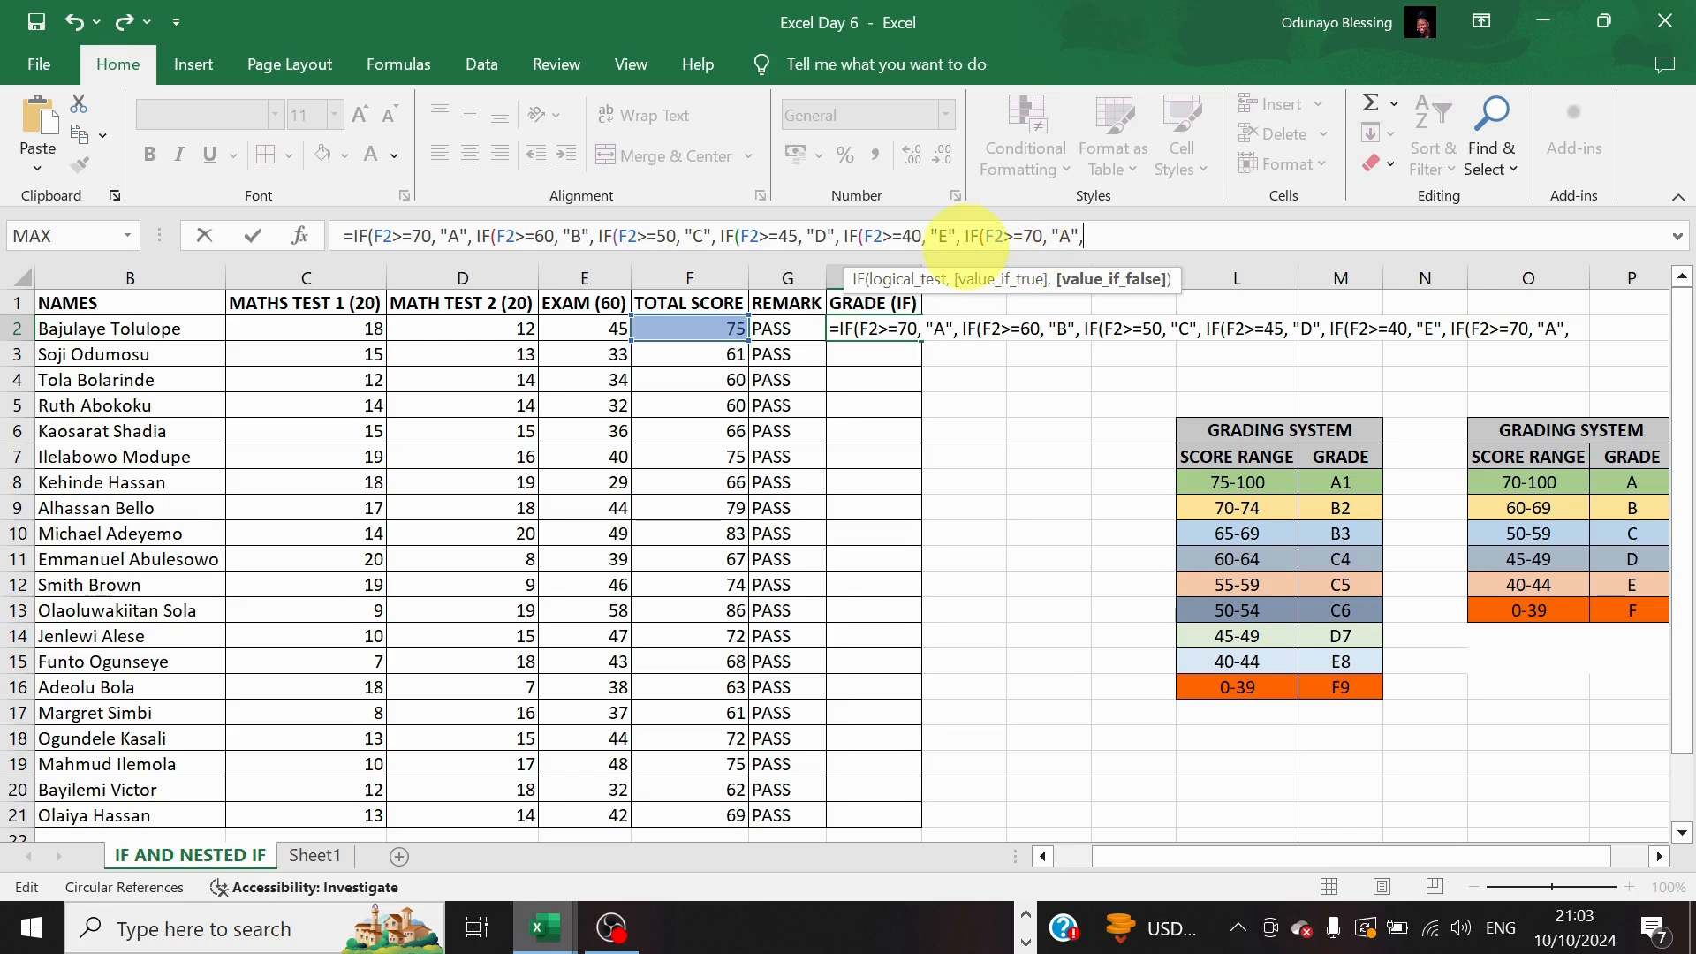
key("Delete")
key("Delete")
key("Delete")
key("Delete")
key("Delete")
key("Delete")
key("Delete")
key("Delete")
key("Delete")
key("Delete")
key("Delete")
key("Delete")
key("Delete")
key("Delete")
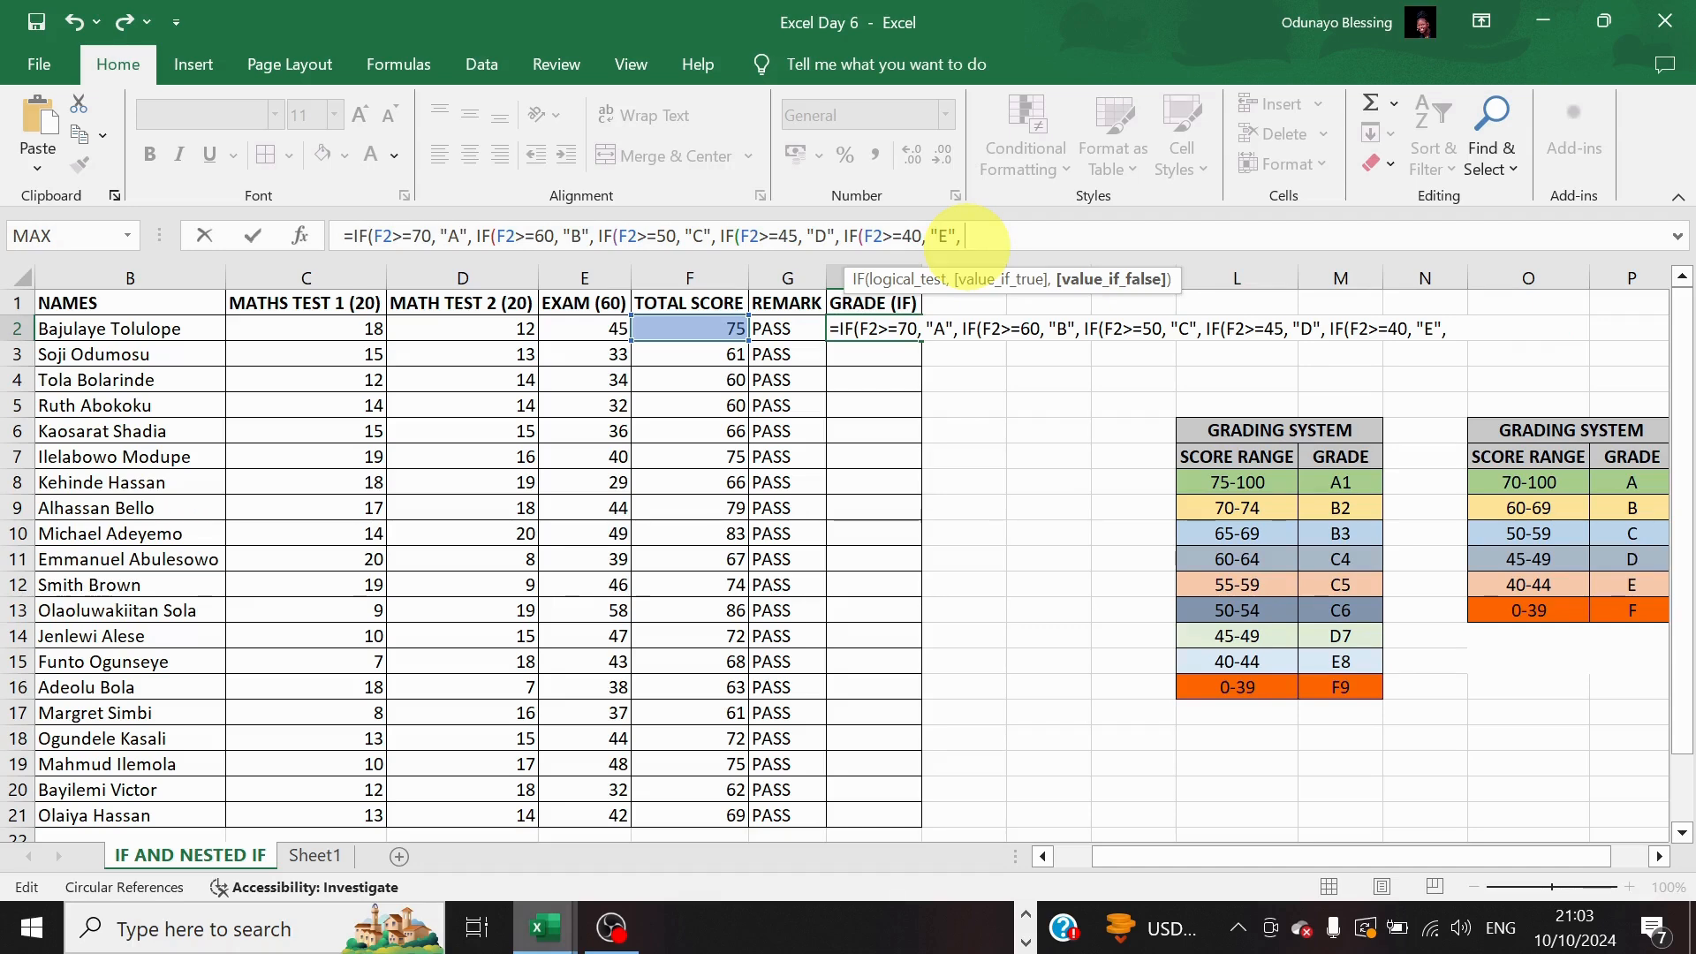
Complete the H2 formula with "F" as the final false value and five closing parentheses, and fill it down through H21
type("\", \"F\")")
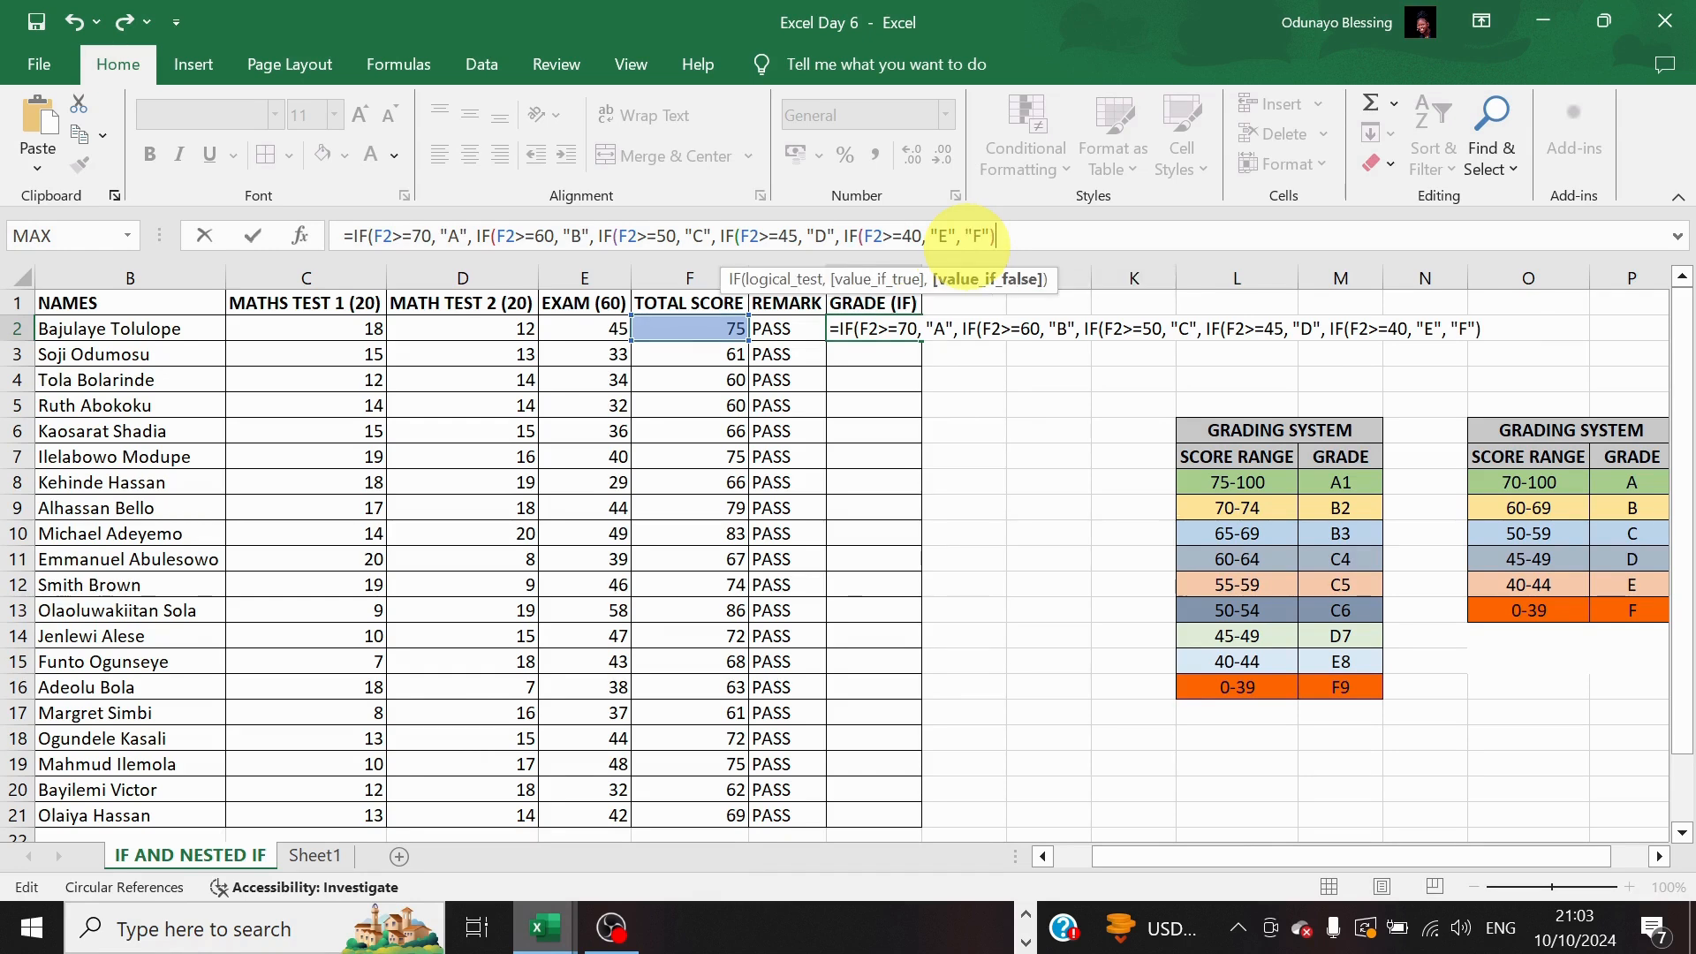
key("BackSpace")
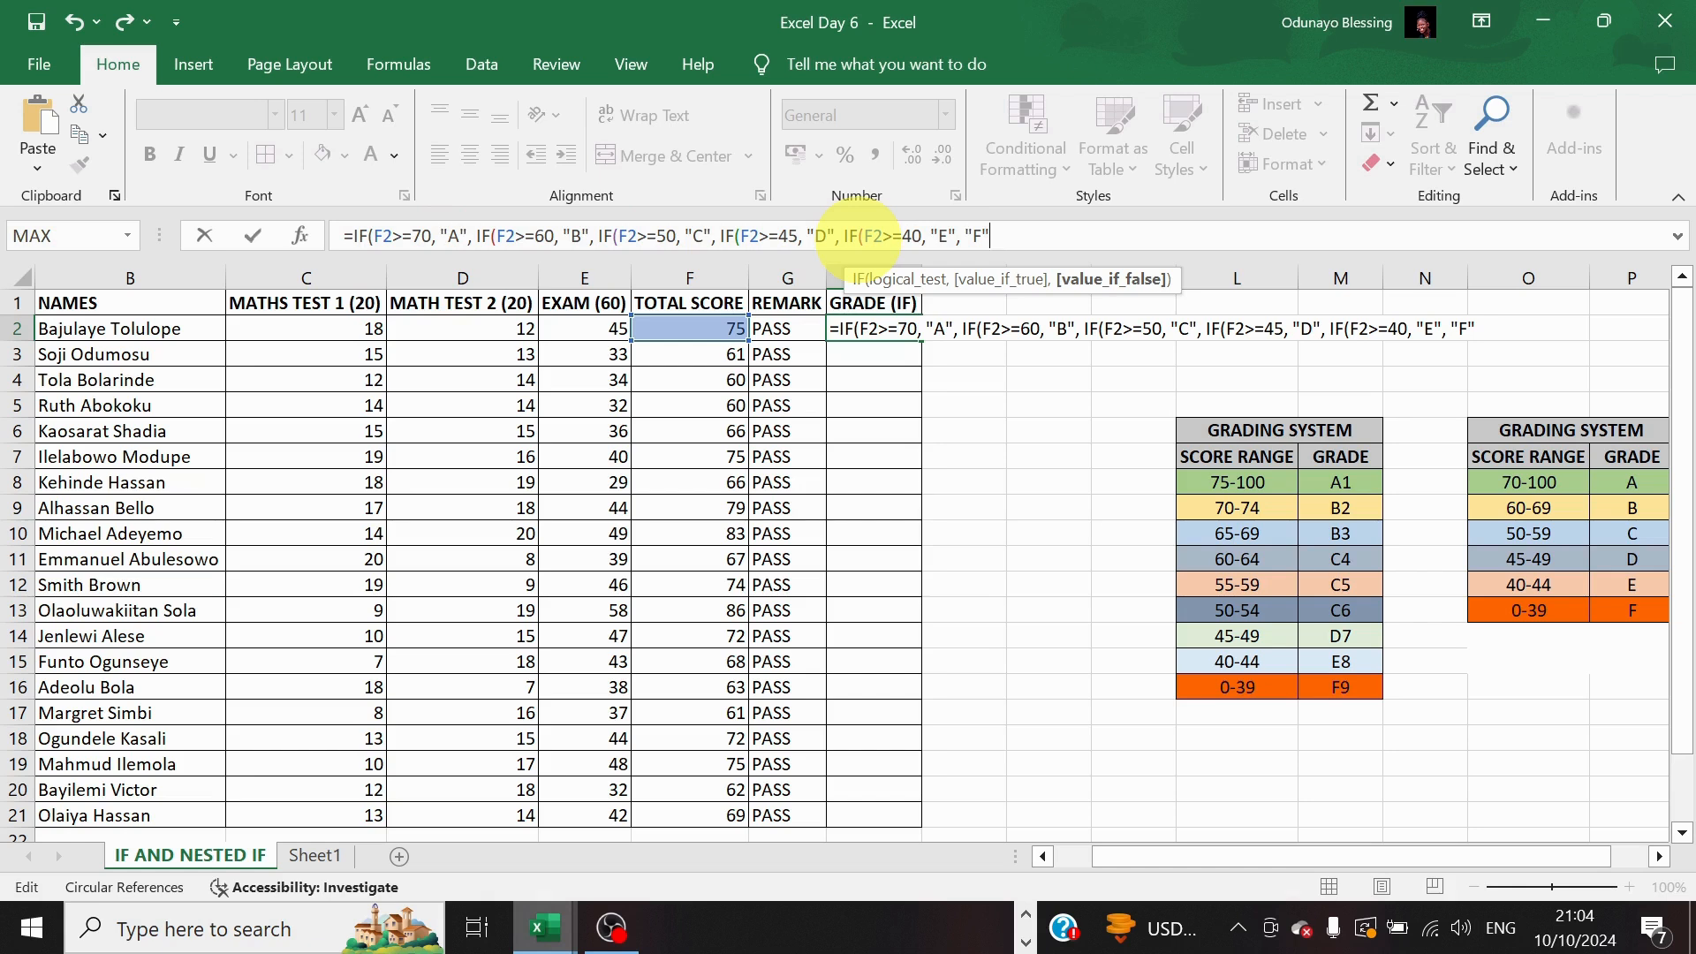
type(")))))")
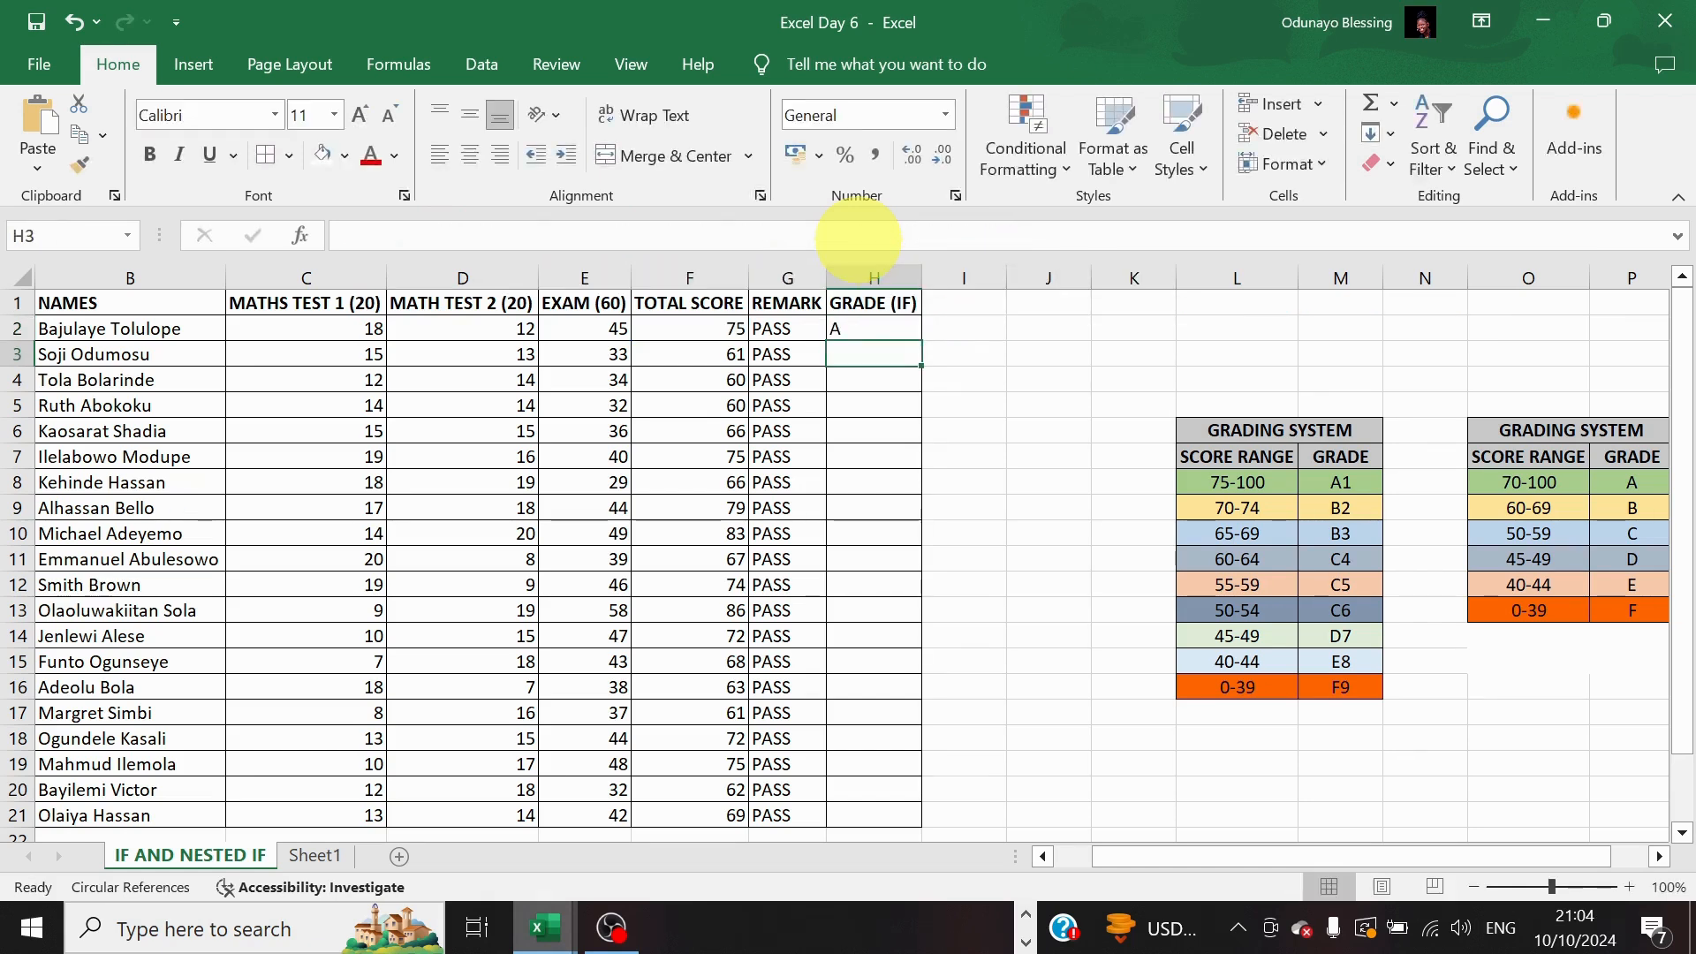
left_click(891, 327)
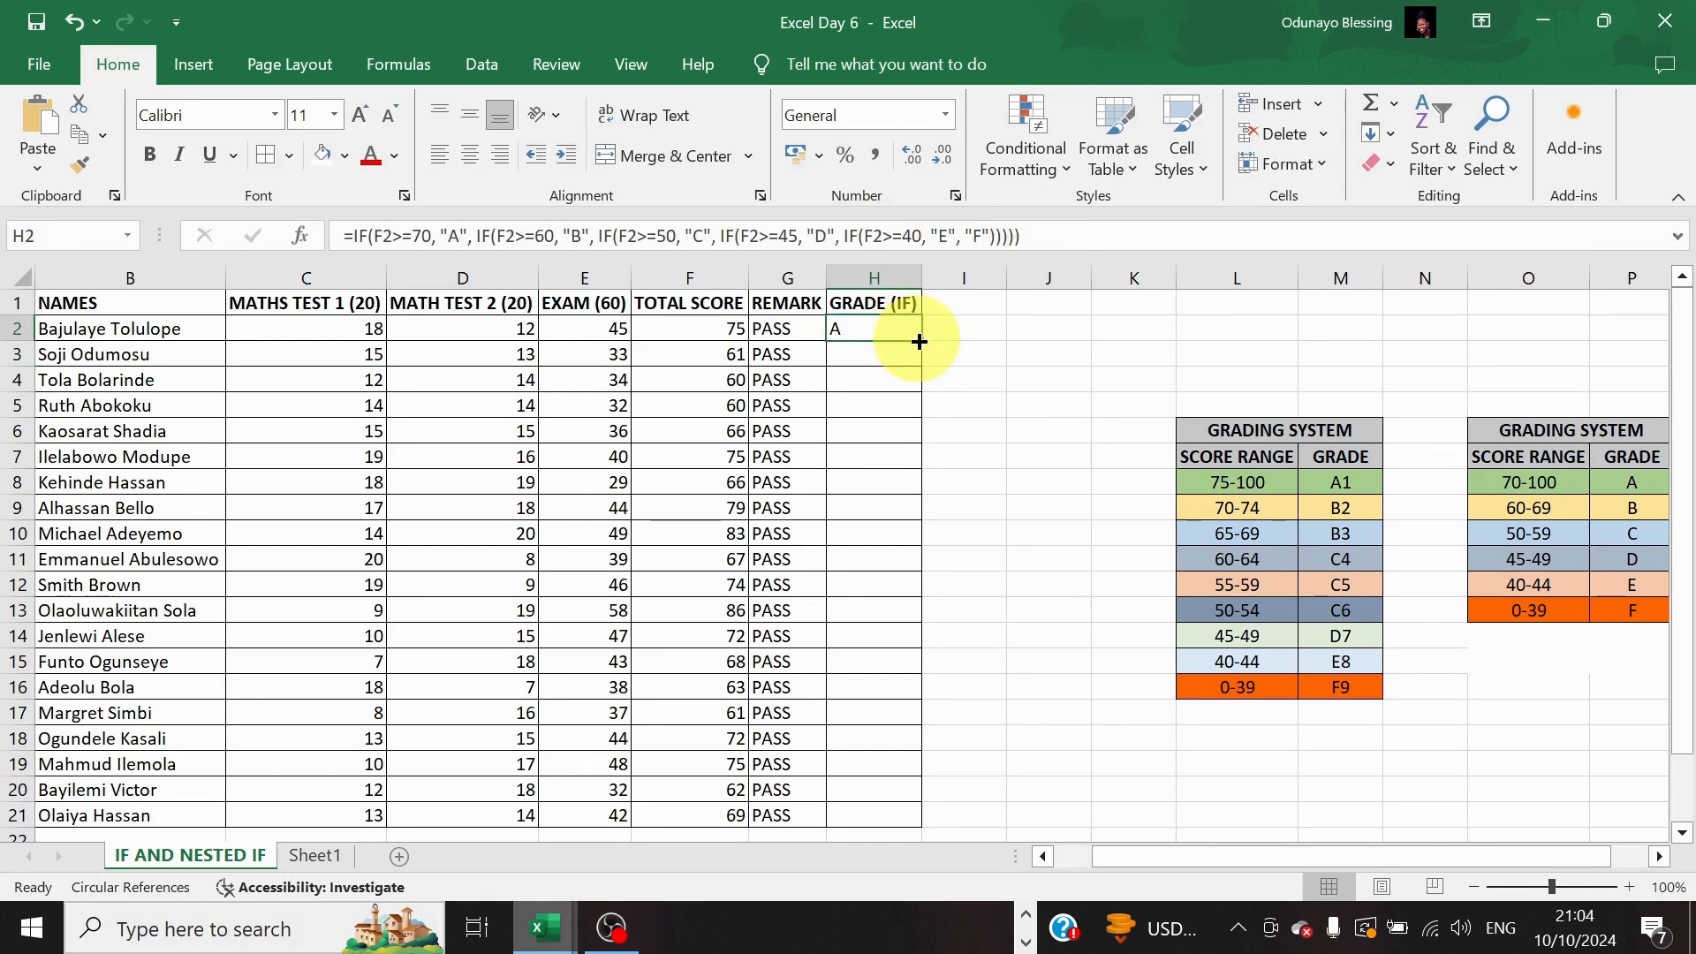
double_click(919, 341)
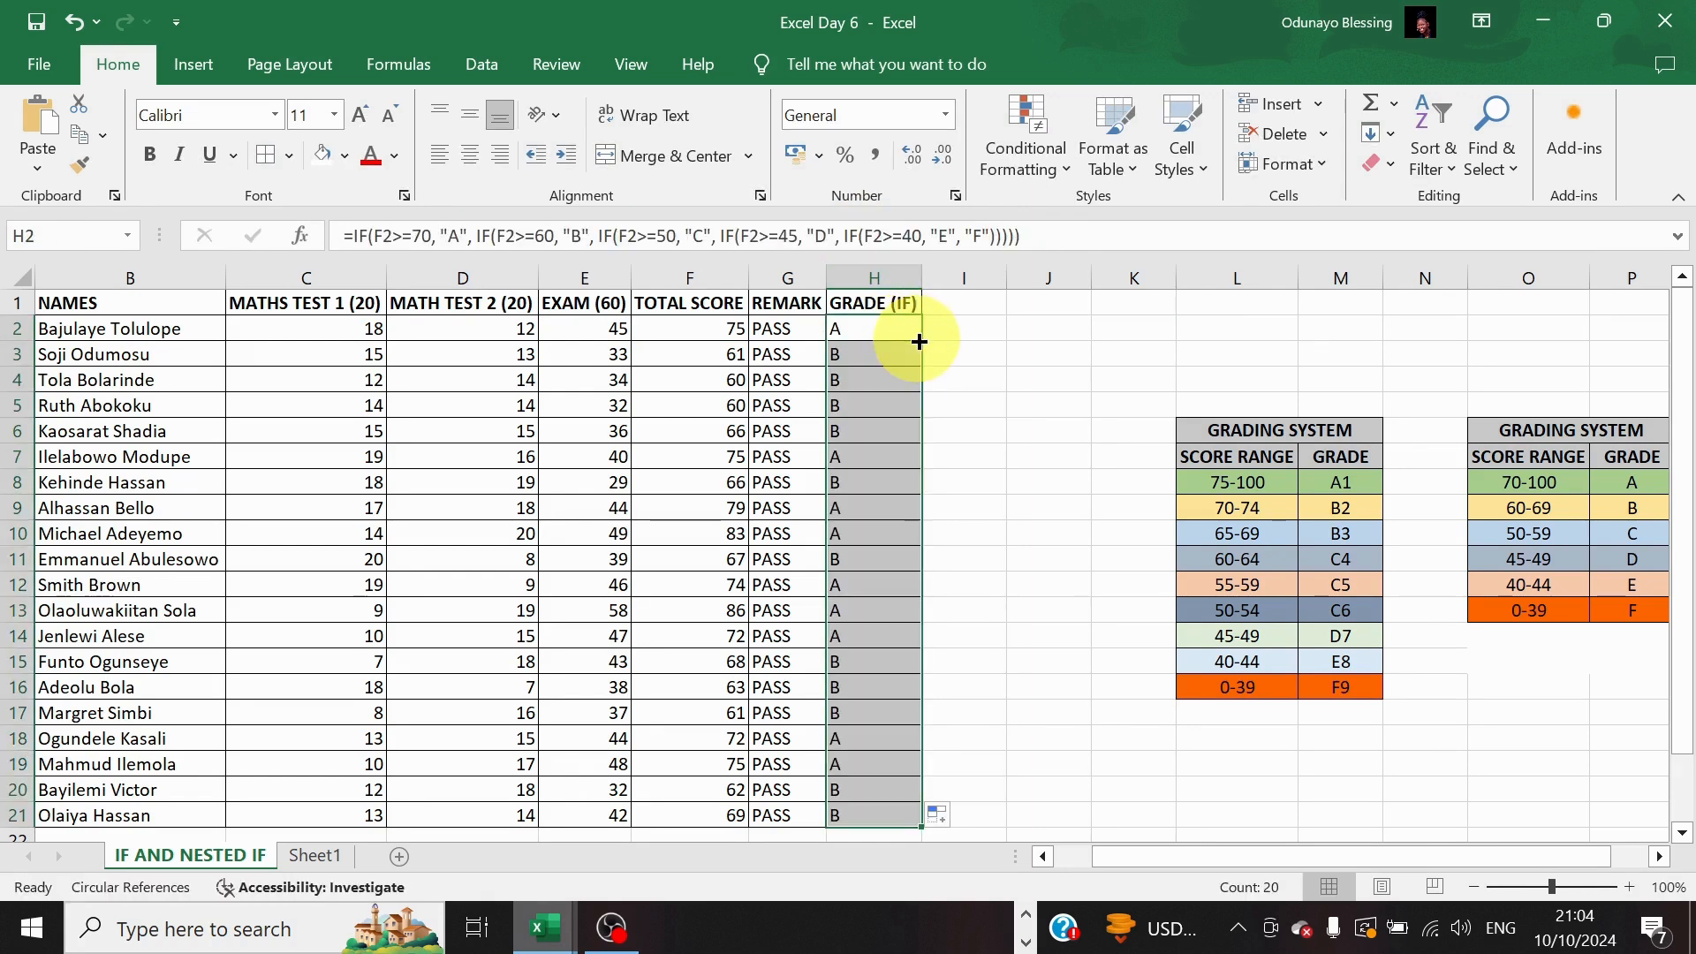
Review the completed nested IF formula in H2, including its closing parentheses
left_click(898, 279)
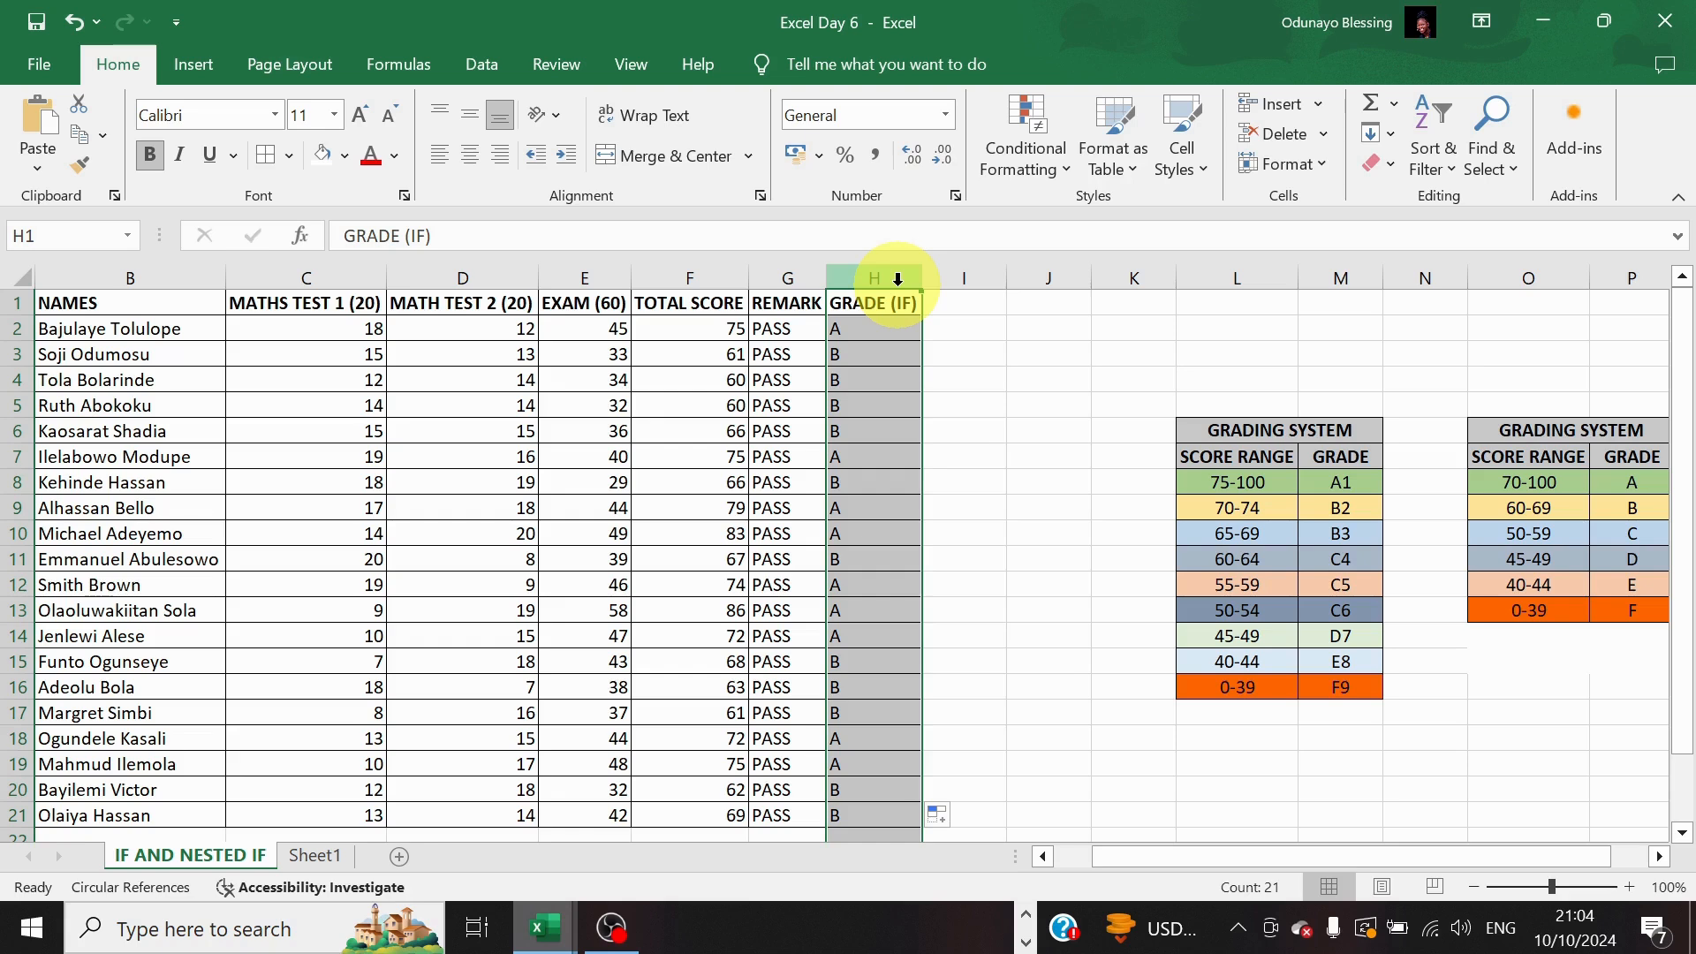
left_click(909, 330)
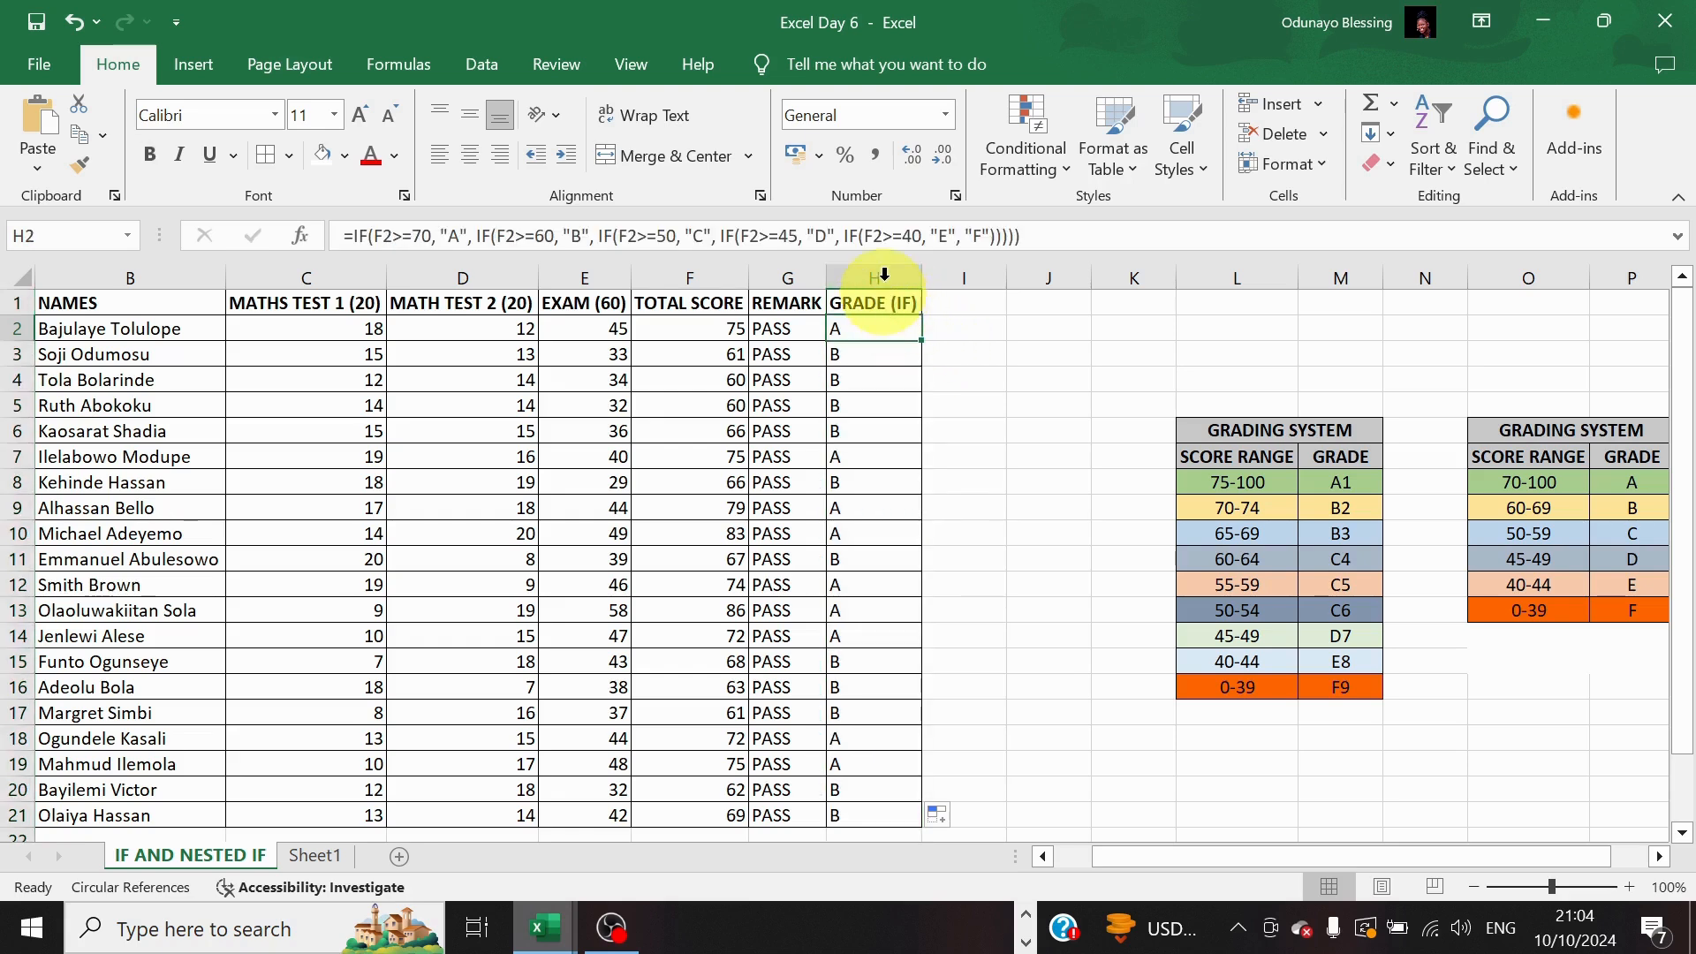
left_click(892, 236)
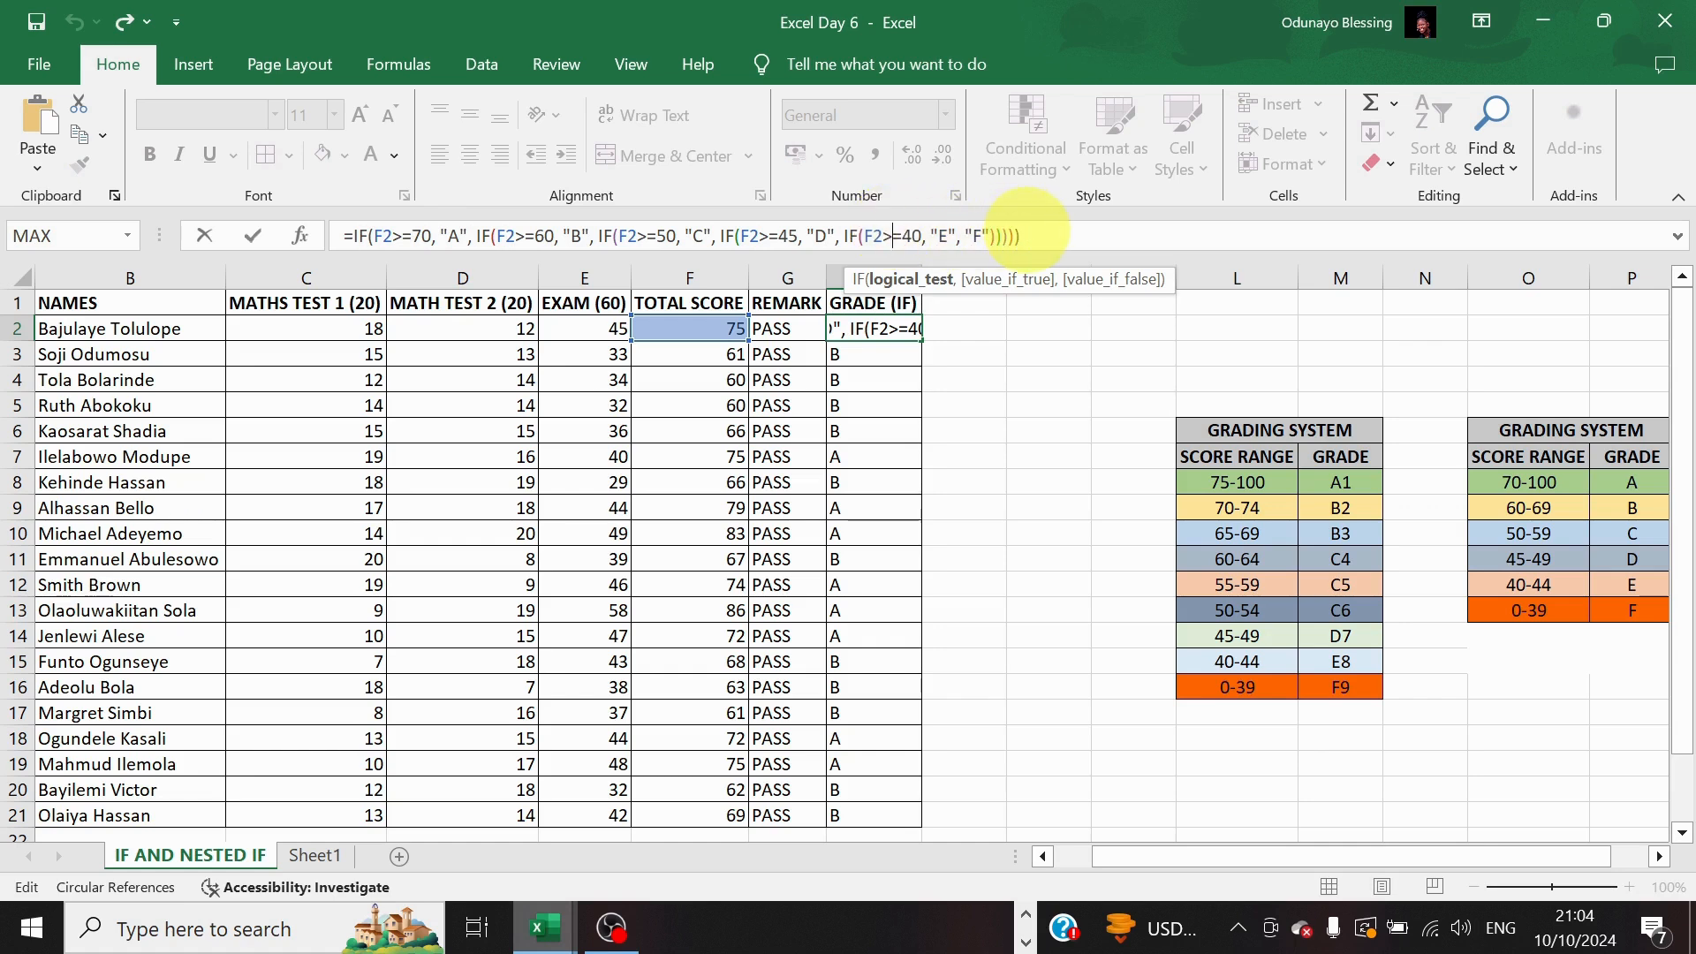
left_click(1022, 236)
left_click(991, 236)
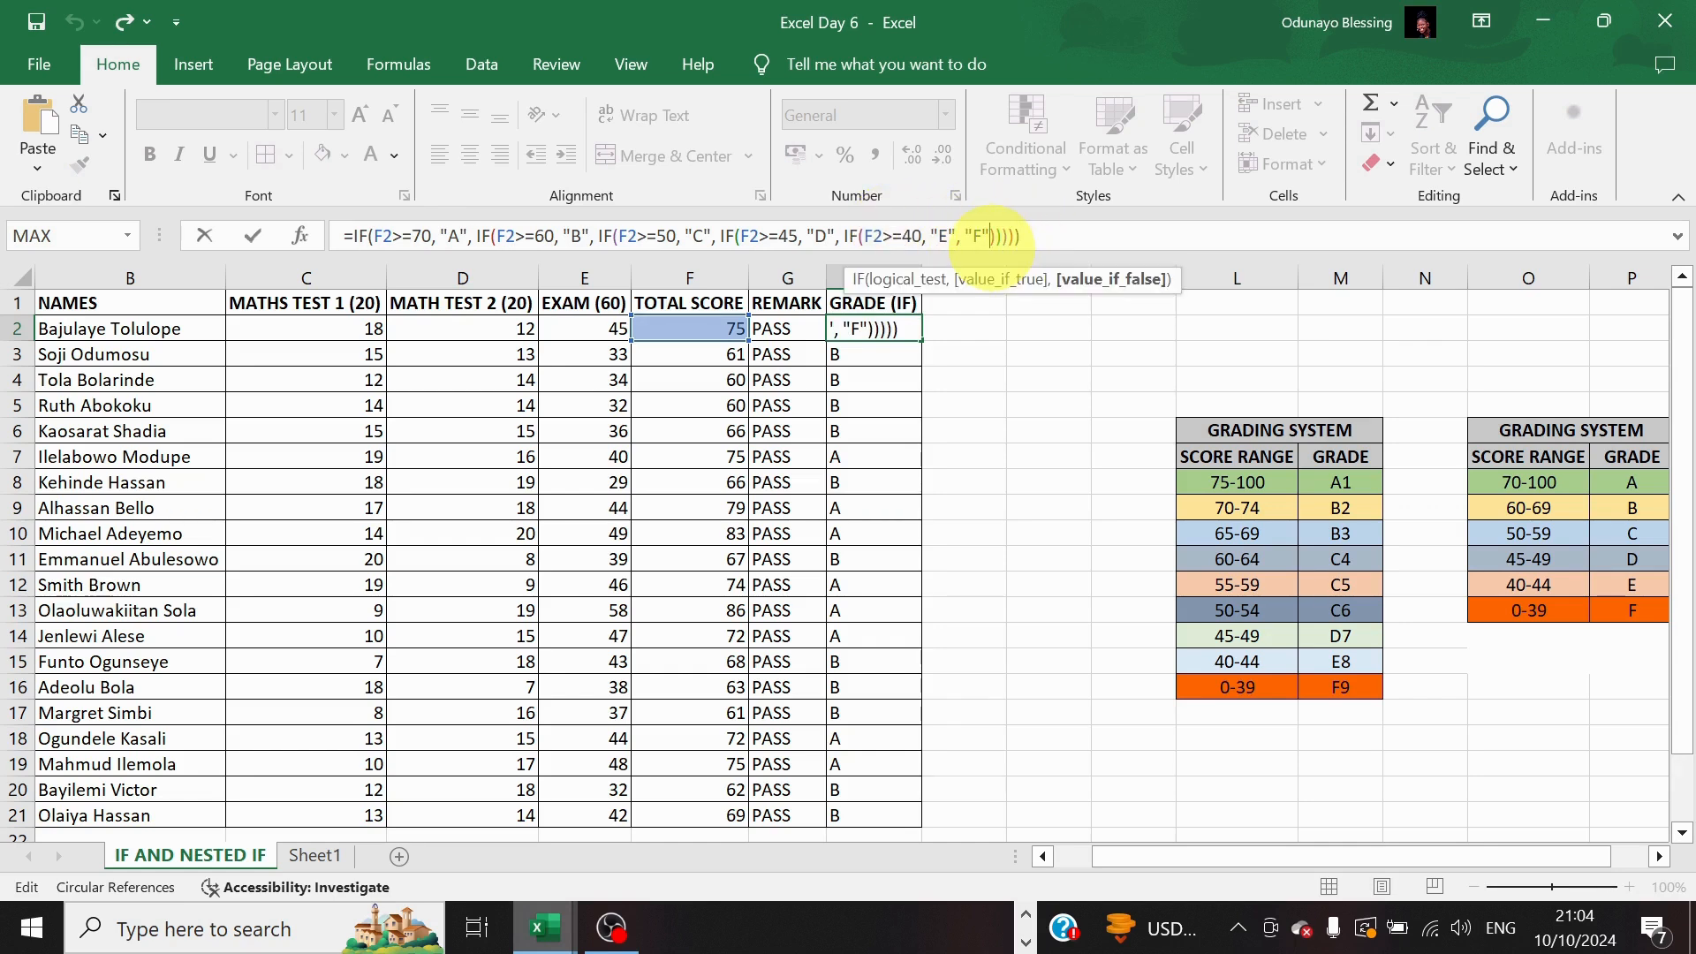
left_click(869, 328)
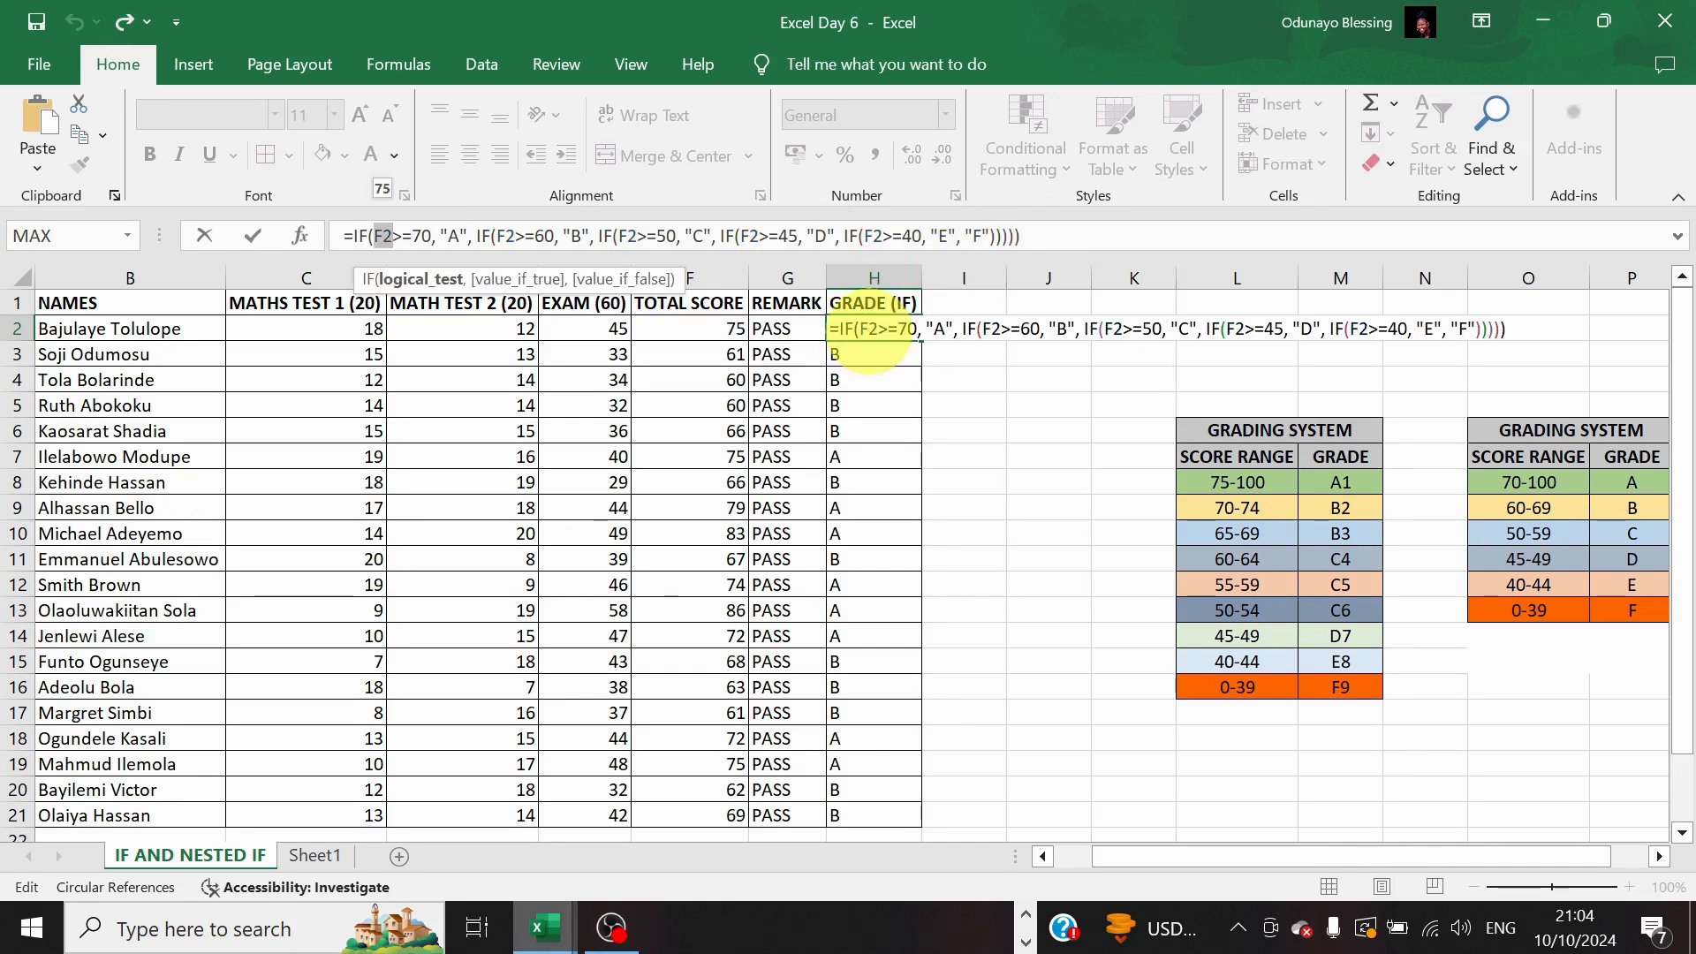
left_click(989, 379)
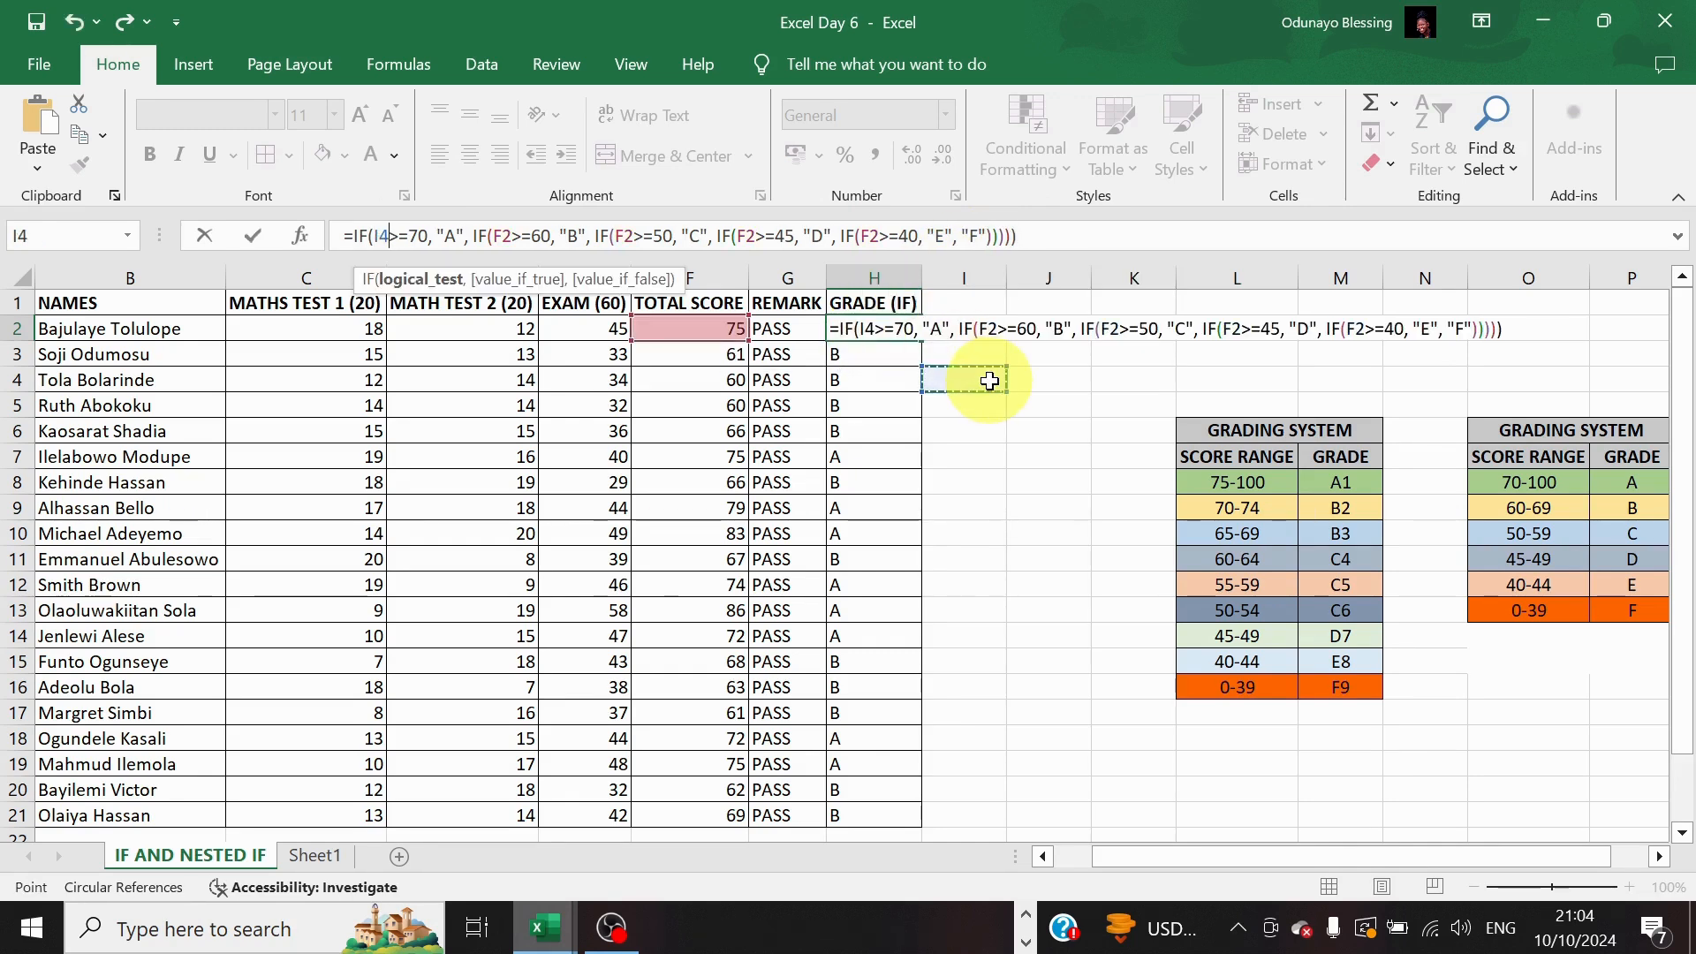
left_click(911, 336)
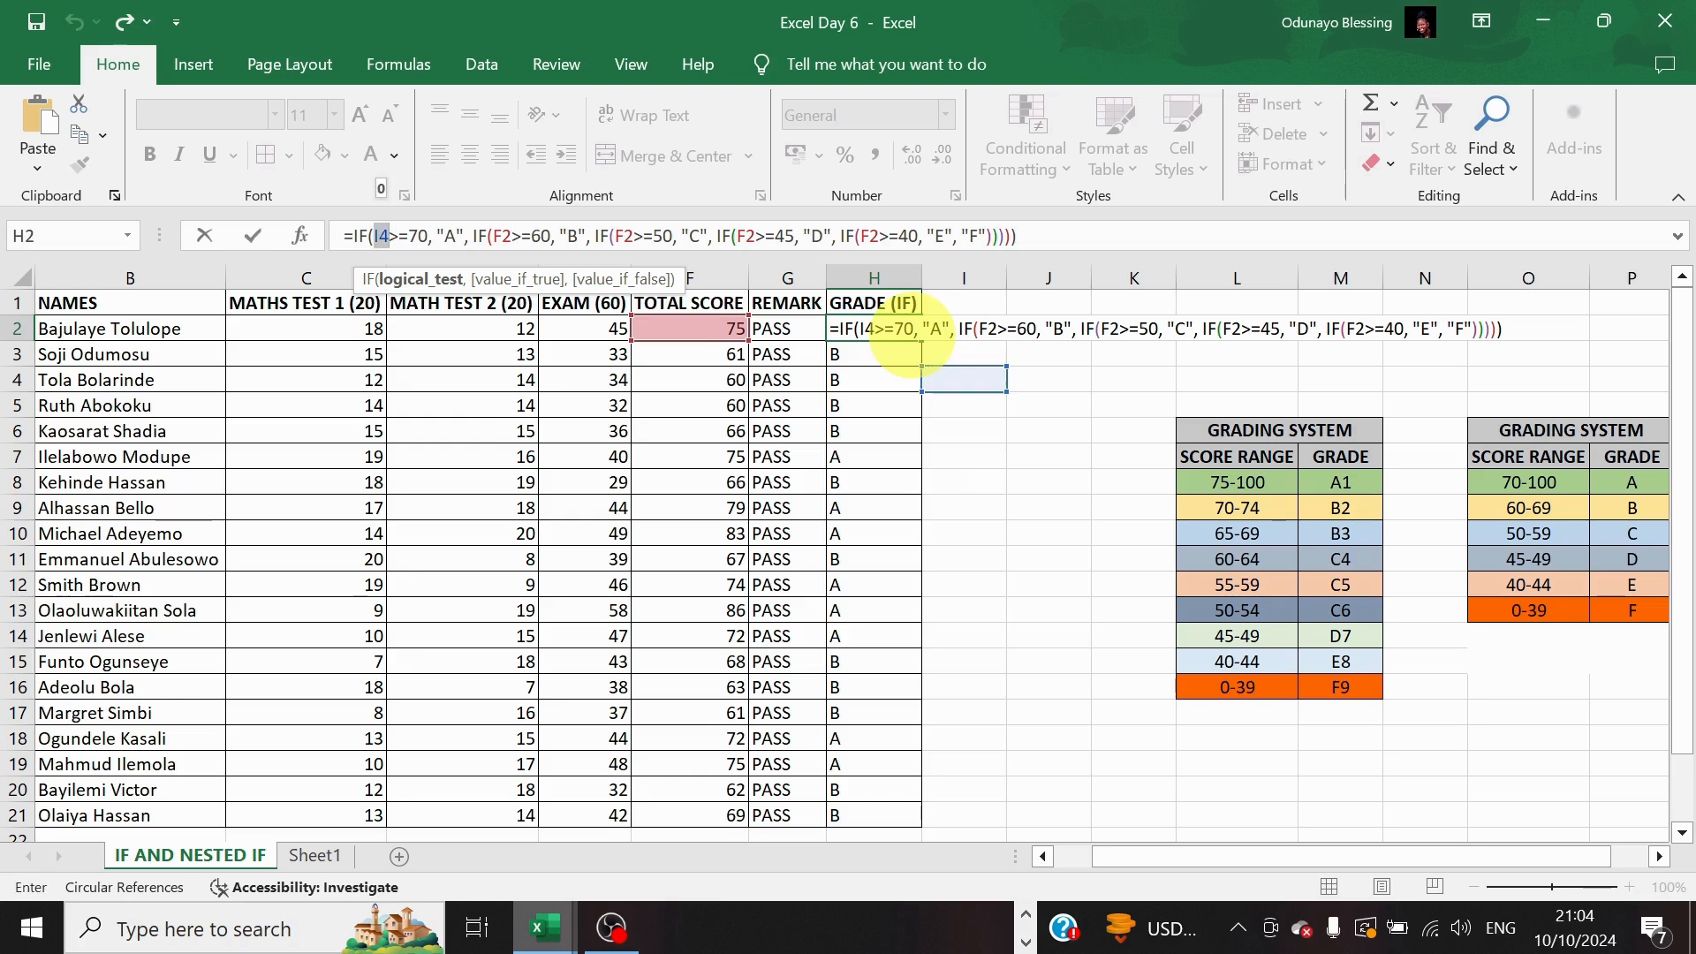
left_click(890, 281)
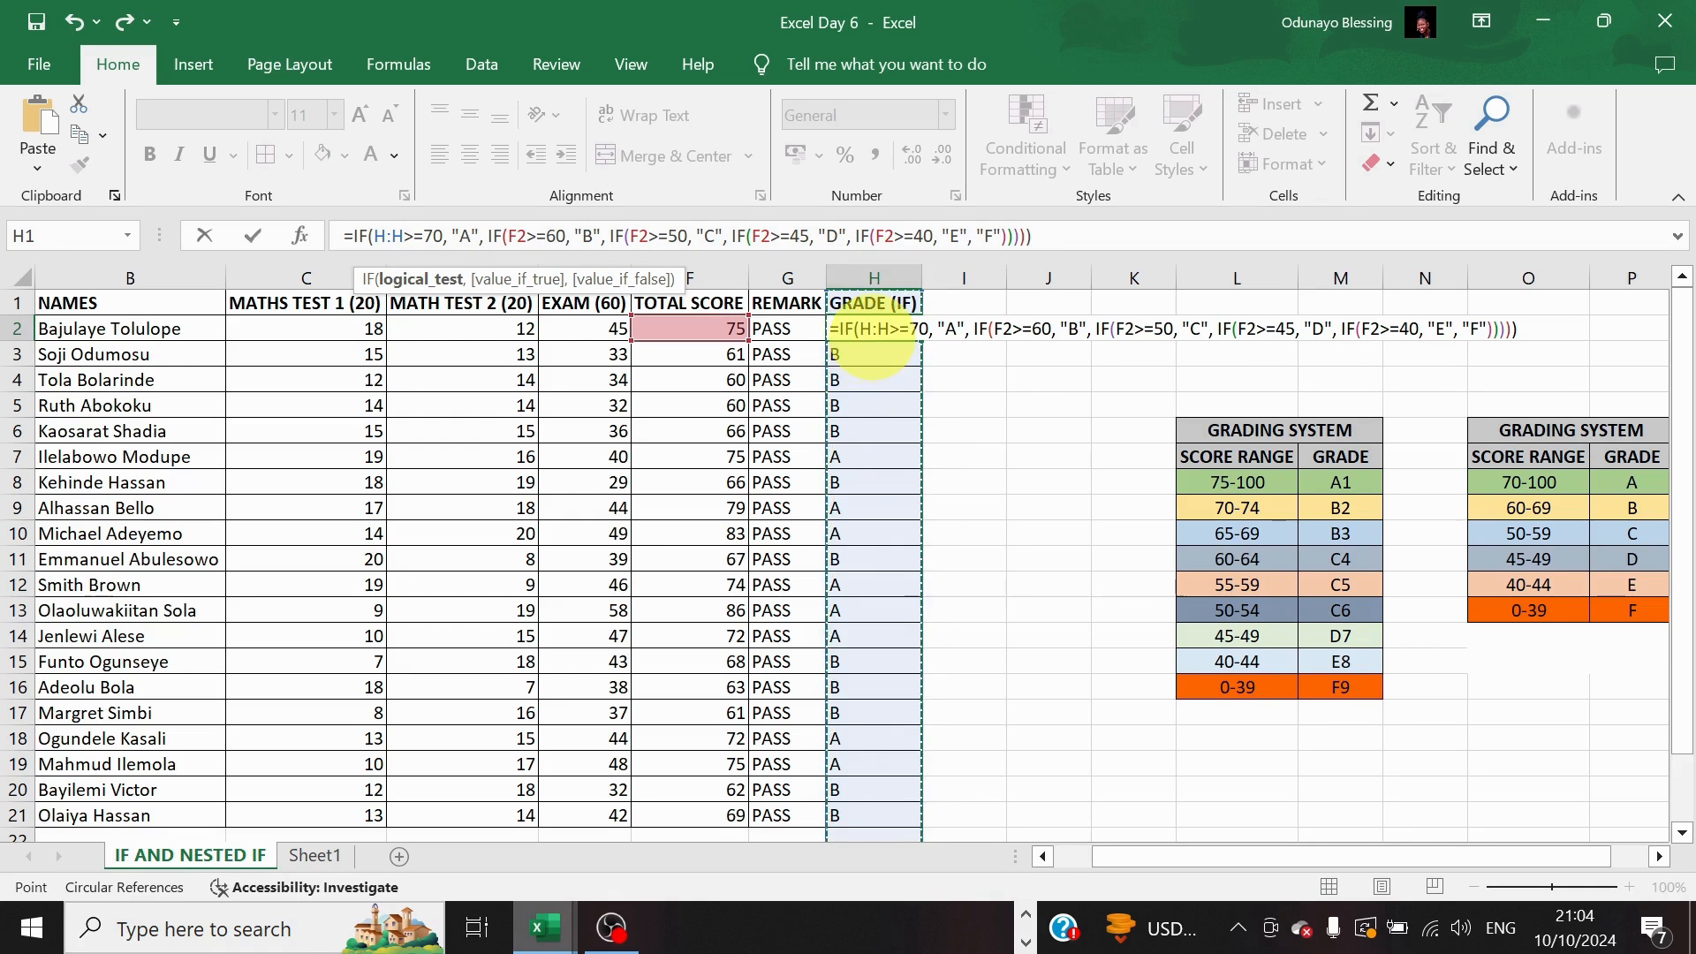
left_click(872, 339)
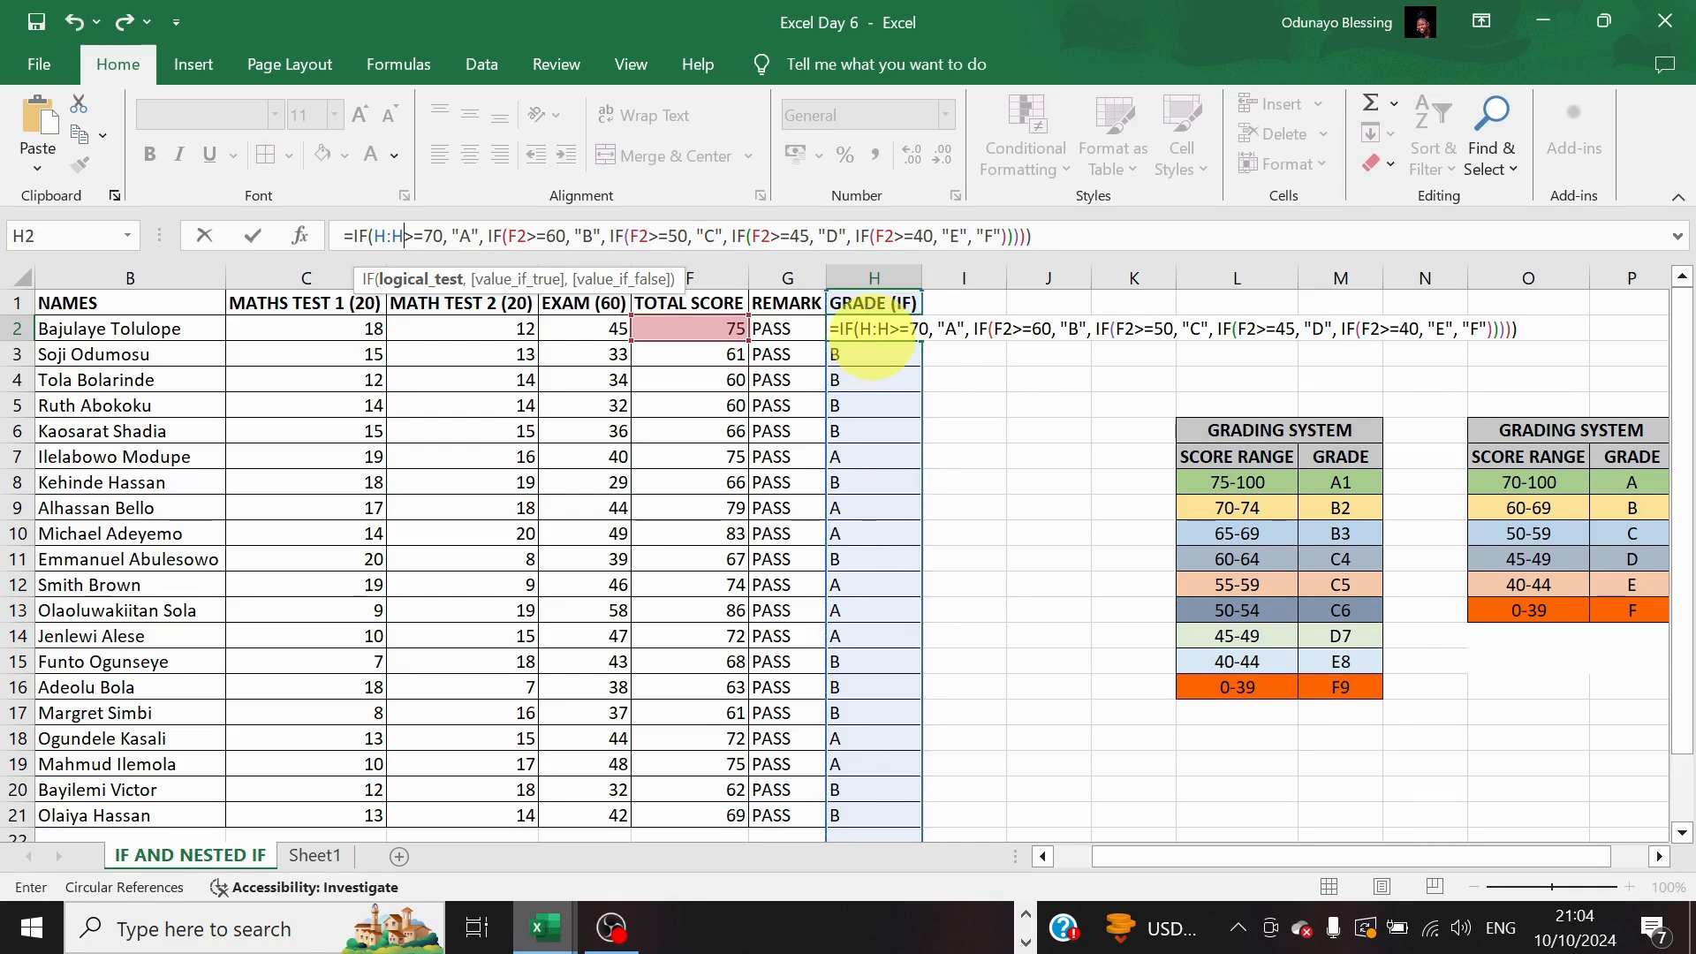
Delete the entire nested IF formula from cell H2 and keep that empty cell selected
left_click(765, 237)
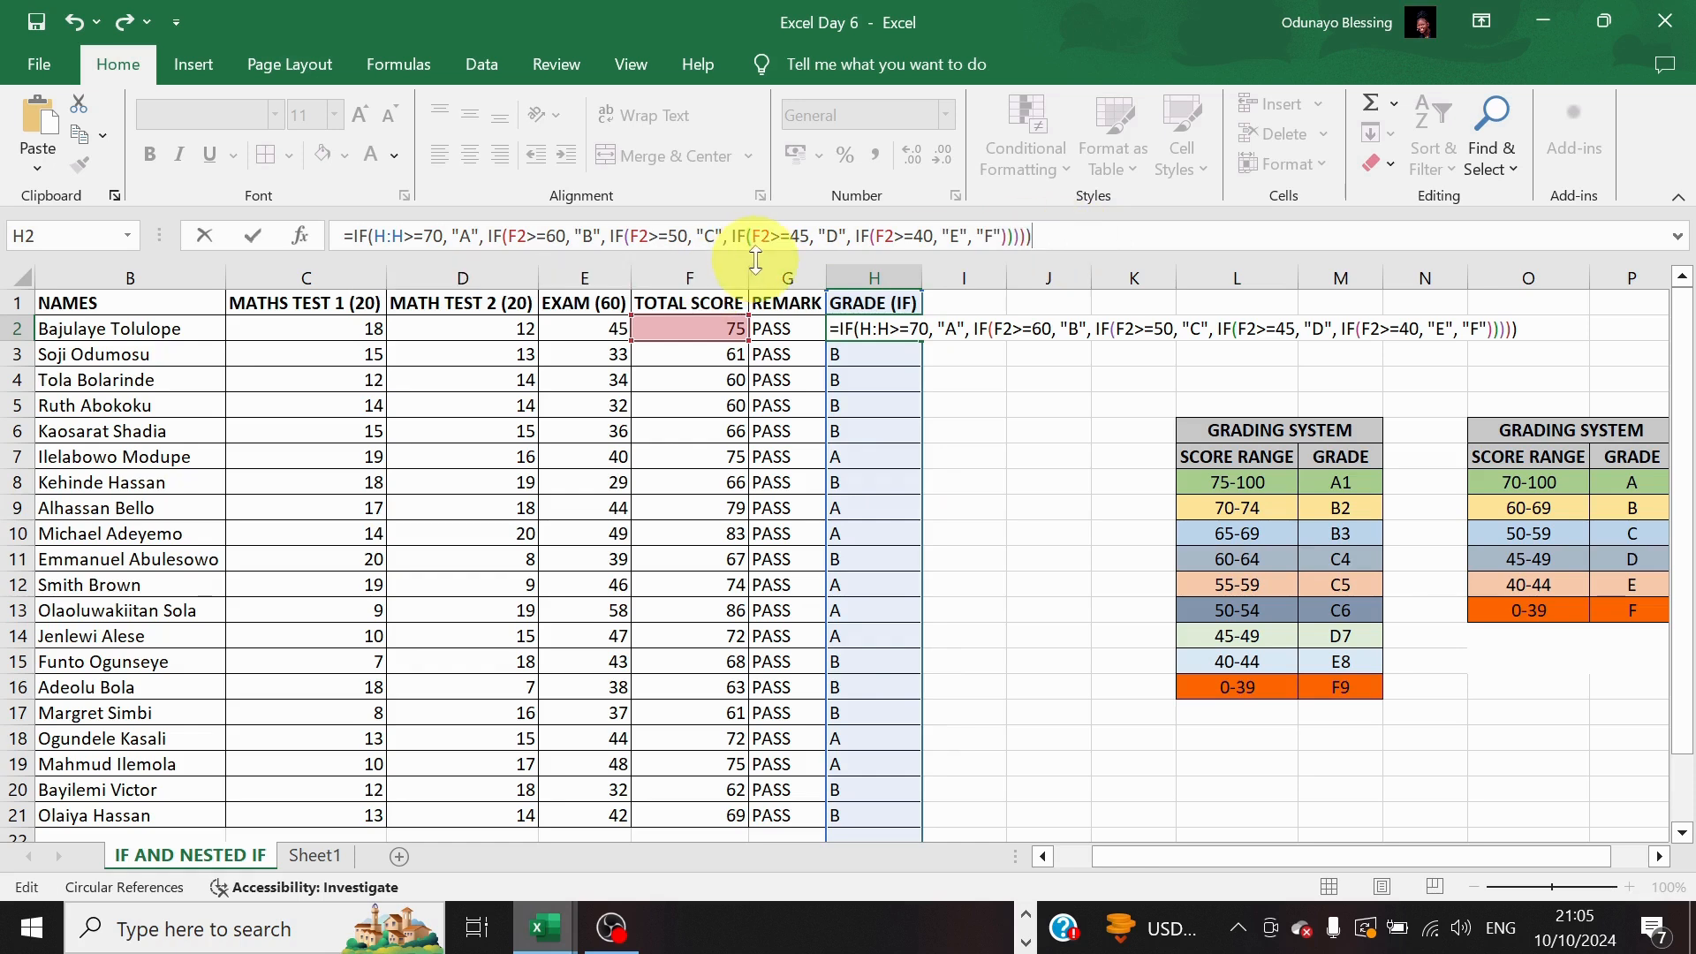
key("Delete")
key("Delete")
key("Delete")
key("Delete")
key("Delete")
key("Delete")
key("Delete")
key("Delete")
key("Delete")
key("Delete")
key("Delete")
key("Delete")
key("Delete")
key("Delete")
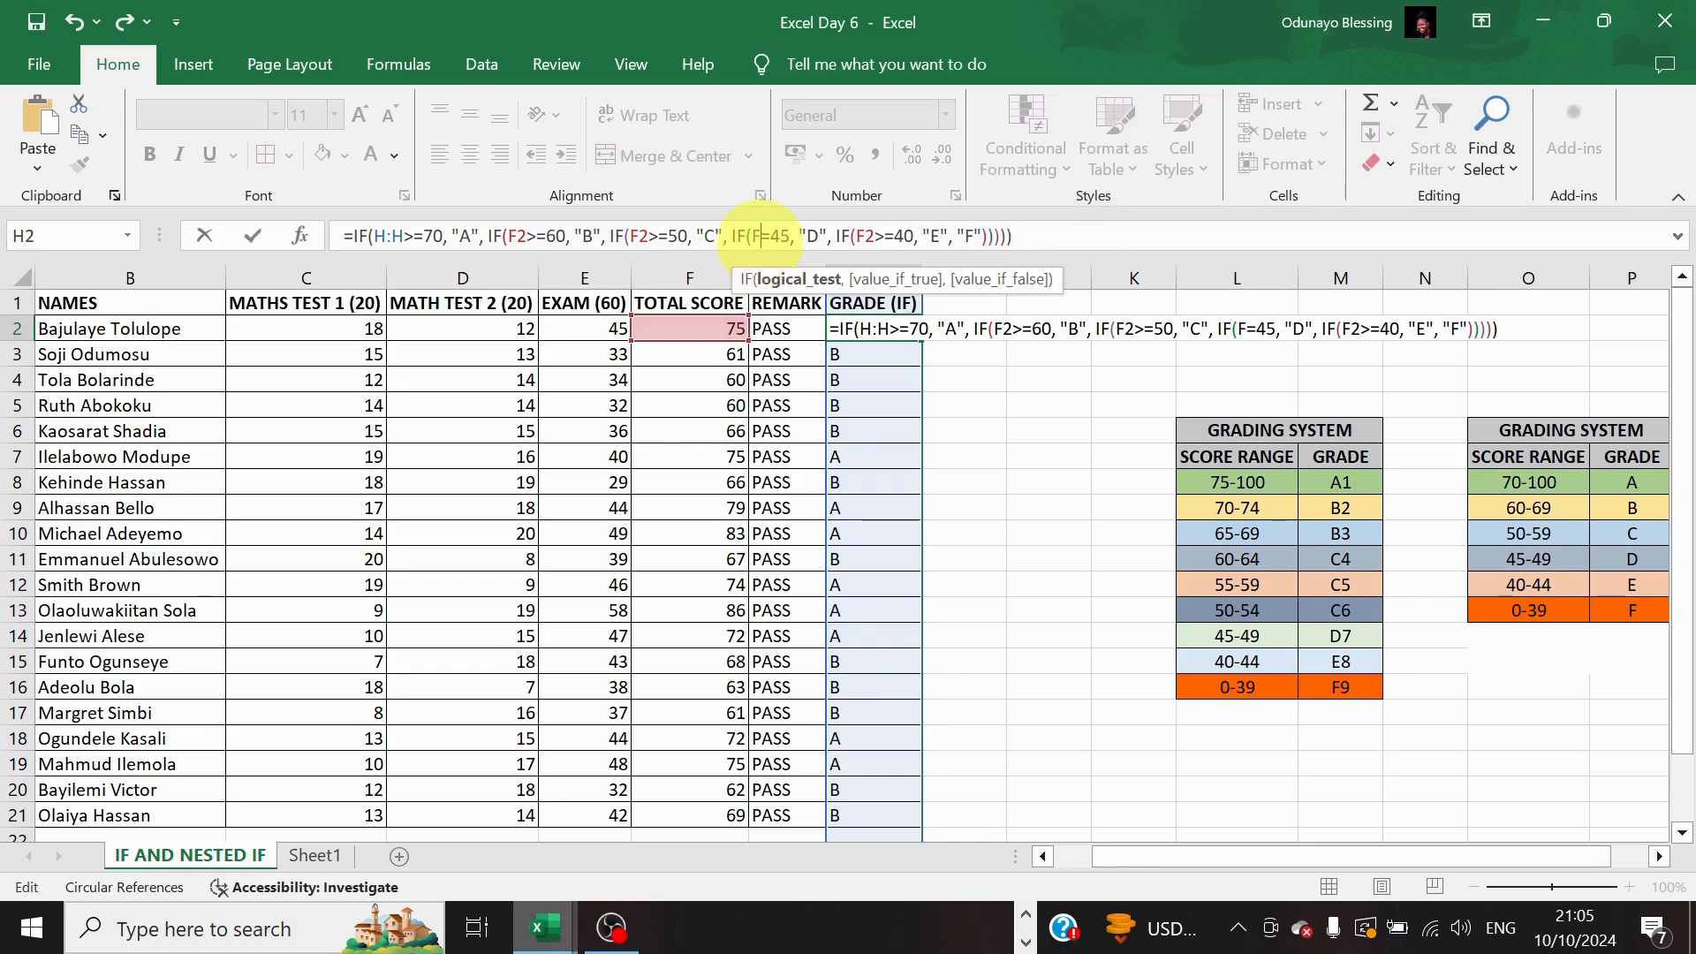
key("Delete")
key("Delete")
key("Delete")
key("Delete")
key("Delete")
key("Delete")
key("Delete")
key("Delete")
key("Delete")
key("Delete")
key("Delete")
key("Delete")
key("Delete")
key("Delete")
key("Delete")
key("Delete")
key("Delete")
key("Delete")
key("Delete")
key("Delete")
key("BackSpace")
key("BackSpace")
key("BackSpace")
key("BackSpace")
key("BackSpace")
key("BackSpace")
key("BackSpace")
key("BackSpace")
key("BackSpace")
key("BackSpace")
key("BackSpace")
key("BackSpace")
key("BackSpace")
key("BackSpace")
key("BackSpace")
key("BackSpace")
key("BackSpace")
key("BackSpace")
key("BackSpace")
key("BackSpace")
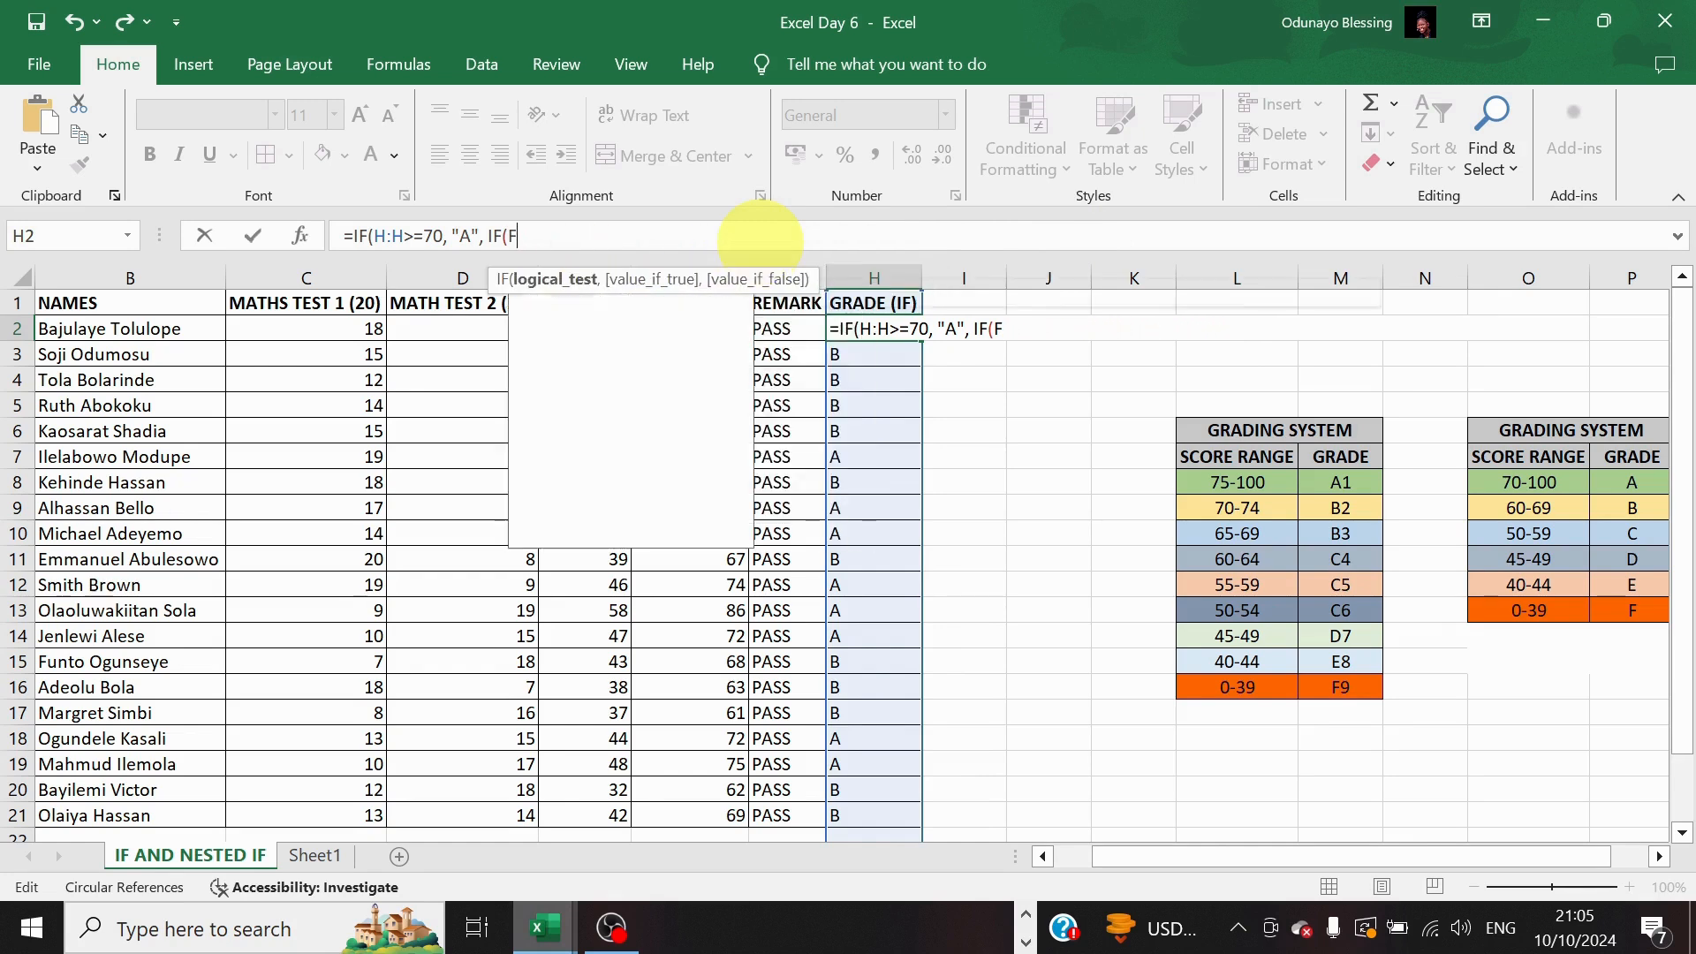
key("BackSpace")
key("BackSpace")
key("BackSpace")
key("BackSpace")
key("BackSpace")
key("BackSpace")
key("BackSpace")
key("BackSpace")
key("BackSpace")
key("BackSpace")
key("BackSpace")
key("BackSpace")
key("BackSpace")
key("BackSpace")
key("BackSpace")
key("BackSpace")
key("BackSpace")
key("BackSpace")
key("BackSpace")
key("BackSpace")
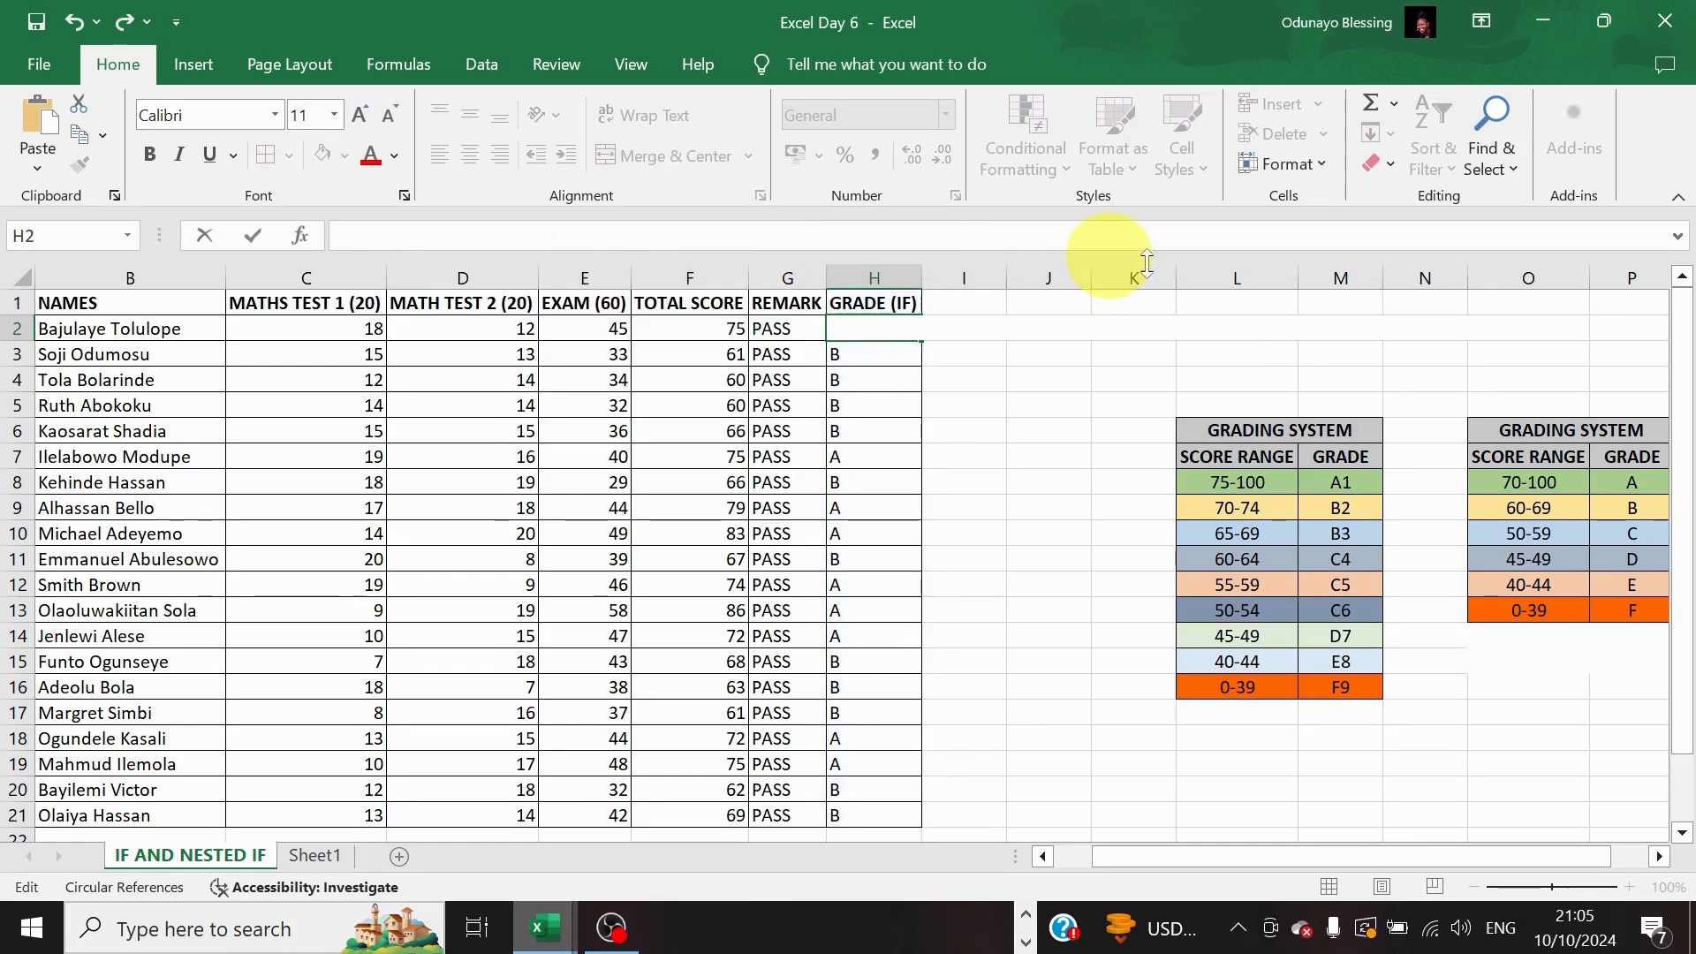
left_click(1100, 351)
left_click(888, 328)
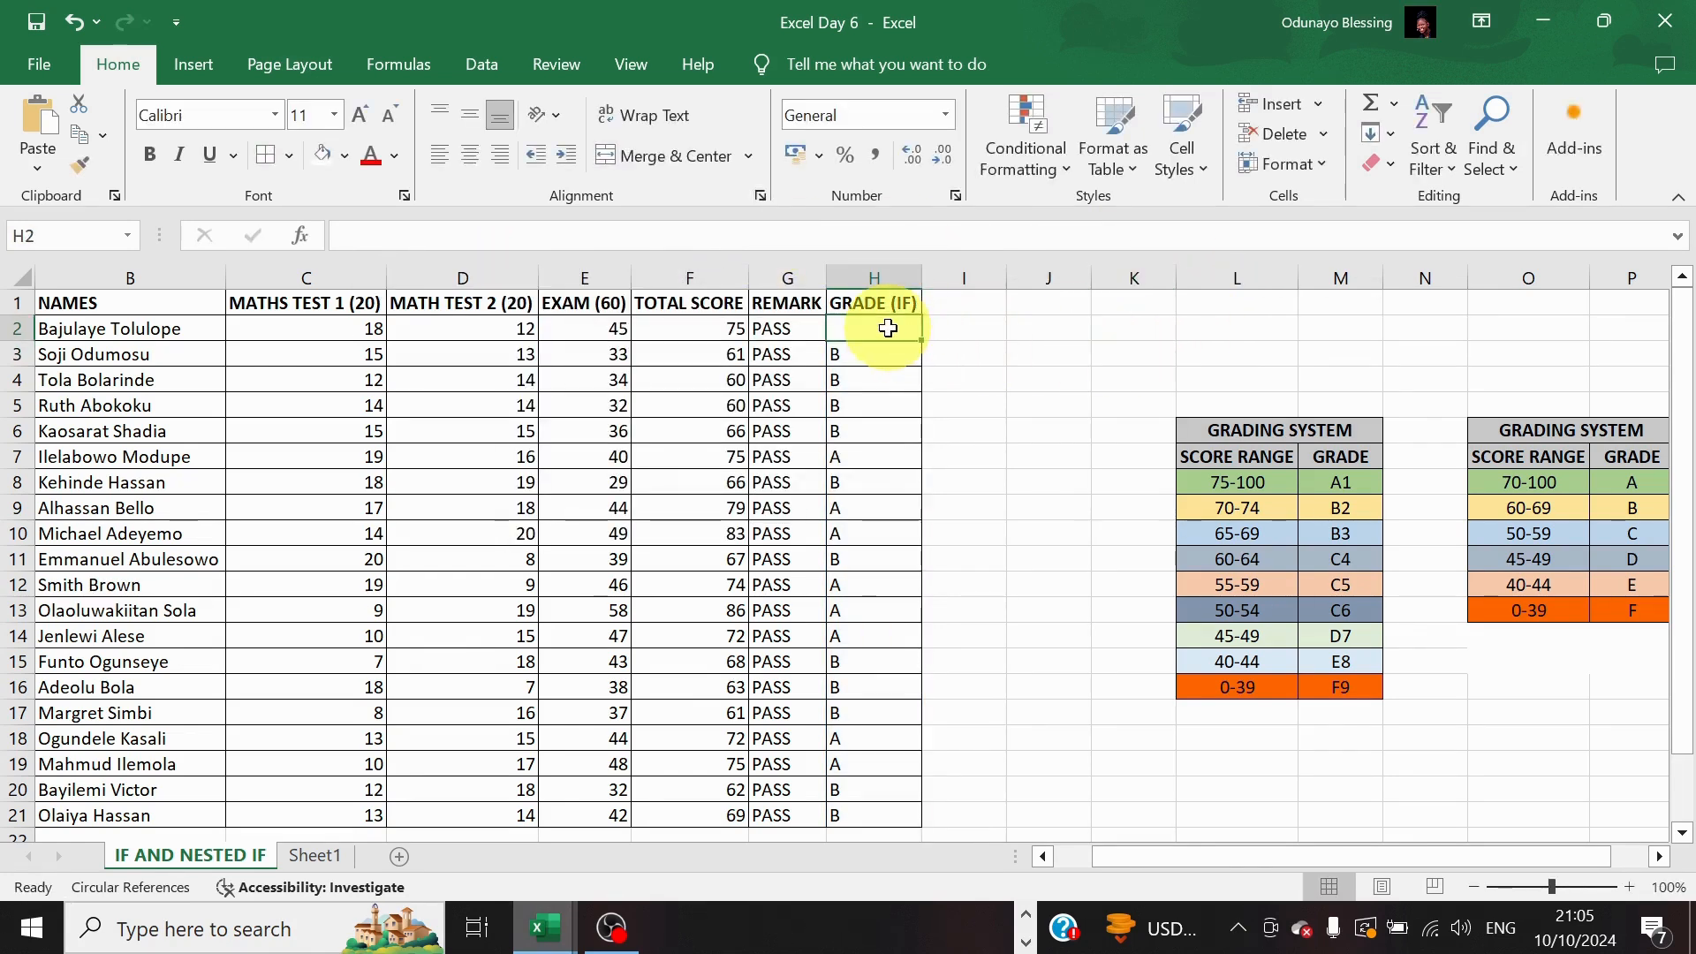